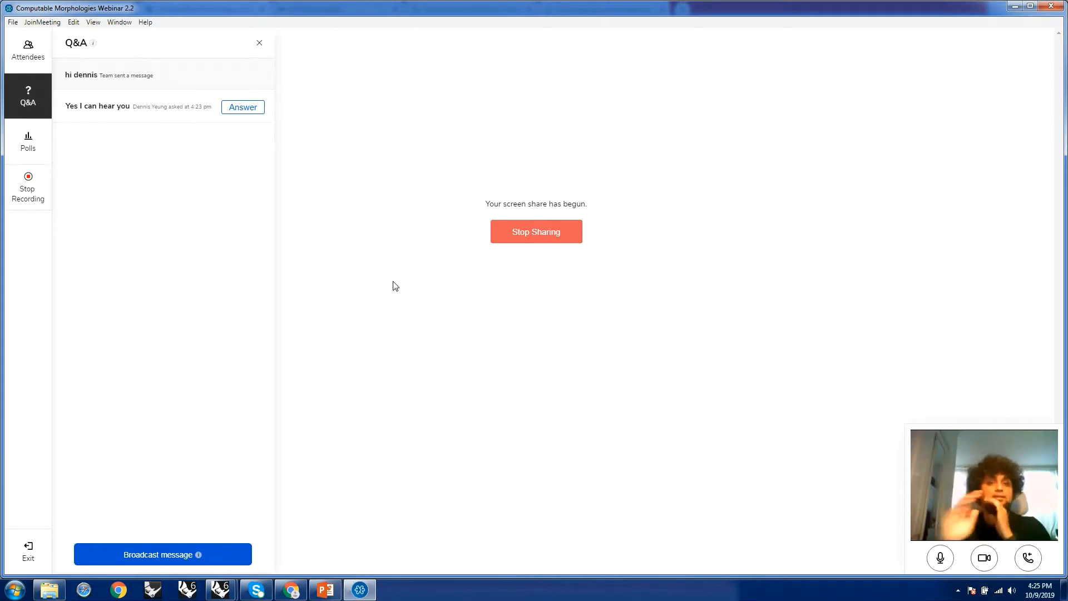
# Check the webinar's attendee list and return to its Q&A messages.
pyautogui.click(26, 56)
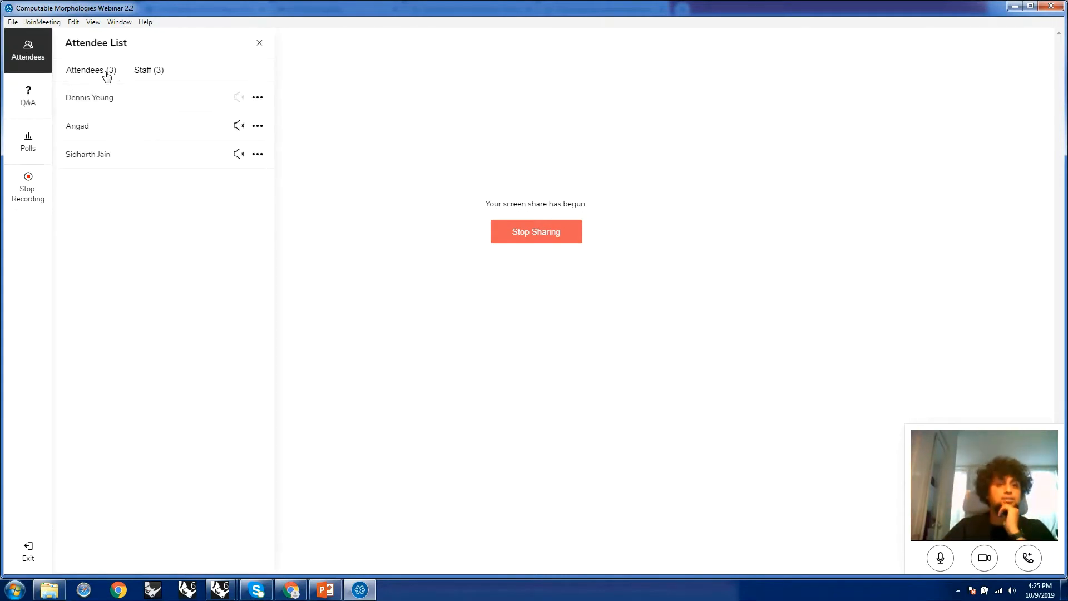
pyautogui.click(32, 93)
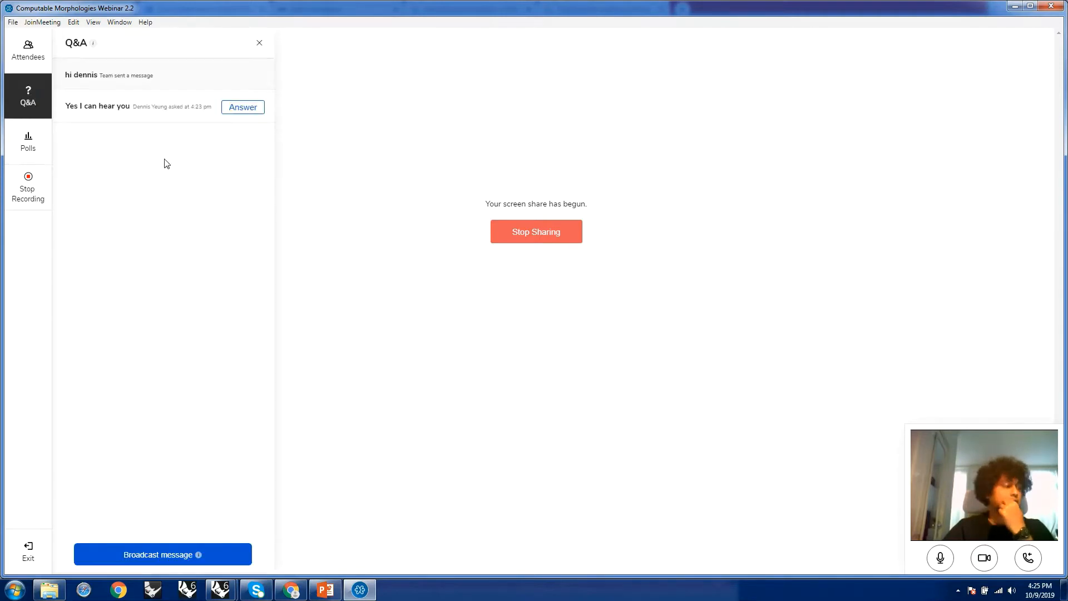
pyautogui.moveTo(359, 588)
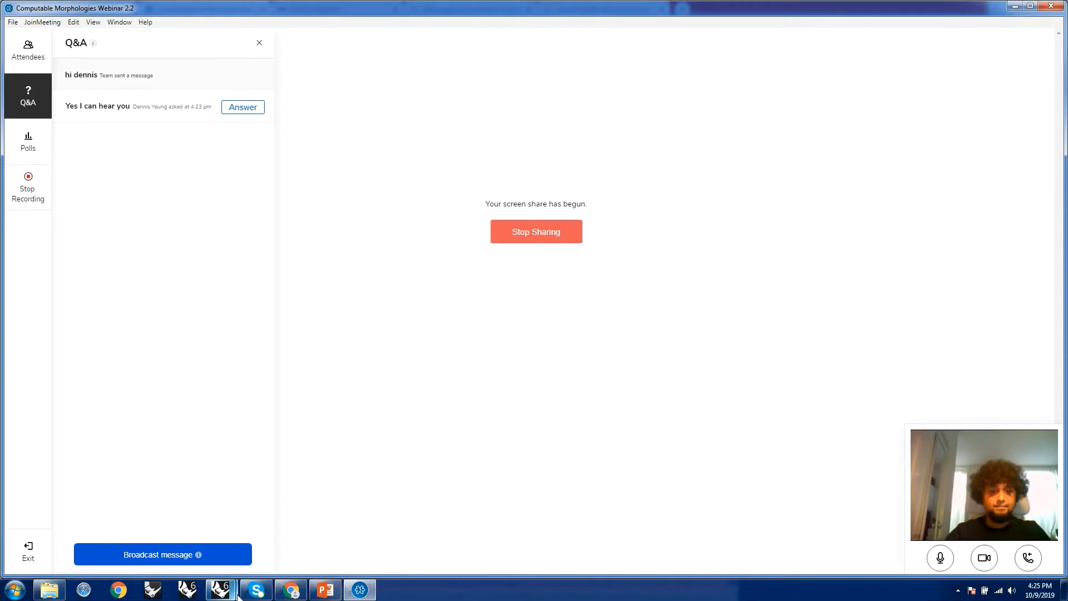
# Switch to the untitled Rhino 6 document.
pyautogui.moveTo(220, 590)
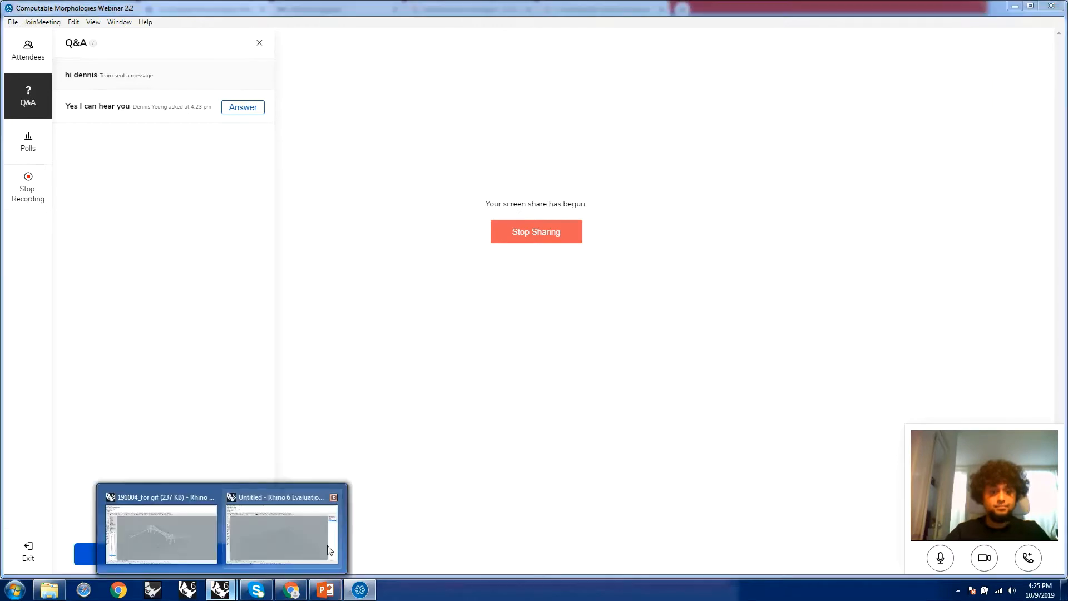
pyautogui.click(285, 533)
pyautogui.scroll(-2, 592, 310)
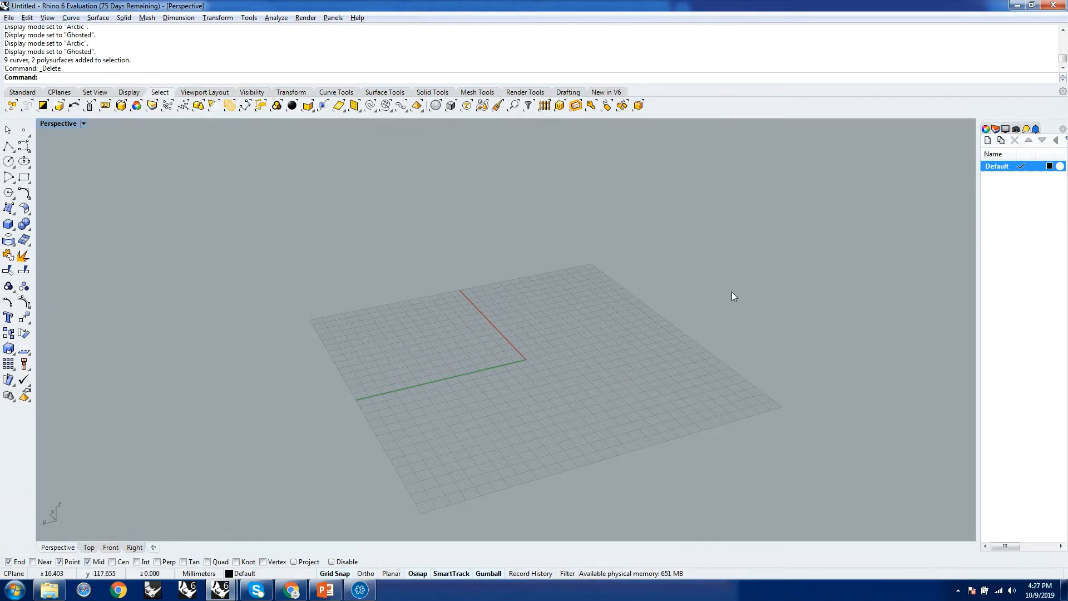
# Look through the list of side panels that can be shown, leaving the selection as it is.
pyautogui.click(1063, 131)
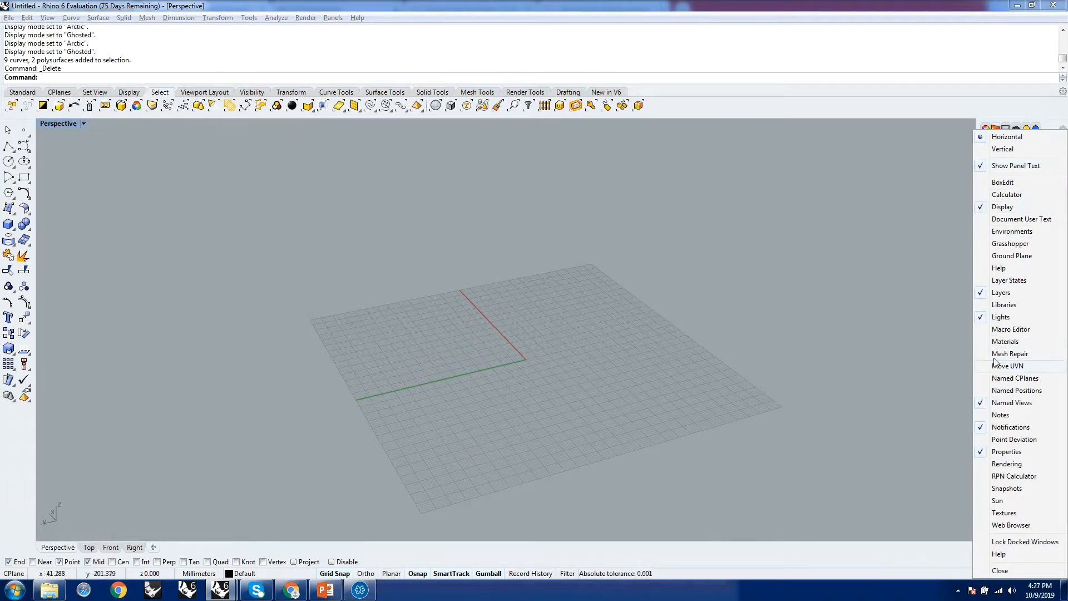
pyautogui.click(886, 249)
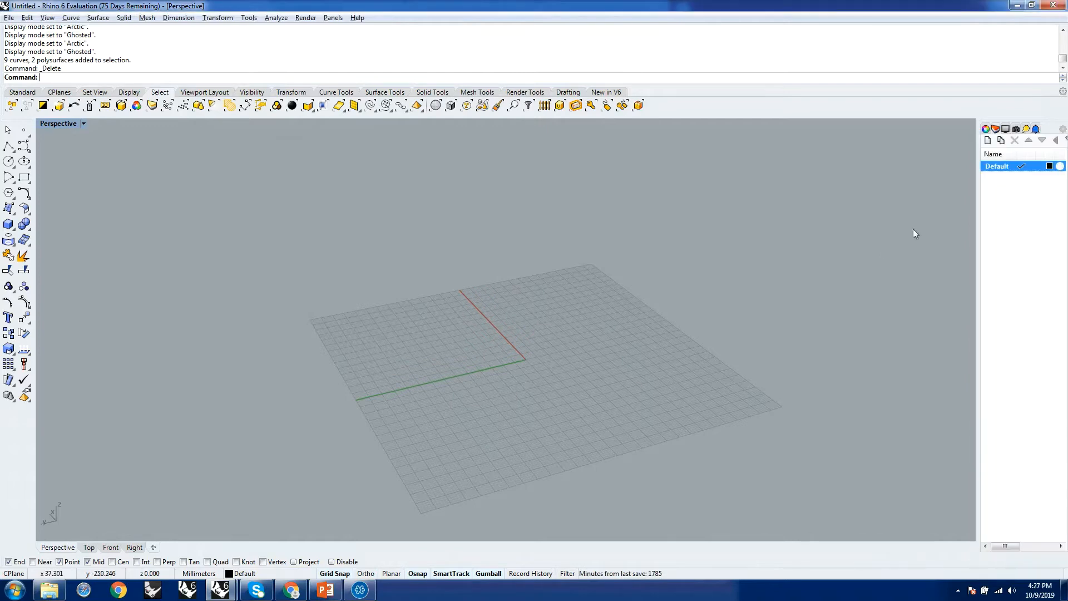
pyautogui.click(1063, 130)
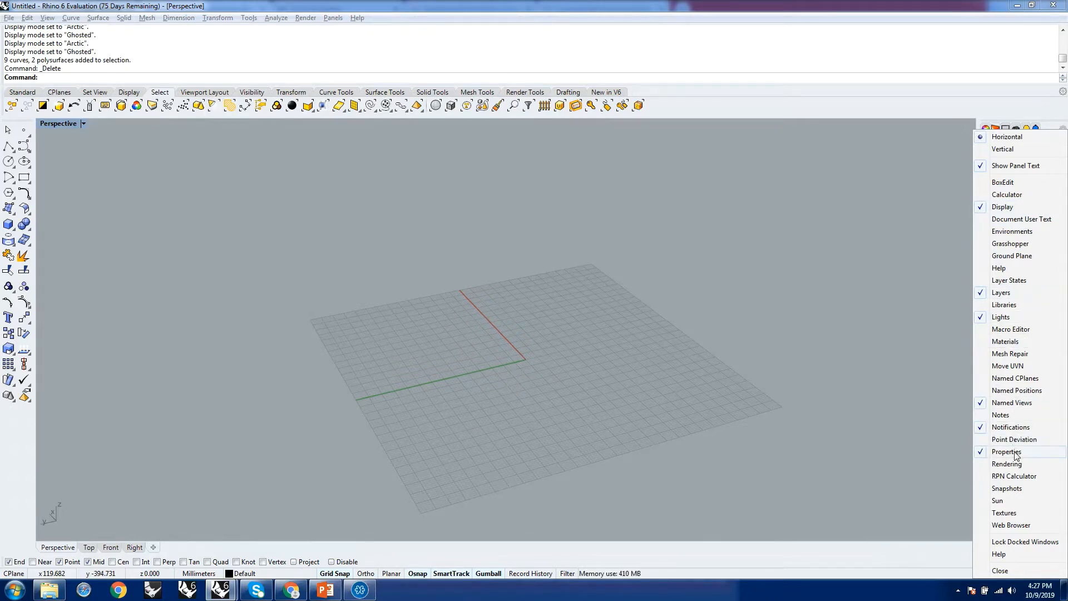
pyautogui.click(840, 245)
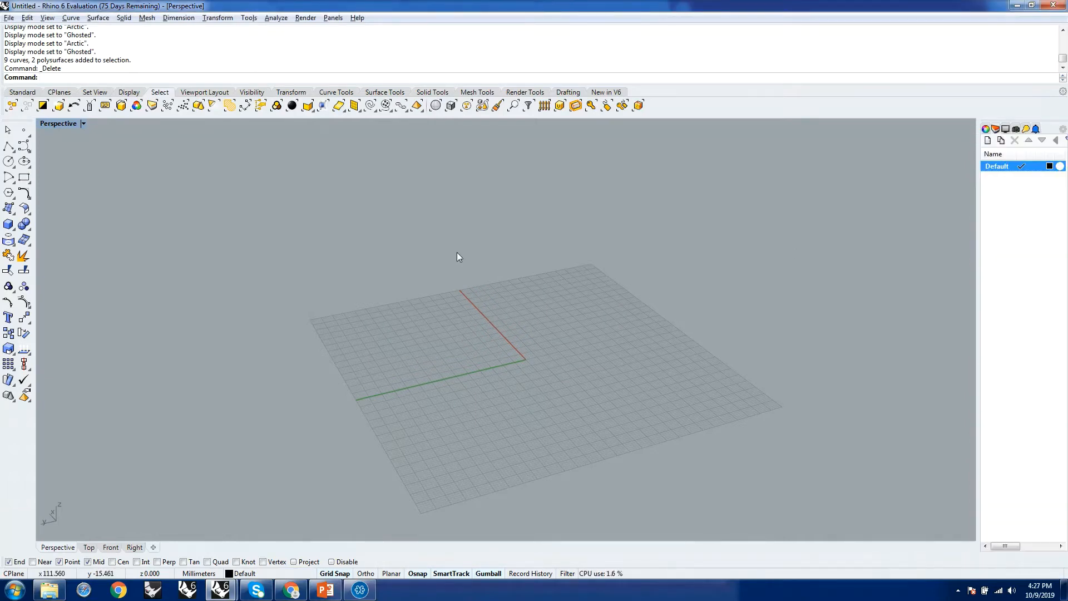
pyautogui.moveTo(458, 255)
pyautogui.mouseDown(button='right')
pyautogui.moveTo(476, 262)
pyautogui.moveTo(470, 267)
pyautogui.mouseUp(button='right')
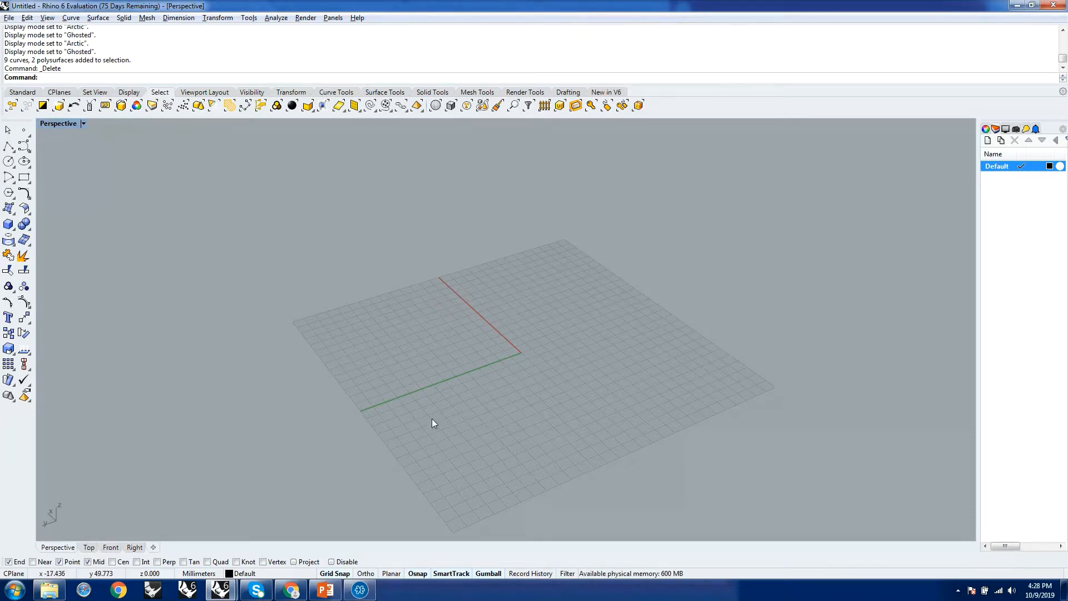
pyautogui.scroll(-3, 452, 355)
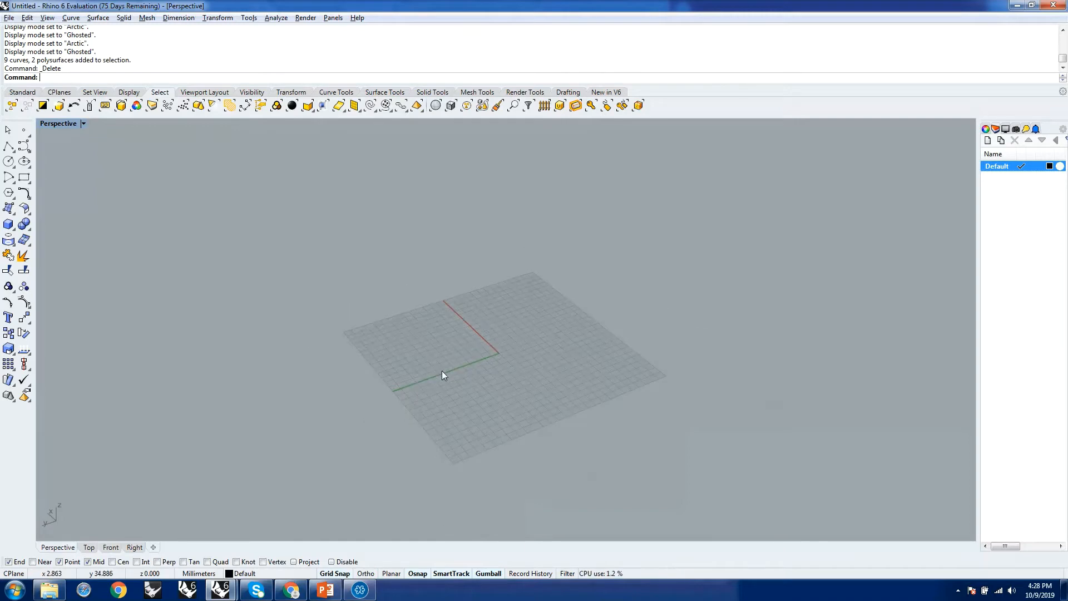
pyautogui.moveTo(442, 371); pyautogui.dragTo(414, 380, button='right')
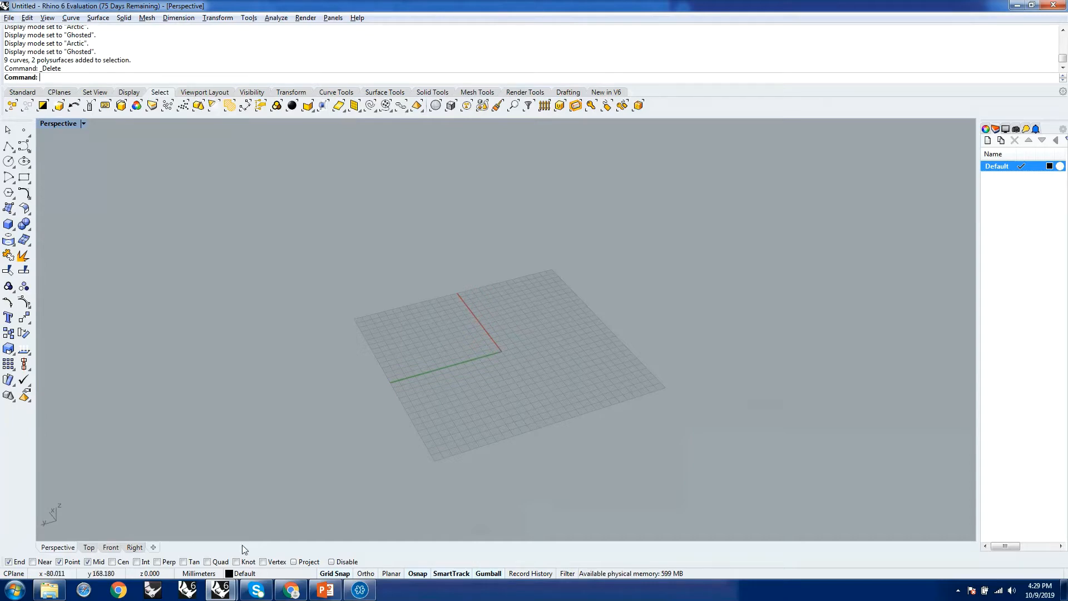
# Switch to the webinar window and review its attendee list and Q&A messages.
pyautogui.moveTo(299, 593)
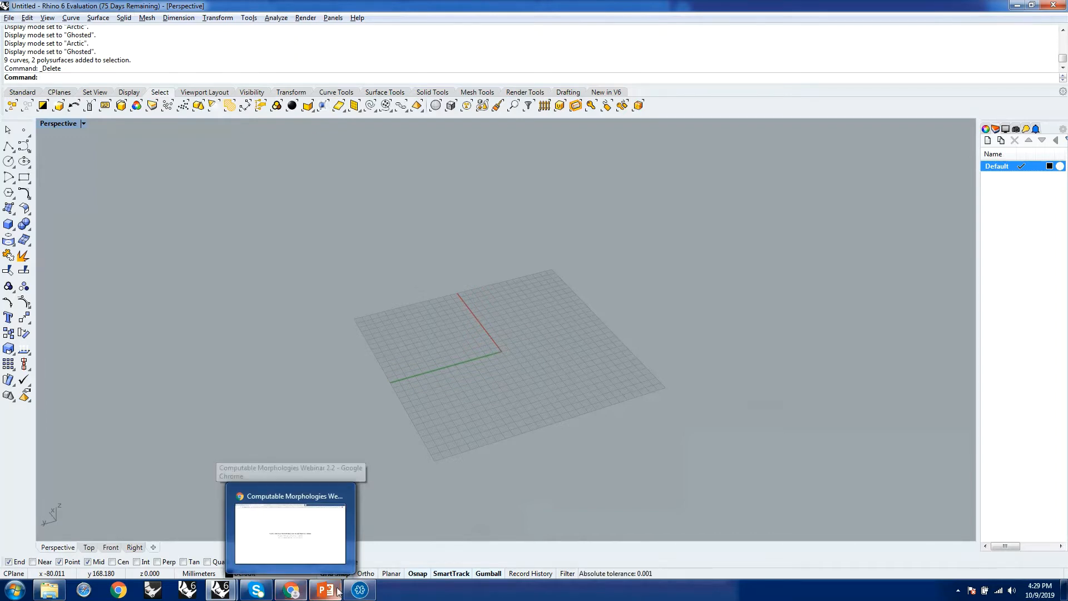
pyautogui.click(362, 590)
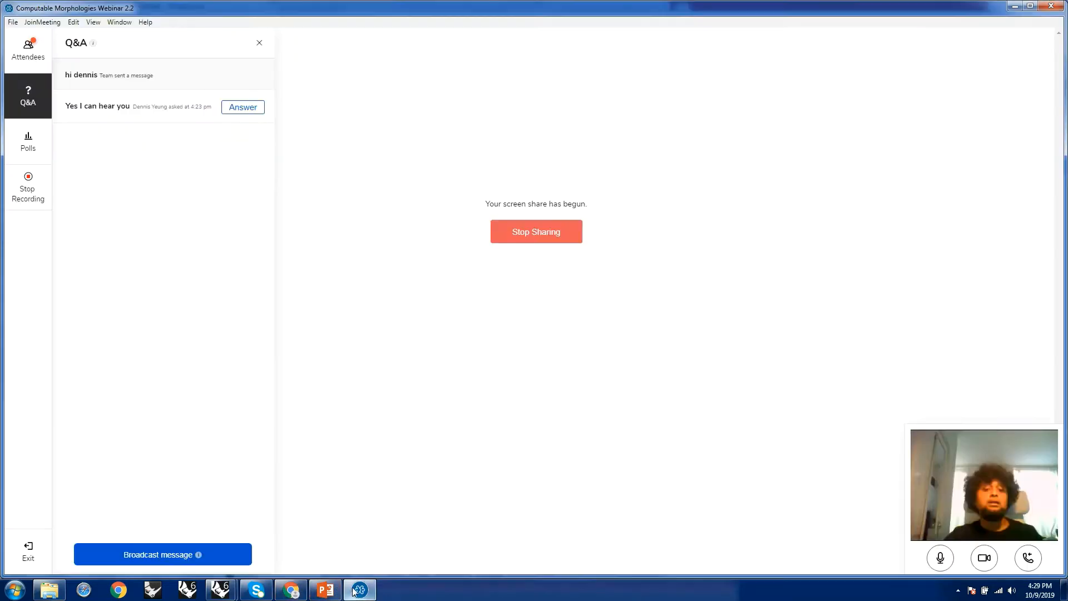
pyautogui.click(28, 50)
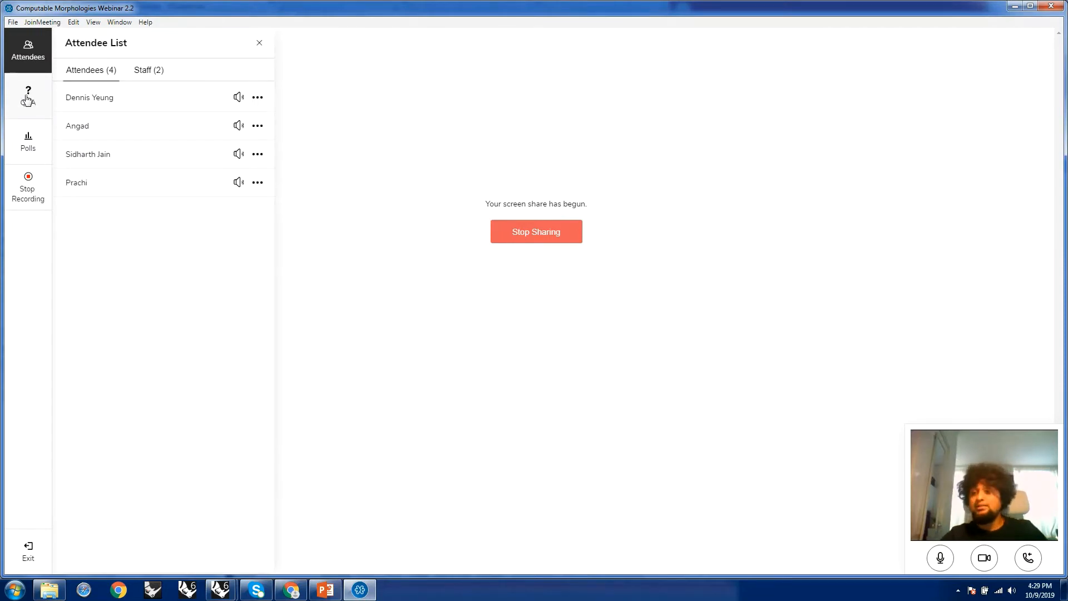
pyautogui.click(28, 91)
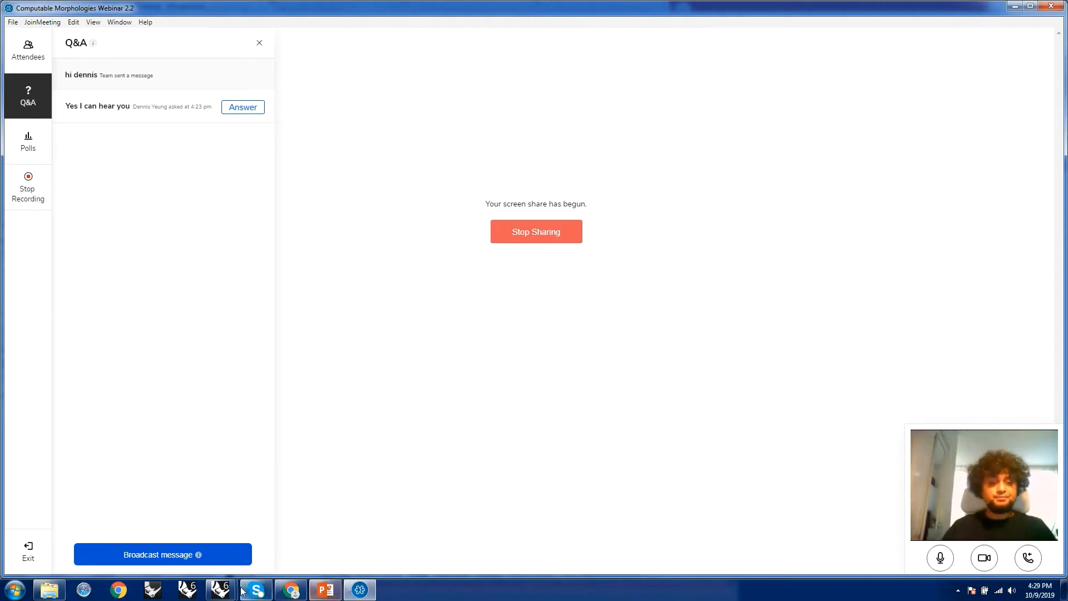
# Return to the untitled Rhino 6 document with the perspective grid in close view.
pyautogui.moveTo(221, 589)
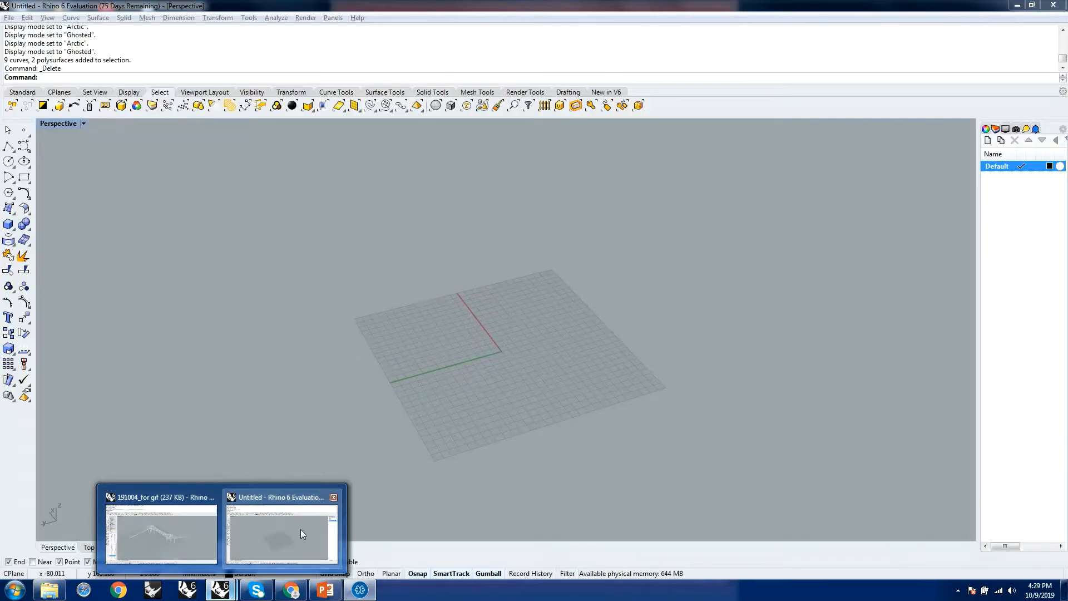
pyautogui.click(300, 534)
pyautogui.scroll(-3, 469, 400)
pyautogui.moveTo(468, 388); pyautogui.dragTo(502, 386, button='right')
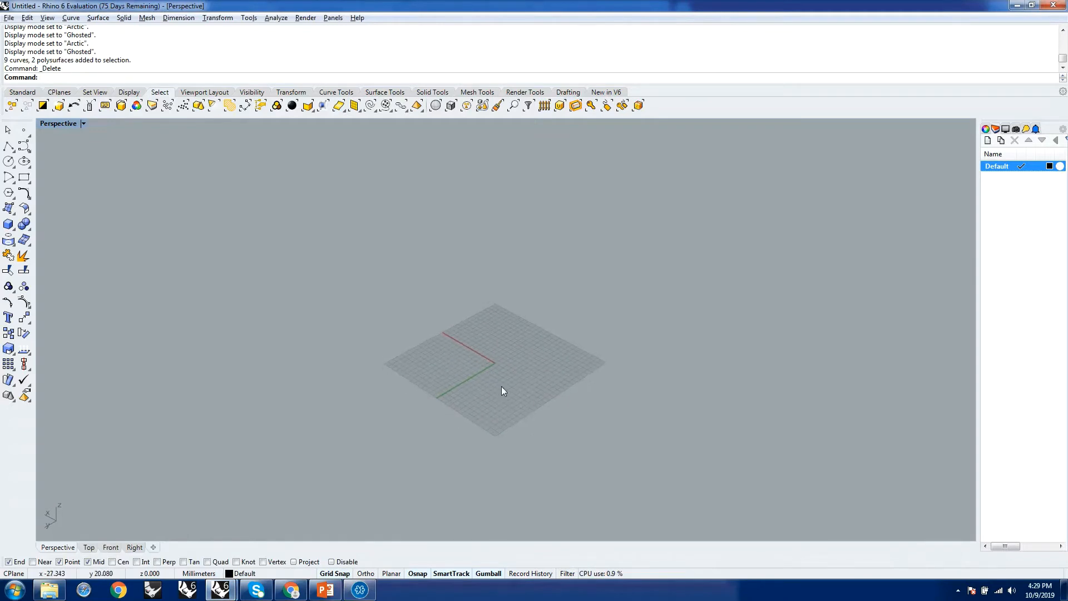
pyautogui.scroll(6, 475, 393)
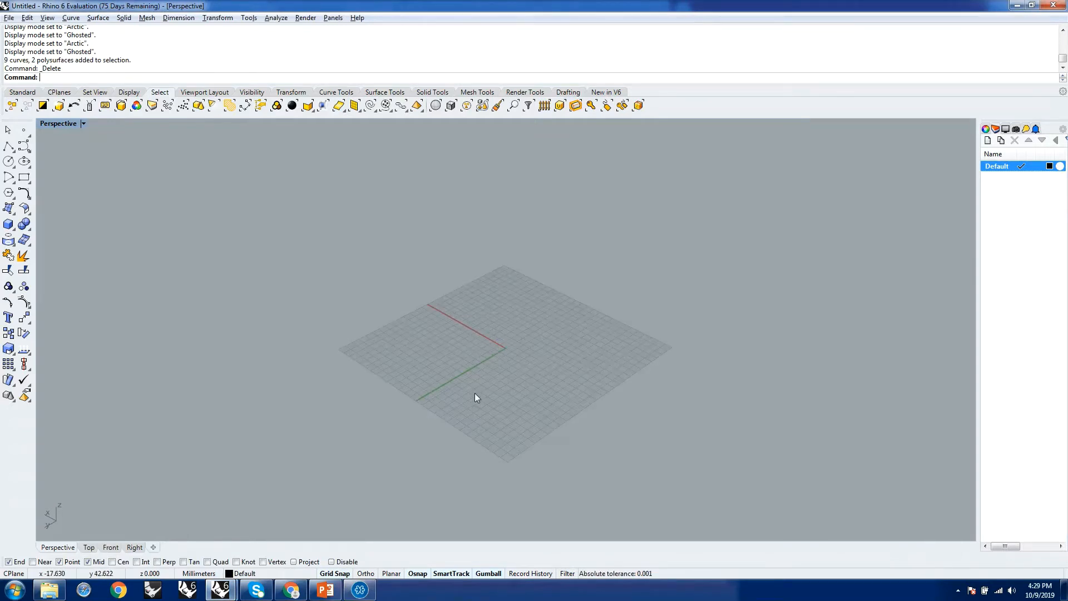
pyautogui.moveTo(544, 376); pyautogui.dragTo(571, 337, button='right')
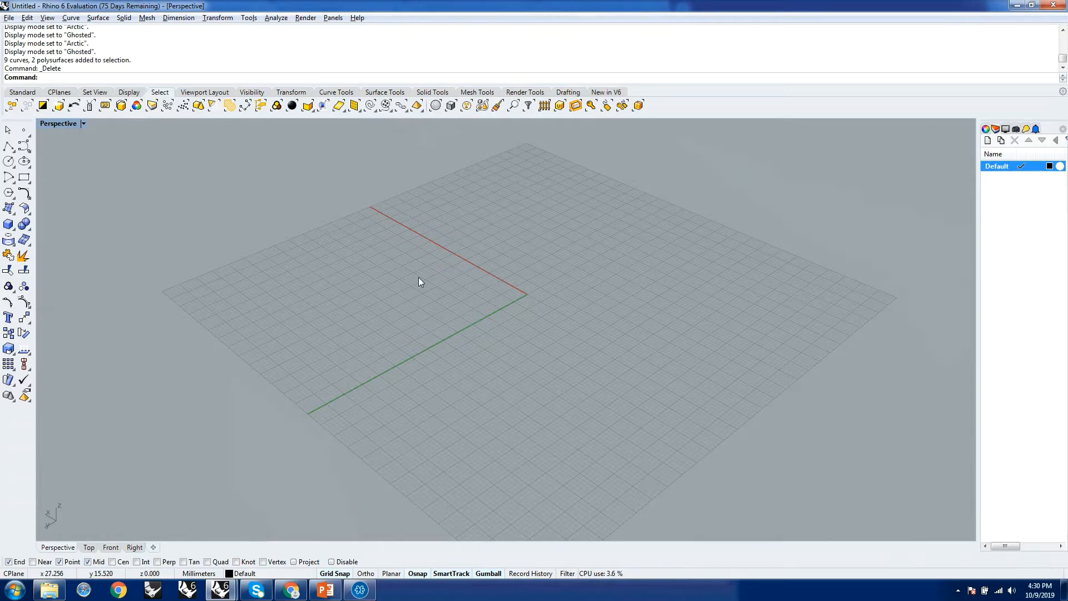
# Draw a circle on the construction plane, centred at X 21, Y 18, with its edge close to the origin.
pyautogui.write('Circle')
pyautogui.press('Return')
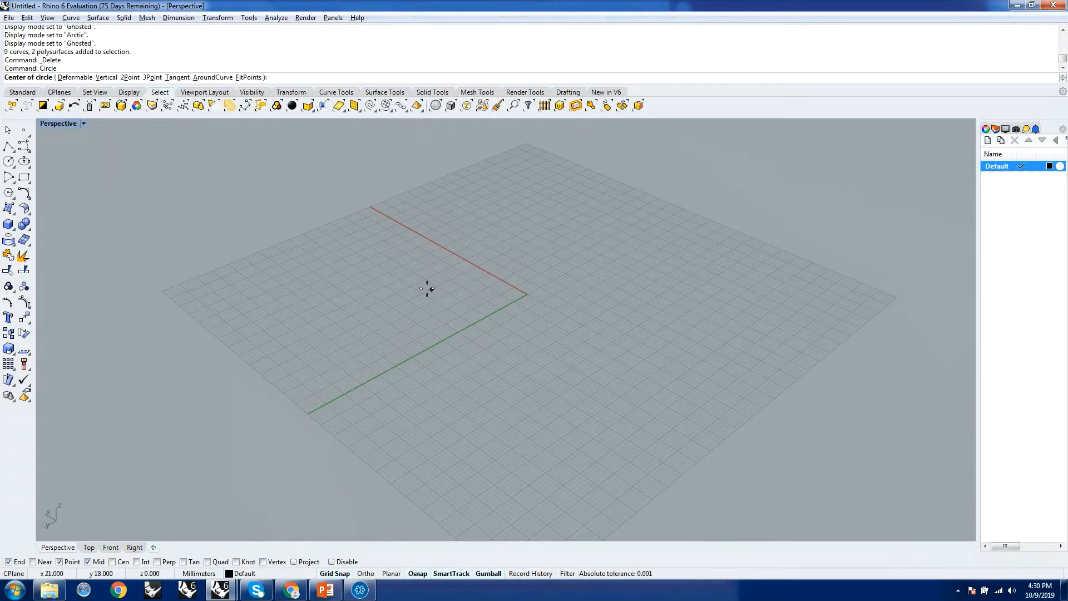
pyautogui.click(426, 294)
pyautogui.click(492, 330)
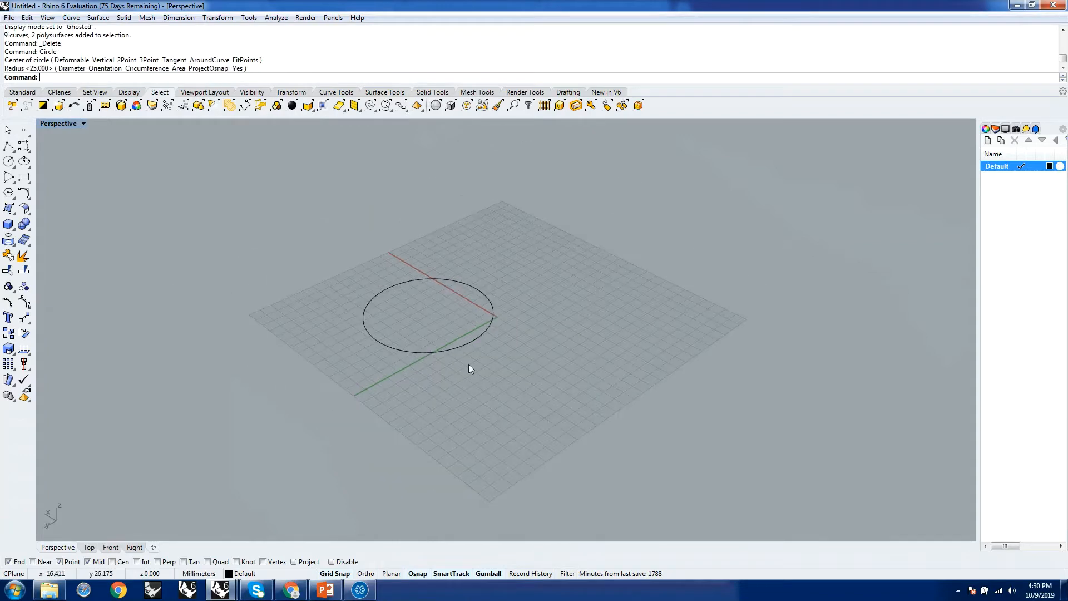
# Start an ExtrudeCrv extrusion of the circle and accept the default vertical direction 0,0,1.
pyautogui.moveTo(455, 324); pyautogui.dragTo(583, 365, button='right')
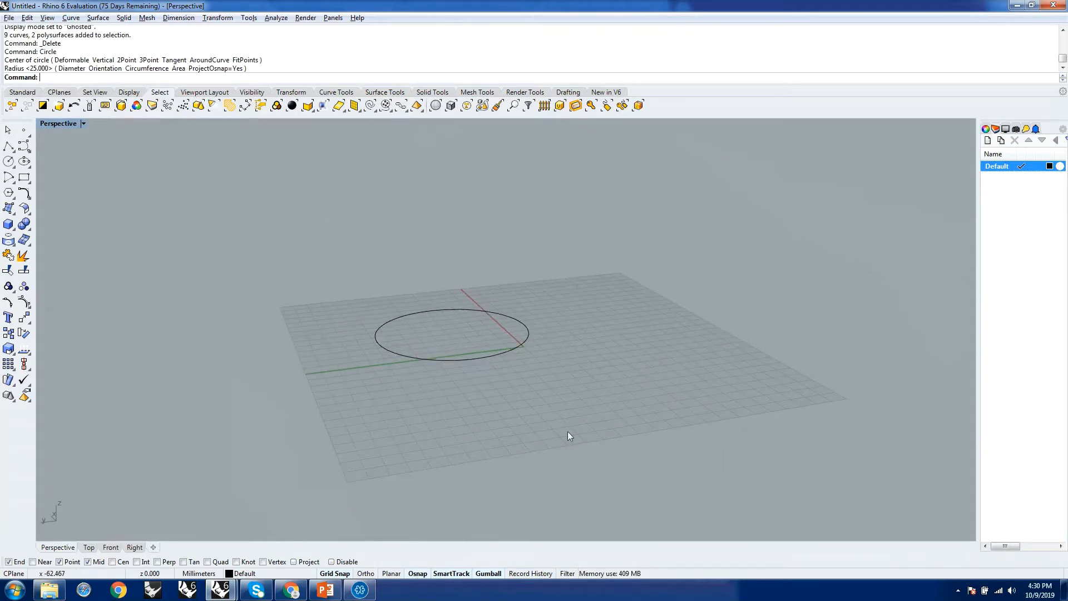
pyautogui.scroll(-3, 565, 432)
pyautogui.moveTo(538, 417); pyautogui.dragTo(559, 423, button='right')
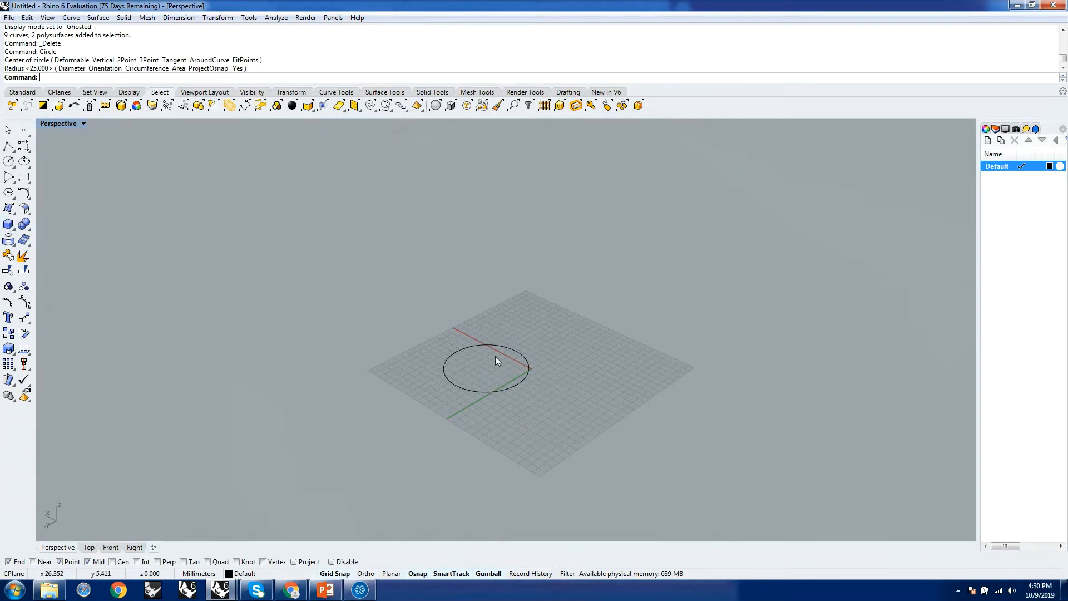
pyautogui.scroll(7, 488, 353)
pyautogui.moveTo(534, 374); pyautogui.dragTo(553, 369, button='right')
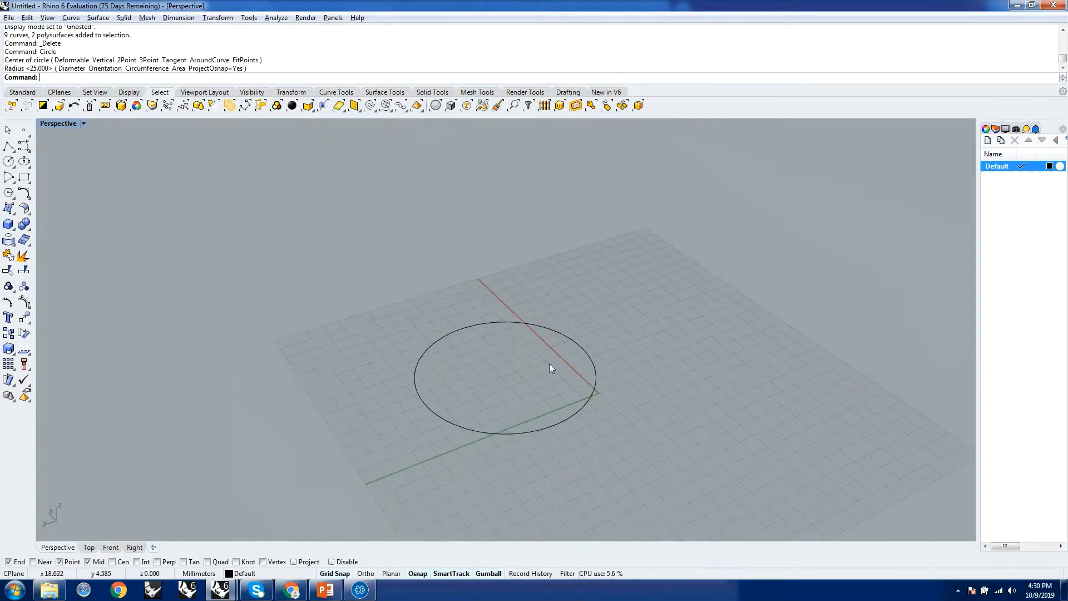
pyautogui.write('ExtrudeCrv')
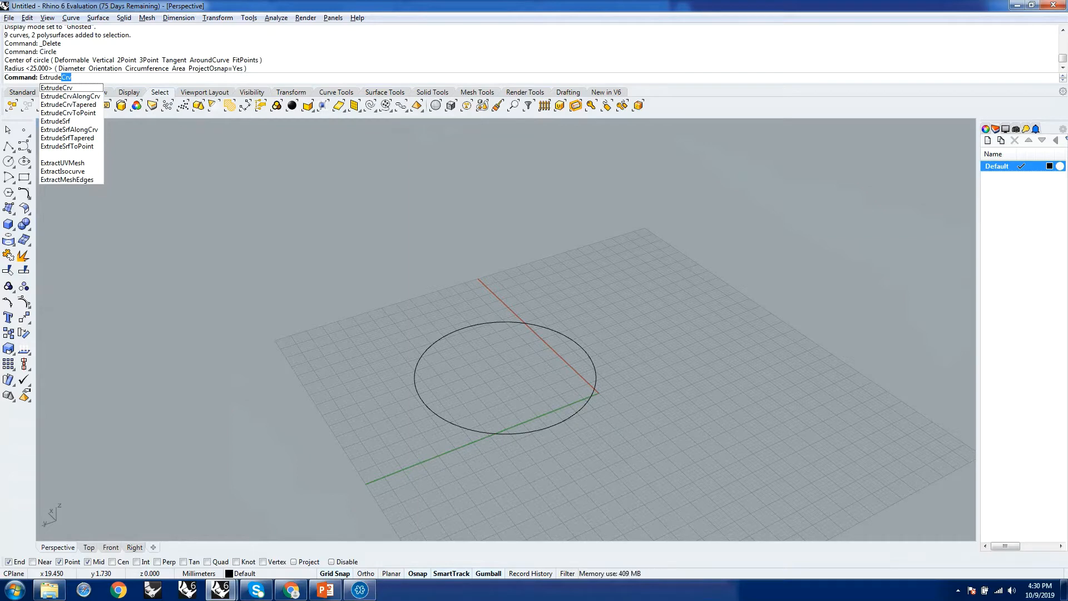
pyautogui.press('Return')
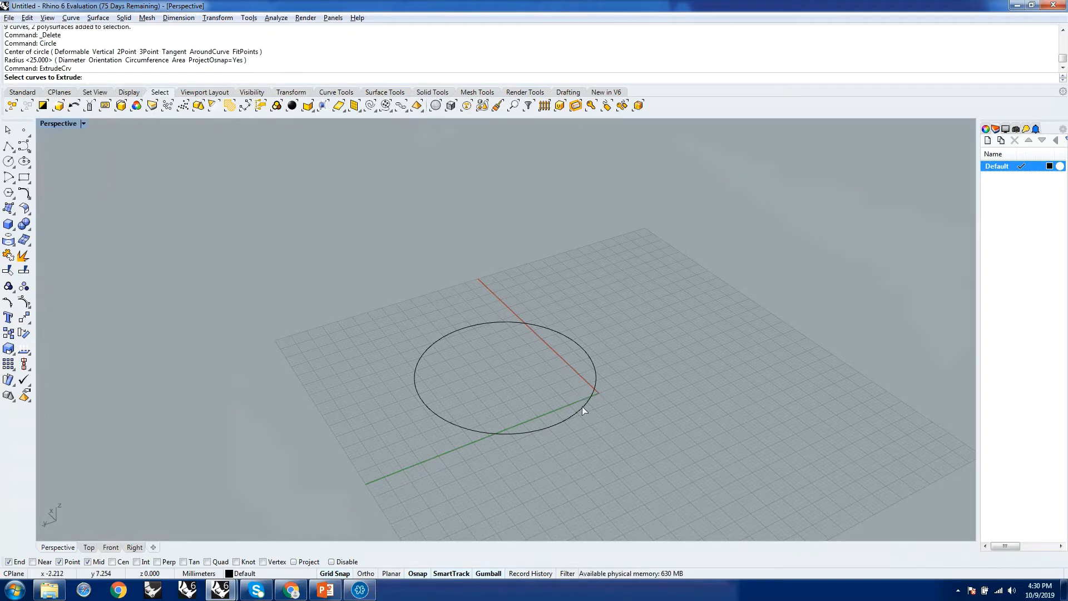
pyautogui.click(582, 406)
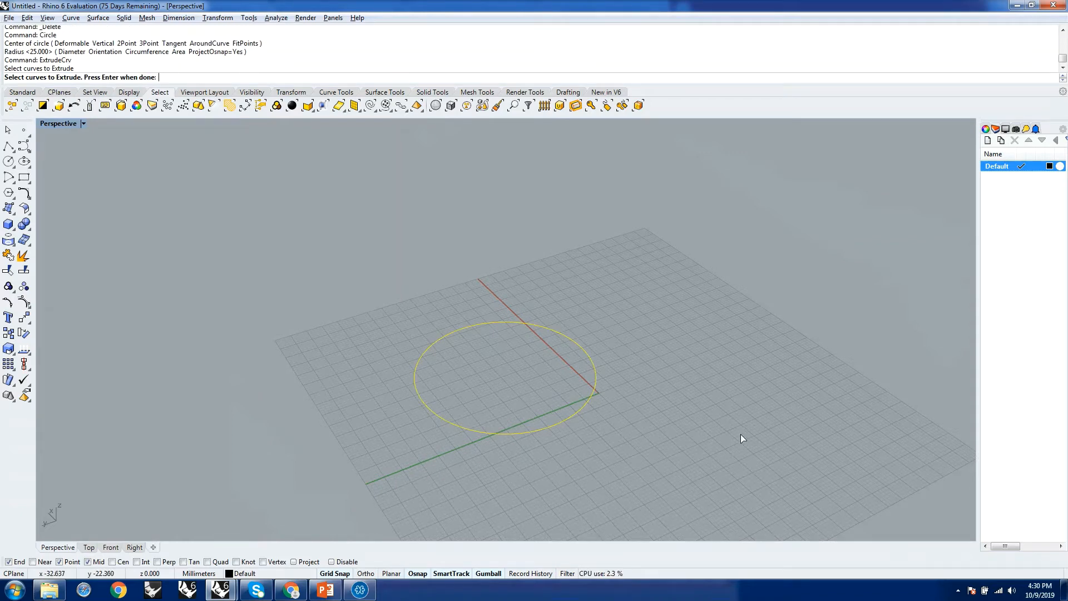
pyautogui.press('Return')
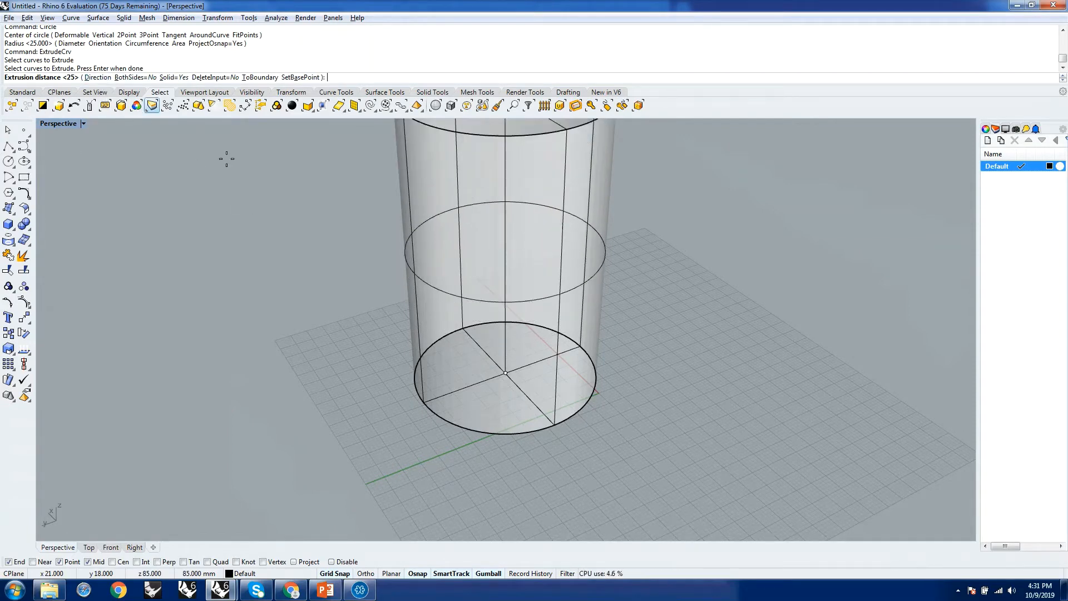
pyautogui.click(98, 78)
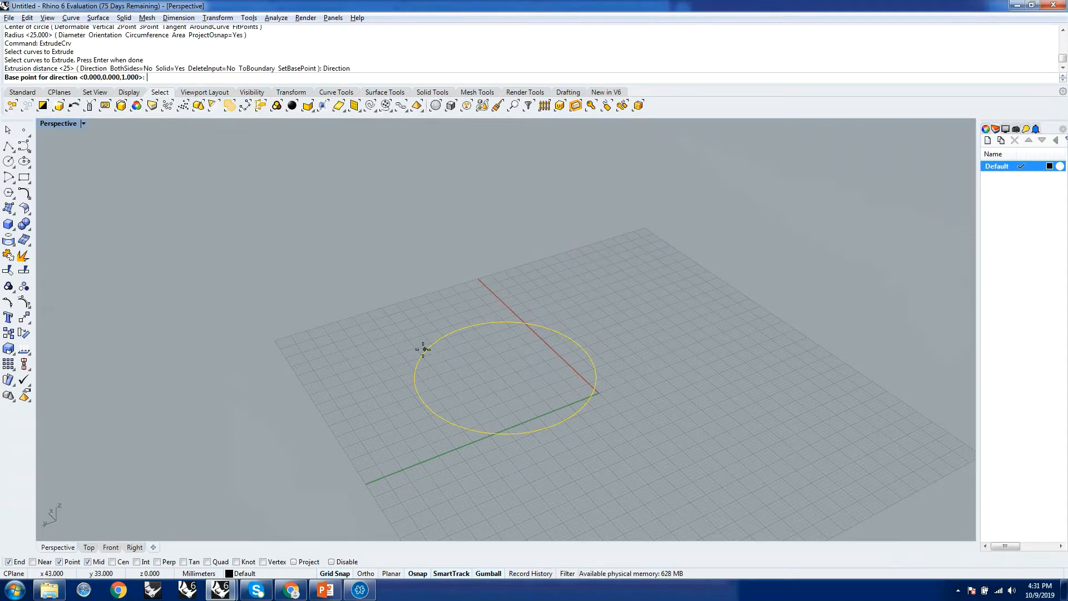
pyautogui.press('Return')
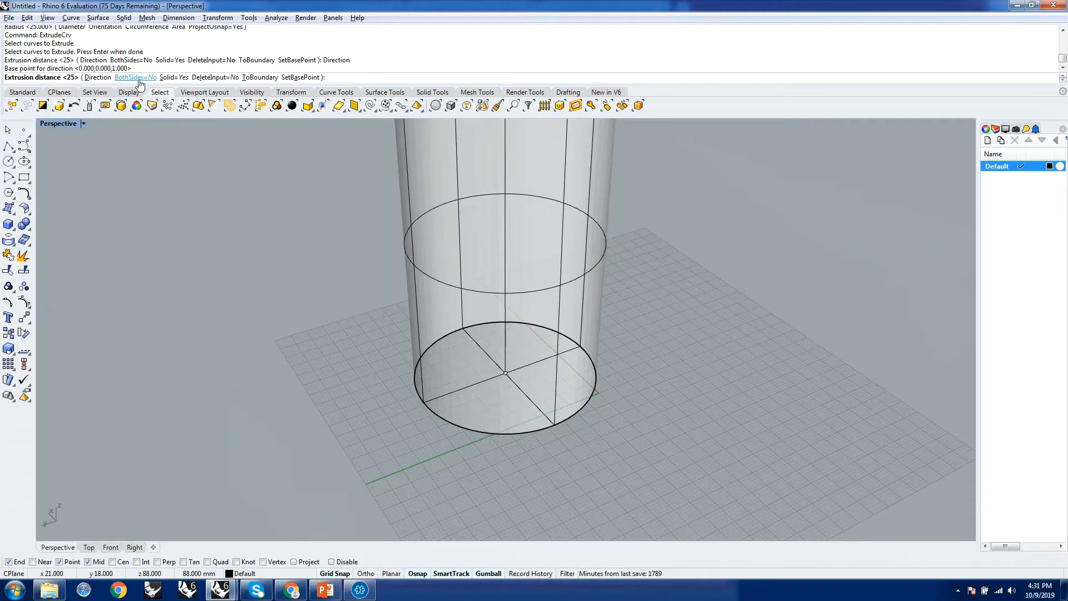
# Try extruding the circle to both sides, restore BothSides=No, and set Solid=No for an open extrusion.
pyautogui.click(138, 80)
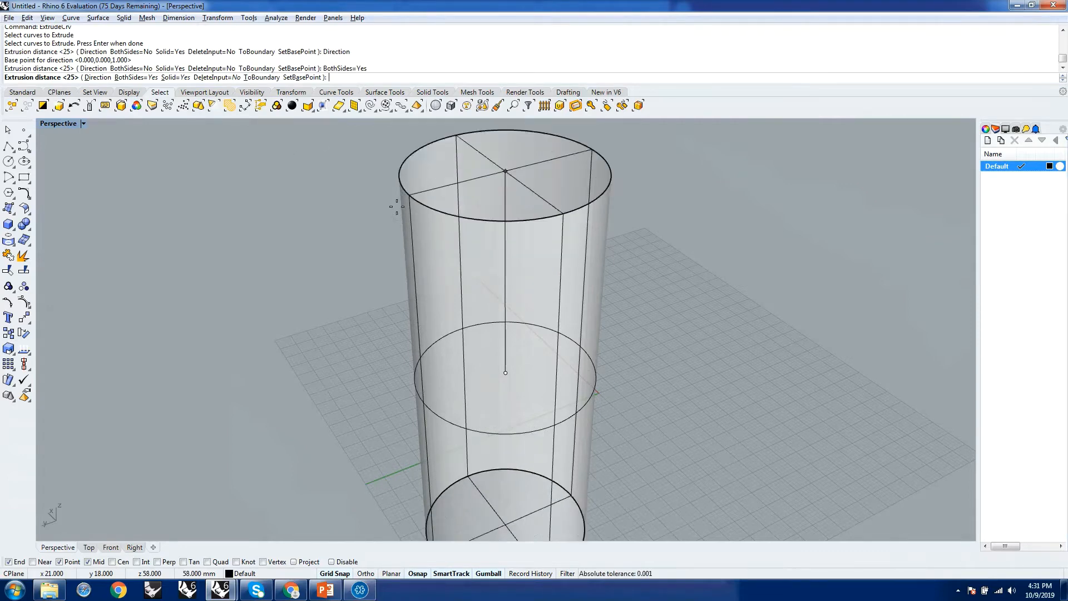
pyautogui.click(137, 78)
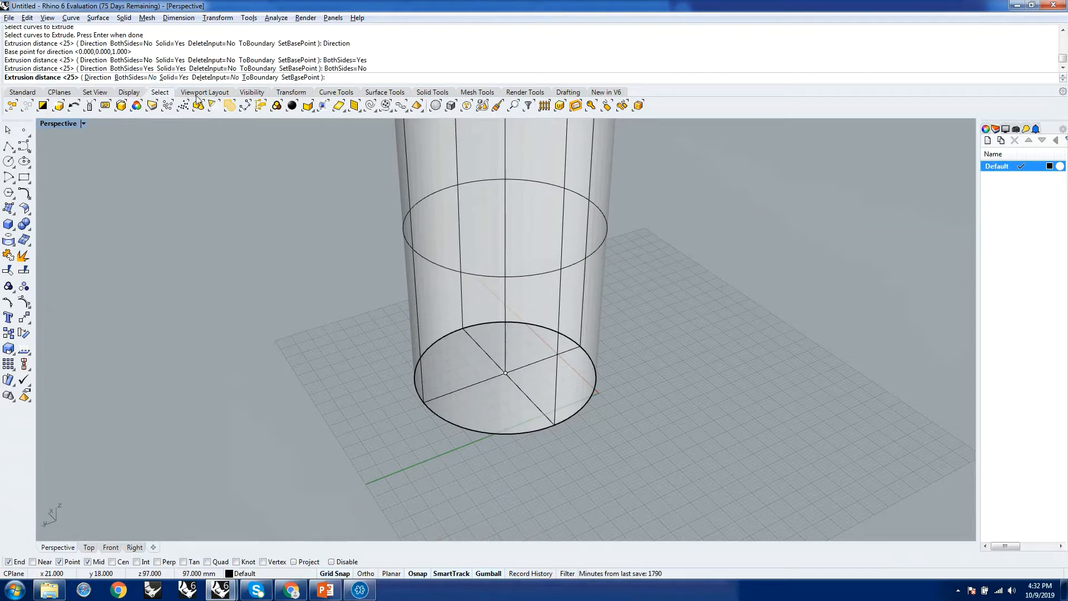
pyautogui.click(174, 78)
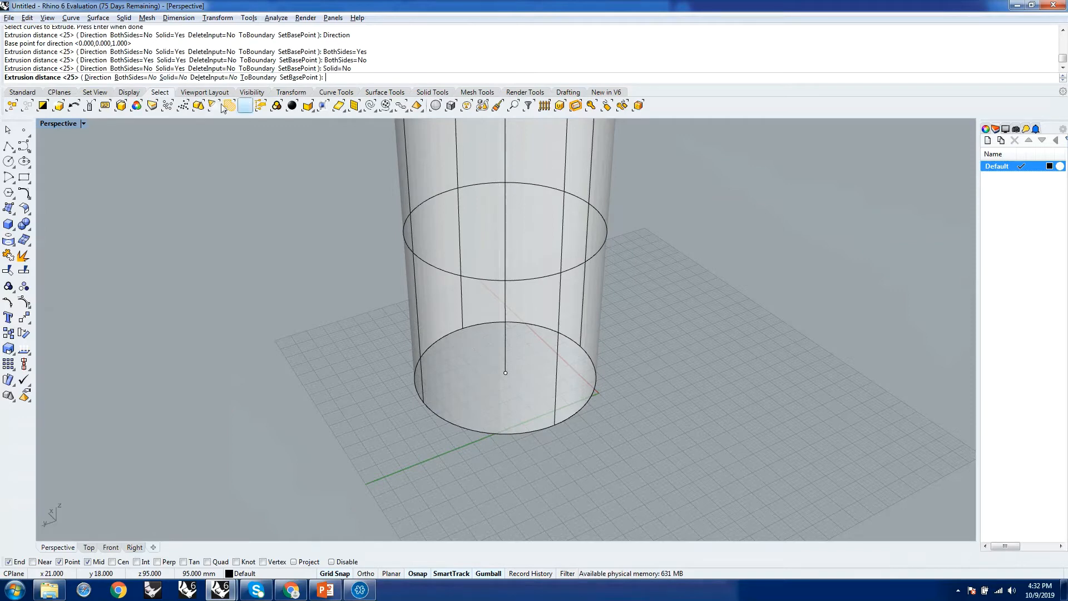
pyautogui.moveTo(552, 261)
pyautogui.mouseDown(button='right')
pyautogui.moveTo(533, 331)
pyautogui.moveTo(545, 215)
pyautogui.moveTo(534, 245)
pyautogui.moveTo(541, 274)
pyautogui.moveTo(510, 231)
pyautogui.moveTo(525, 256)
pyautogui.moveTo(517, 278)
pyautogui.moveTo(531, 279)
pyautogui.moveTo(534, 262)
pyautogui.moveTo(544, 288)
pyautogui.moveTo(555, 282)
pyautogui.moveTo(545, 279)
pyautogui.mouseUp(button='right')
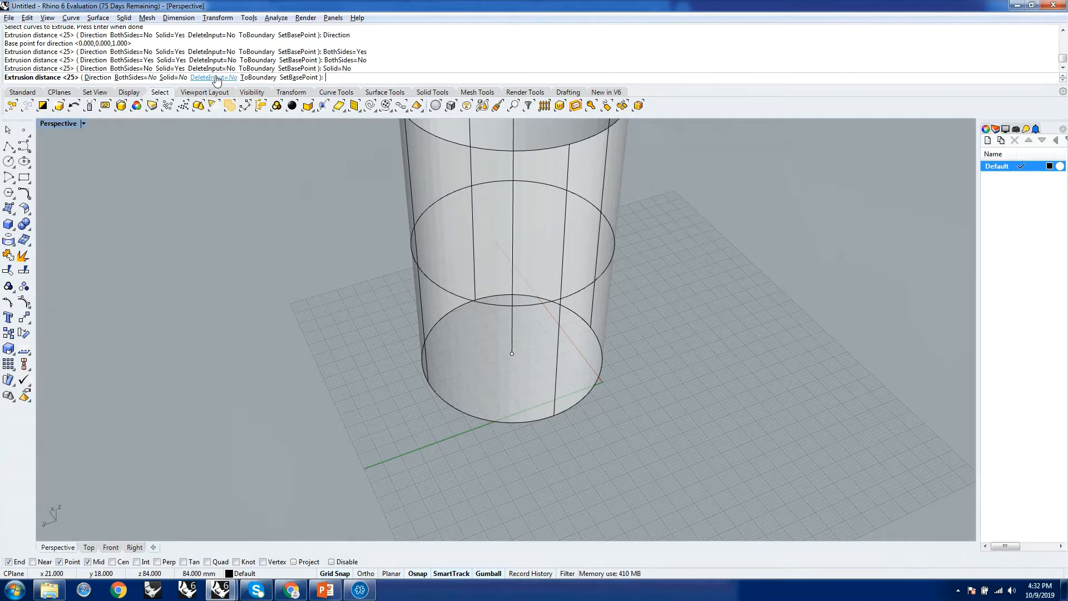
# Set DeleteInput=Yes and complete the circle's extrusion at the default distance of 25 mm.
pyautogui.click(216, 78)
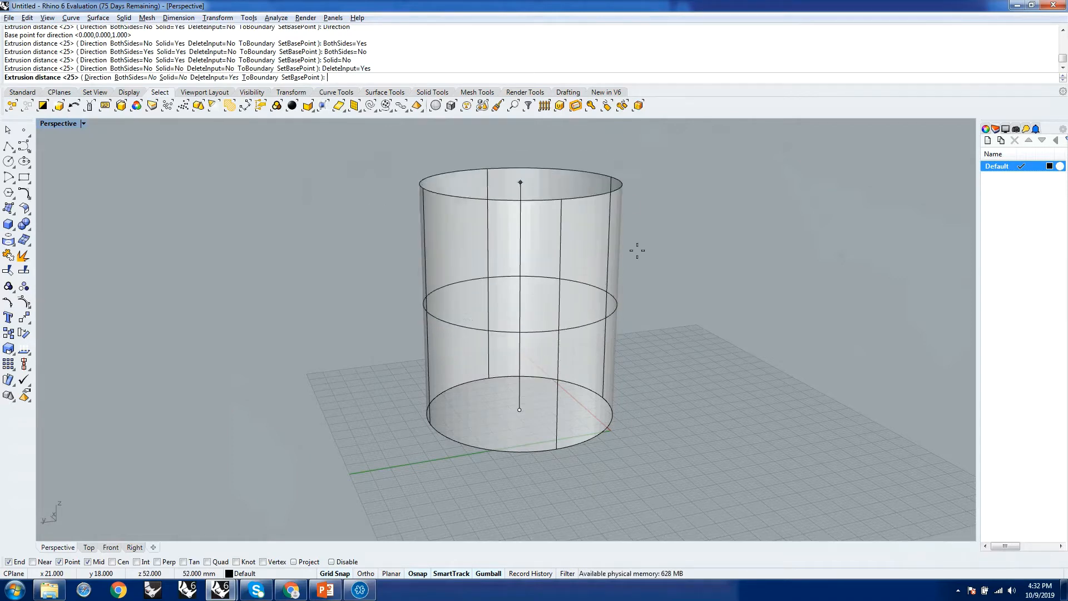
pyautogui.moveTo(663, 270); pyautogui.dragTo(578, 317, button='right')
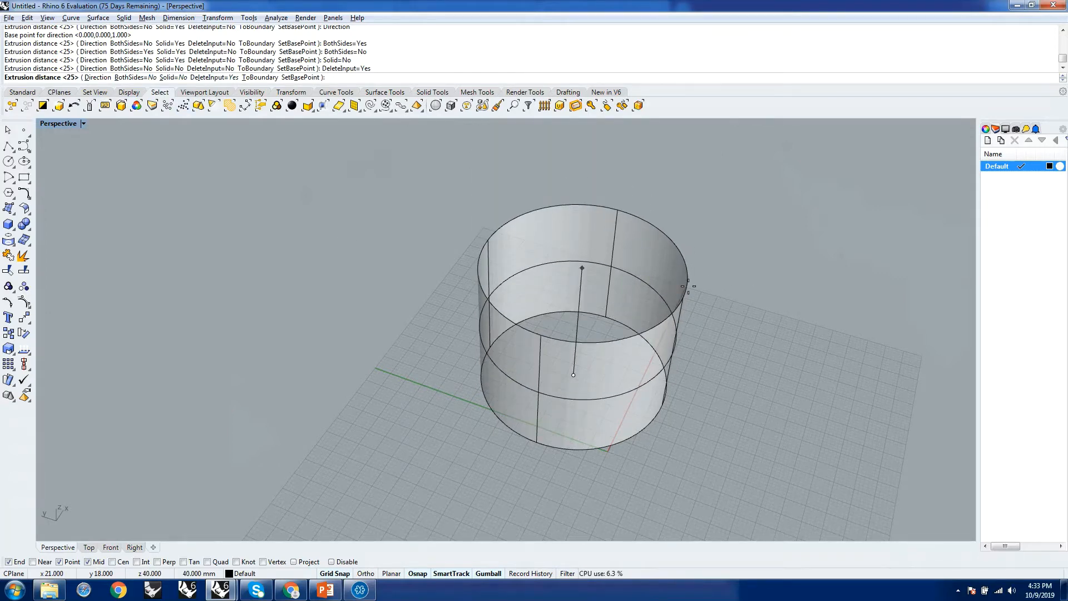
pyautogui.press('Return')
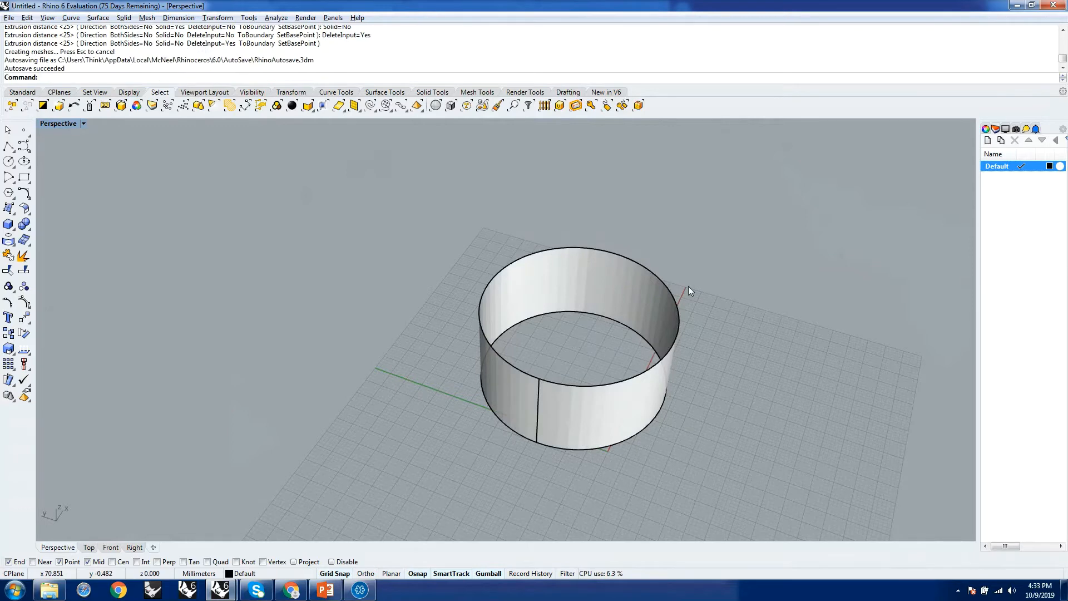
# Examine the open extruded cylinder from several angles and distances in the Perspective view.
pyautogui.moveTo(465, 378); pyautogui.dragTo(441, 418, button='right')
pyautogui.moveTo(358, 303); pyautogui.dragTo(729, 484)
pyautogui.moveTo(341, 275); pyautogui.dragTo(614, 432)
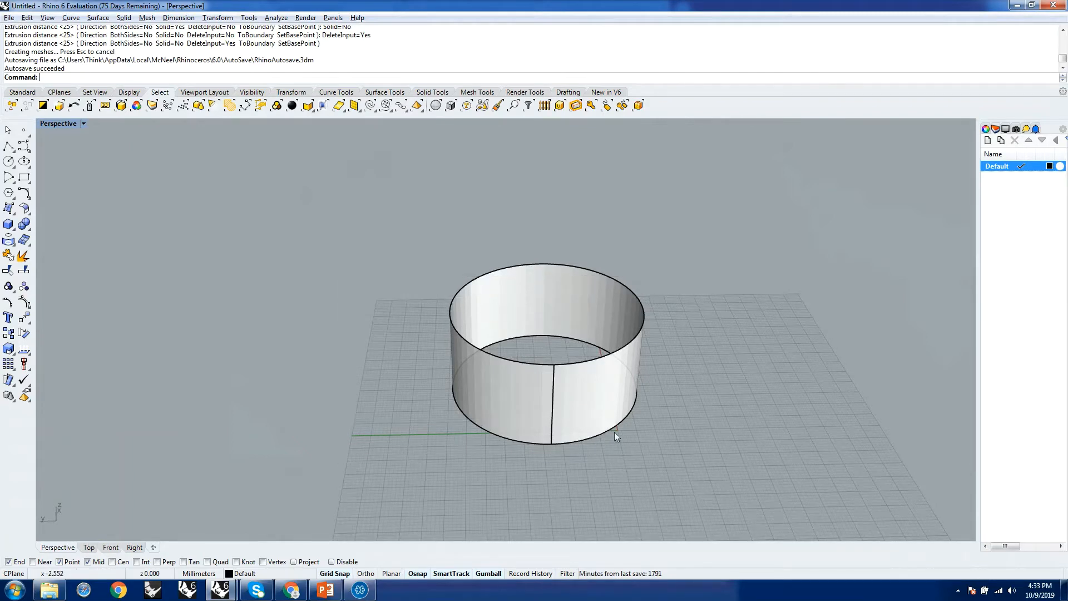
pyautogui.moveTo(311, 301); pyautogui.dragTo(810, 499)
pyautogui.moveTo(365, 322); pyautogui.dragTo(806, 481)
pyautogui.moveTo(482, 353)
pyautogui.mouseDown(button='right')
pyautogui.moveTo(601, 368)
pyautogui.moveTo(519, 286)
pyautogui.moveTo(448, 306)
pyautogui.moveTo(477, 353)
pyautogui.moveTo(515, 354)
pyautogui.moveTo(490, 355)
pyautogui.mouseUp(button='right')
pyautogui.scroll(-12, 629, 393)
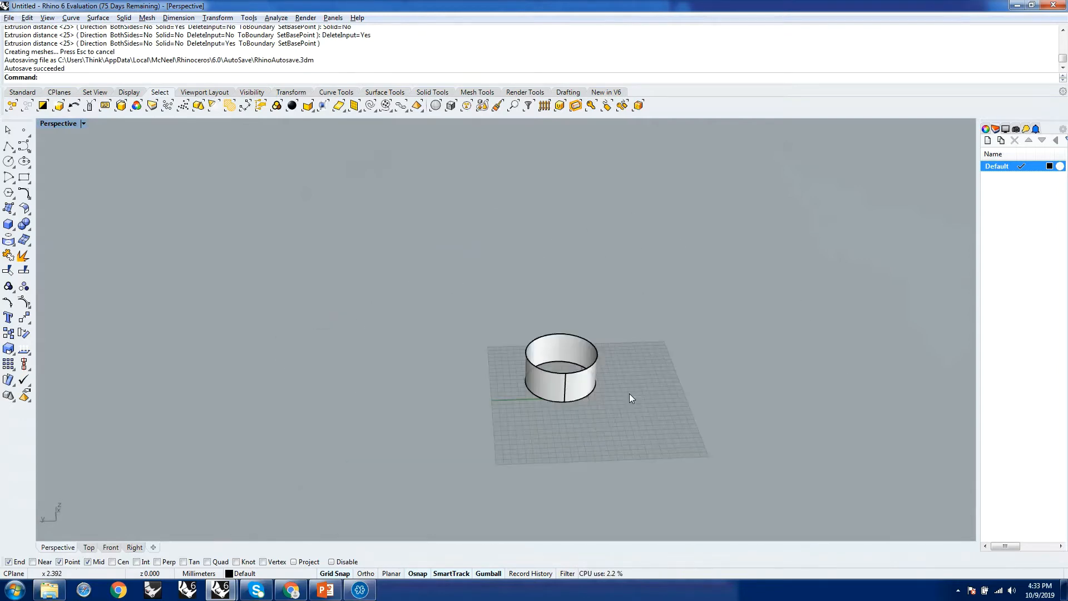
pyautogui.moveTo(704, 397); pyautogui.dragTo(589, 423, button='right')
pyautogui.scroll(10, 589, 423)
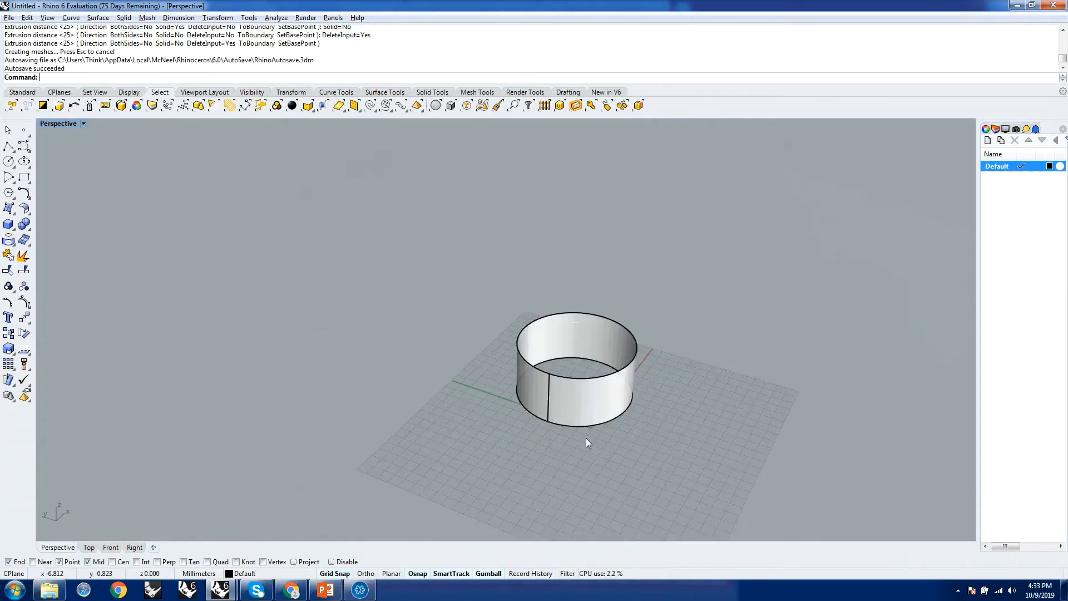
pyautogui.moveTo(526, 317); pyautogui.dragTo(537, 323, button='right')
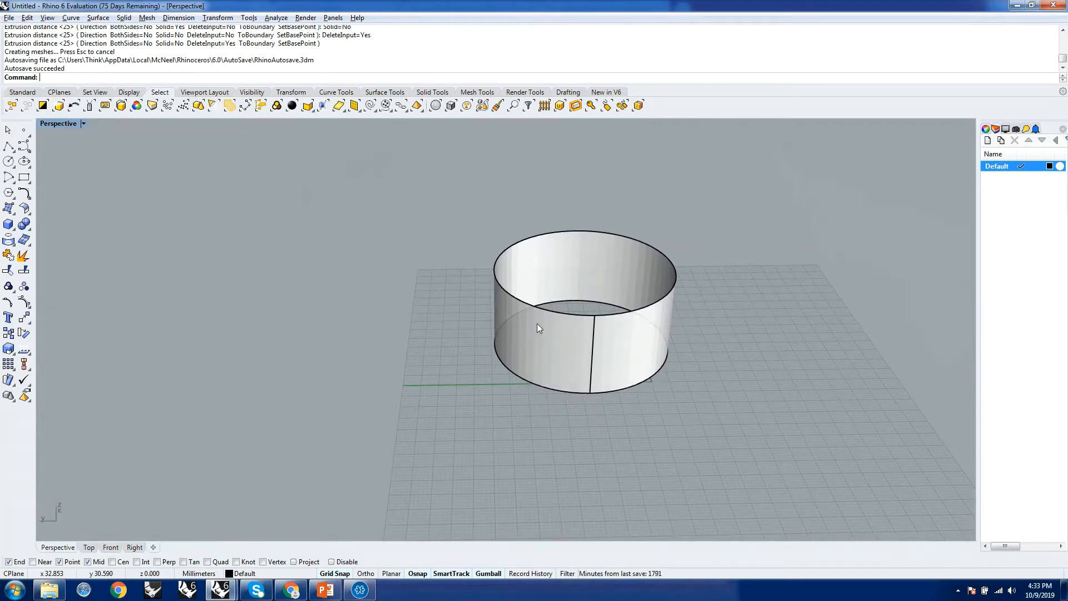
pyautogui.scroll(-5, 537, 324)
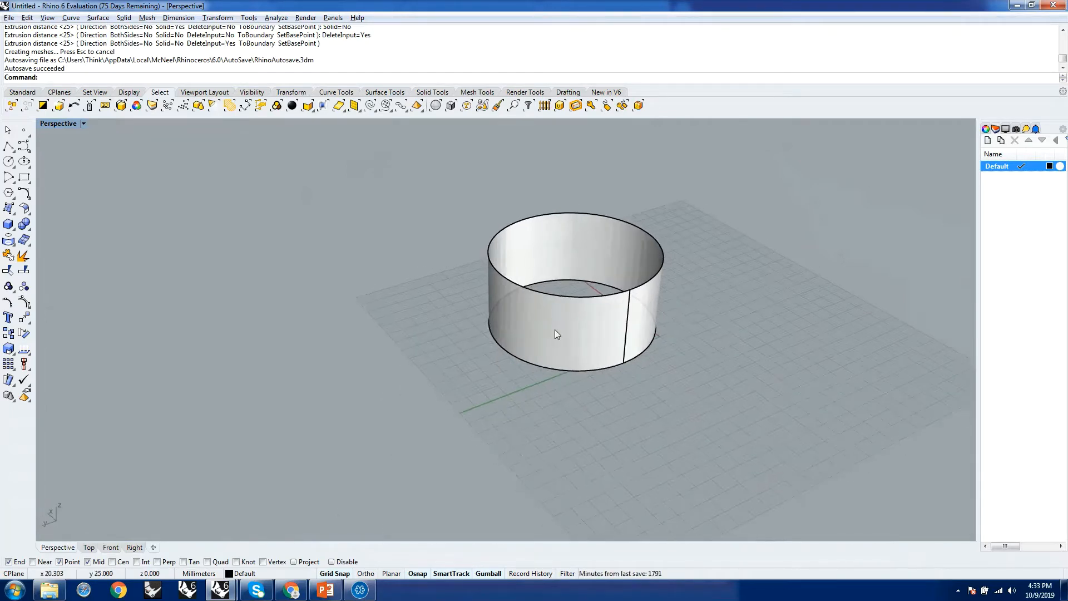
pyautogui.scroll(5, 691, 317)
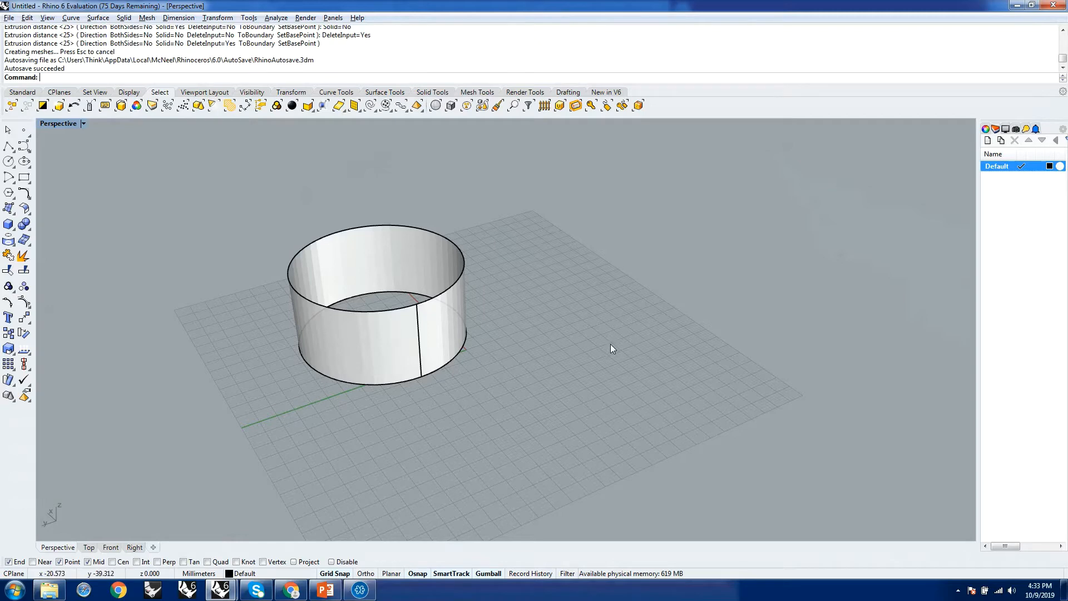
pyautogui.moveTo(610, 344); pyautogui.dragTo(483, 325, button='right')
pyautogui.scroll(3, 492, 311)
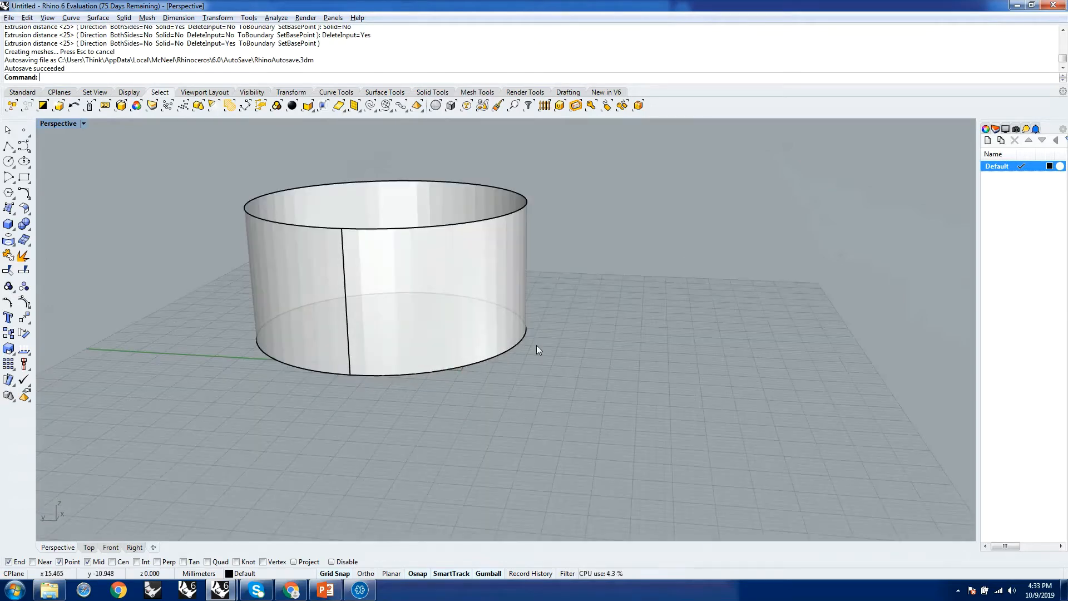
# In the Front view, move the cylinder about 114 mm in the negative X direction, away from the origin.
pyautogui.click(111, 548)
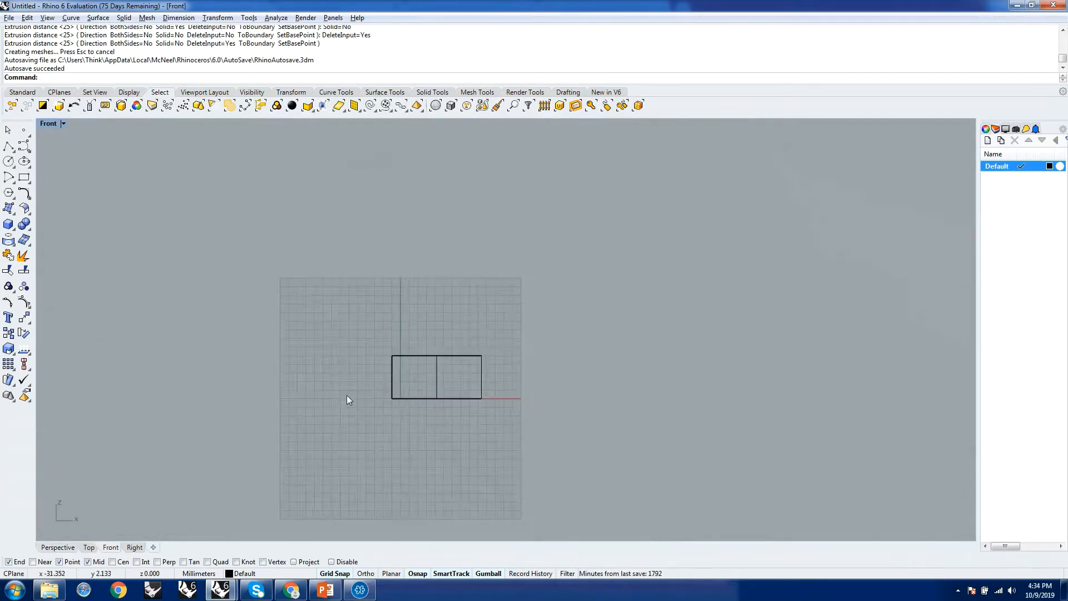
pyautogui.scroll(5, 467, 404)
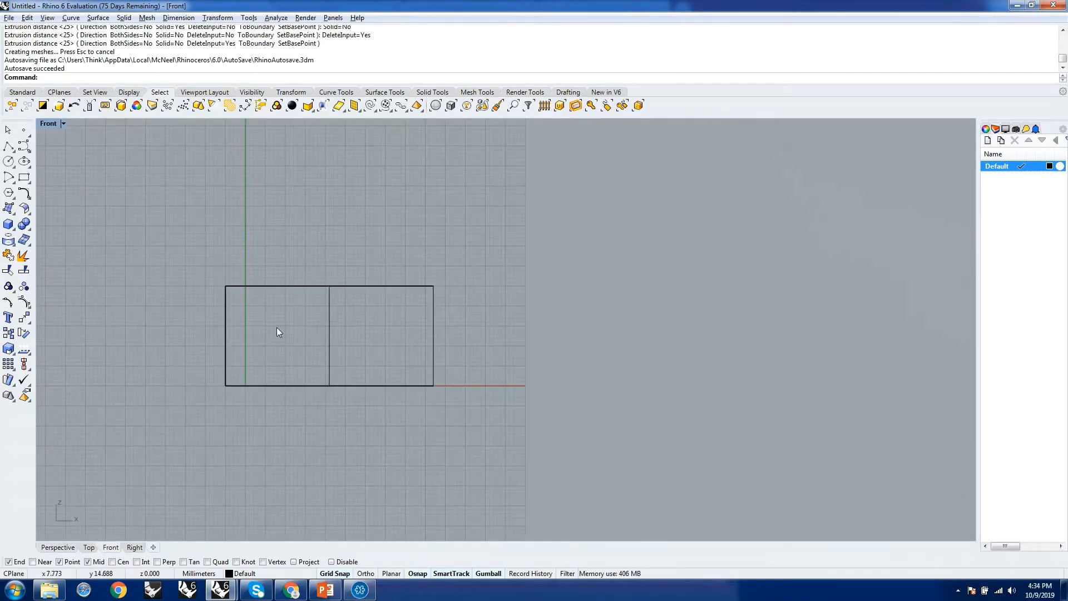
pyautogui.scroll(-5, 278, 332)
pyautogui.scroll(3, 445, 317)
pyautogui.scroll(-1, 410, 351)
pyautogui.scroll(4, 262, 345)
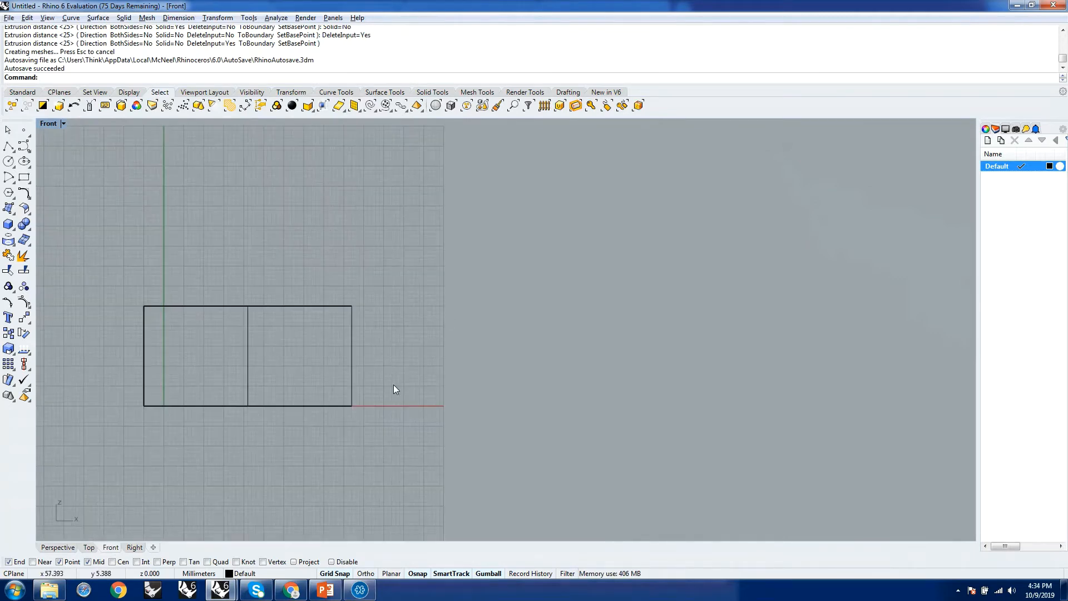
pyautogui.scroll(-3, 492, 402)
pyautogui.click(359, 386)
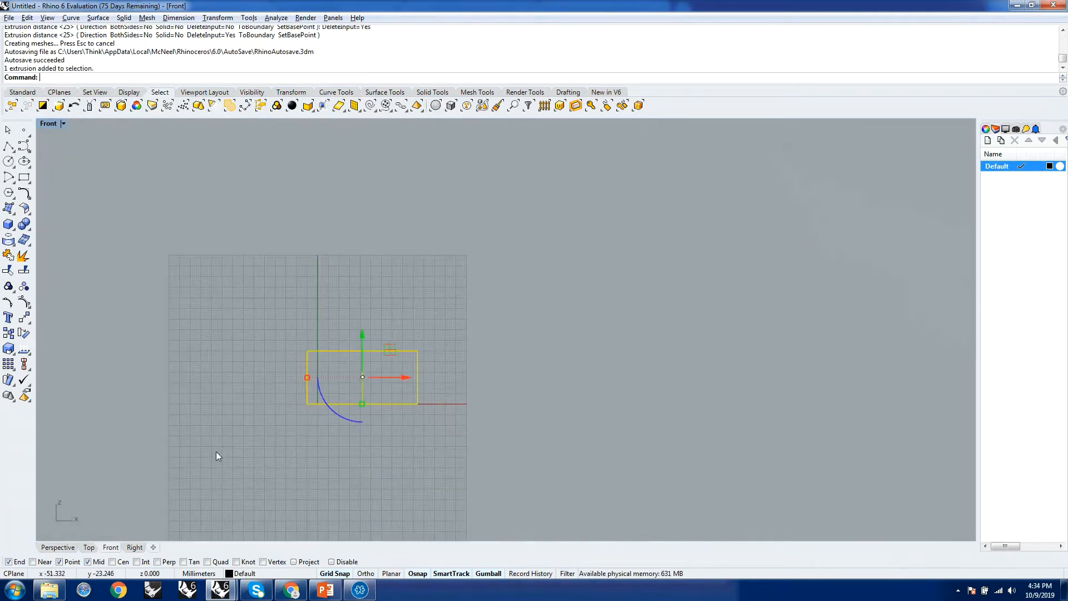
pyautogui.moveTo(402, 375); pyautogui.dragTo(158, 375)
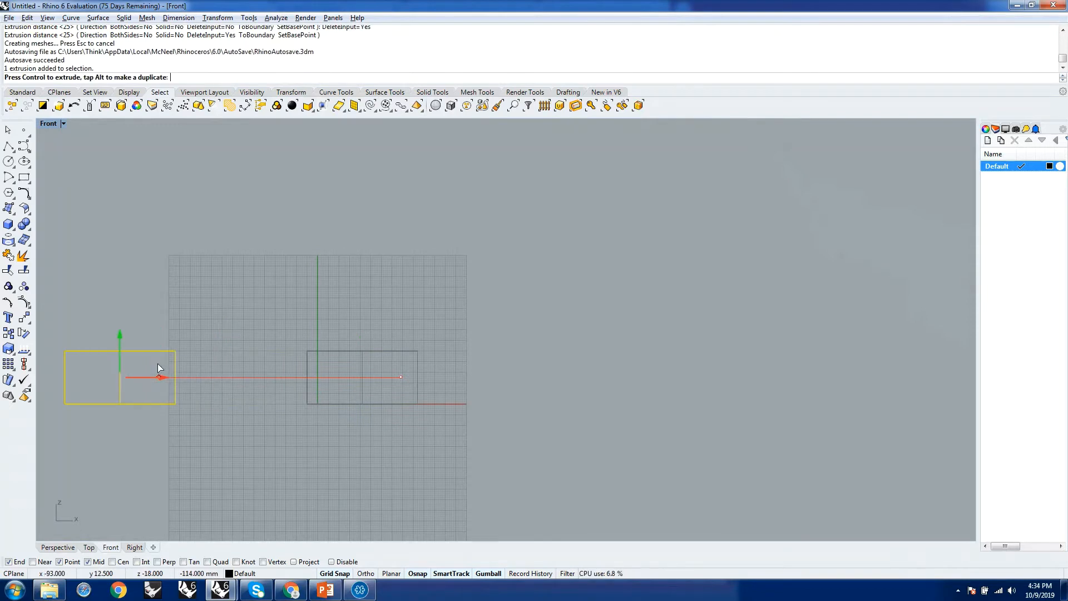
pyautogui.click(271, 373)
# In the Front view, draw a vertical line from the origin straight up, 65 mm long.
pyautogui.scroll(4, 272, 372)
pyautogui.scroll(-3, 453, 396)
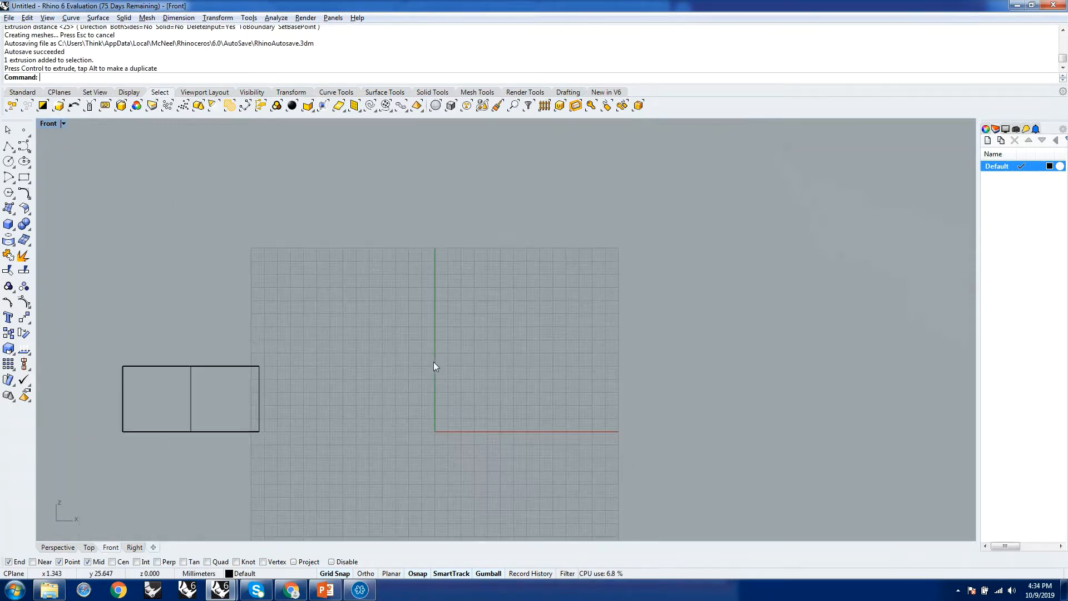
pyautogui.scroll(4, 429, 359)
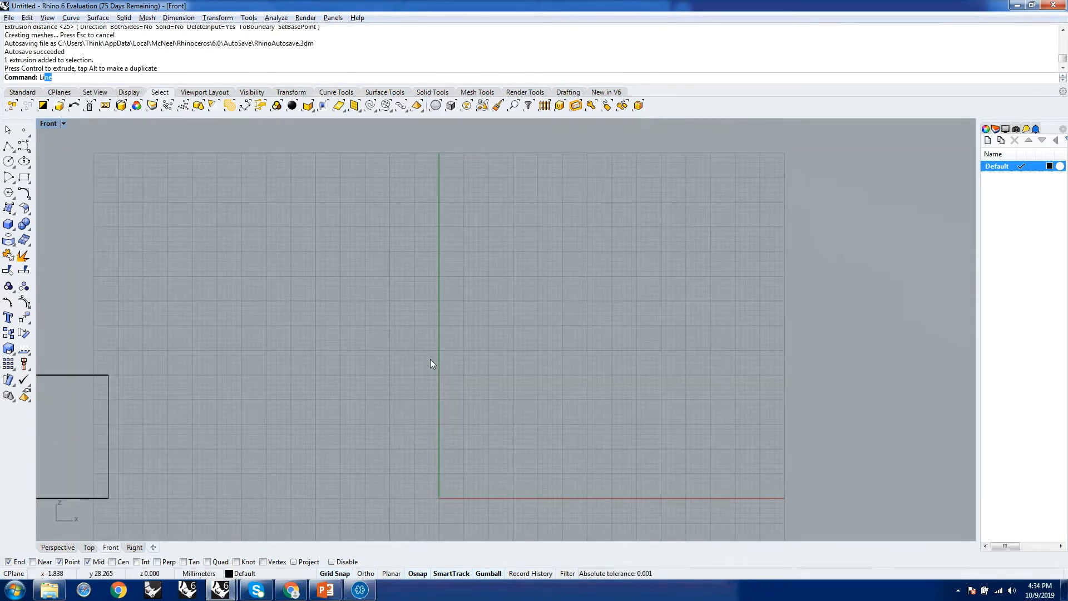
pyautogui.press('Return')
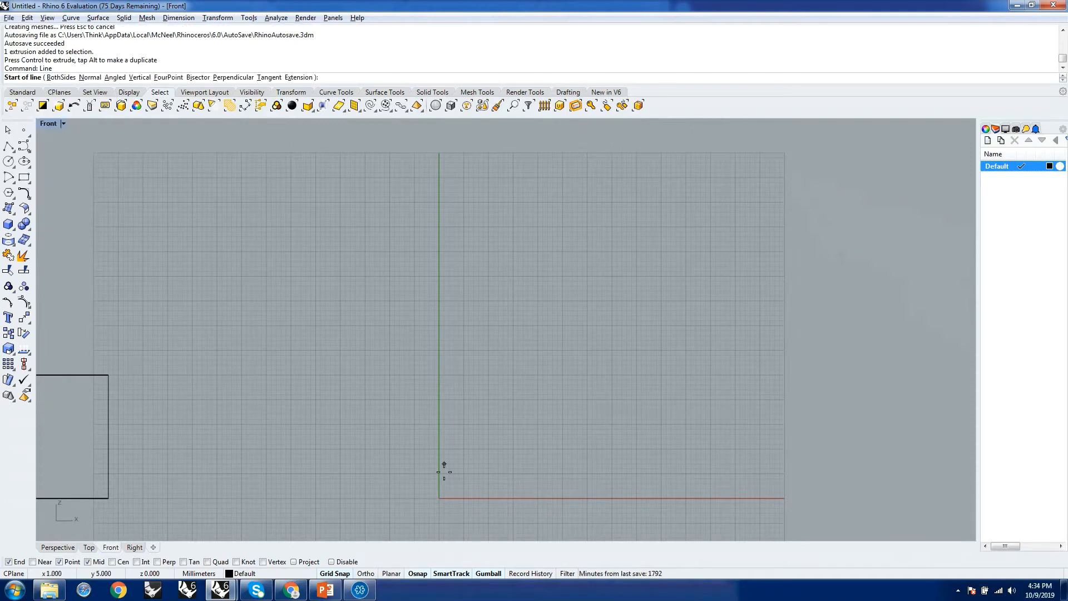
pyautogui.click(440, 498)
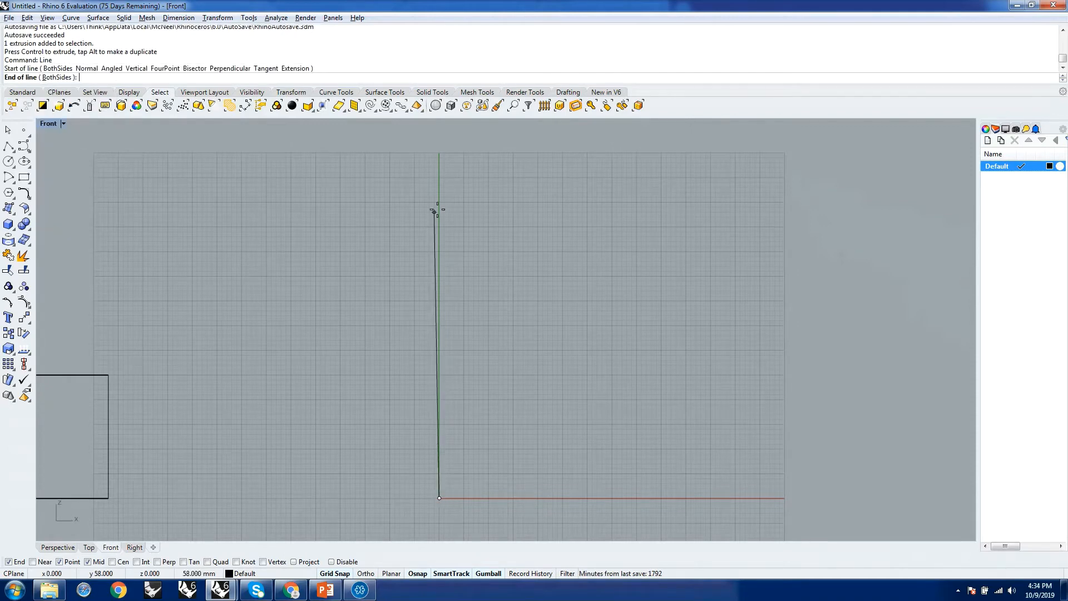
pyautogui.click(439, 176)
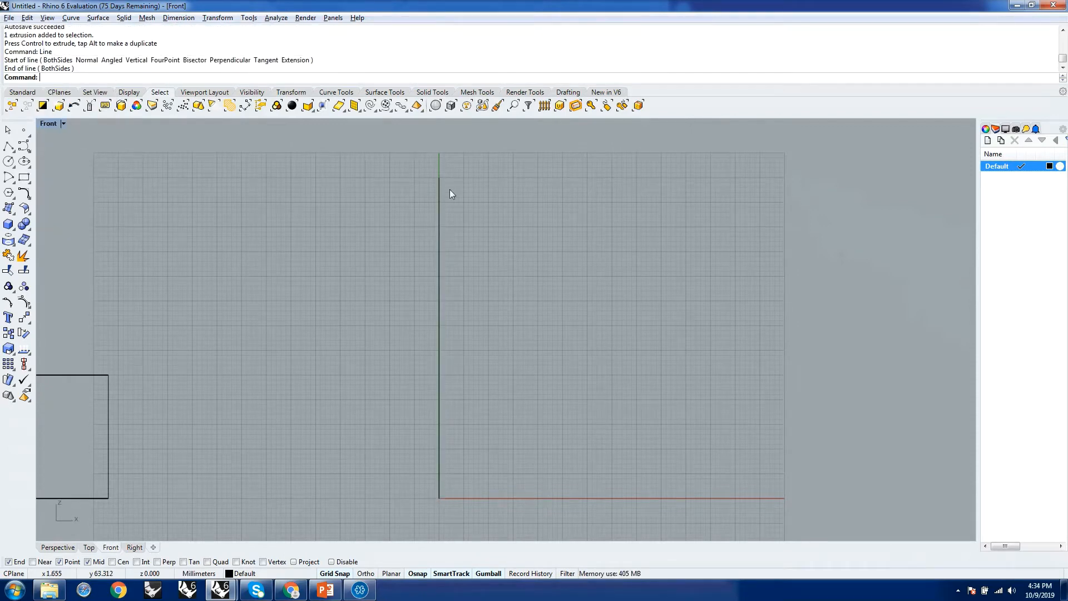
# Compare how the vertical line and the cylinder appear in the Perspective, Front and Right views.
pyautogui.click(59, 548)
pyautogui.moveTo(548, 396); pyautogui.dragTo(473, 395, button='right')
pyautogui.scroll(-10, 473, 396)
pyautogui.moveTo(459, 347); pyautogui.dragTo(462, 392, button='right')
pyautogui.scroll(5, 480, 356)
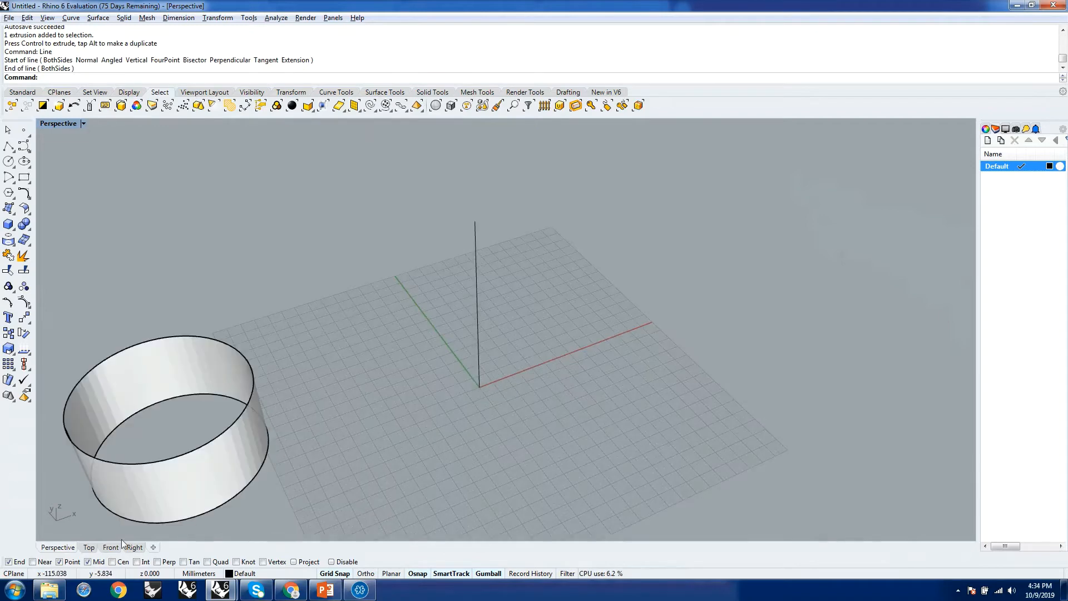
pyautogui.click(114, 548)
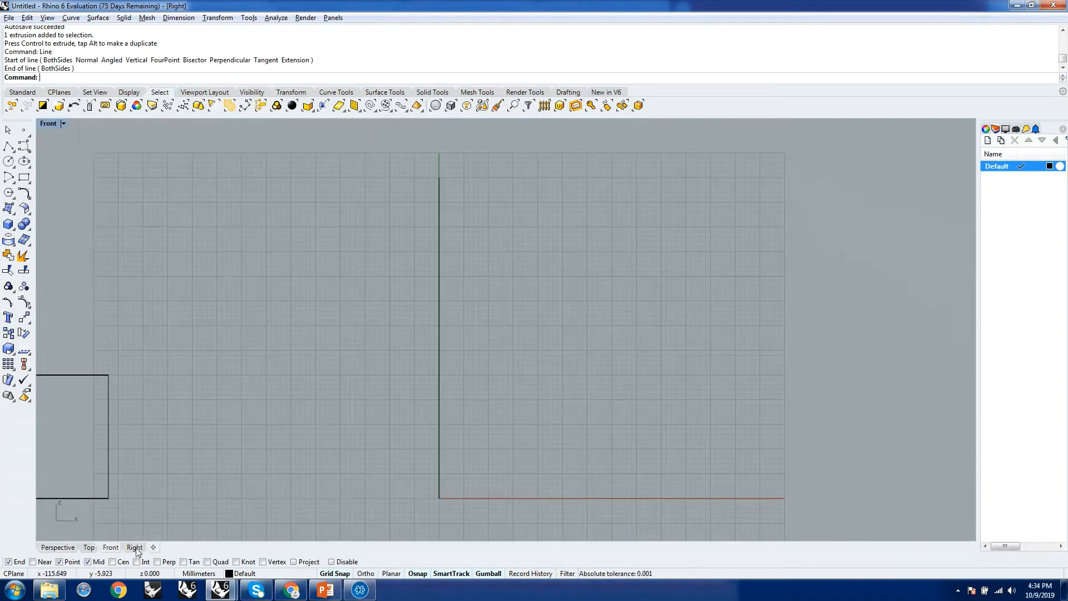
pyautogui.click(136, 548)
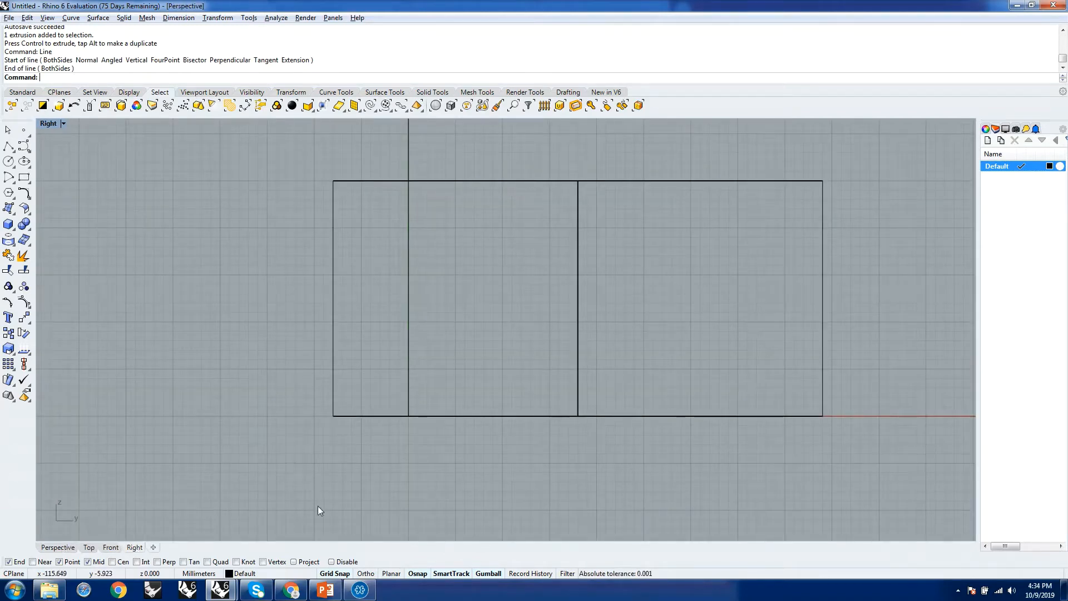
pyautogui.click(58, 548)
pyautogui.scroll(-4, 555, 420)
pyautogui.moveTo(540, 401); pyautogui.dragTo(567, 398, button='right')
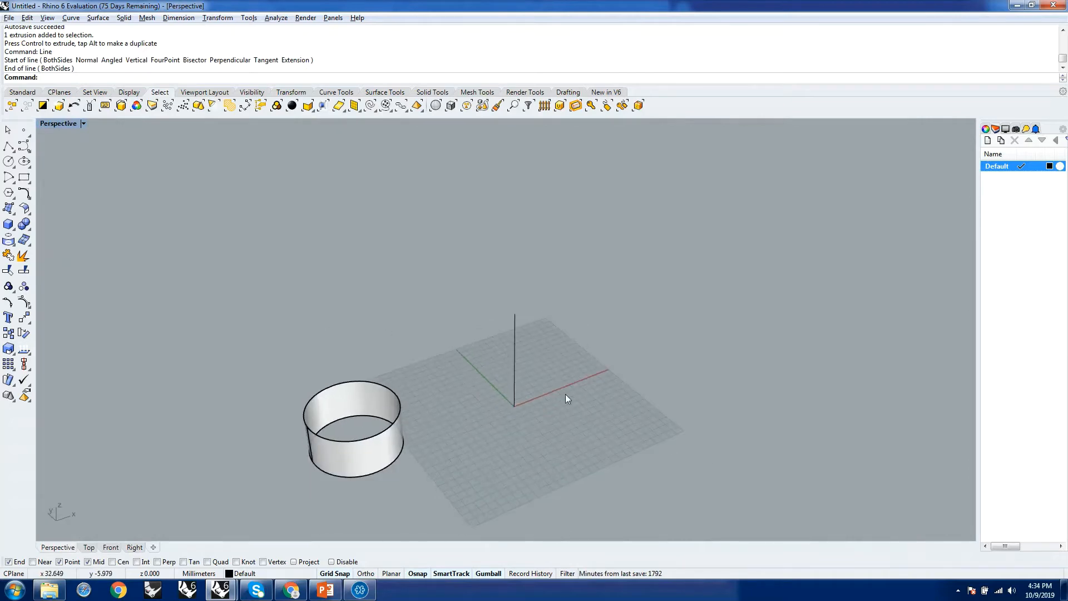
pyautogui.write('line')
pyautogui.press('Return')
pyautogui.click(556, 405)
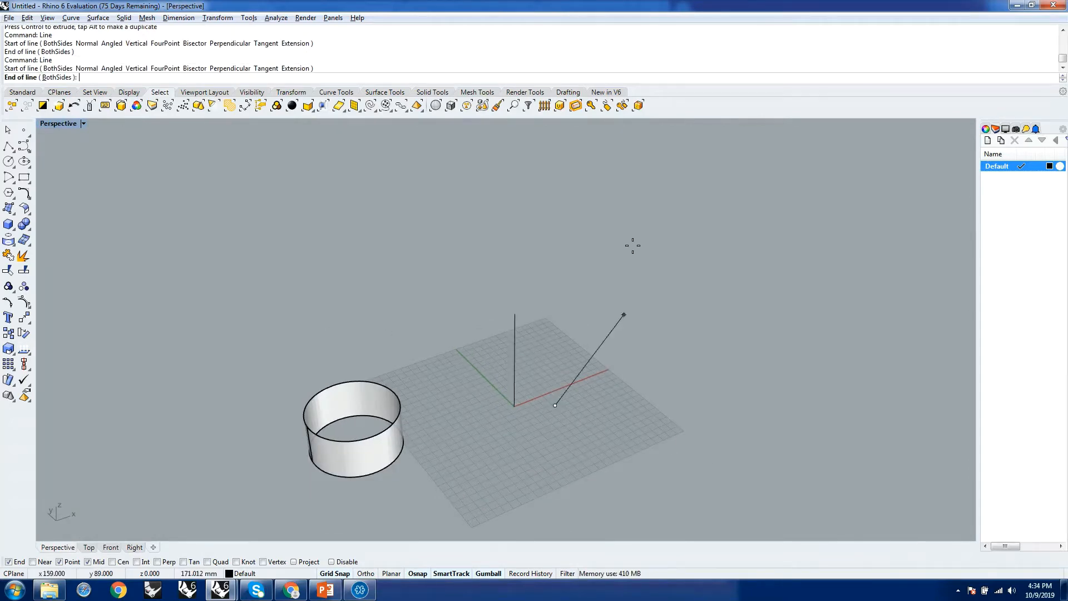
pyautogui.moveTo(560, 330); pyautogui.dragTo(518, 195, button='right')
pyautogui.moveTo(483, 290); pyautogui.dragTo(631, 361, button='right')
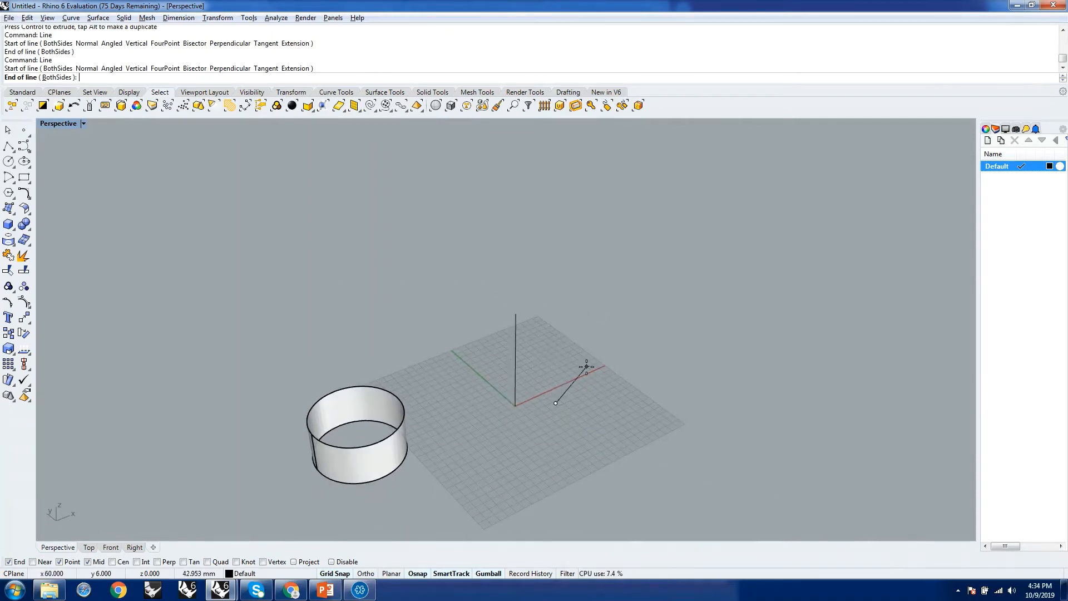
pyautogui.press('Escape')
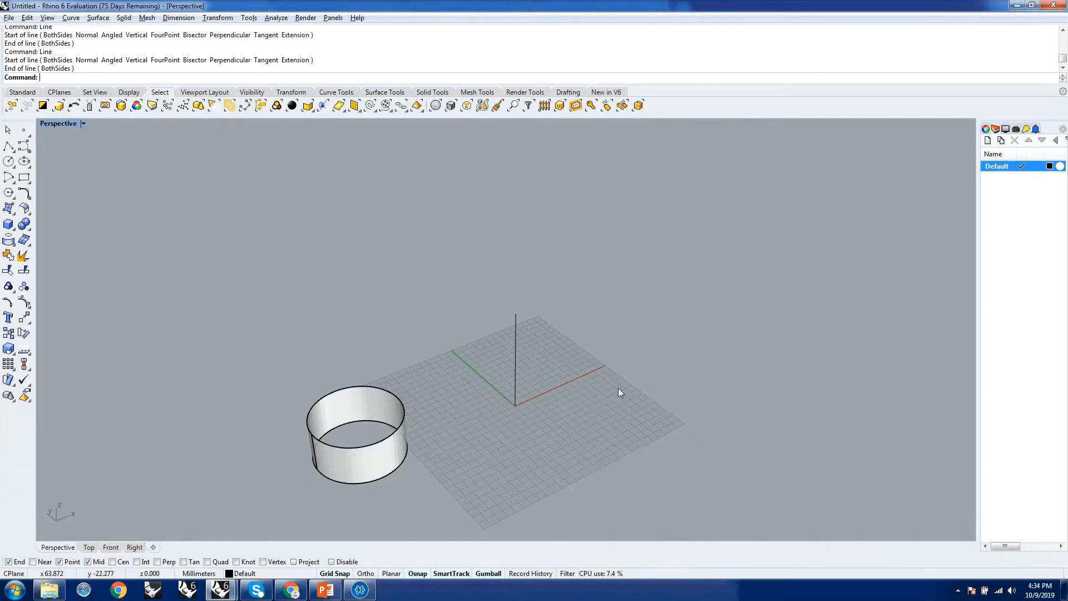
# In the Perspective view, draw a second vertical line rising from the ground-plane point at x 20, y 20.
pyautogui.moveTo(646, 372); pyautogui.dragTo(466, 382, button='right')
pyautogui.scroll(5, 505, 423)
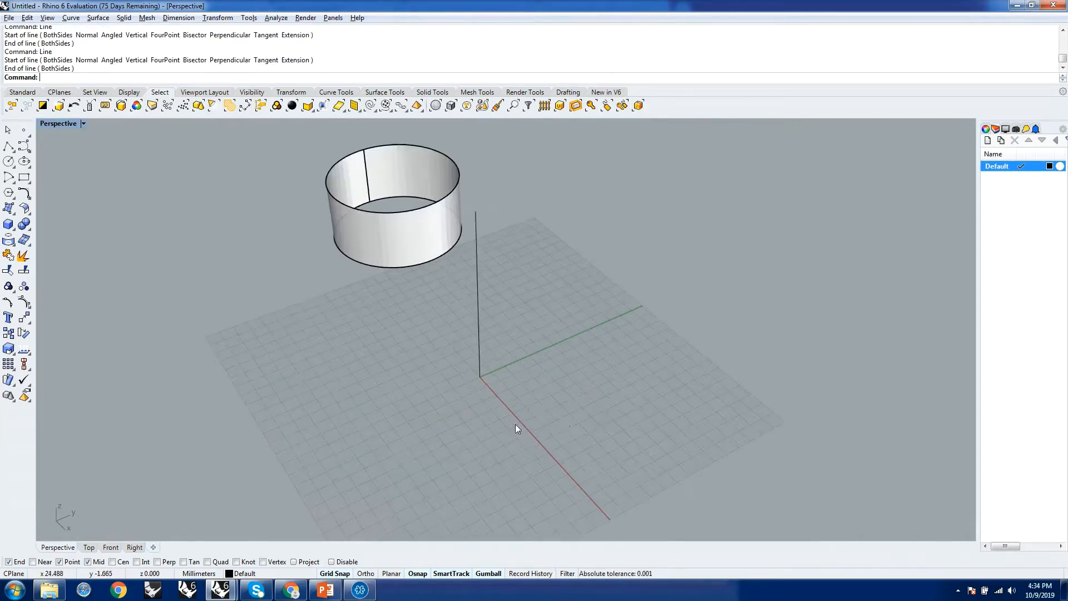
pyautogui.rightClick(593, 404)
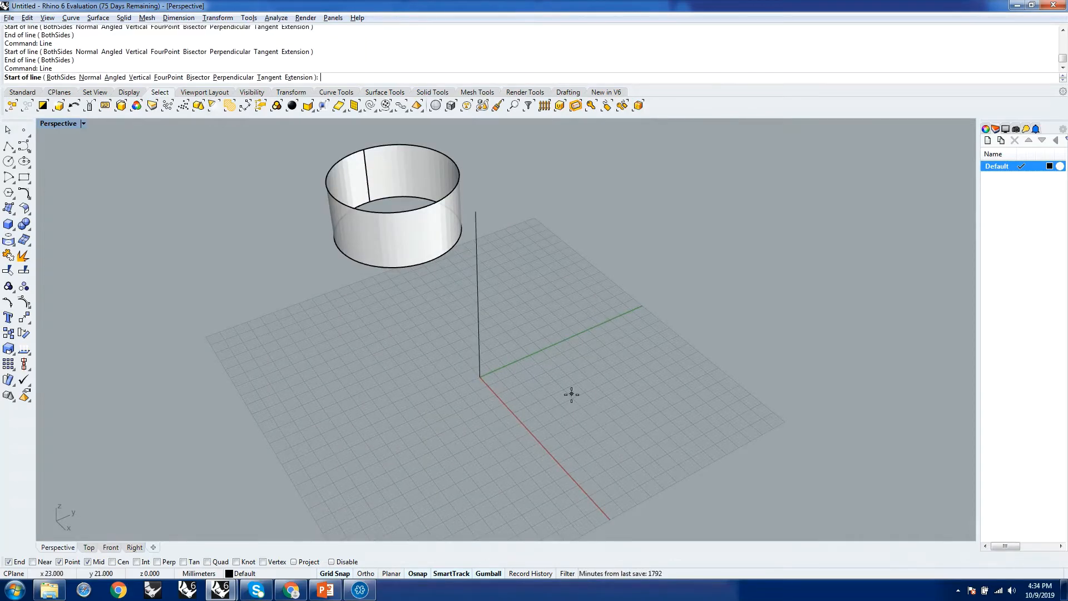
pyautogui.click(563, 389)
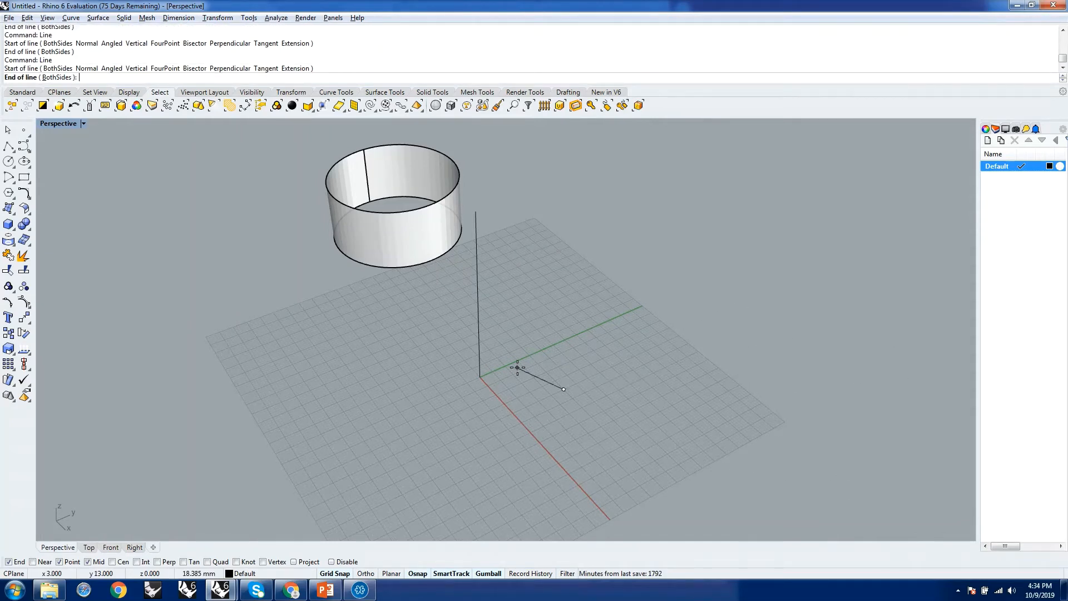
pyautogui.keyDown('ctrl'); pyautogui.click(564, 389); pyautogui.keyUp('ctrl')
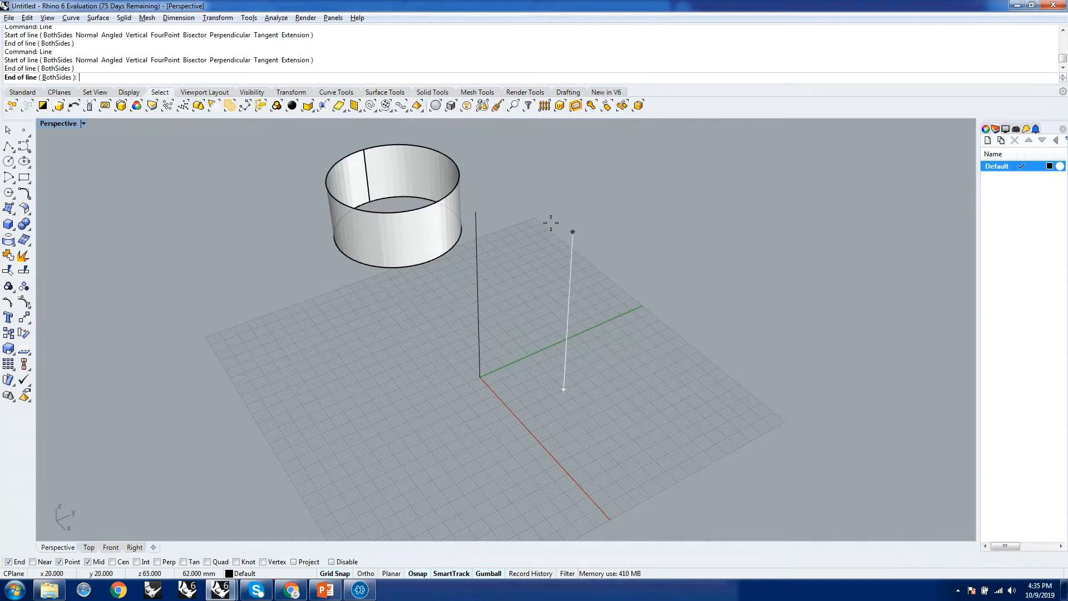
pyautogui.click(553, 189)
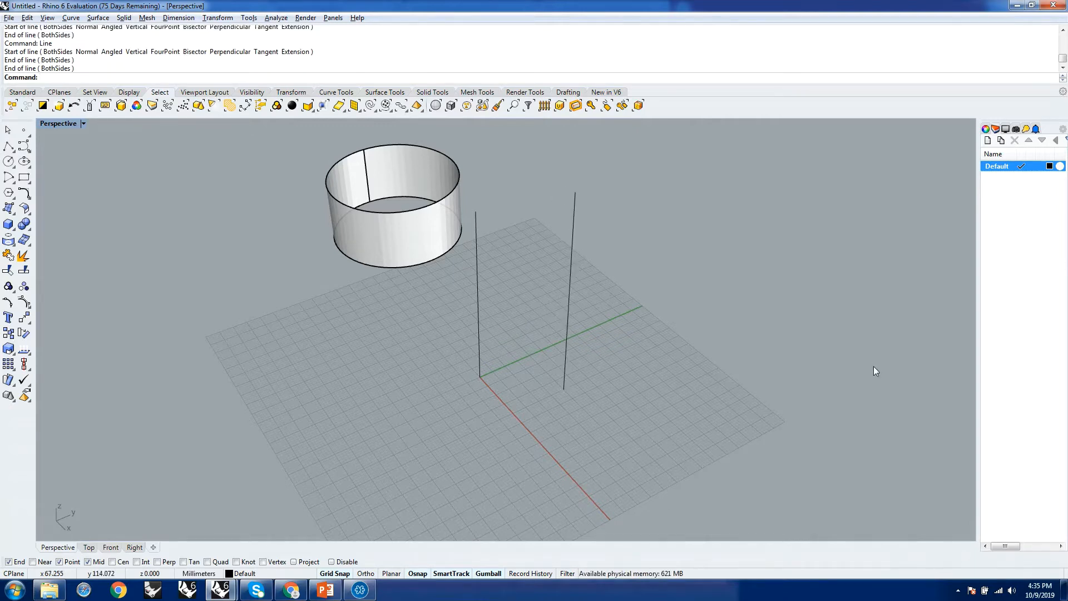
# Start a V-shaped polyline on the ground plane in the Perspective view, with its second point at x 37, y -10 and third at x 36, y 23.
pyautogui.moveTo(666, 372); pyautogui.dragTo(713, 349, button='right')
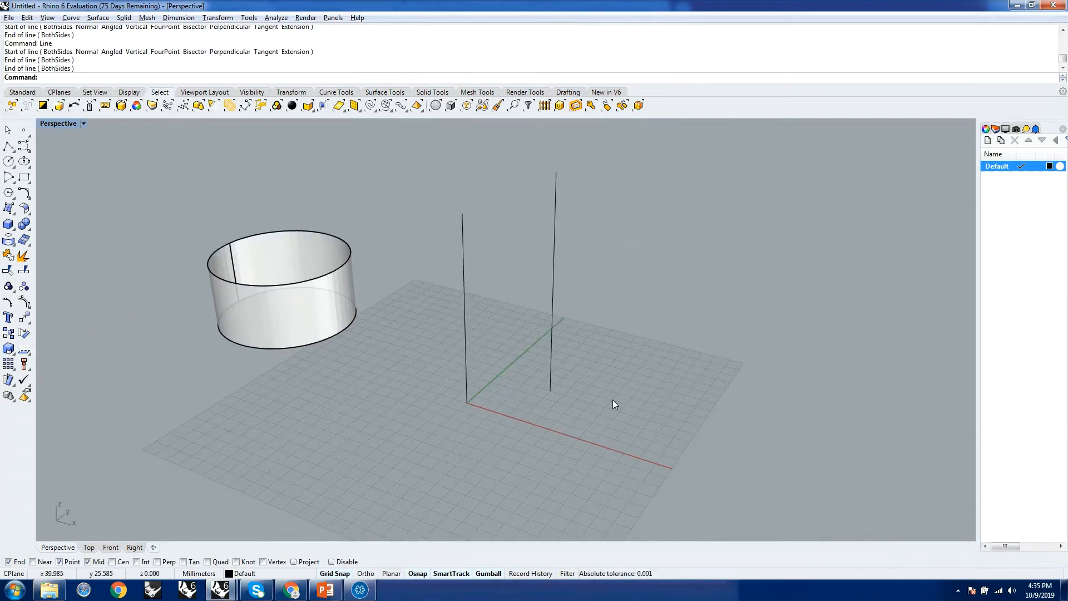
pyautogui.write('Polyline')
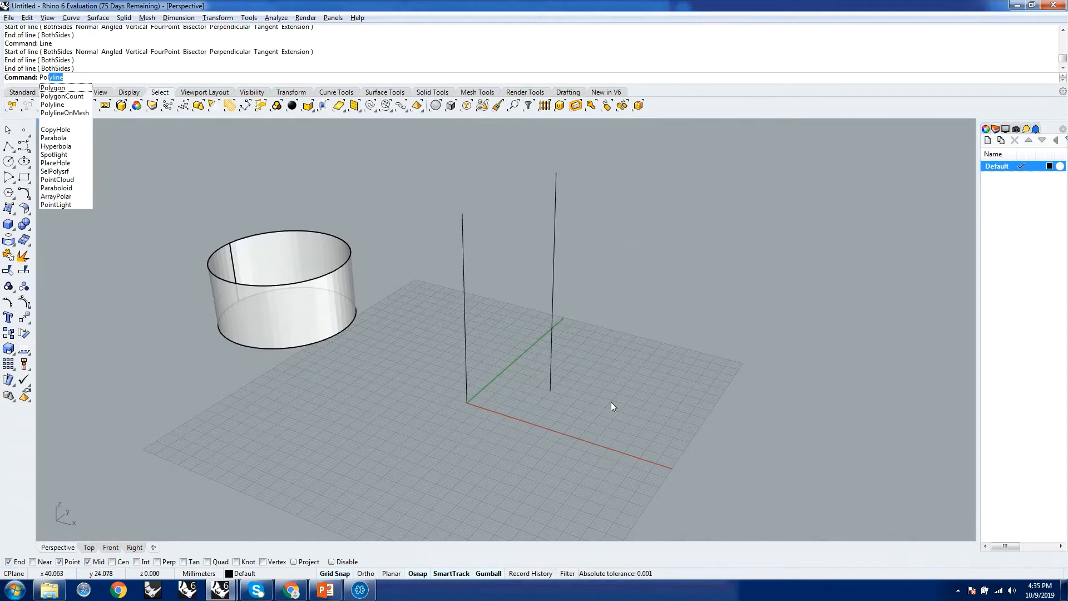
pyautogui.press('Return')
pyautogui.click(517, 405)
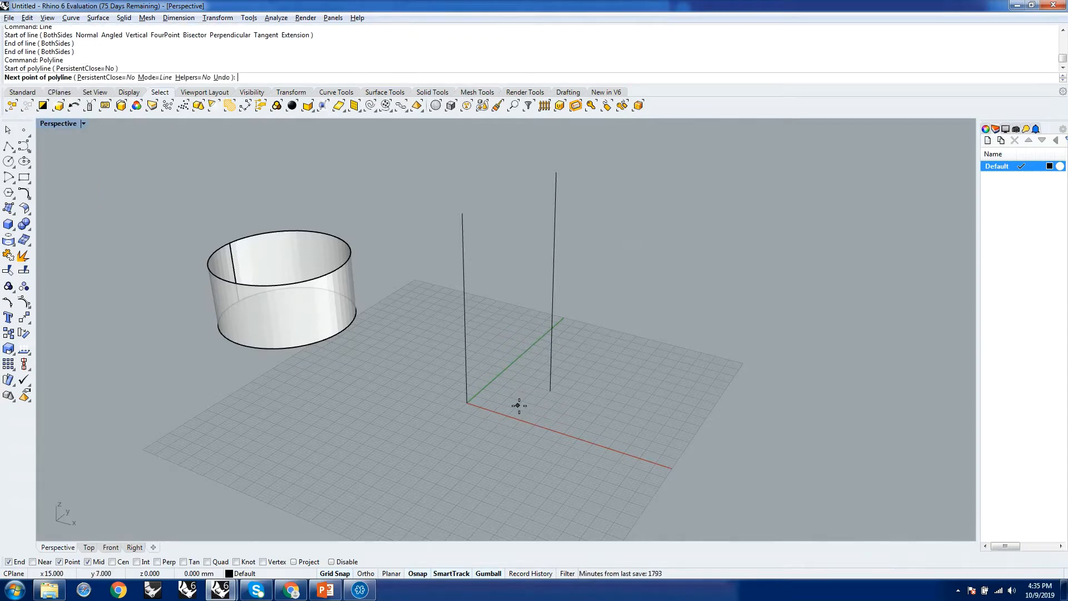
pyautogui.click(554, 452)
pyautogui.click(598, 399)
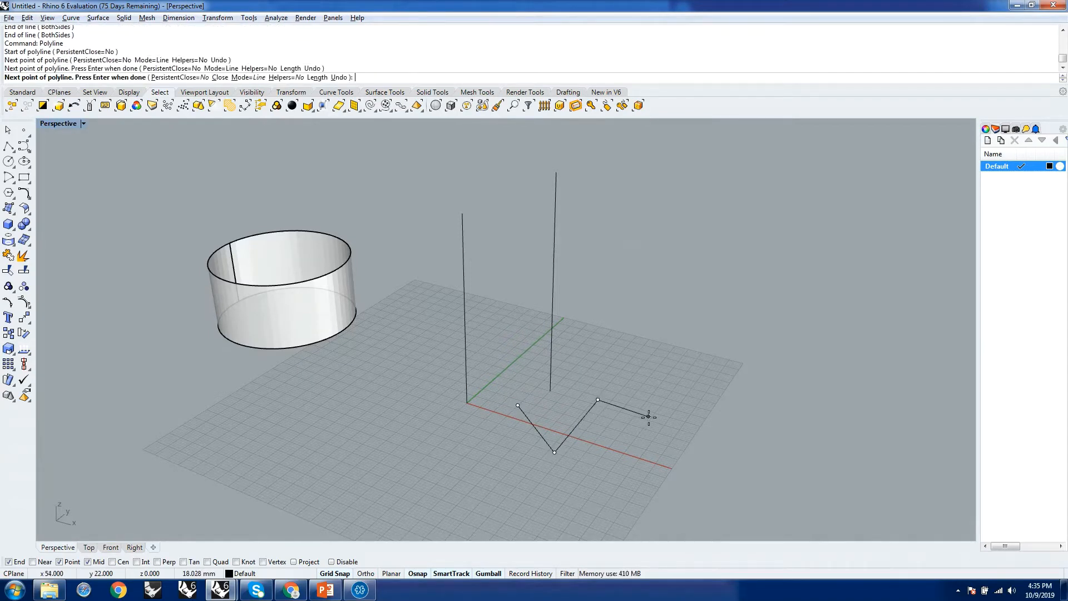
# Extend the polyline vertically from its third point, add a sloping segment to a raised point above x 60, y 42, and finish it.
pyautogui.keyDown('ctrl'); pyautogui.click(598, 399); pyautogui.keyUp('ctrl')
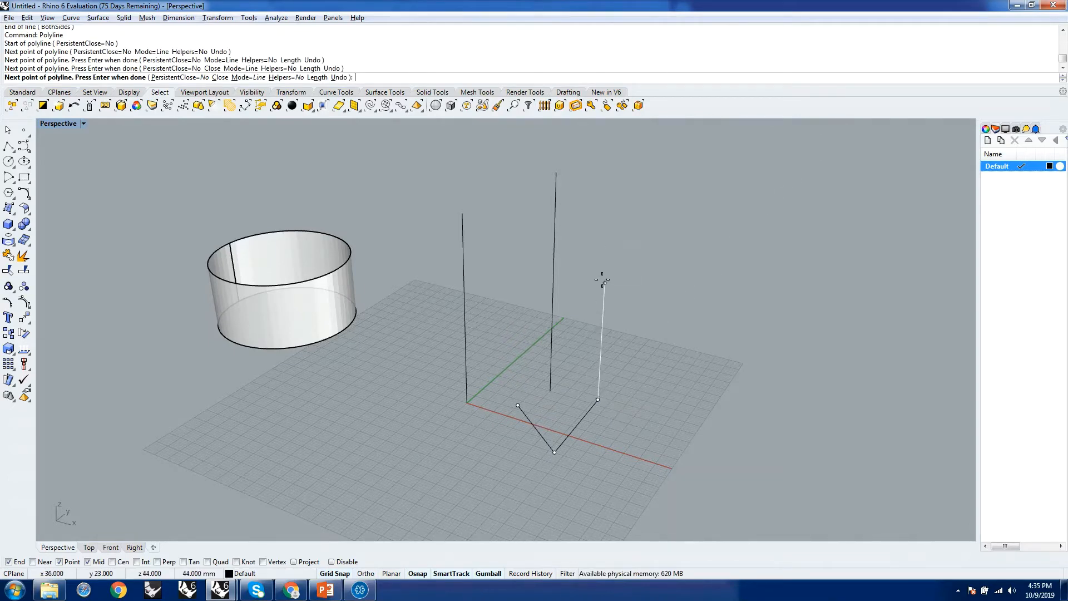
pyautogui.click(604, 259)
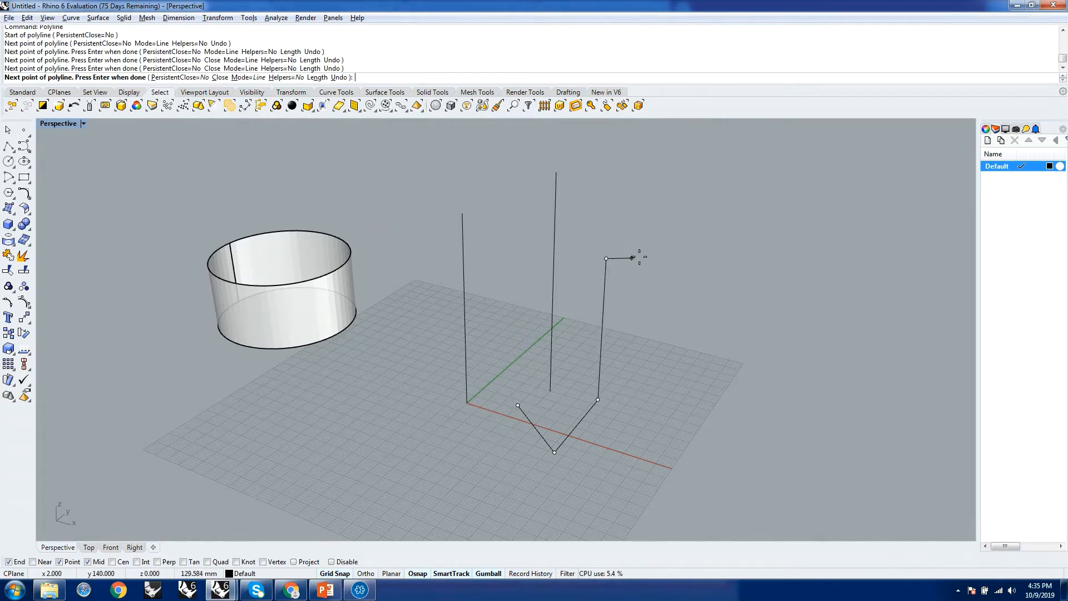
pyautogui.moveTo(698, 119); pyautogui.dragTo(679, 275, button='right')
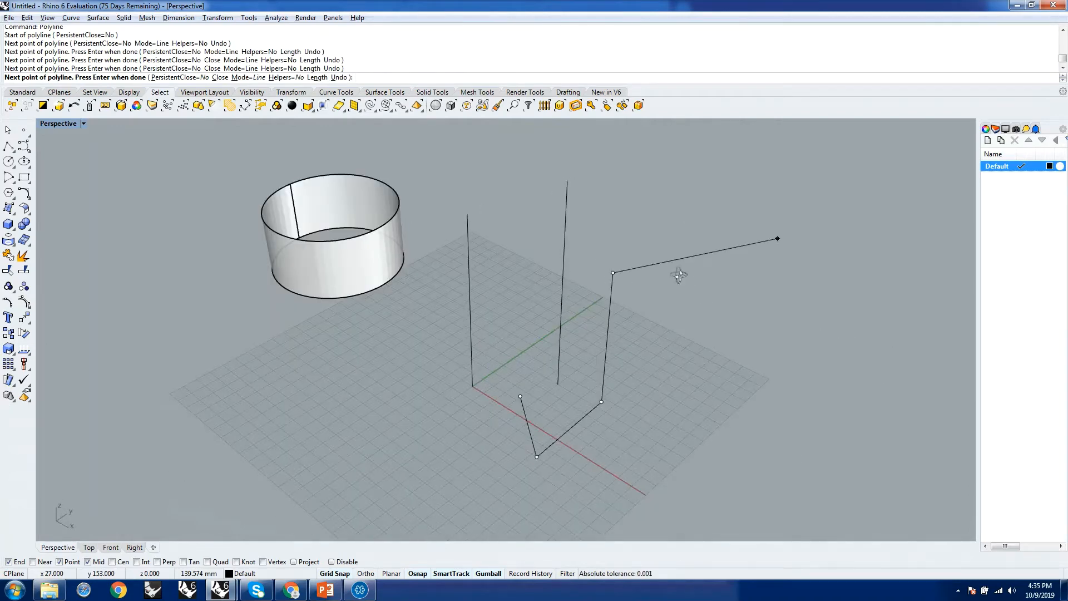
pyautogui.keyDown('ctrl'); pyautogui.click(697, 407); pyautogui.keyUp('ctrl')
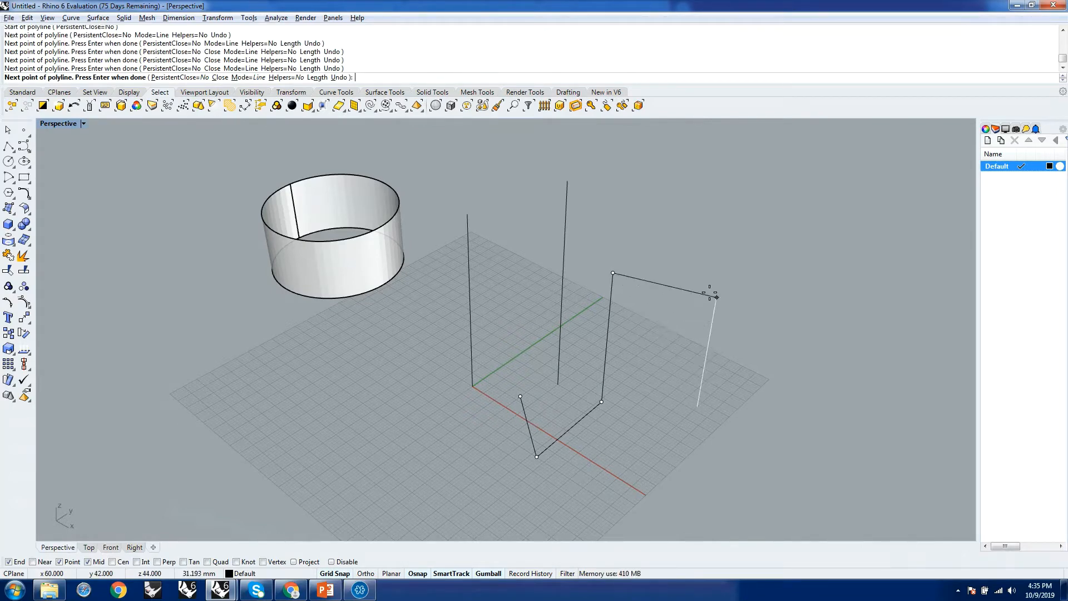
pyautogui.click(711, 330)
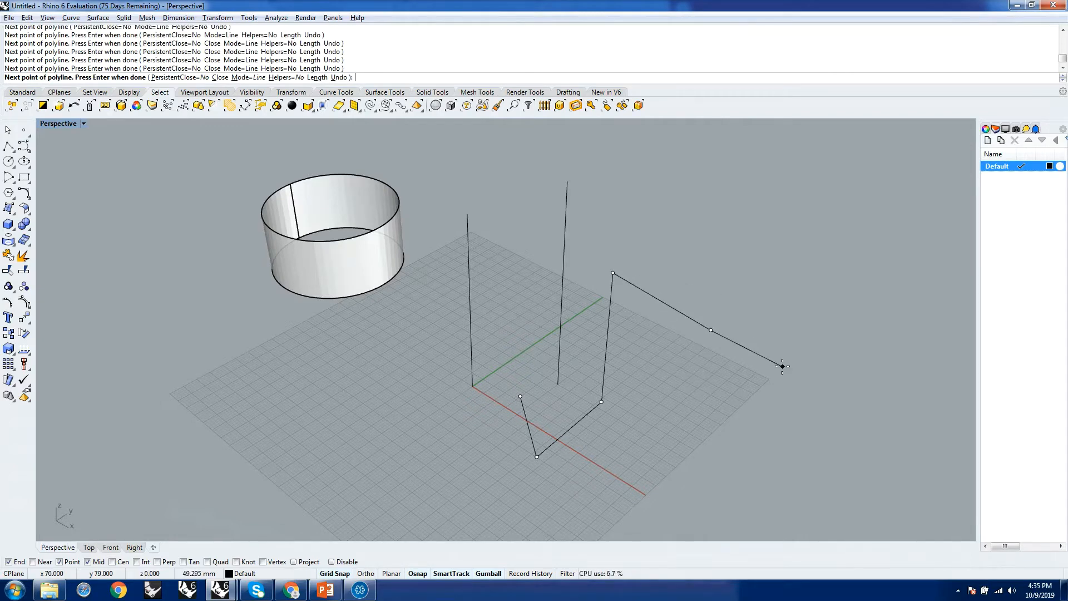
pyautogui.moveTo(782, 366); pyautogui.dragTo(734, 356, button='right')
pyautogui.press('Return')
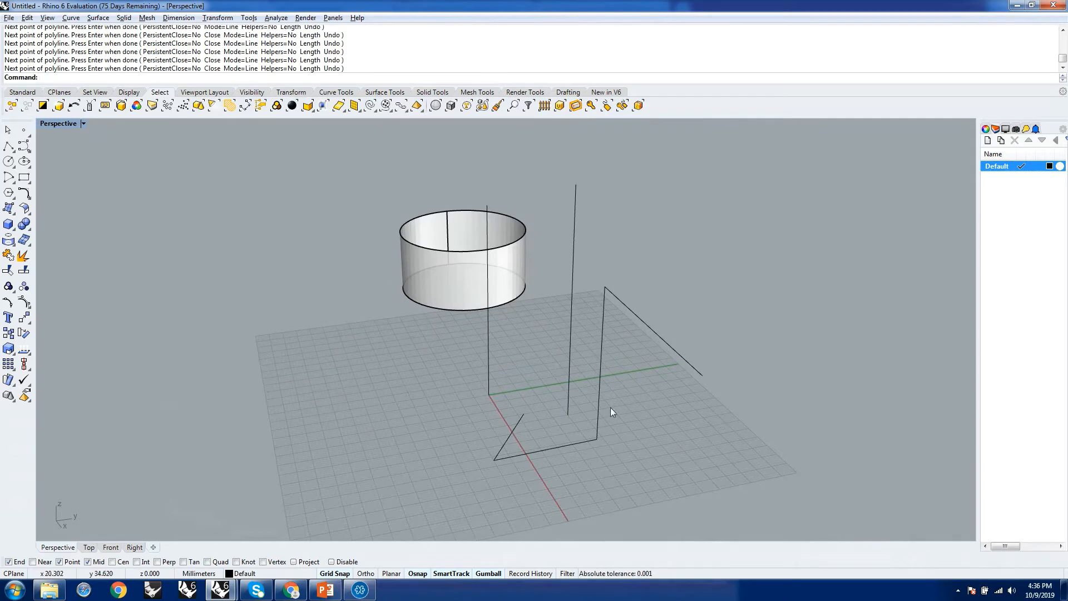
# Delete the polyline and the second vertical line, keeping the line at the origin and the cylinder.
pyautogui.moveTo(610, 411); pyautogui.dragTo(608, 376, button='right')
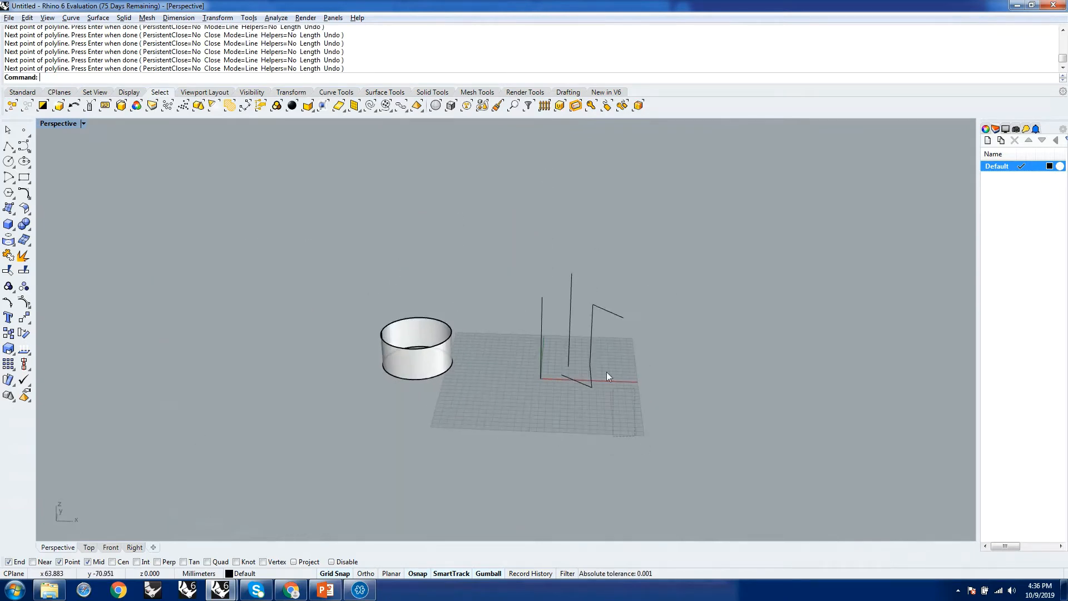
pyautogui.moveTo(606, 372); pyautogui.dragTo(566, 306)
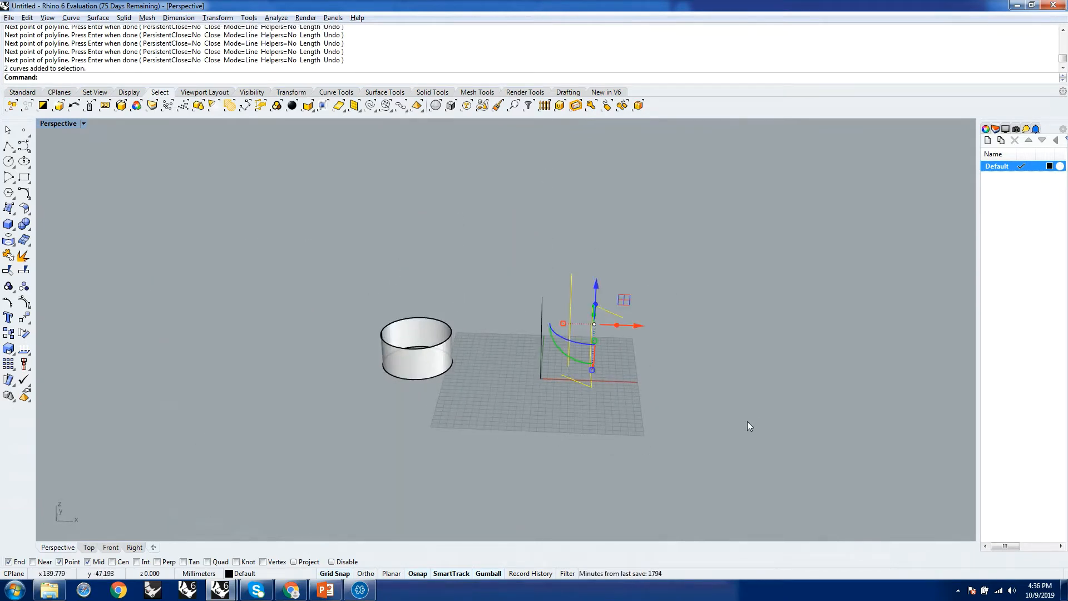
pyautogui.press('Delete')
# Check the control points of the vertical line at the origin.
pyautogui.moveTo(588, 378); pyautogui.dragTo(572, 360, button='right')
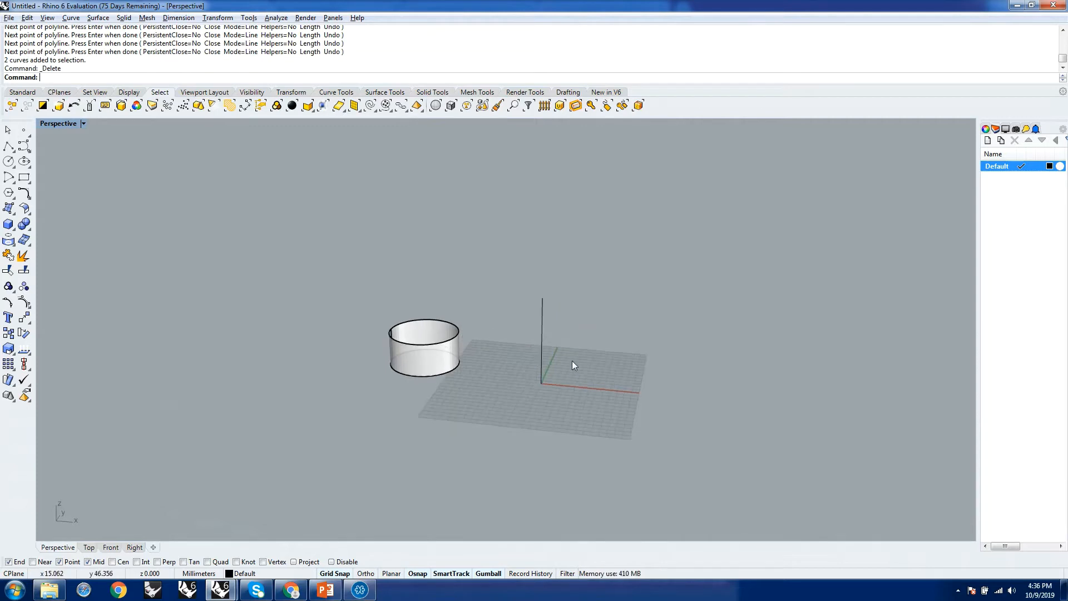
pyautogui.scroll(3, 500, 367)
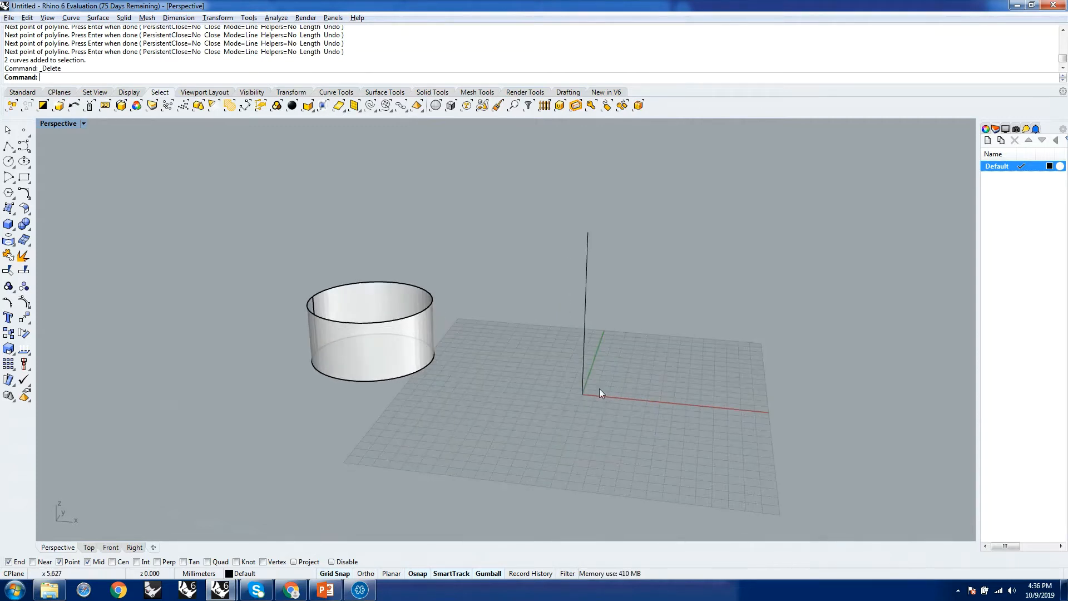
pyautogui.moveTo(599, 392); pyautogui.dragTo(551, 345, button='right')
pyautogui.click(546, 342)
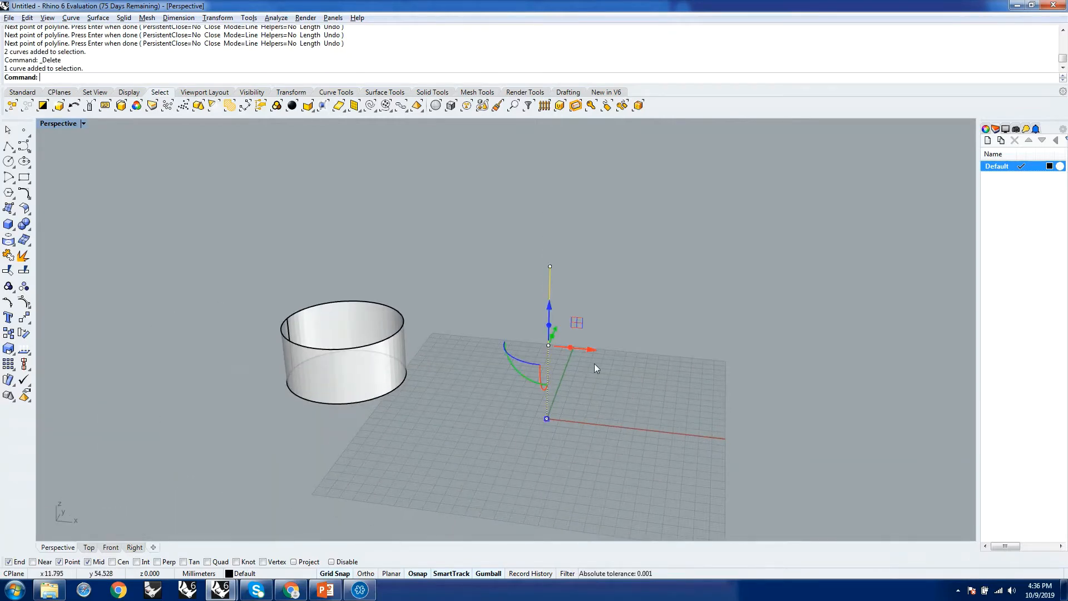
pyautogui.click(659, 369)
# Rebuild the vertical line at the origin with a point count of 6 and degree 3, deleting the input.
pyautogui.write('Rebuild')
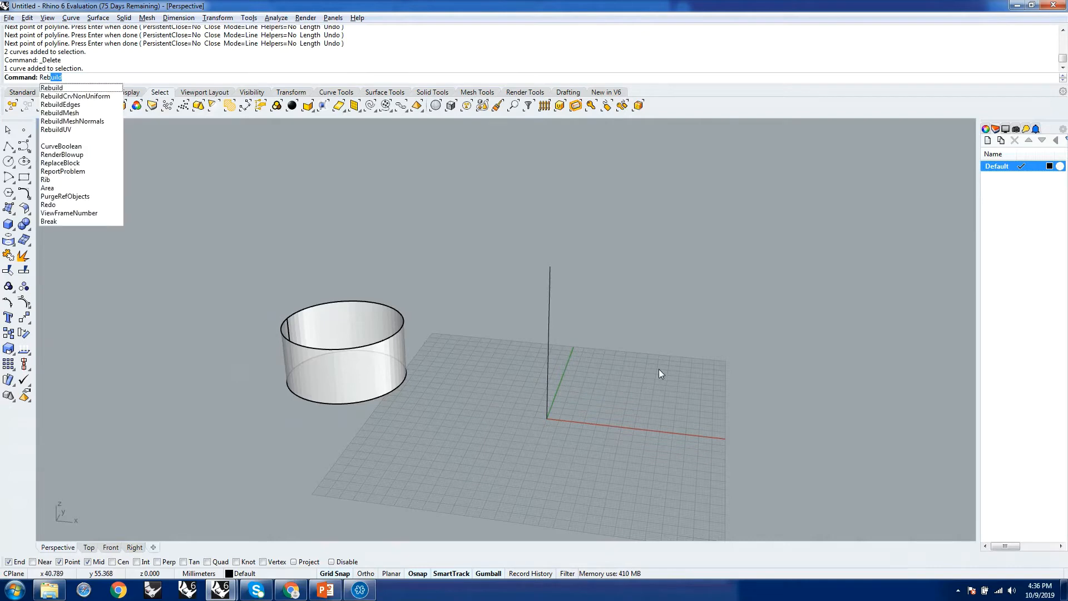
pyautogui.press('Return')
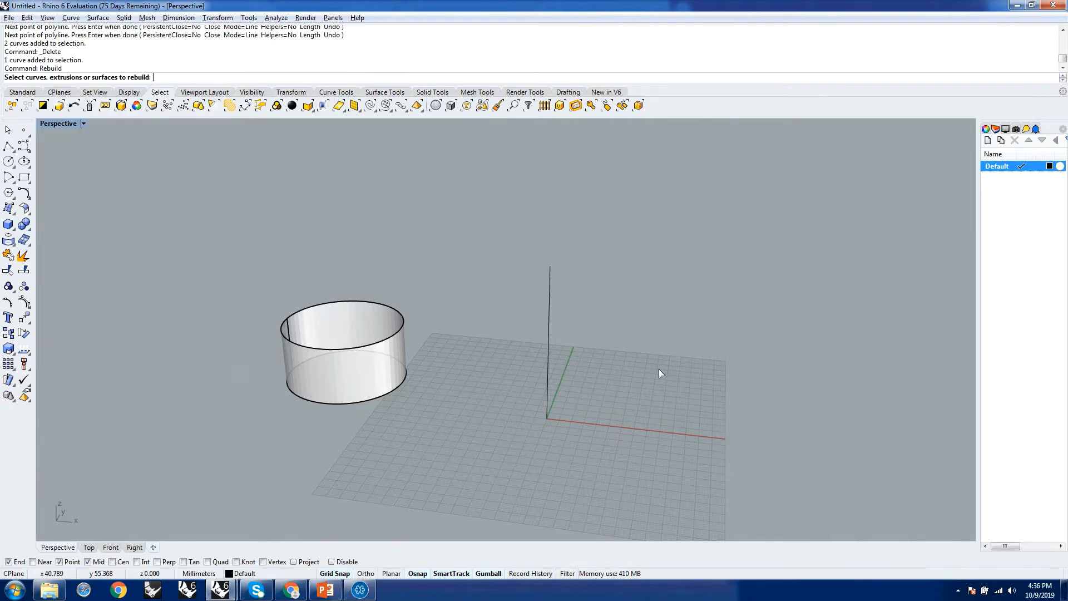
pyautogui.click(548, 319)
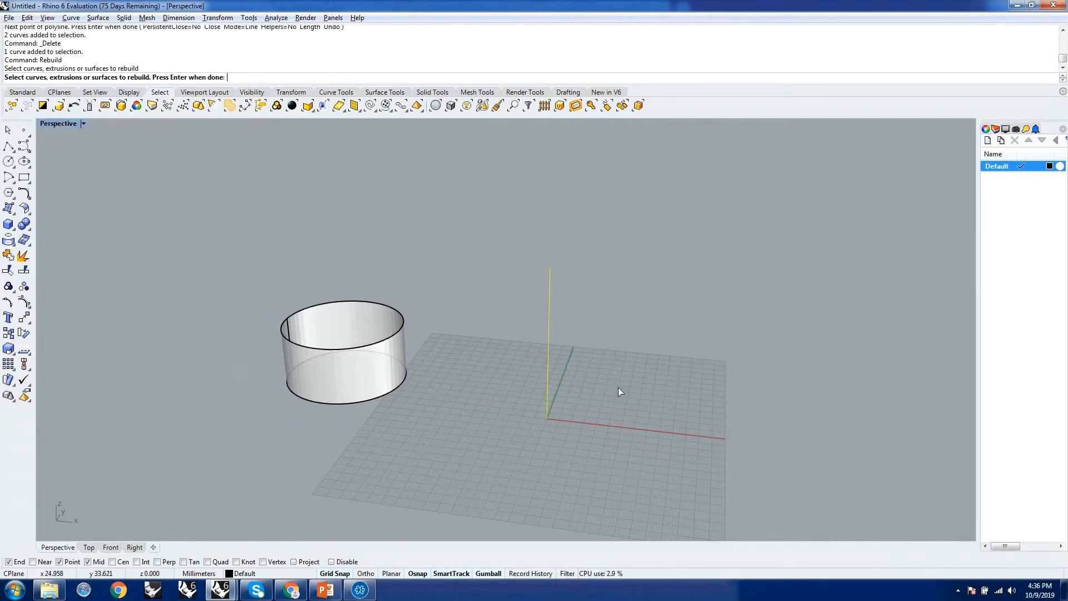
pyautogui.press('Return')
pyautogui.moveTo(278, 157); pyautogui.dragTo(801, 167)
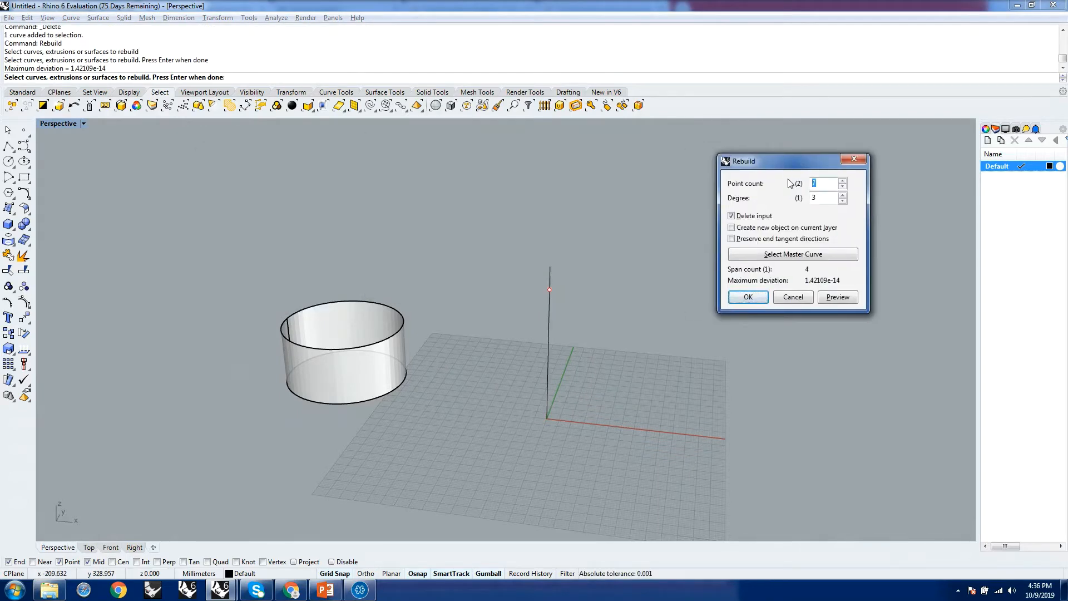
pyautogui.write('6')
pyautogui.click(824, 199)
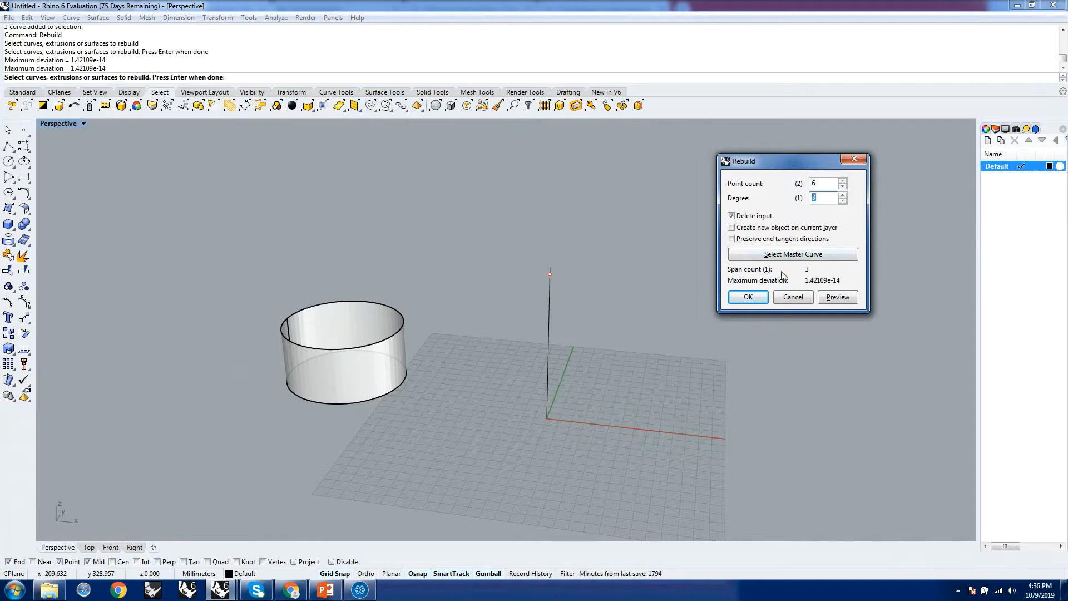
pyautogui.click(749, 297)
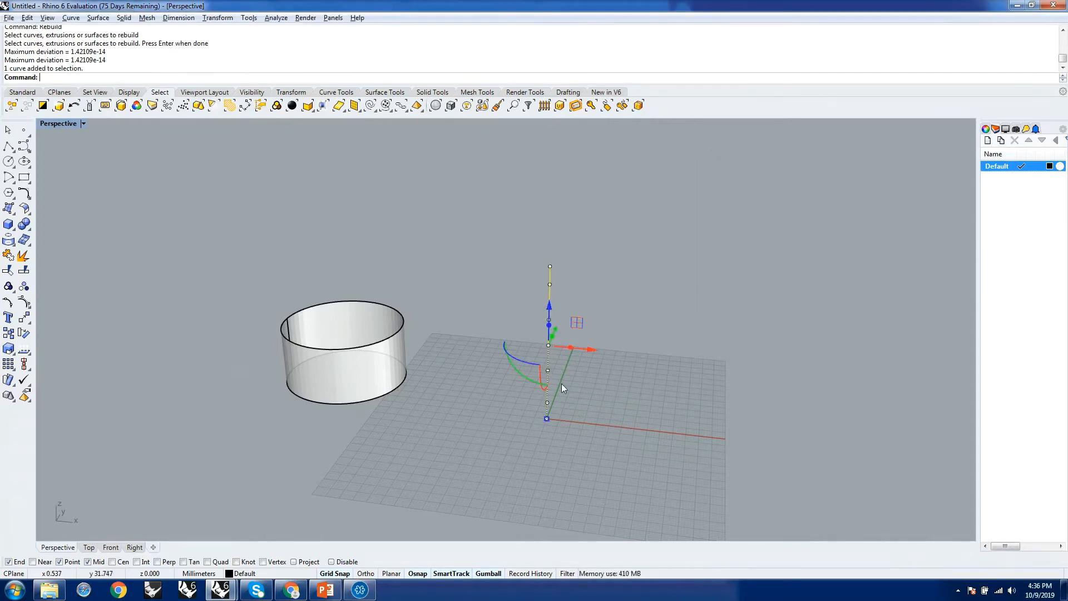
# Reshape the rebuilt line into an S-curve by moving a lower-middle control point, the top two and the bottom two in the negative X direction.
pyautogui.scroll(5, 562, 383)
pyautogui.moveTo(511, 291); pyautogui.dragTo(505, 351)
pyautogui.click(538, 197)
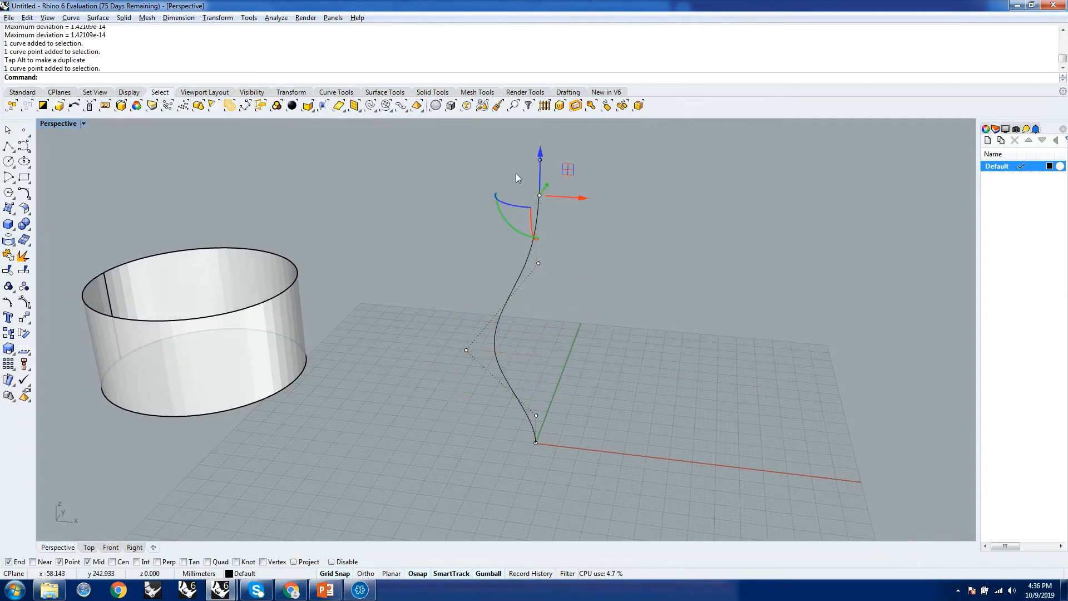
pyautogui.moveTo(499, 145); pyautogui.dragTo(512, 178)
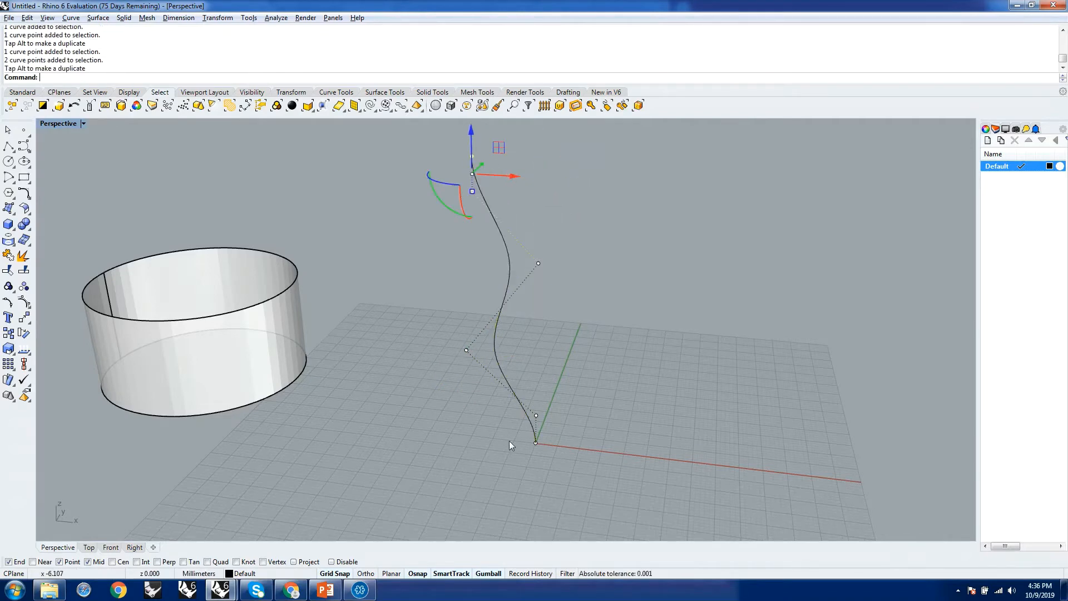
pyautogui.moveTo(509, 437)
pyautogui.mouseDown()
pyautogui.moveTo(576, 457)
pyautogui.moveTo(476, 437)
pyautogui.moveTo(489, 441)
pyautogui.mouseUp()
pyautogui.moveTo(527, 396); pyautogui.dragTo(489, 376)
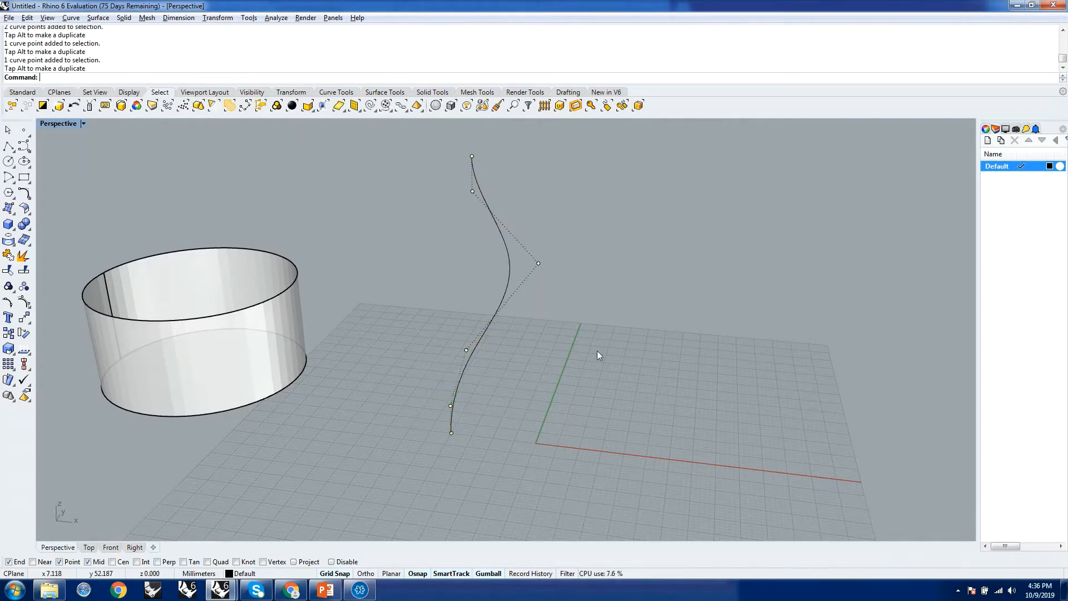
# Examine the S-shaped curve and its control points in the Perspective view and its profile in the Front view.
pyautogui.moveTo(597, 350); pyautogui.dragTo(666, 380, button='right')
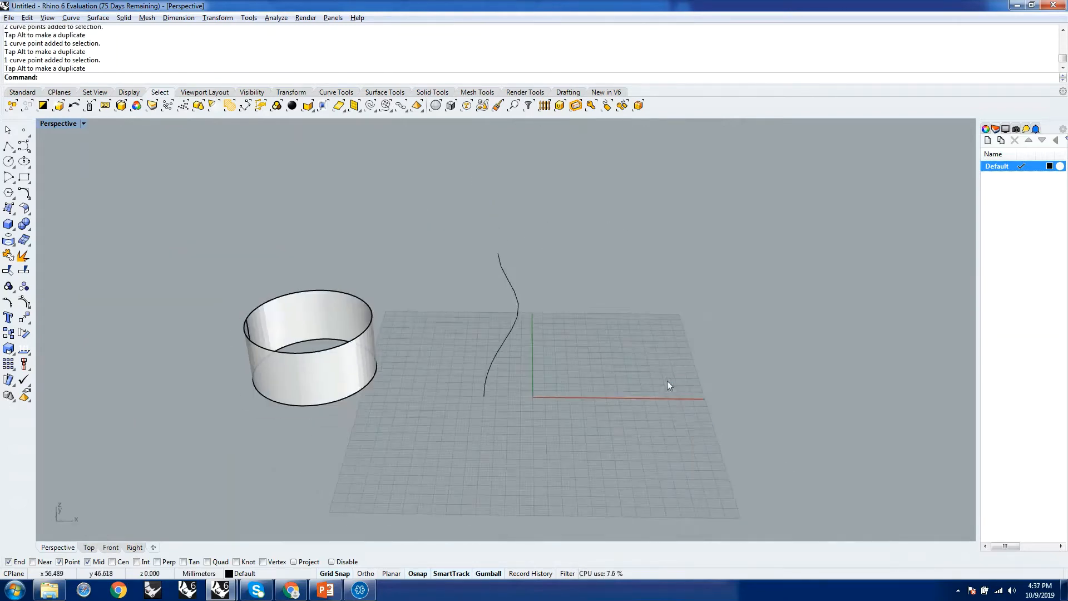
pyautogui.click(488, 372)
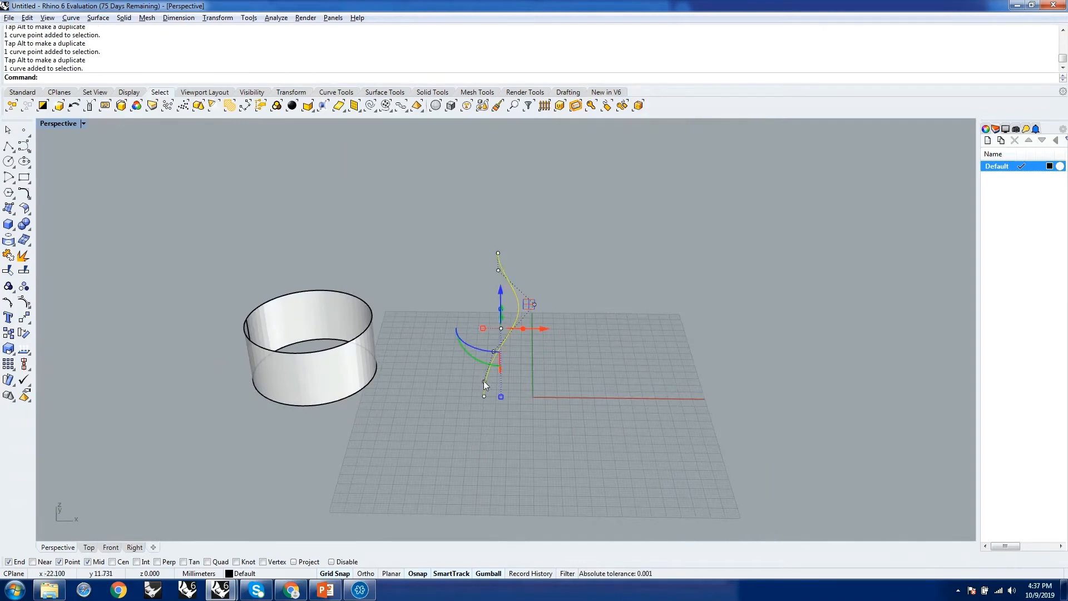
pyautogui.click(112, 548)
pyautogui.scroll(-4, 423, 430)
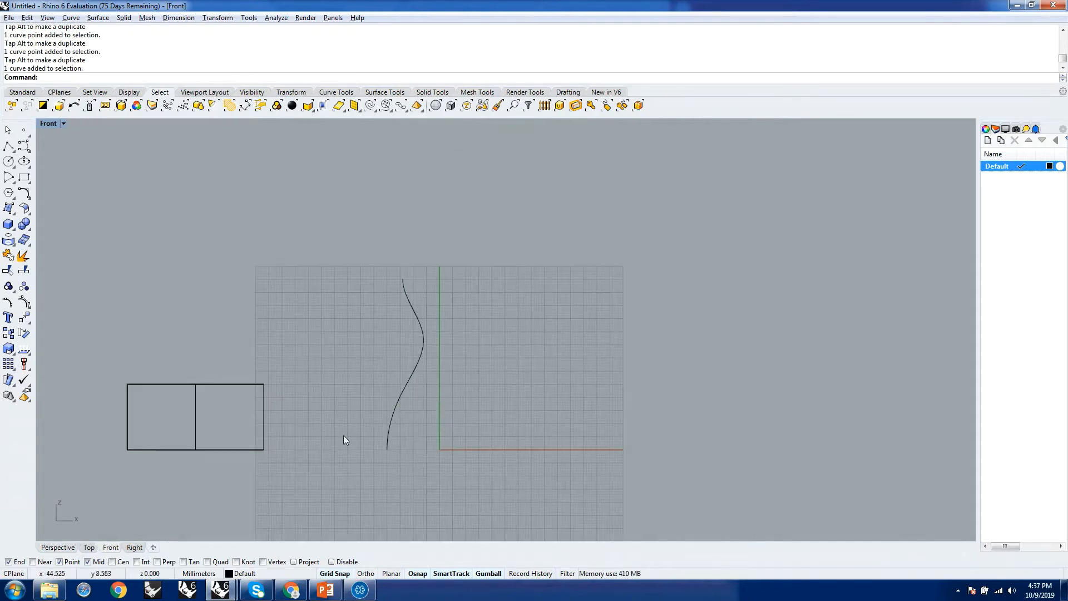
pyautogui.click(58, 548)
# Start a Revolve of the S-shaped profile curve, defining a vertical revolve axis from the origin about 86 mm upward.
pyautogui.moveTo(596, 419); pyautogui.dragTo(559, 411, button='right')
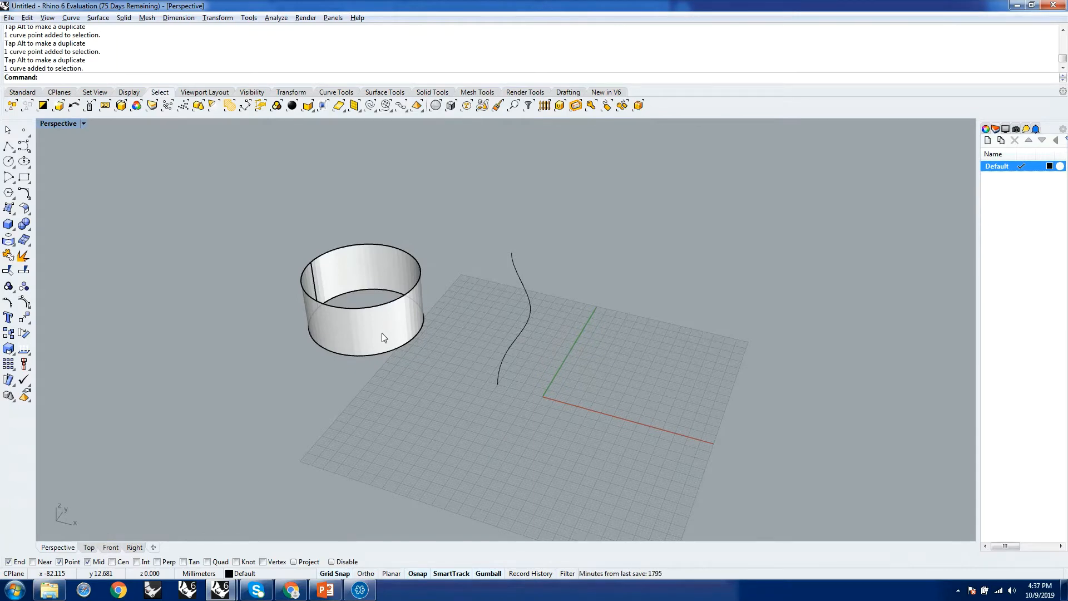
pyautogui.write('Re')
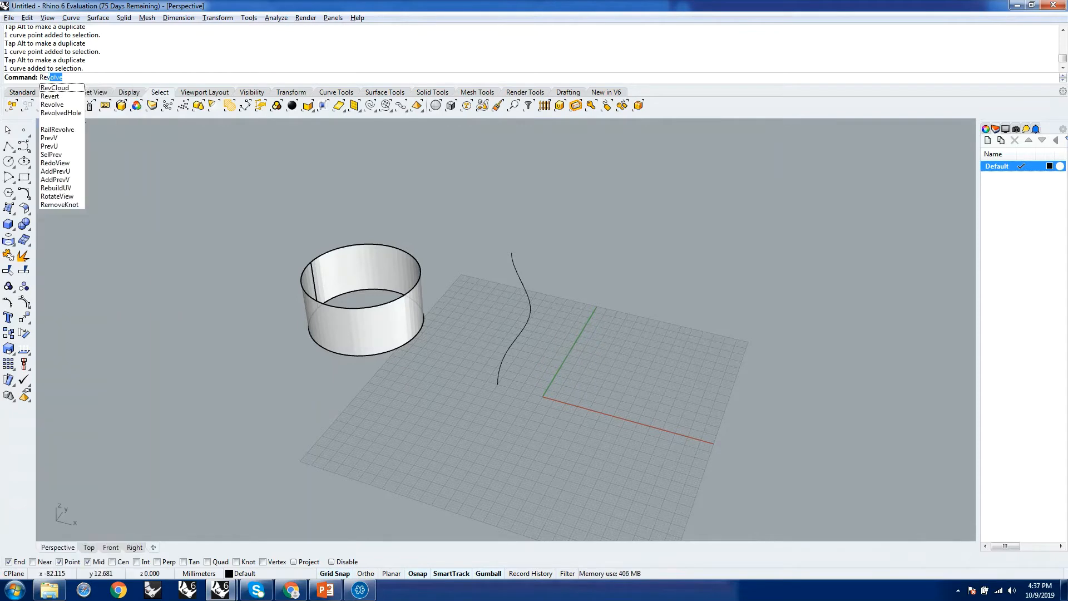
pyautogui.write('v')
pyautogui.press('Return')
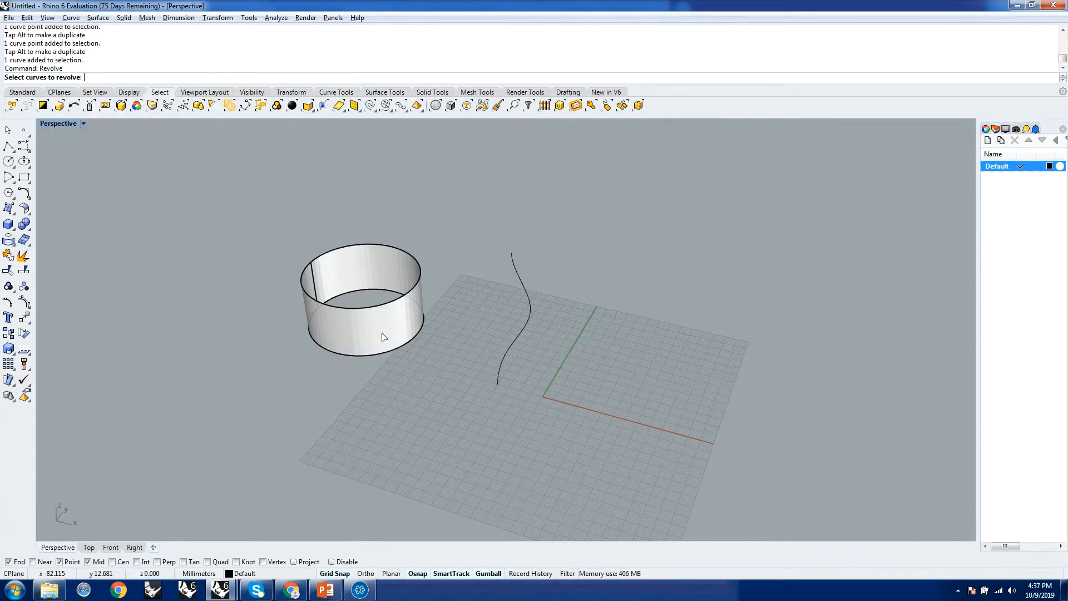
pyautogui.click(506, 357)
pyautogui.press('Return')
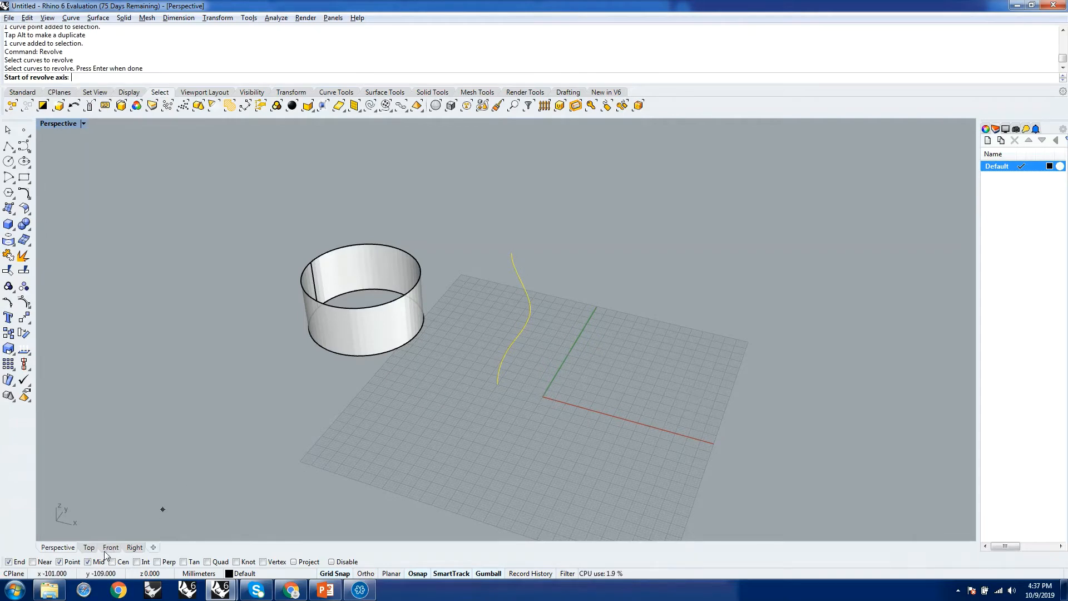
pyautogui.scroll(5, 554, 389)
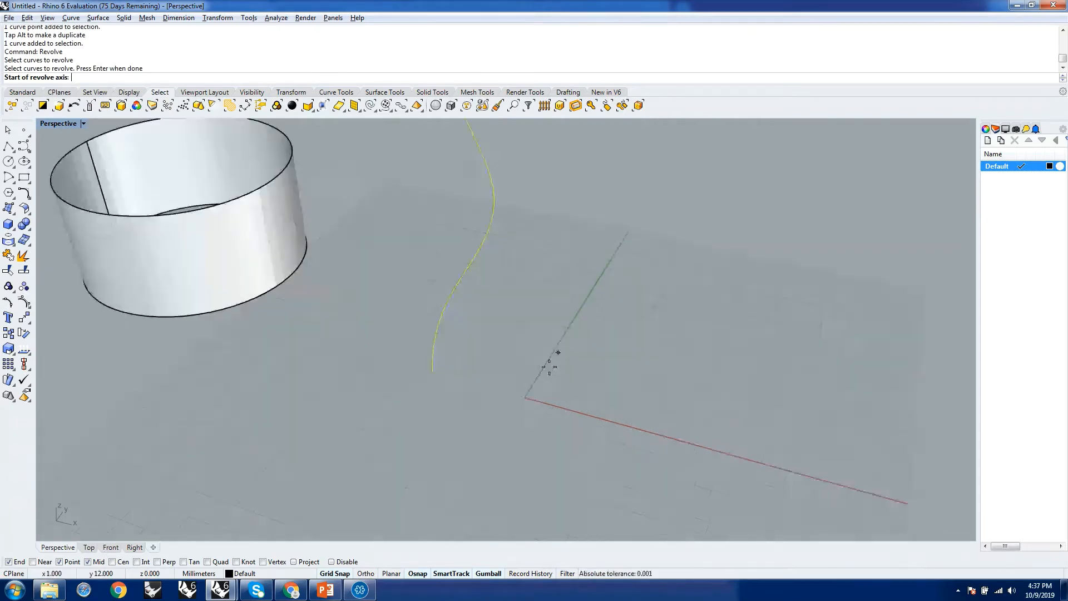
pyautogui.scroll(2, 503, 428)
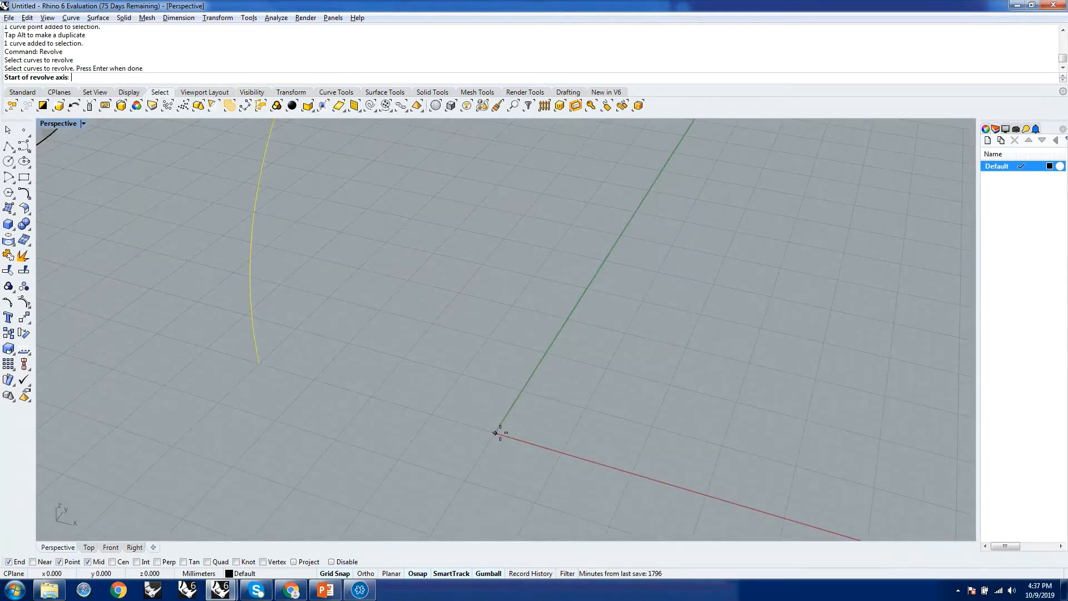
pyautogui.click(496, 432)
pyautogui.scroll(-5, 514, 427)
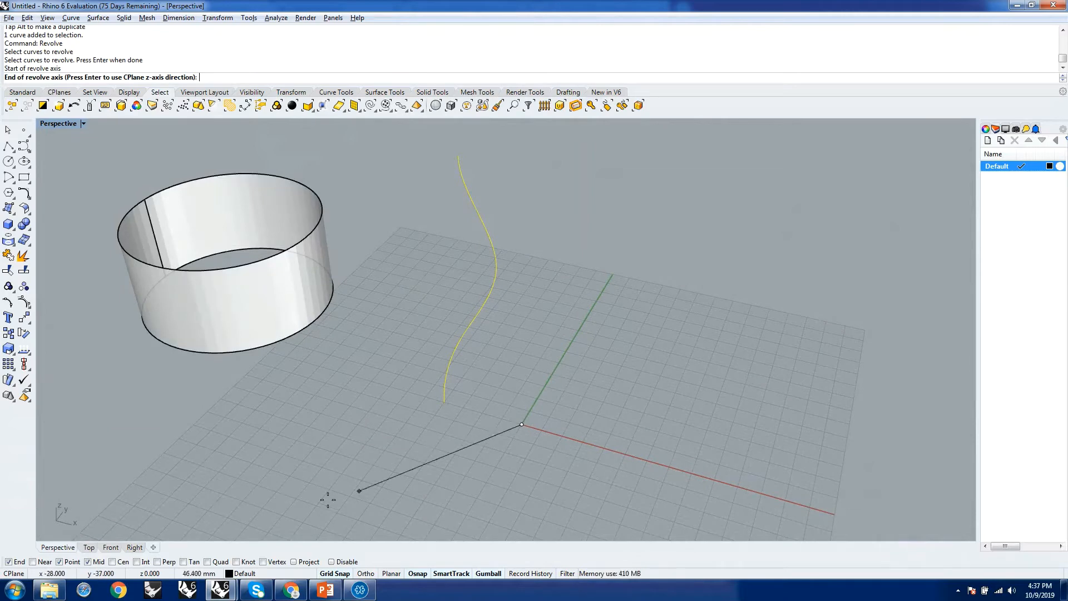
pyautogui.scroll(-2, 551, 442)
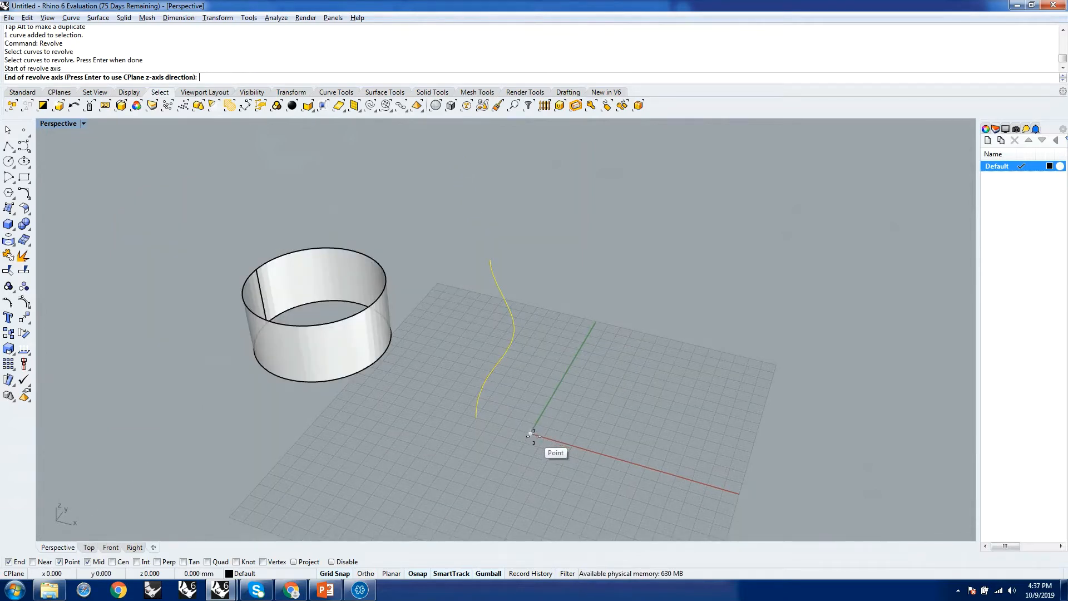
pyautogui.click(533, 435)
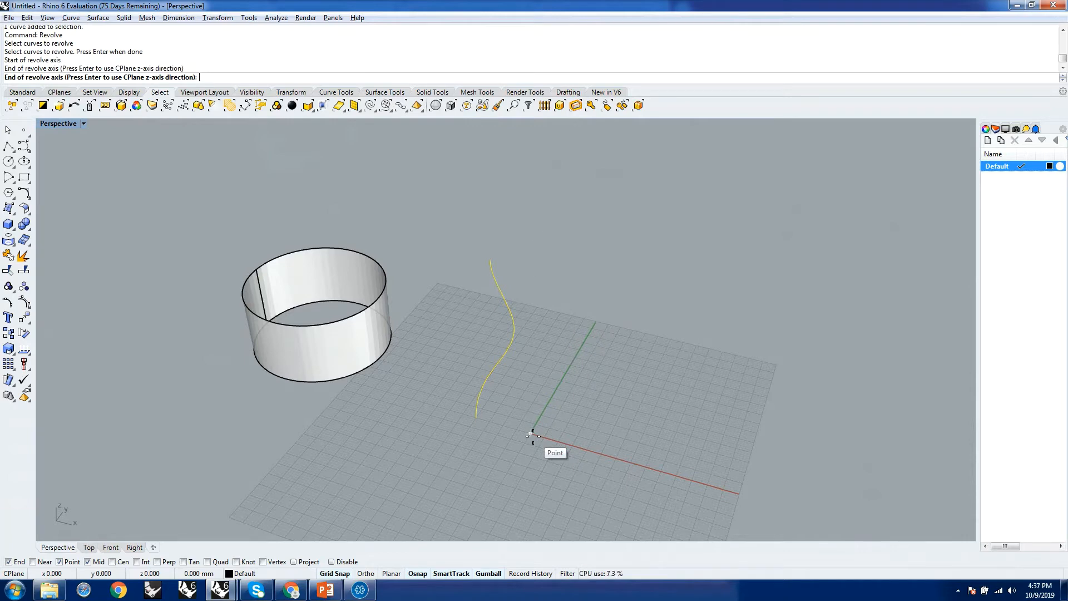
pyautogui.click(536, 206)
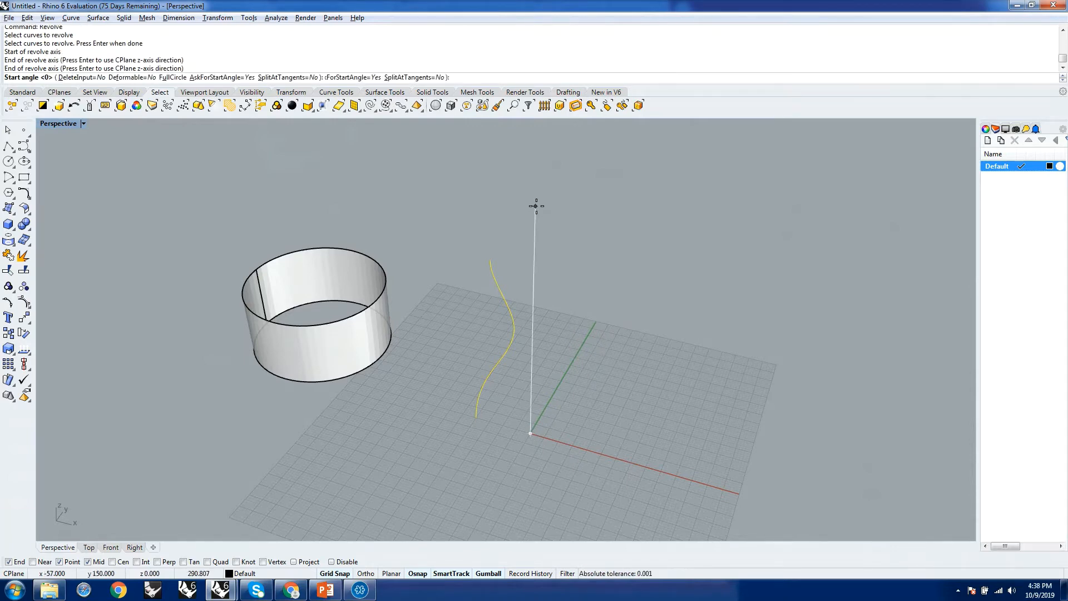
# Complete the revolve of the S-curve with a start angle of 0 and a revolution angle of 360.
pyautogui.scroll(-4, 607, 281)
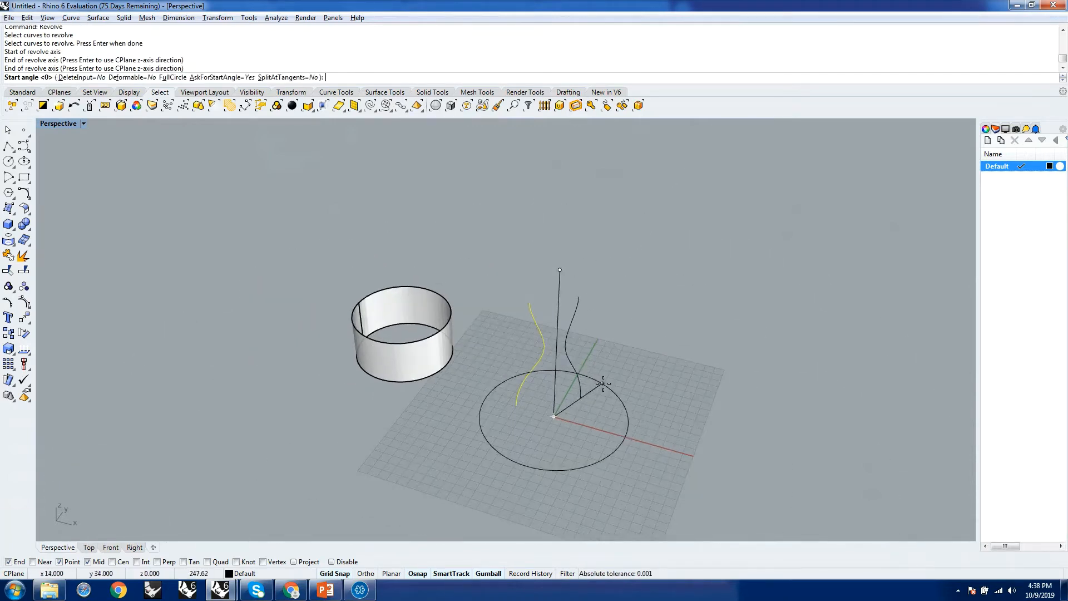
pyautogui.scroll(8, 562, 356)
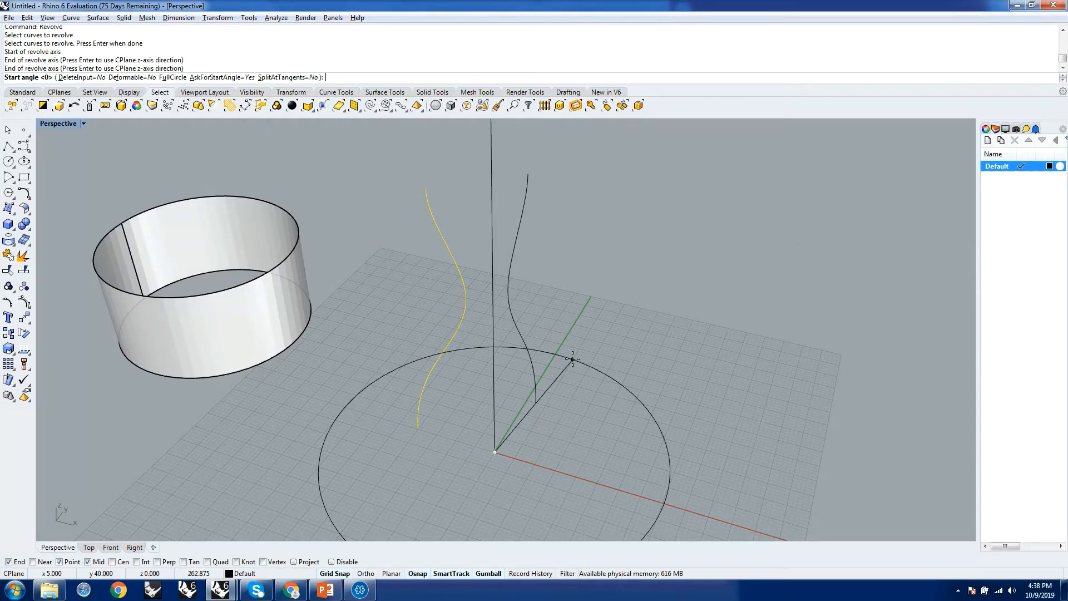
pyautogui.press('Return')
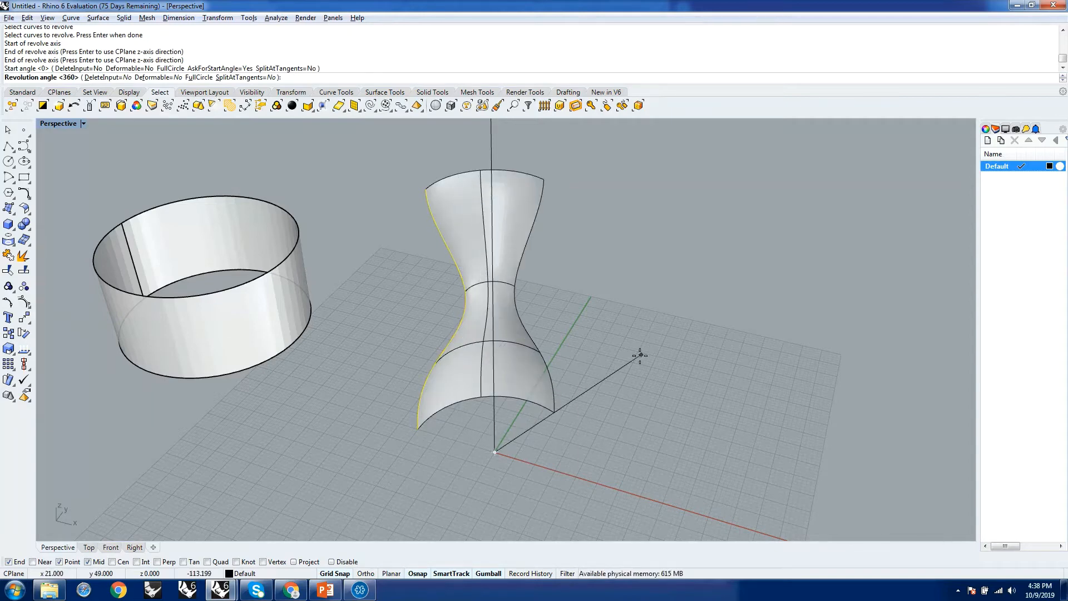
pyautogui.press('Return')
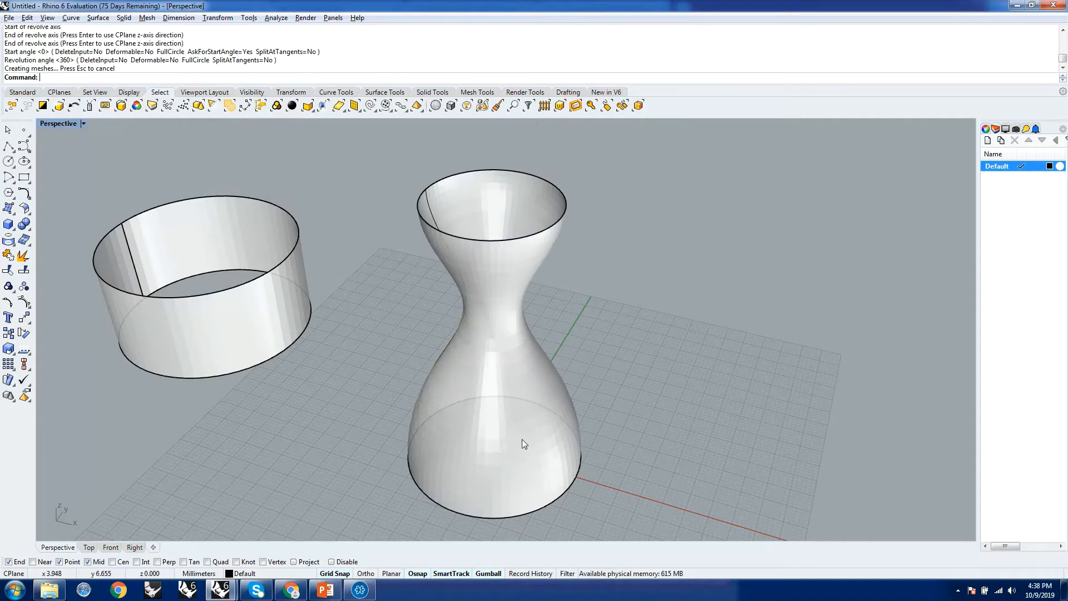
# Examine the revolved vase surface and the extruded ring from several angles, selecting each one in turn.
pyautogui.moveTo(522, 439); pyautogui.dragTo(583, 289, button='right')
pyautogui.scroll(-12, 583, 290)
pyautogui.moveTo(559, 335); pyautogui.dragTo(610, 343, button='right')
pyautogui.scroll(7, 475, 229)
pyautogui.scroll(3, 496, 349)
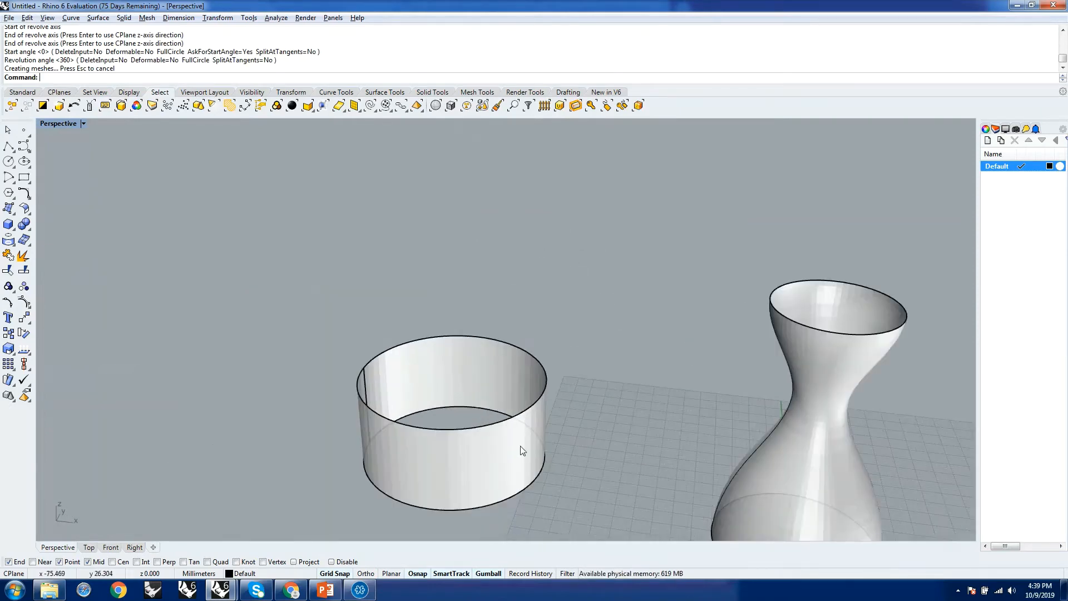
pyautogui.scroll(-3, 537, 321)
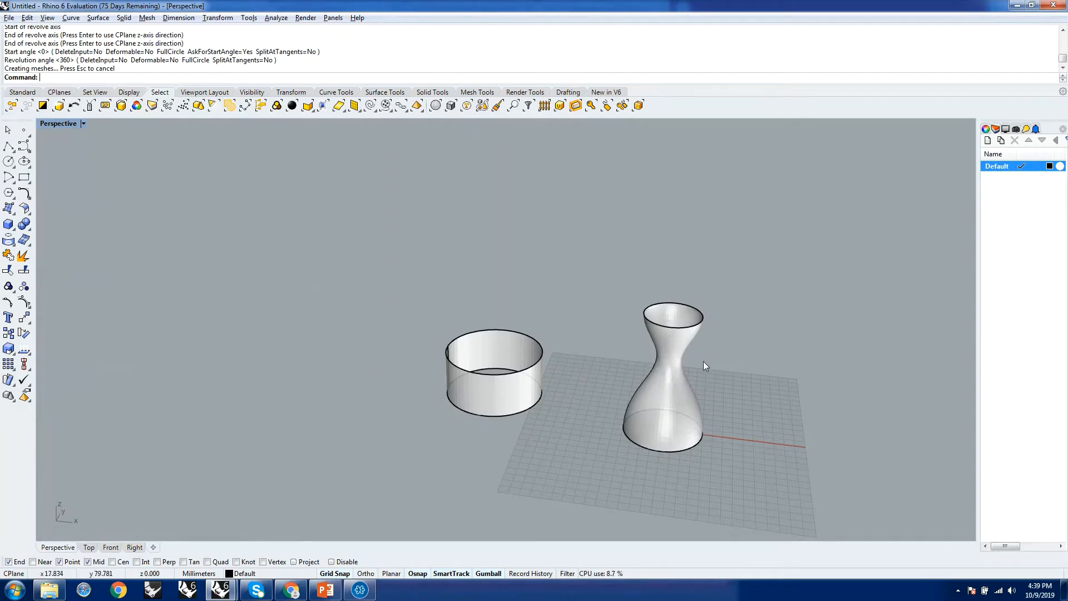
pyautogui.click(672, 345)
pyautogui.click(575, 359)
pyautogui.click(539, 371)
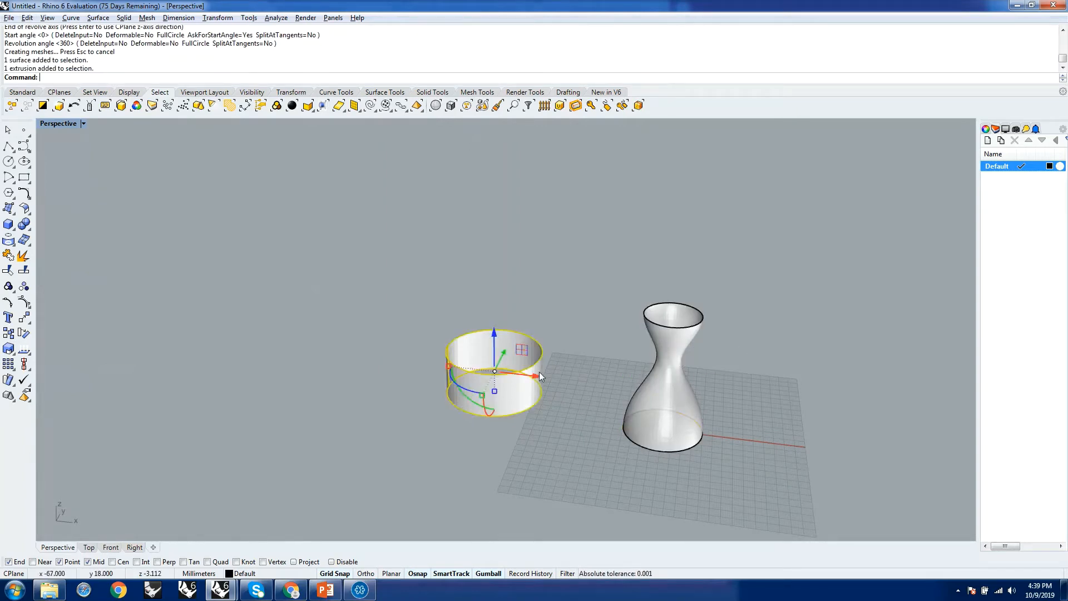
pyautogui.scroll(3, 539, 372)
pyautogui.moveTo(526, 335); pyautogui.dragTo(558, 294, button='right')
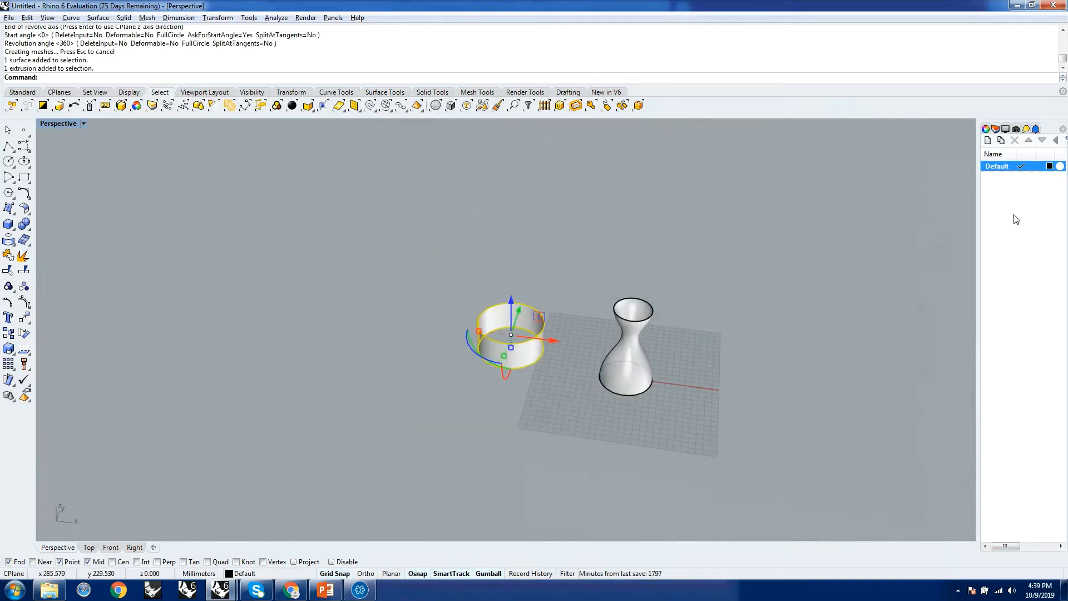
pyautogui.click(580, 273)
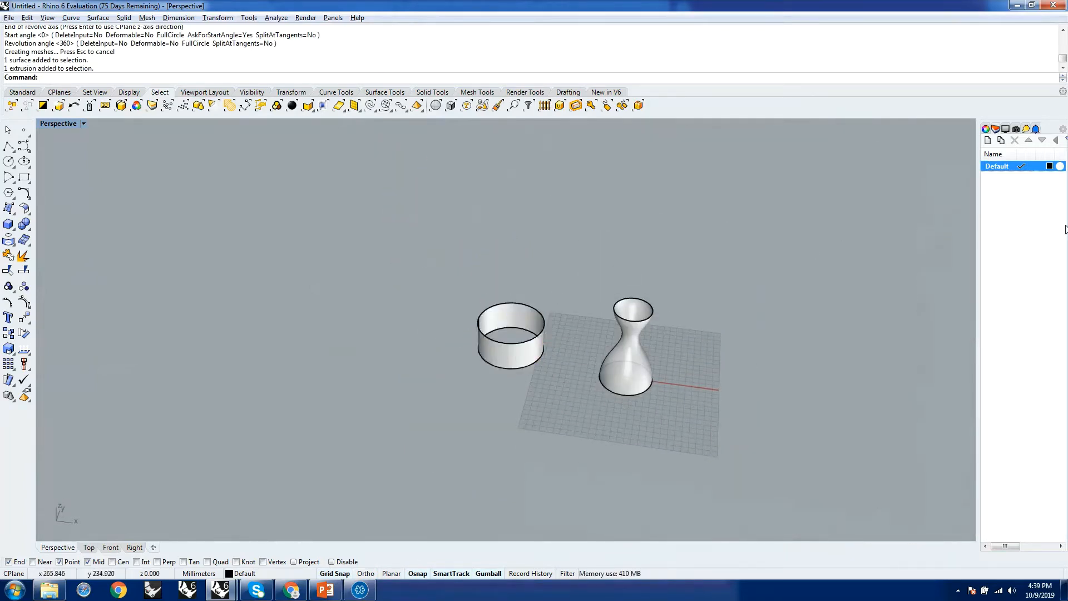
# Show the object properties at a wider panel width and check the object type of the vase and of the ring.
pyautogui.click(986, 130)
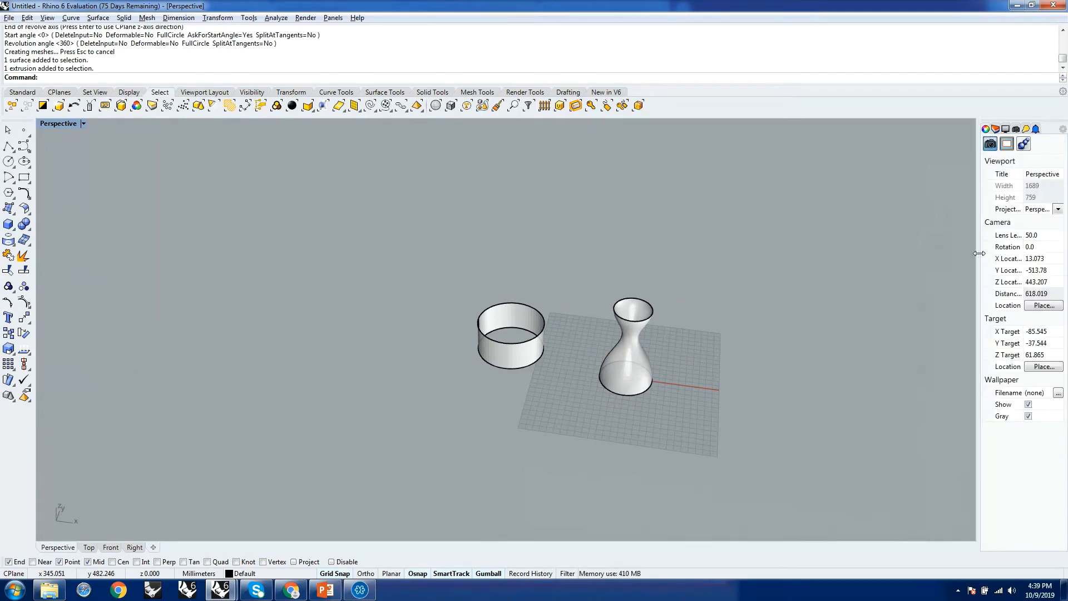
pyautogui.moveTo(979, 257); pyautogui.dragTo(947, 256)
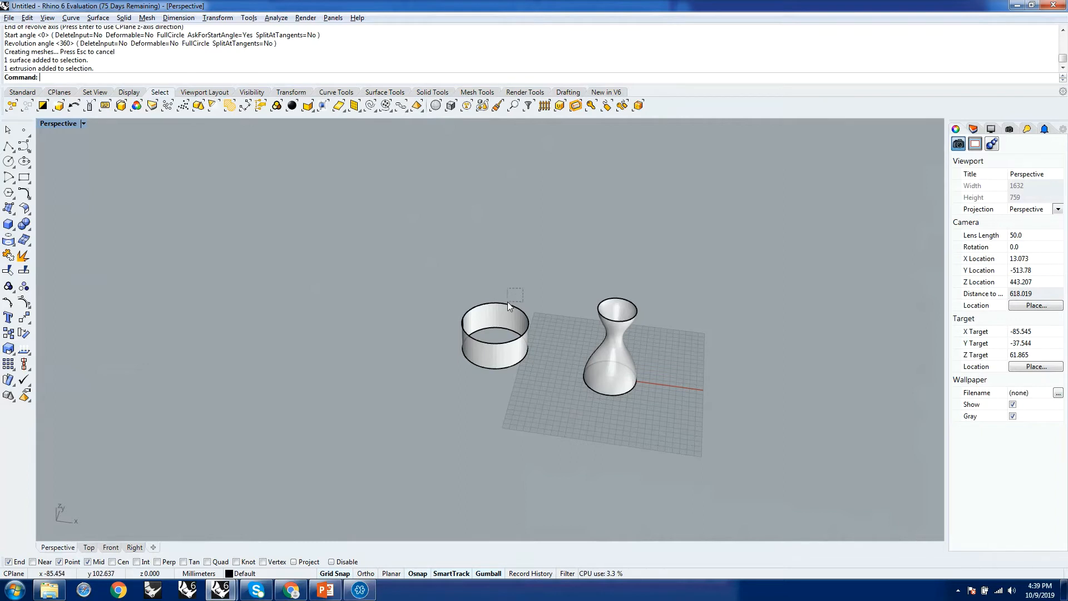
pyautogui.click(601, 324)
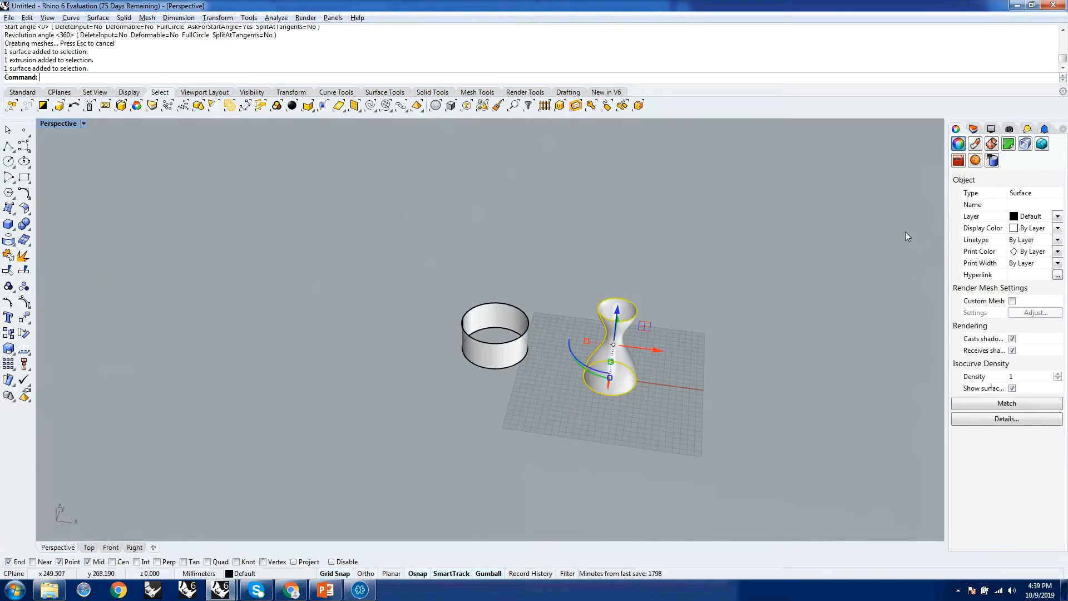
pyautogui.click(490, 315)
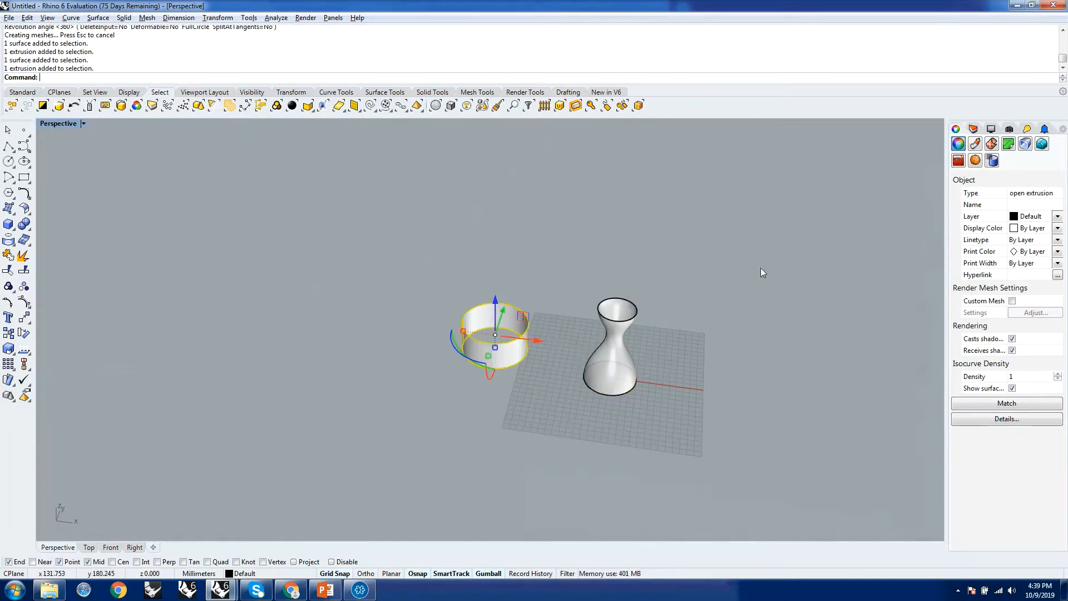
pyautogui.moveTo(513, 283); pyautogui.dragTo(479, 298, button='right')
pyautogui.scroll(3, 500, 300)
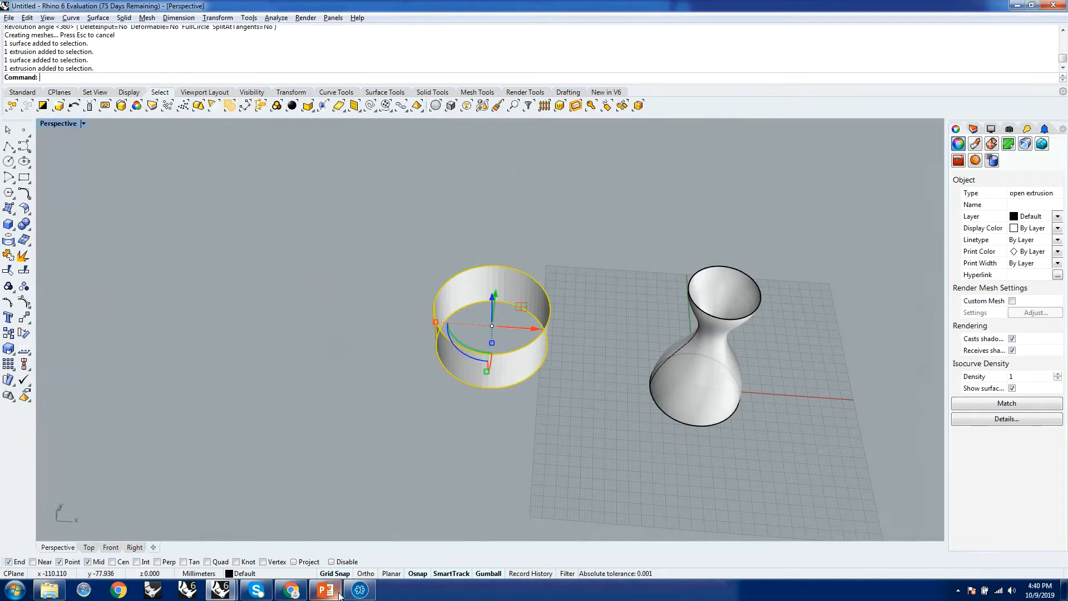
pyautogui.moveTo(532, 262); pyautogui.dragTo(559, 226, button='right')
pyautogui.click(579, 278)
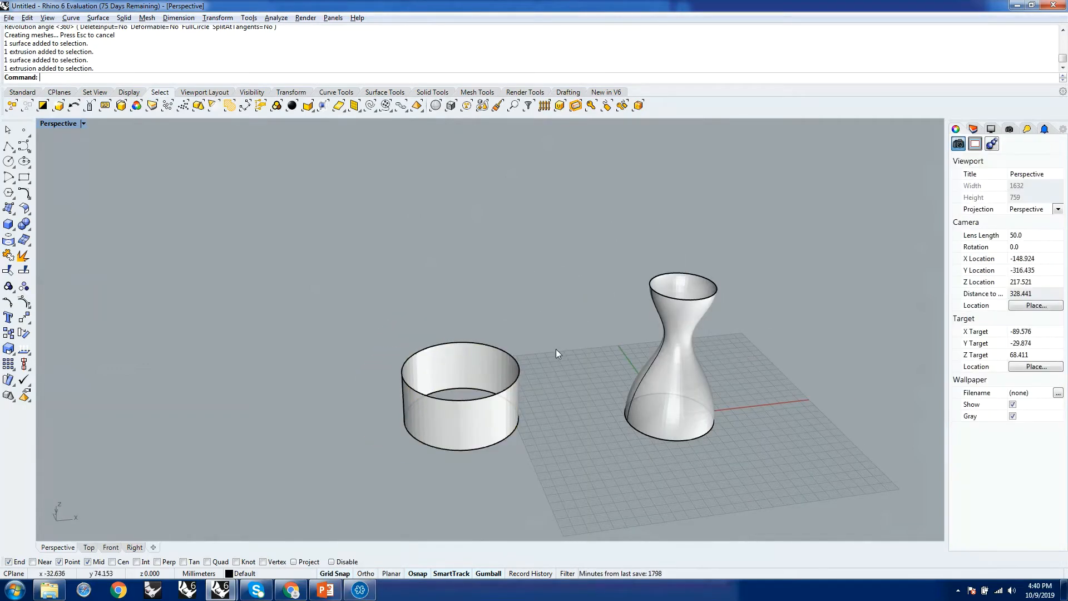
# Cap the open top and bottom of the revolved vase with the Cap command.
pyautogui.moveTo(555, 349); pyautogui.dragTo(669, 432, button='right')
pyautogui.scroll(3, 669, 432)
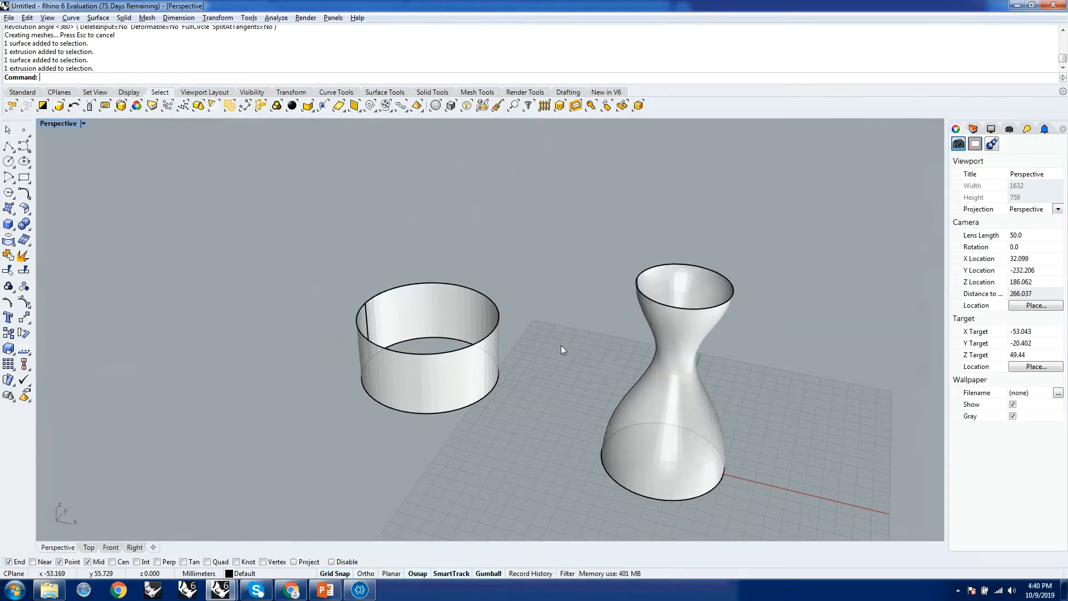
pyautogui.scroll(-3, 604, 346)
pyautogui.moveTo(582, 358); pyautogui.dragTo(635, 378, button='right')
pyautogui.scroll(6, 655, 309)
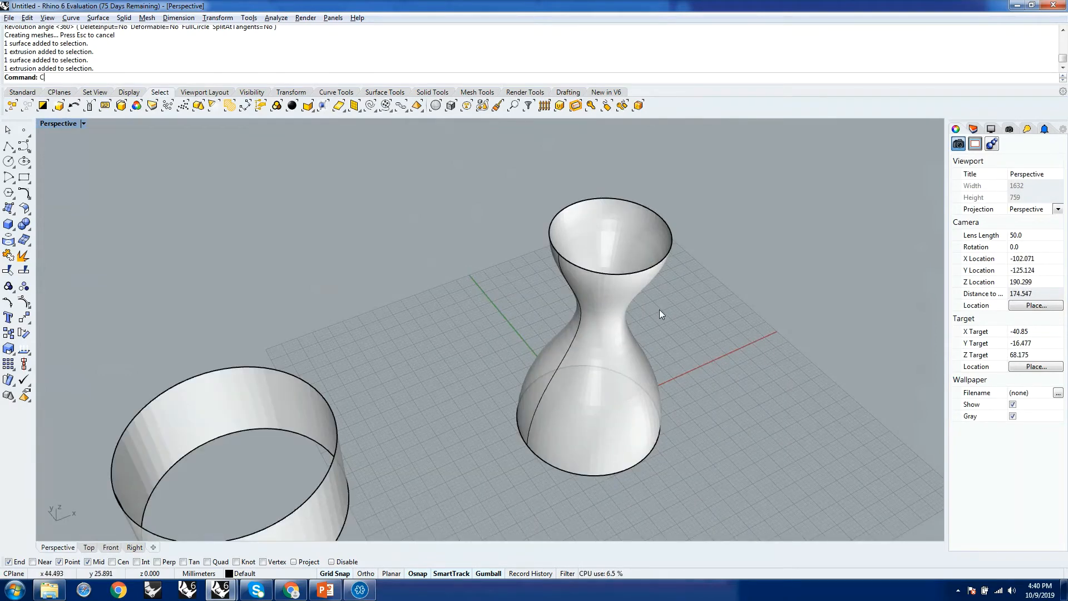
pyautogui.write('p')
pyautogui.press('Return')
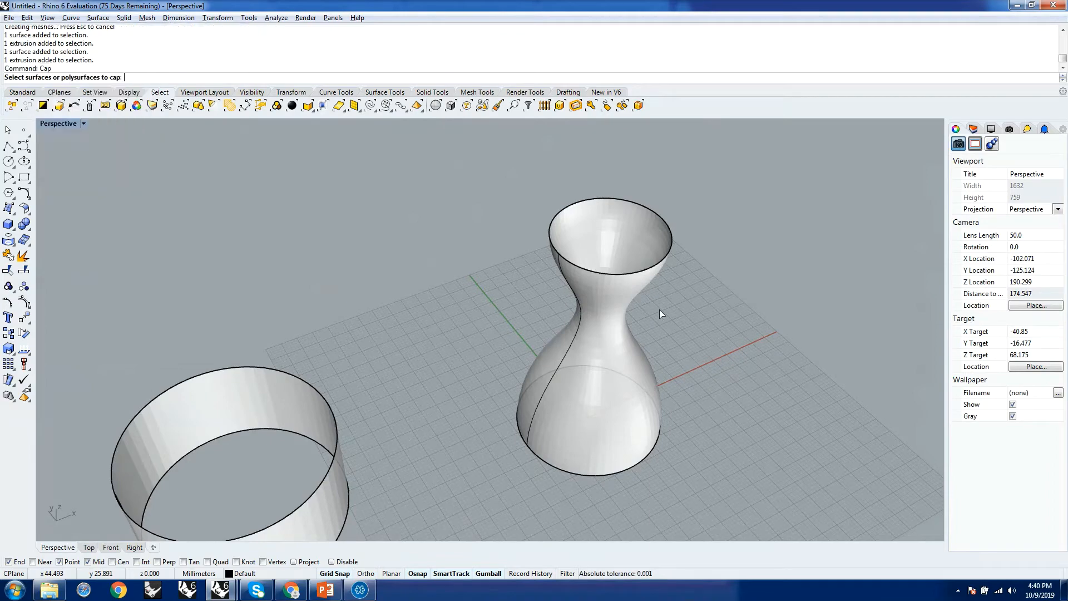
pyautogui.scroll(-3, 503, 272)
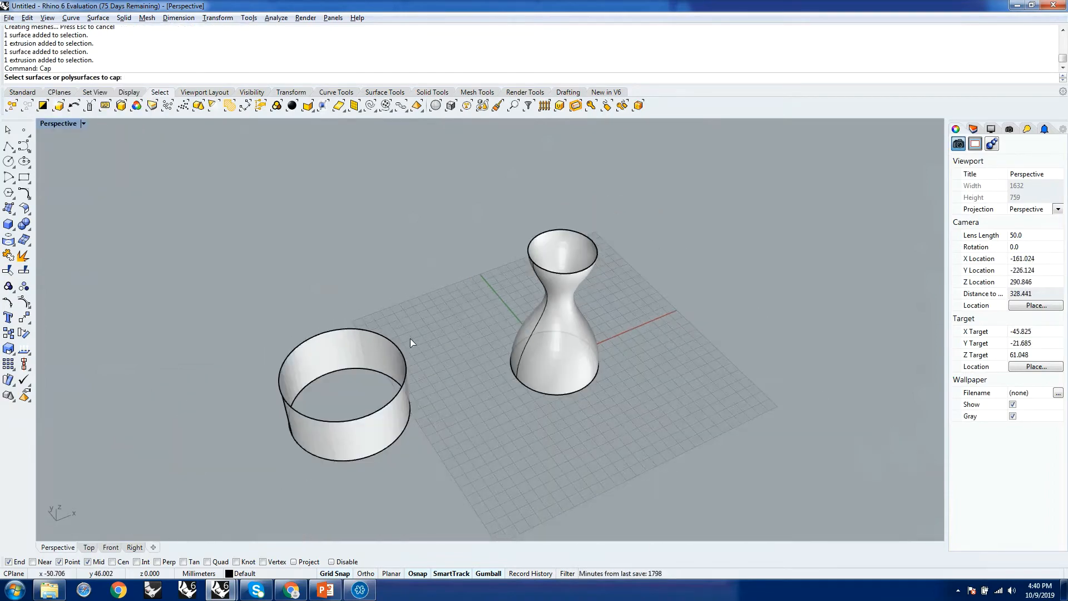
pyautogui.scroll(6, 544, 298)
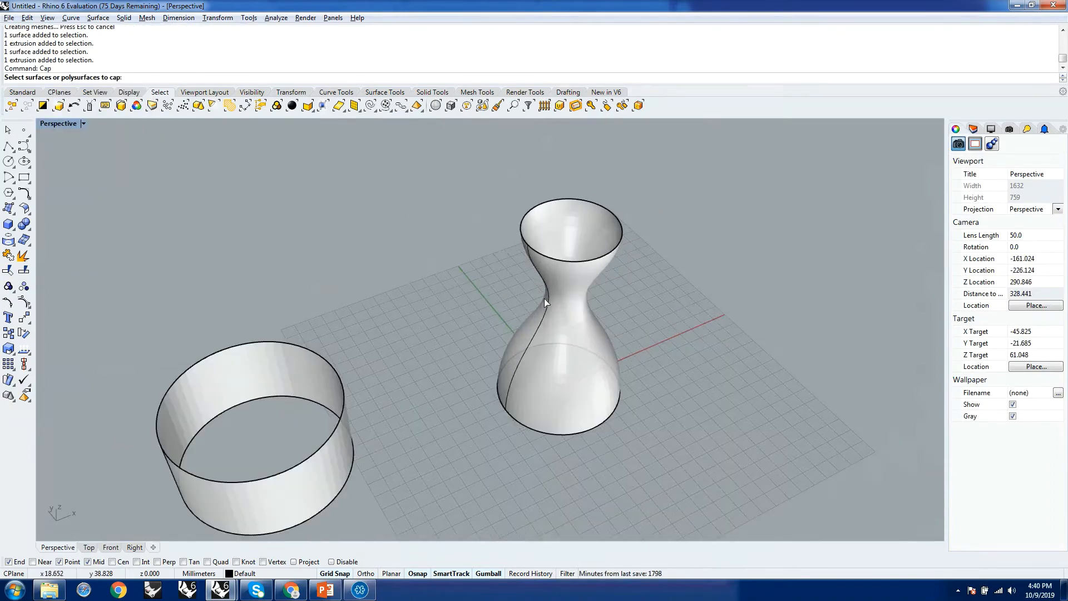
pyautogui.click(578, 278)
pyautogui.press('Return')
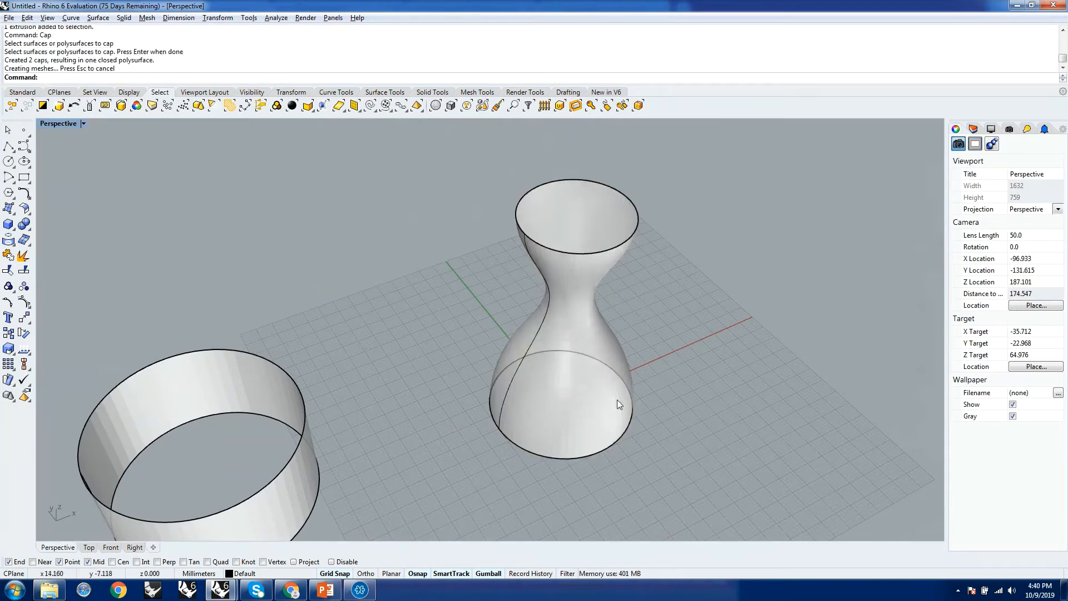
# Inspect the caps on the vase from above and below and check its object type in the properties.
pyautogui.moveTo(622, 257); pyautogui.dragTo(606, 184, button='right')
pyautogui.scroll(-10, 585, 254)
pyautogui.scroll(-5, 593, 319)
pyautogui.moveTo(593, 320); pyautogui.dragTo(601, 363, button='right')
pyautogui.scroll(7, 596, 326)
pyautogui.scroll(3, 592, 324)
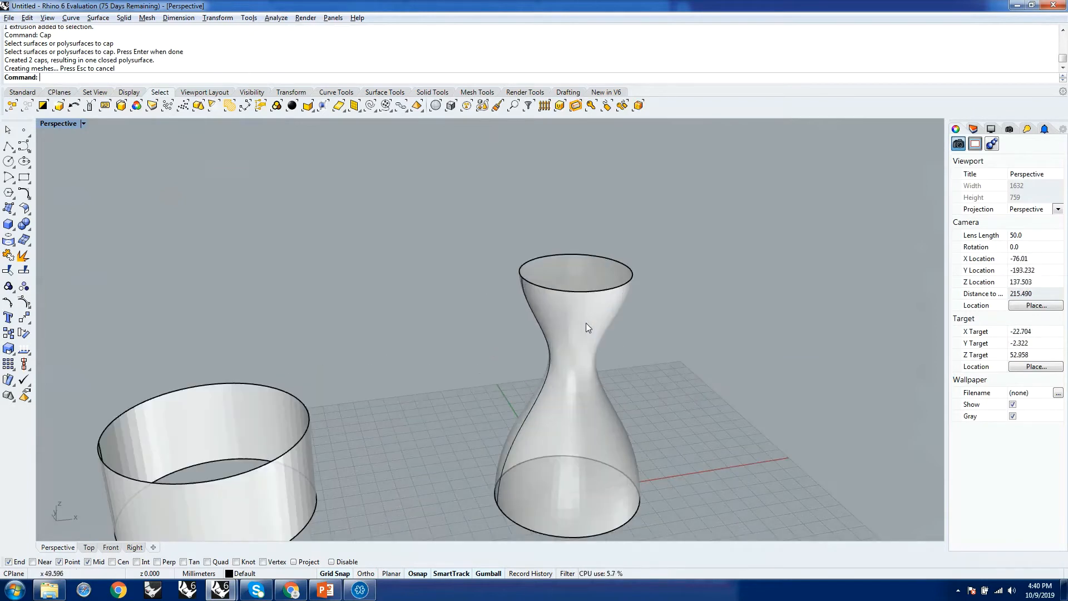
pyautogui.click(583, 321)
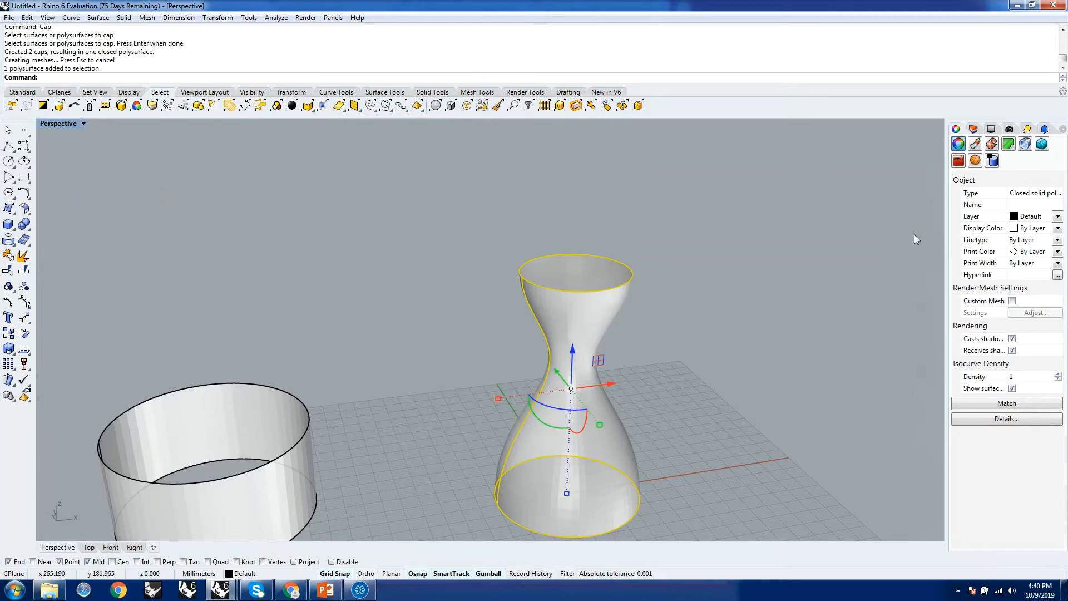
pyautogui.moveTo(1005, 192); pyautogui.dragTo(988, 192)
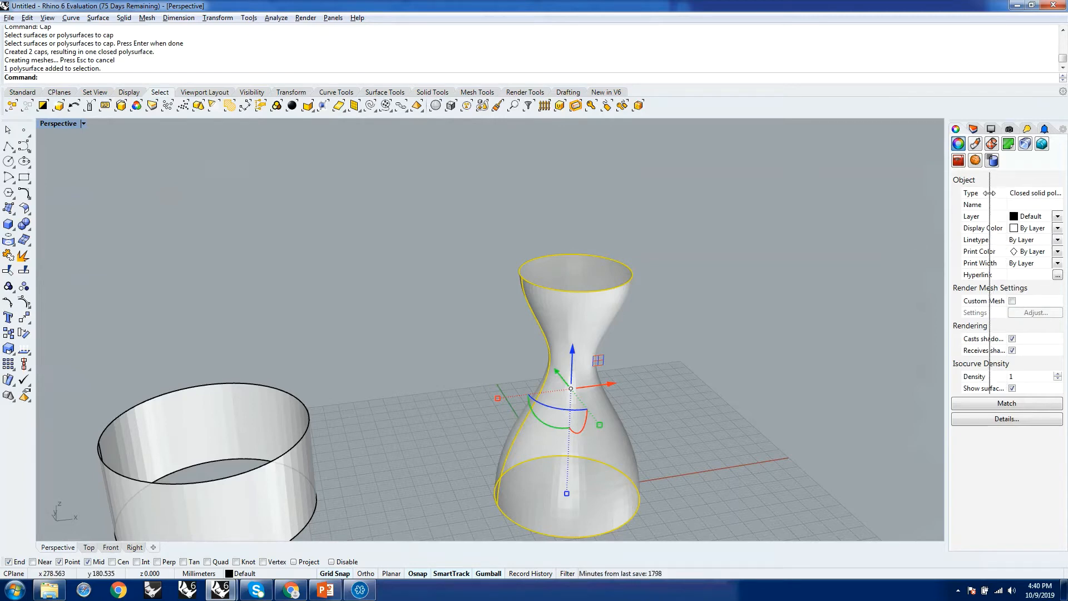
pyautogui.click(669, 319)
pyautogui.scroll(-4, 669, 317)
pyautogui.moveTo(687, 342); pyautogui.dragTo(626, 391, button='right')
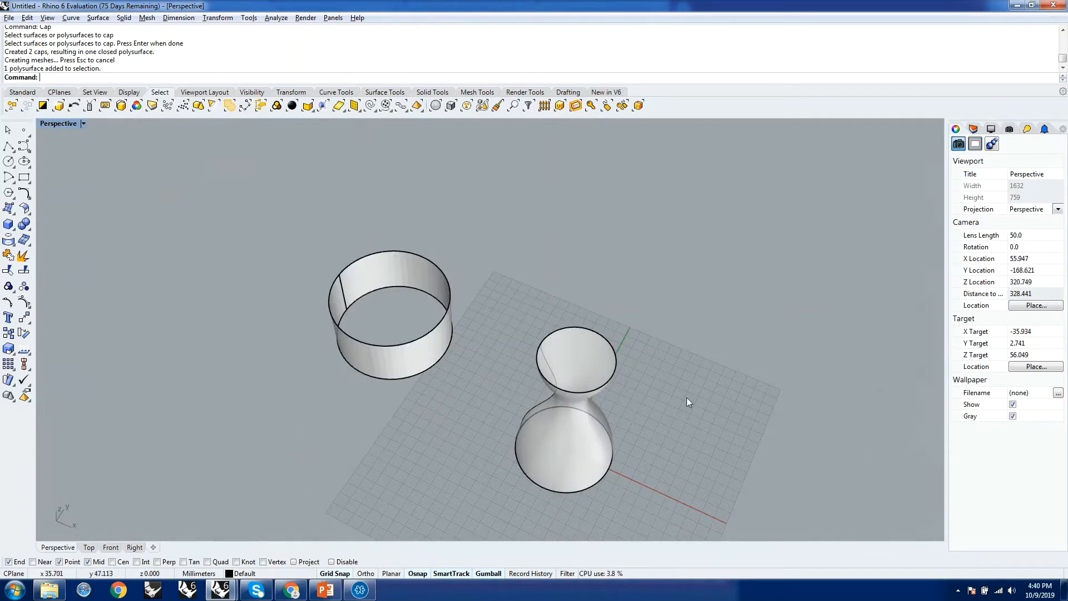
# Switch to the webinar window to check its Q&A list for attendee questions, and return to the untitled Rhino model.
pyautogui.scroll(-3, 690, 426)
pyautogui.moveTo(690, 426); pyautogui.dragTo(583, 389, button='right')
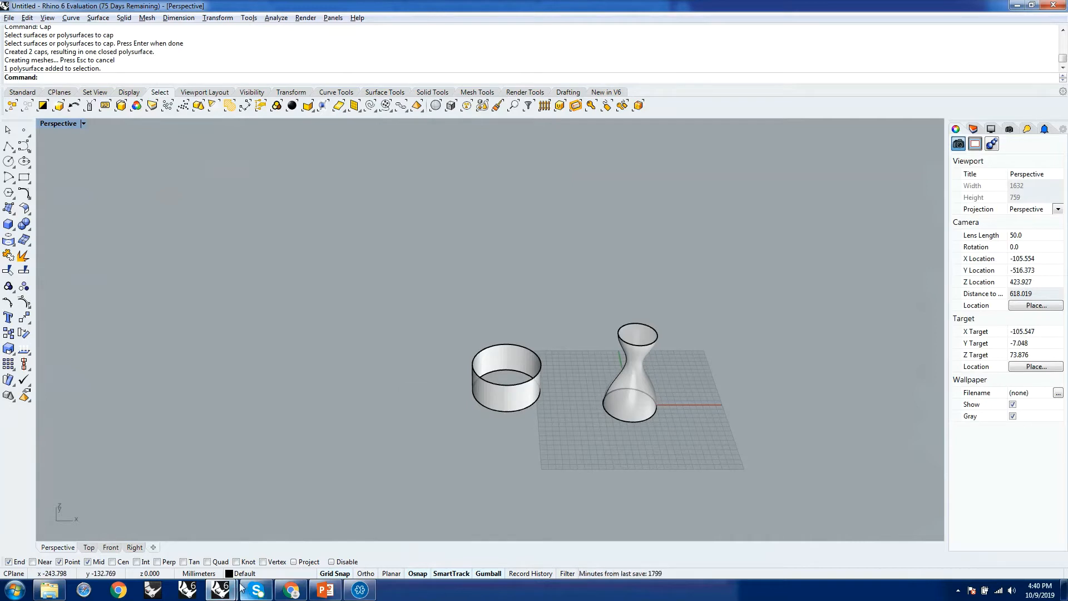
pyautogui.moveTo(243, 589)
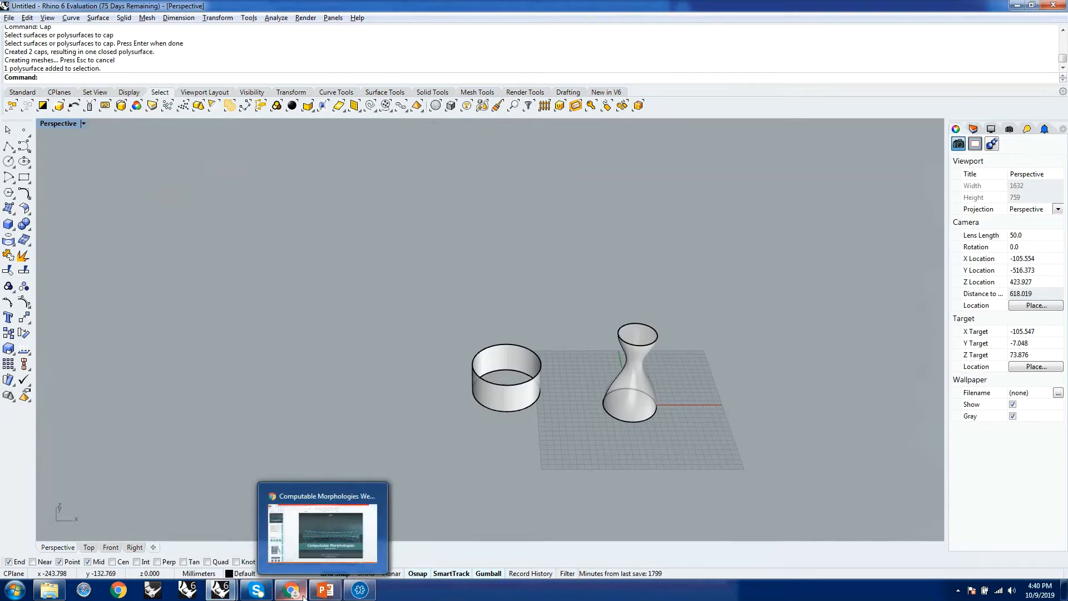
pyautogui.click(360, 590)
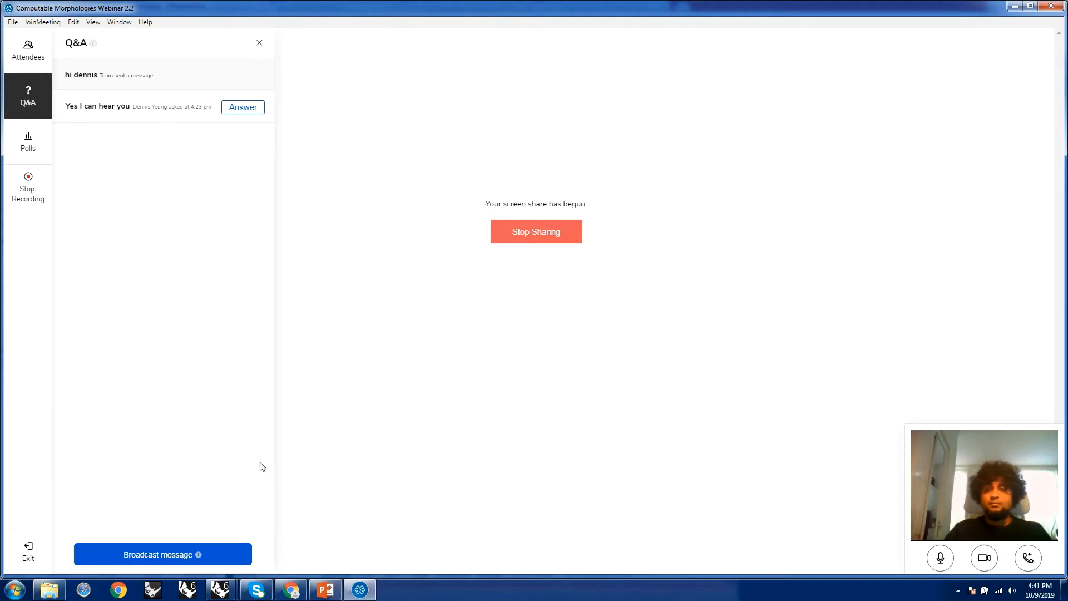
pyautogui.moveTo(221, 595)
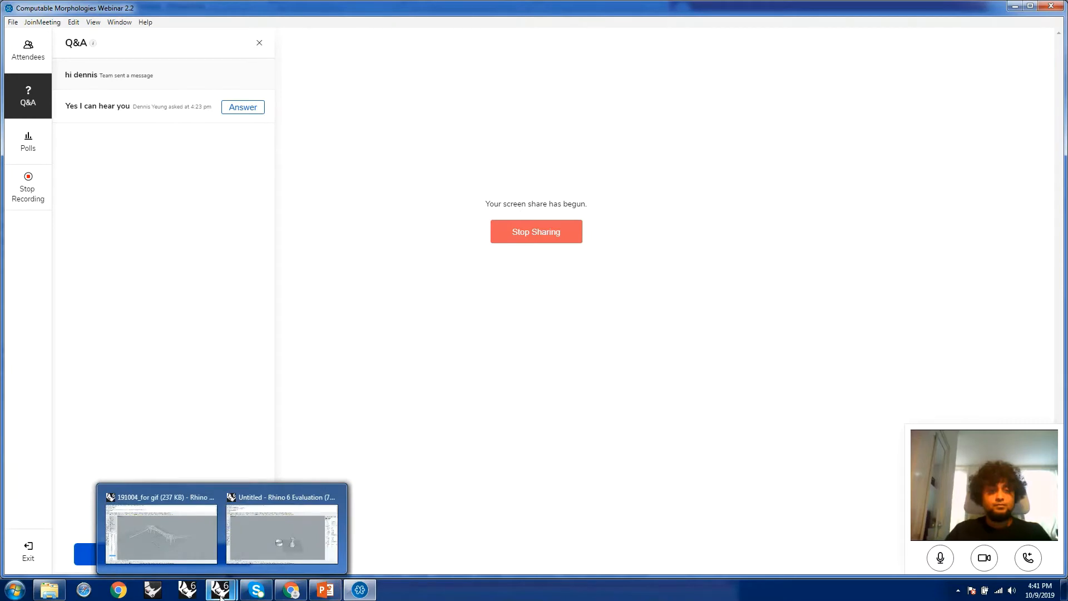
pyautogui.moveTo(265, 549)
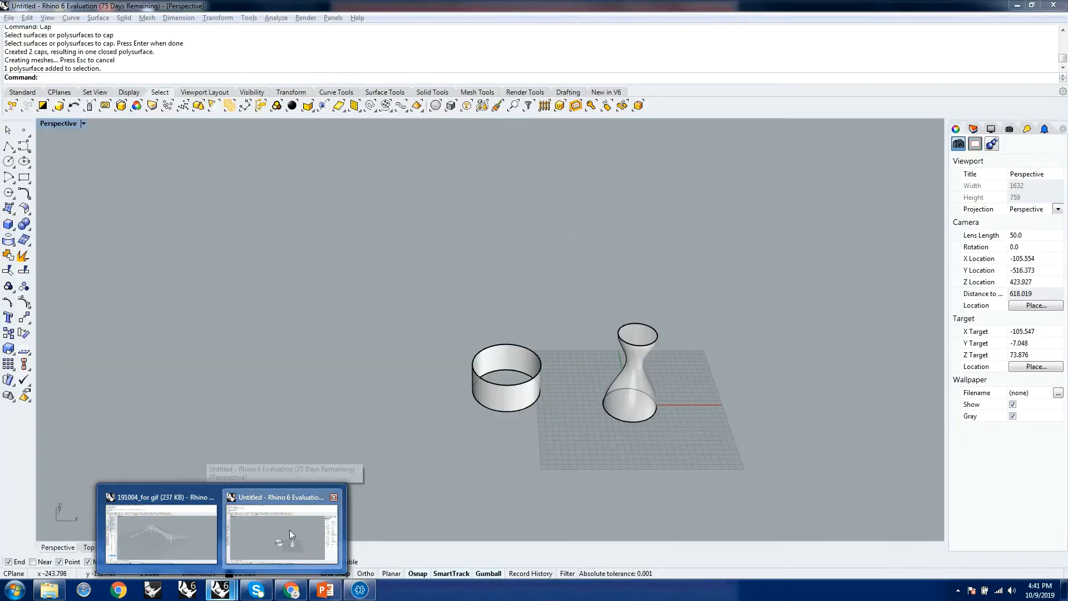
pyautogui.click(289, 530)
pyautogui.moveTo(656, 401); pyautogui.dragTo(445, 342, button='right')
pyautogui.scroll(-6, 484, 364)
pyautogui.moveTo(670, 405); pyautogui.dragTo(532, 421, button='right')
pyautogui.scroll(8, 532, 422)
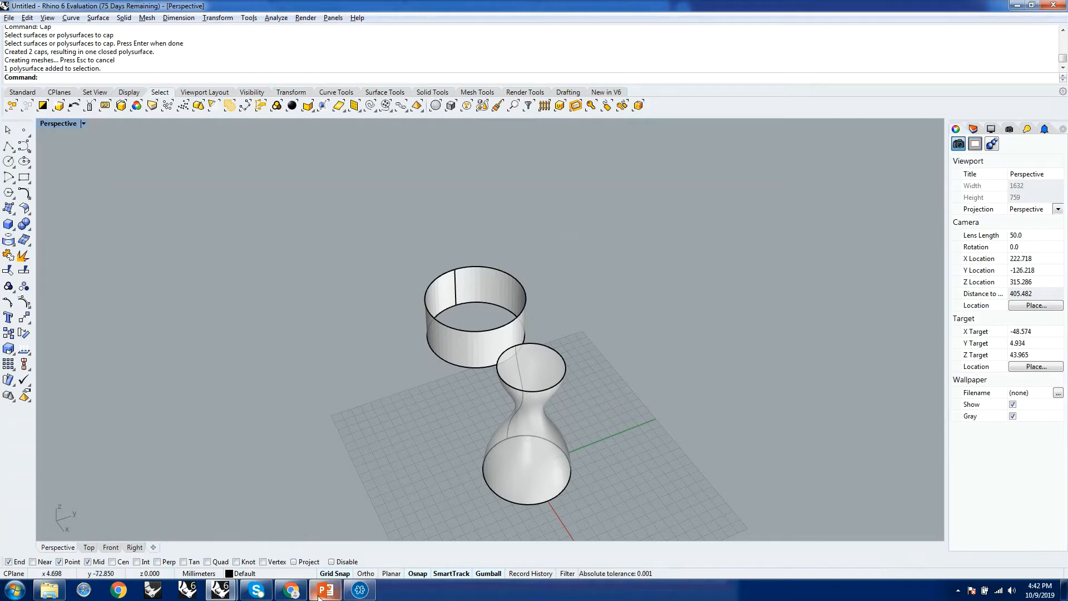
# Check the attendee list and the Q&A questions in the webinar window, and return to the untitled Rhino model.
pyautogui.click(287, 594)
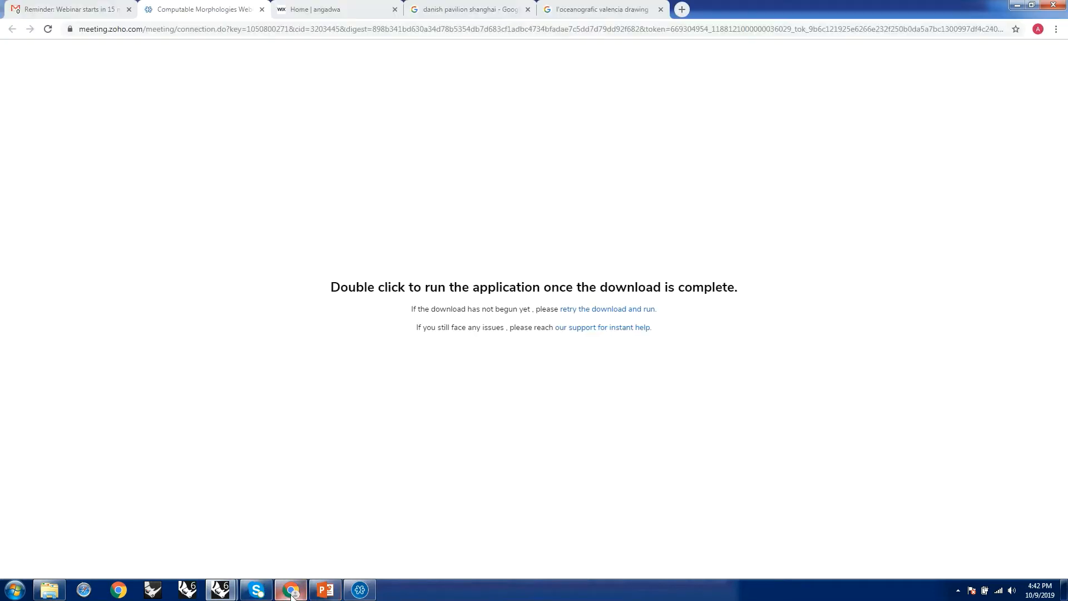
pyautogui.click(361, 594)
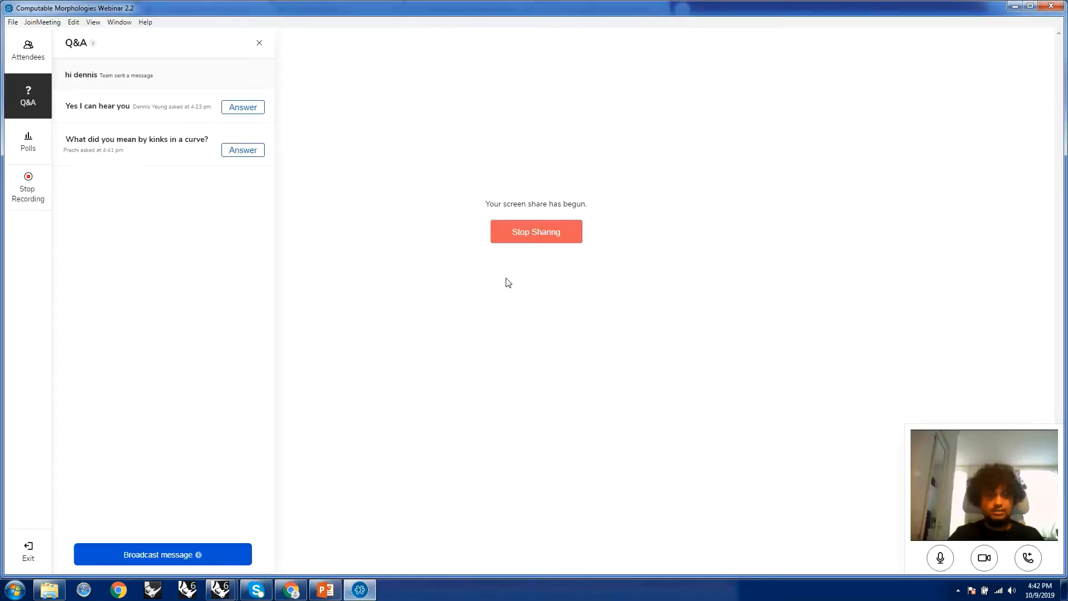
pyautogui.click(39, 59)
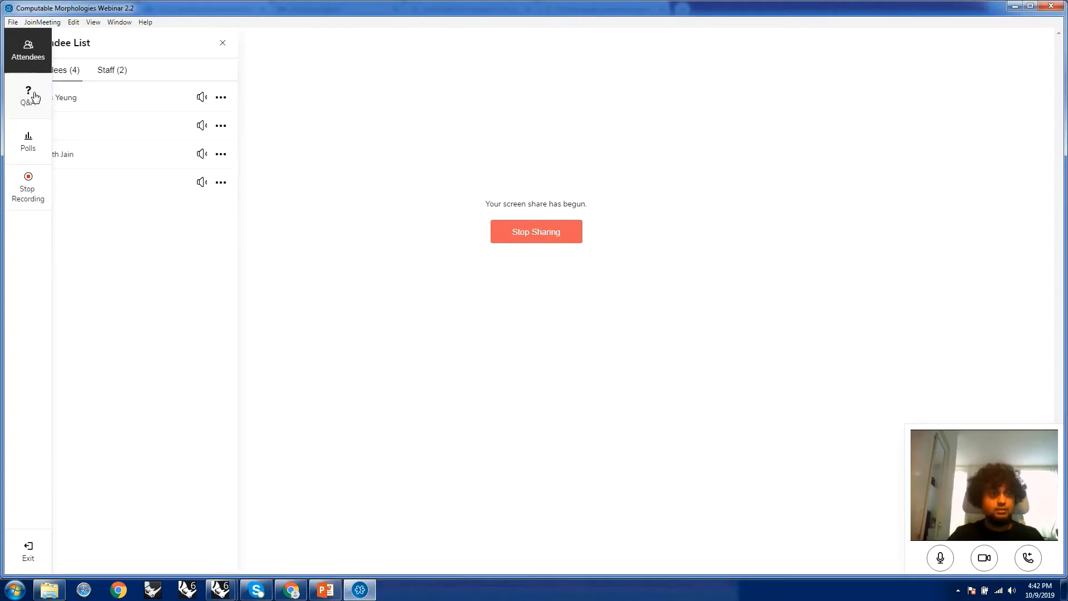
pyautogui.click(32, 84)
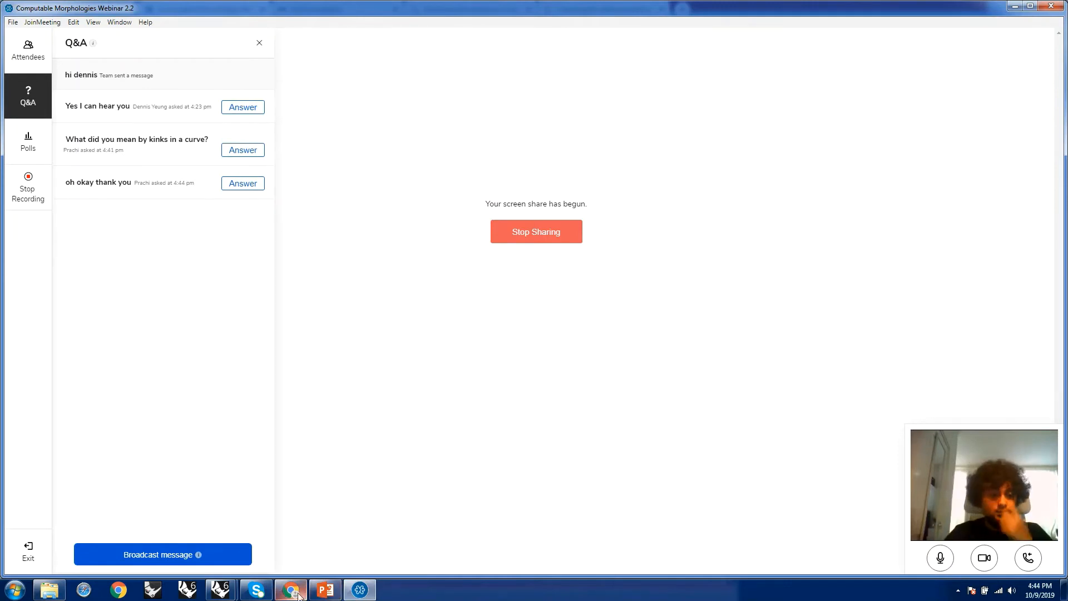
pyautogui.moveTo(232, 594)
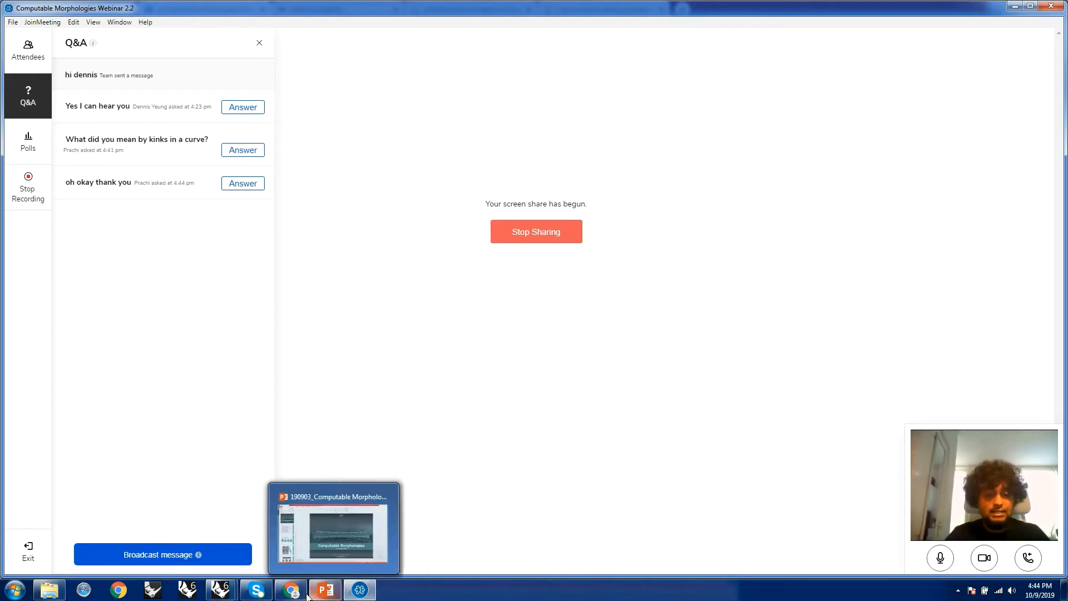
pyautogui.moveTo(353, 596)
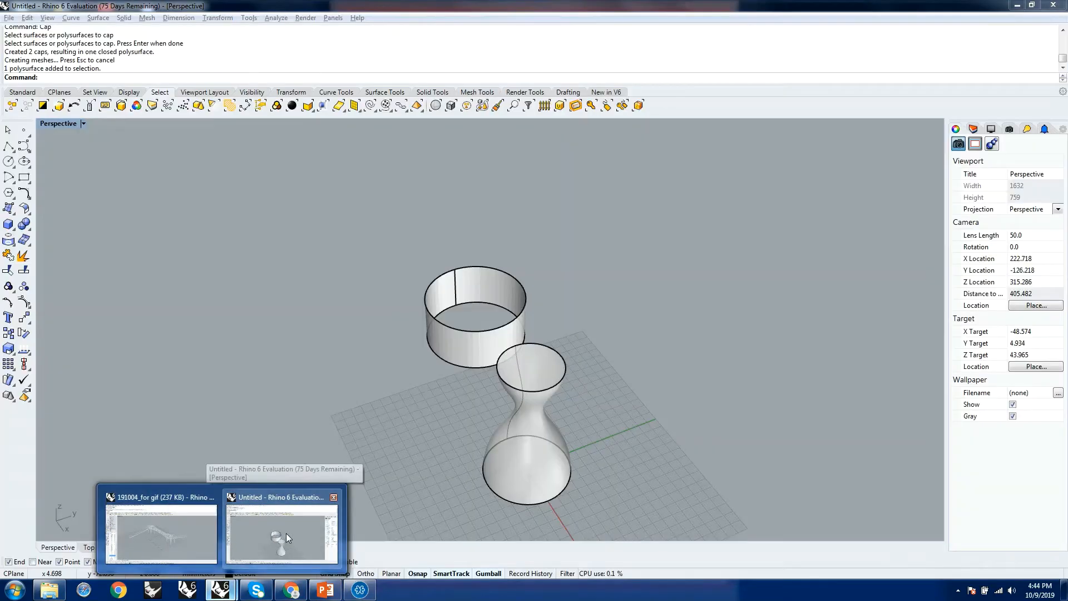
pyautogui.click(286, 533)
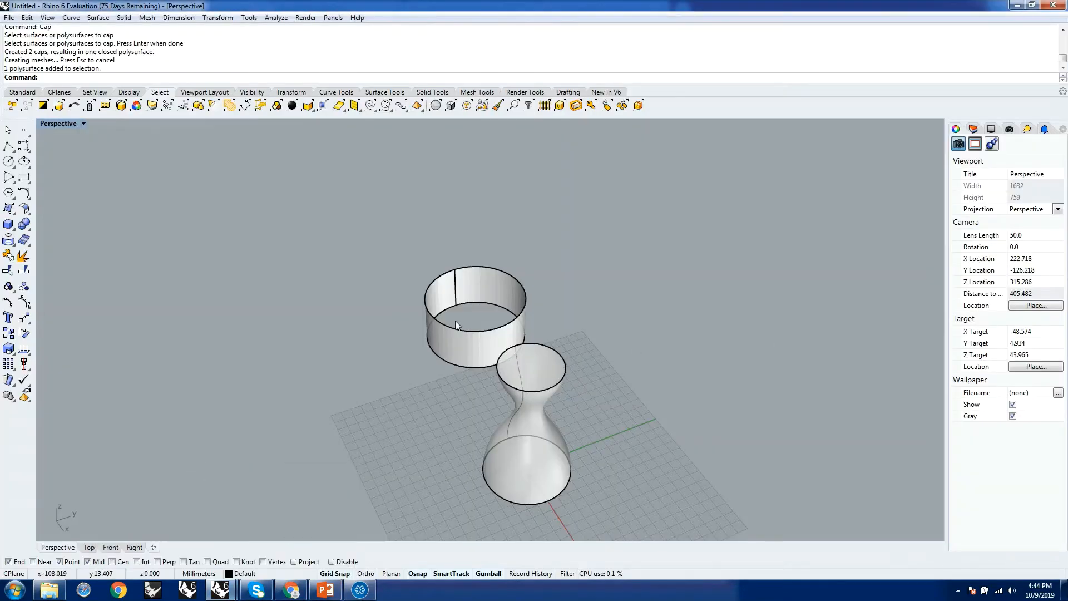
# Select the ring, the vase and its profile curve together and move them off the grid to clear the origin area.
pyautogui.moveTo(455, 321); pyautogui.dragTo(511, 330, button='right')
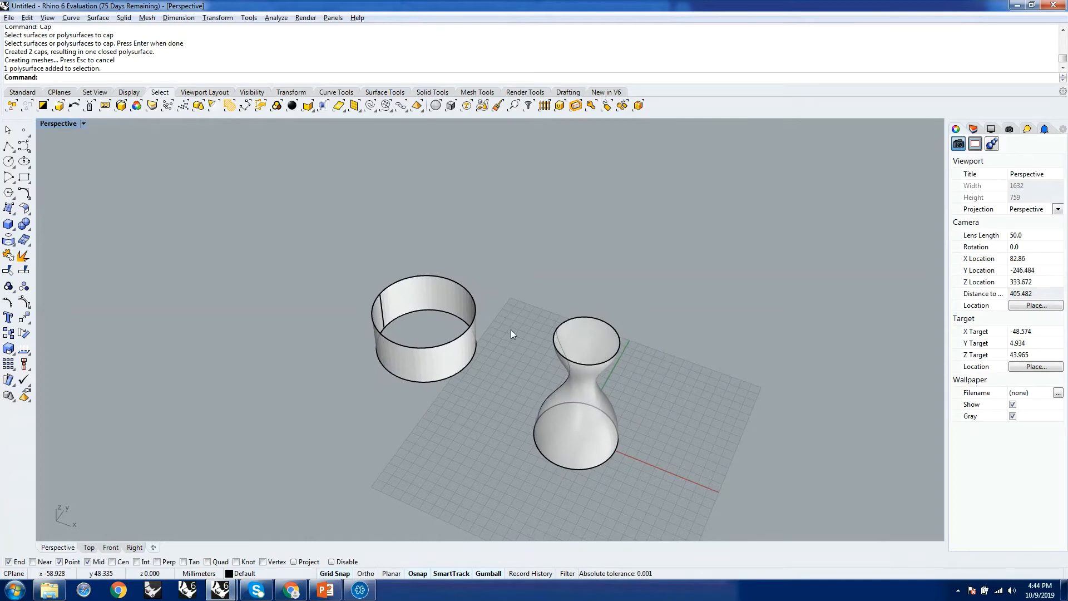
pyautogui.moveTo(326, 252); pyautogui.dragTo(662, 509)
pyautogui.moveTo(536, 349); pyautogui.dragTo(327, 273)
pyautogui.click(571, 351)
pyautogui.scroll(-8, 506, 316)
pyautogui.moveTo(736, 384); pyautogui.dragTo(676, 383, button='right')
pyautogui.scroll(6, 552, 407)
pyautogui.moveTo(552, 406); pyautogui.dragTo(601, 349, button='right')
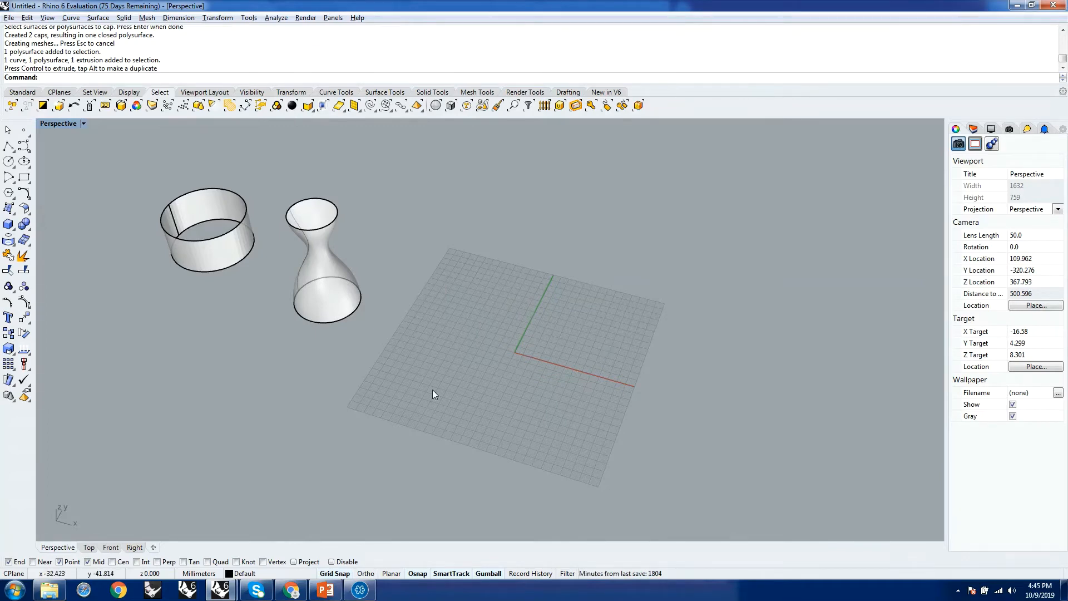
pyautogui.scroll(-3, 433, 390)
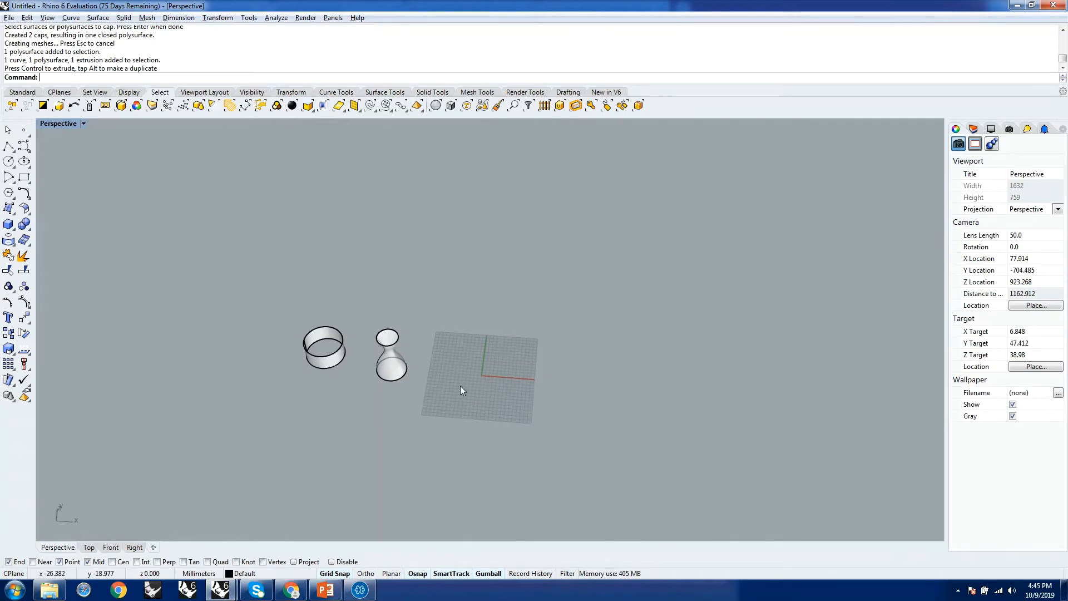
pyautogui.write('Li')
pyautogui.press('Return')
pyautogui.scroll(2, 463, 389)
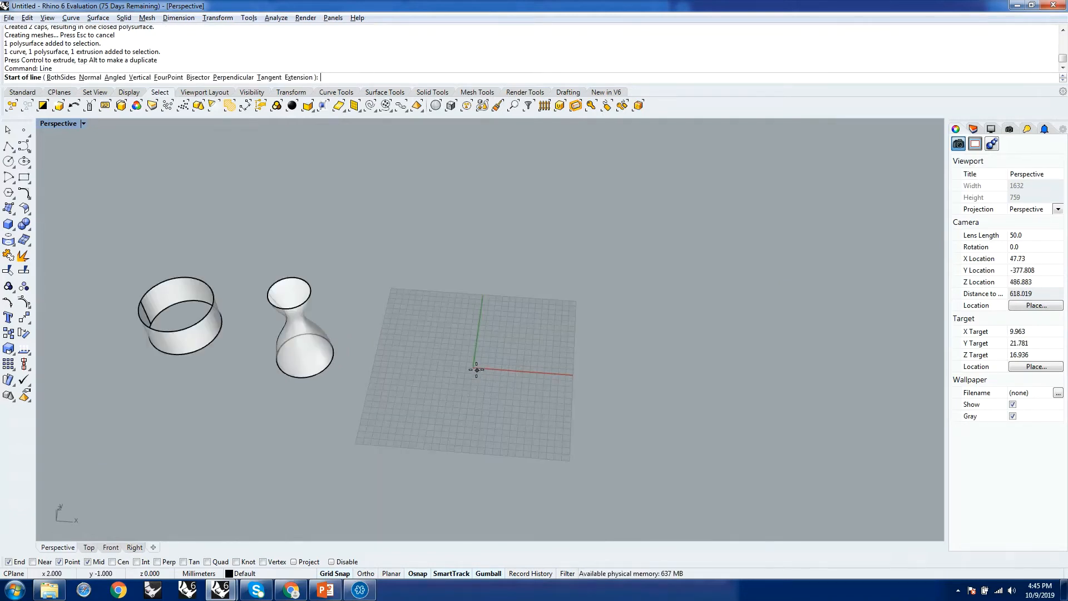
pyautogui.press('Escape')
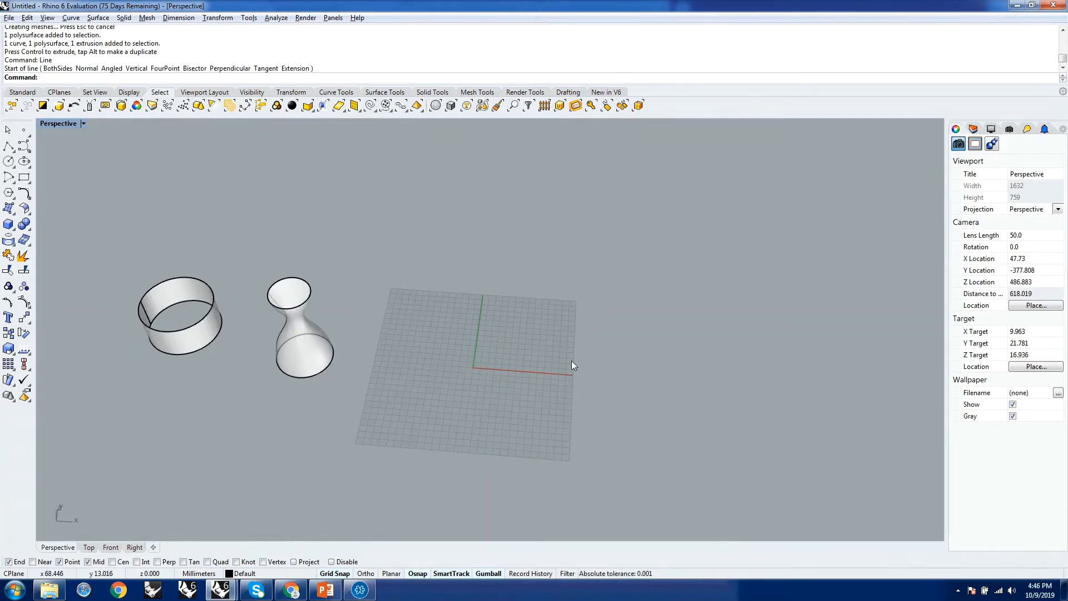
# Draw an open S-shaped degree 3 curve through five points across the grid with the InterpCrv command.
pyautogui.write('InterpCrv')
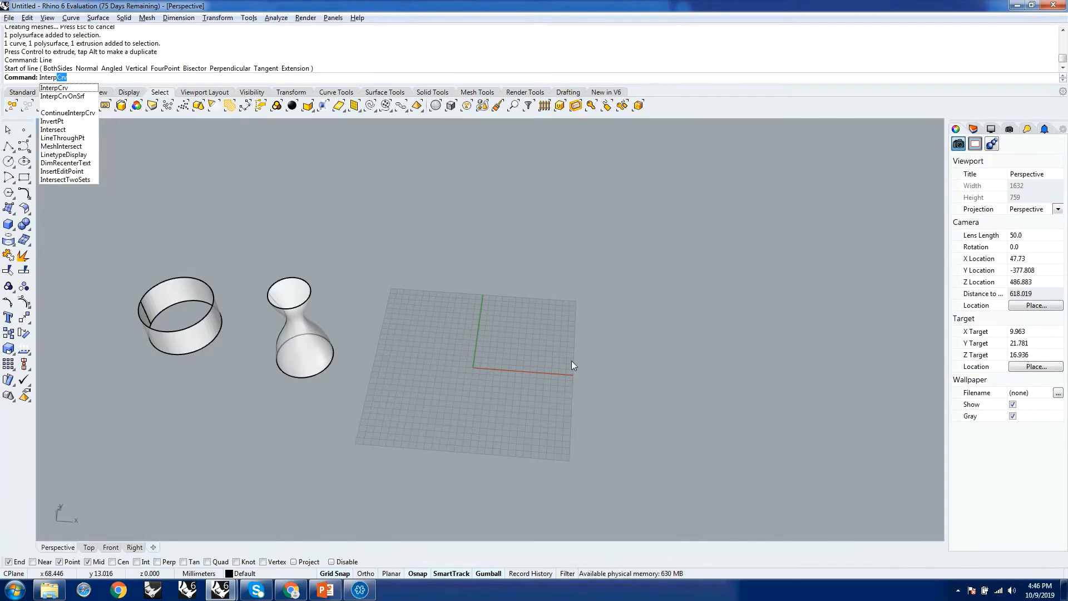
pyautogui.press('Return')
pyautogui.scroll(-3, 499, 340)
pyautogui.scroll(5, 499, 341)
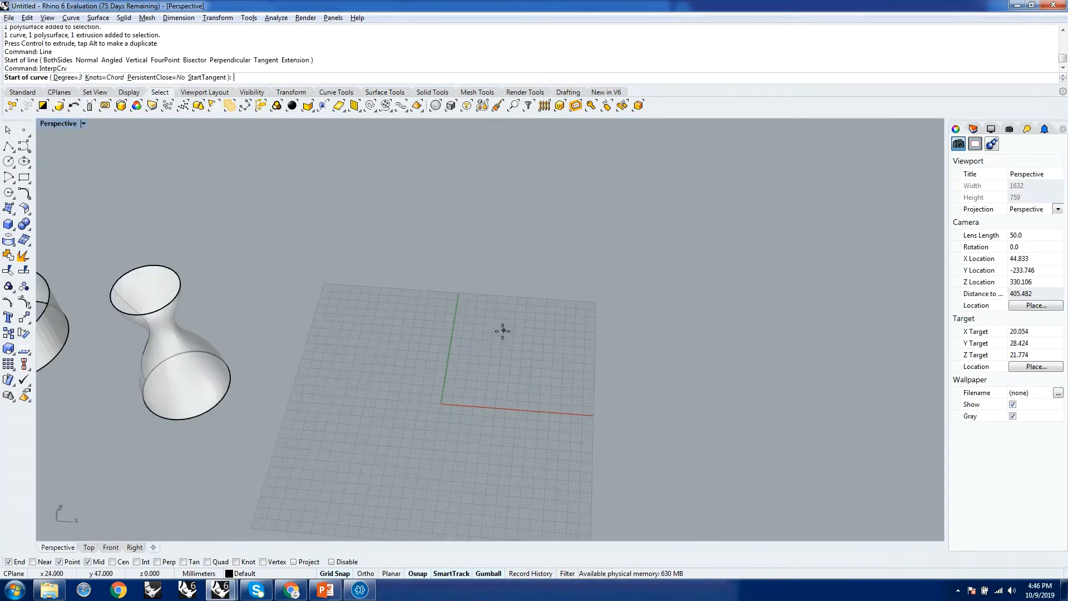
pyautogui.click(390, 462)
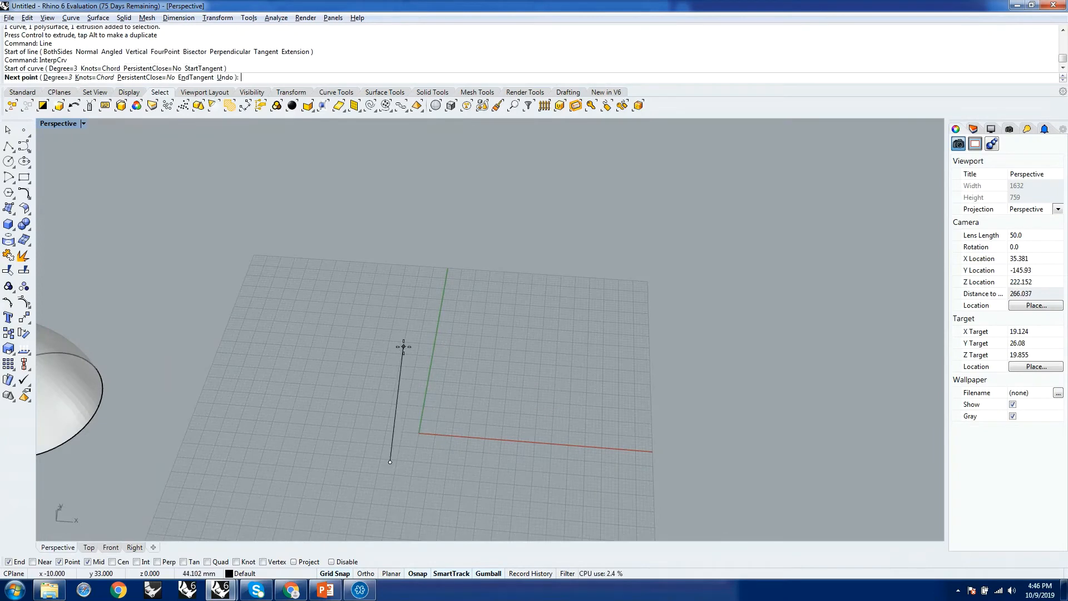
pyautogui.click(403, 346)
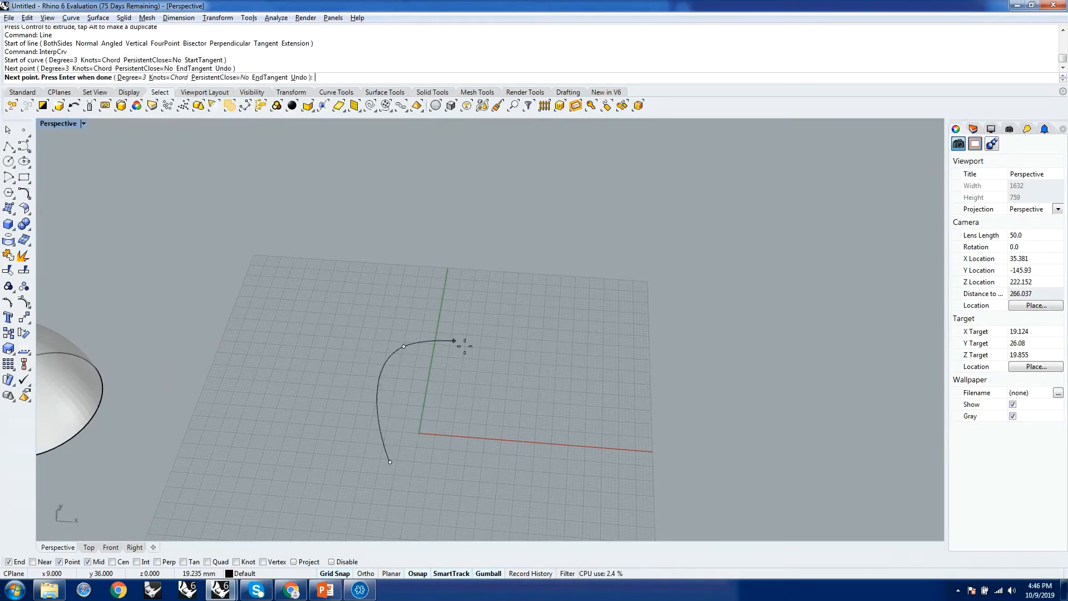
pyautogui.click(567, 382)
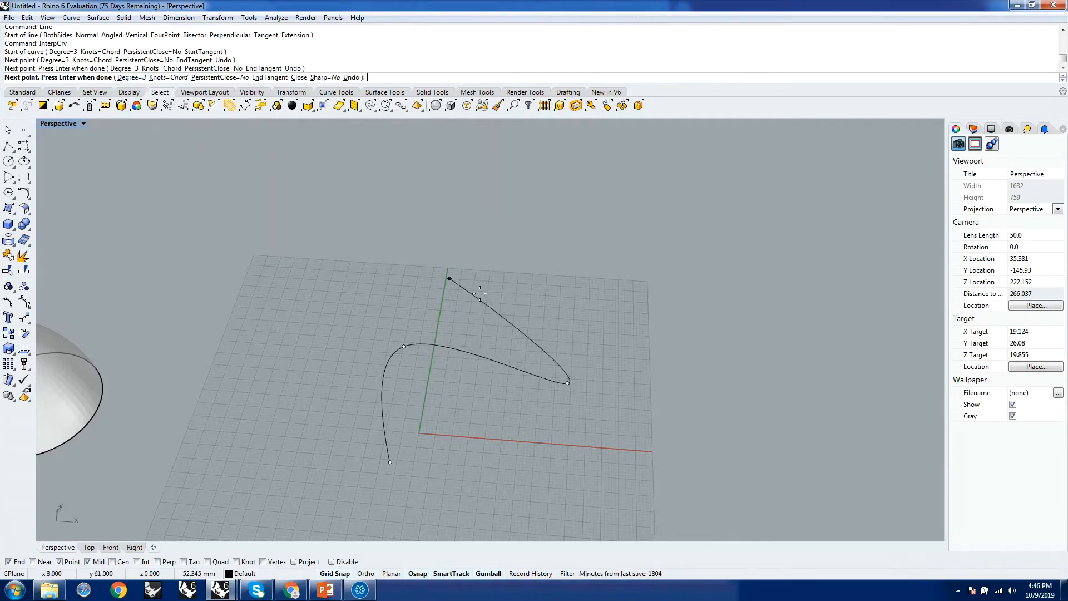
pyautogui.click(557, 288)
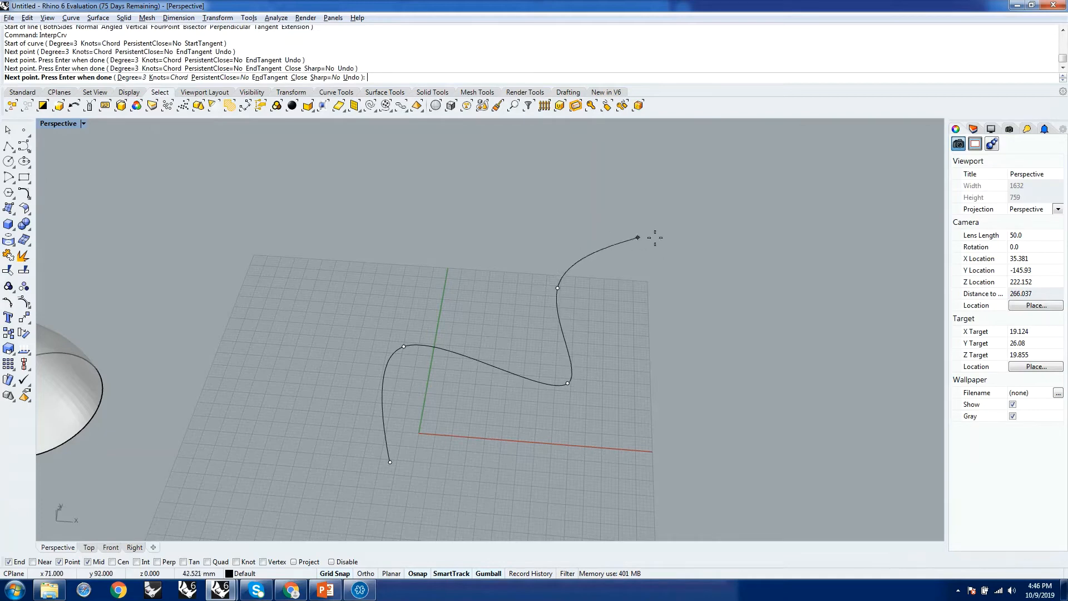
pyautogui.click(668, 258)
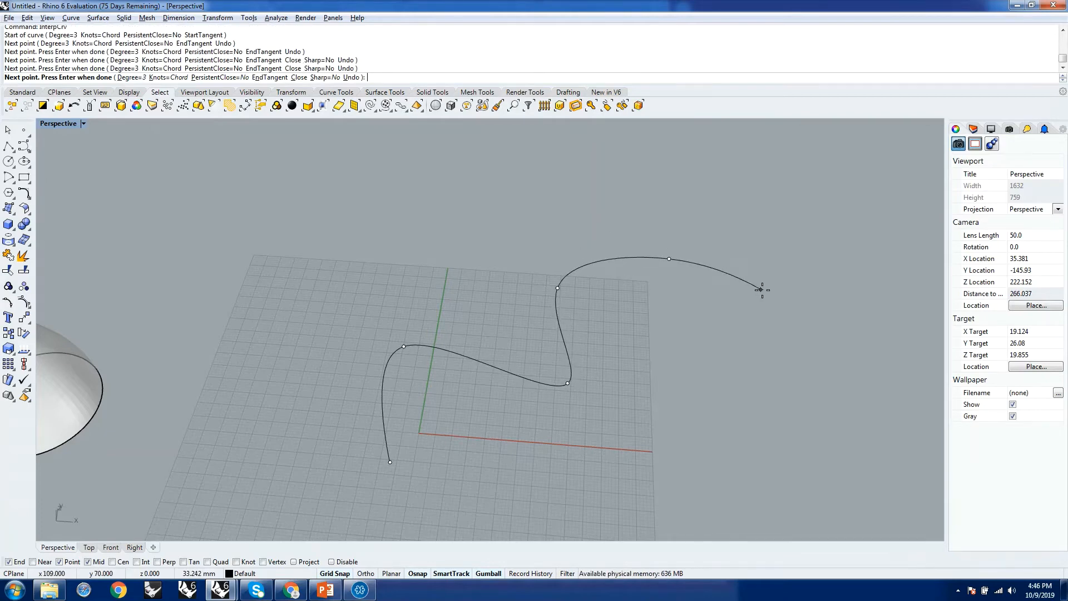
pyautogui.press('Return')
# Select the new S-shaped curve and turn on its control points.
pyautogui.scroll(-4, 478, 408)
pyautogui.moveTo(478, 409)
pyautogui.mouseDown(button='right')
pyautogui.moveTo(555, 331)
pyautogui.moveTo(567, 385)
pyautogui.moveTo(465, 432)
pyautogui.moveTo(291, 444)
pyautogui.moveTo(475, 441)
pyautogui.moveTo(523, 395)
pyautogui.moveTo(488, 448)
pyautogui.moveTo(383, 405)
pyautogui.moveTo(423, 409)
pyautogui.moveTo(439, 392)
pyautogui.moveTo(468, 399)
pyautogui.mouseUp(button='right')
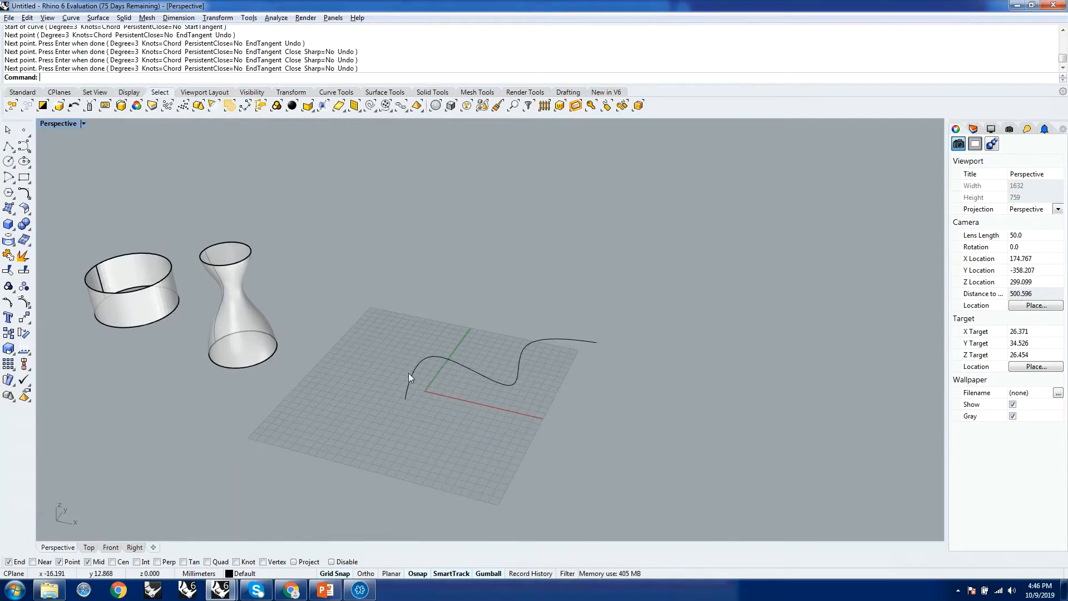
pyautogui.moveTo(408, 373); pyautogui.dragTo(479, 401, button='right')
pyautogui.scroll(6, 462, 392)
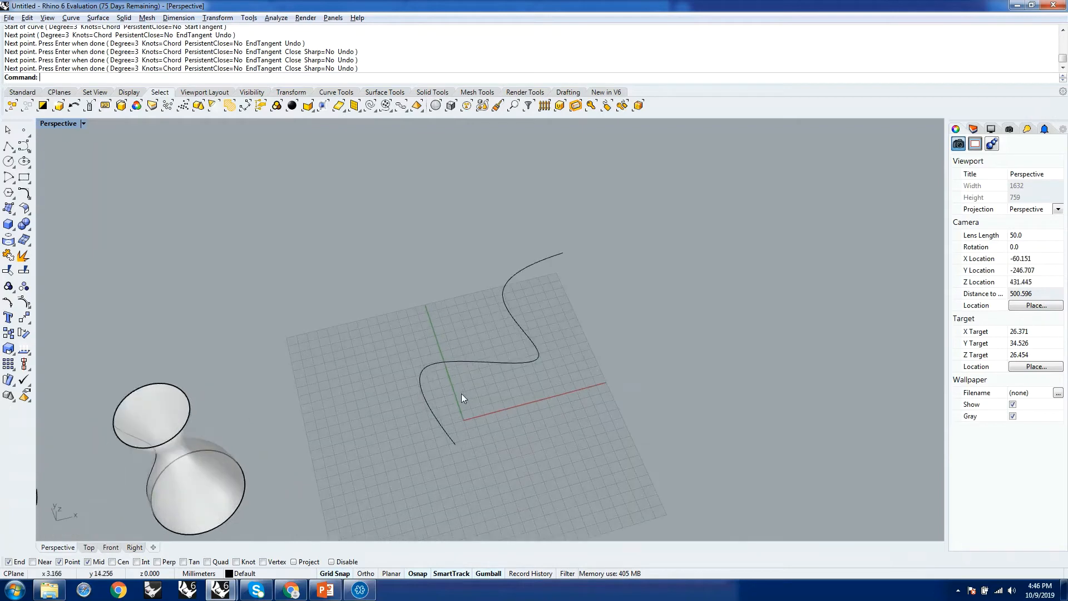
pyautogui.click(451, 347)
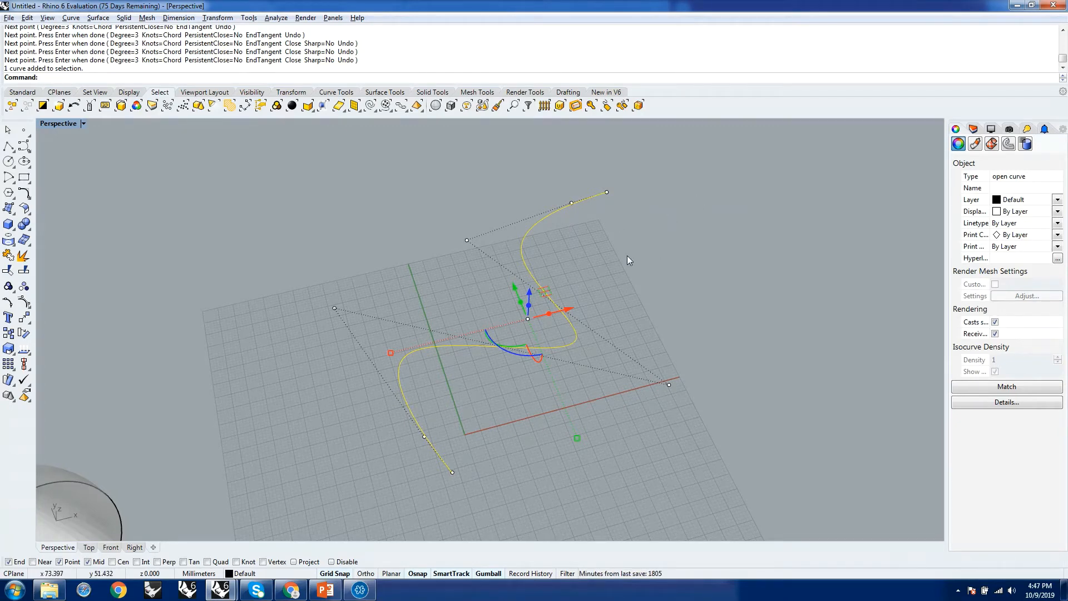
# Move the control point outside the curve's first bend with the gumball to reshape that bend.
pyautogui.moveTo(318, 285); pyautogui.dragTo(372, 333)
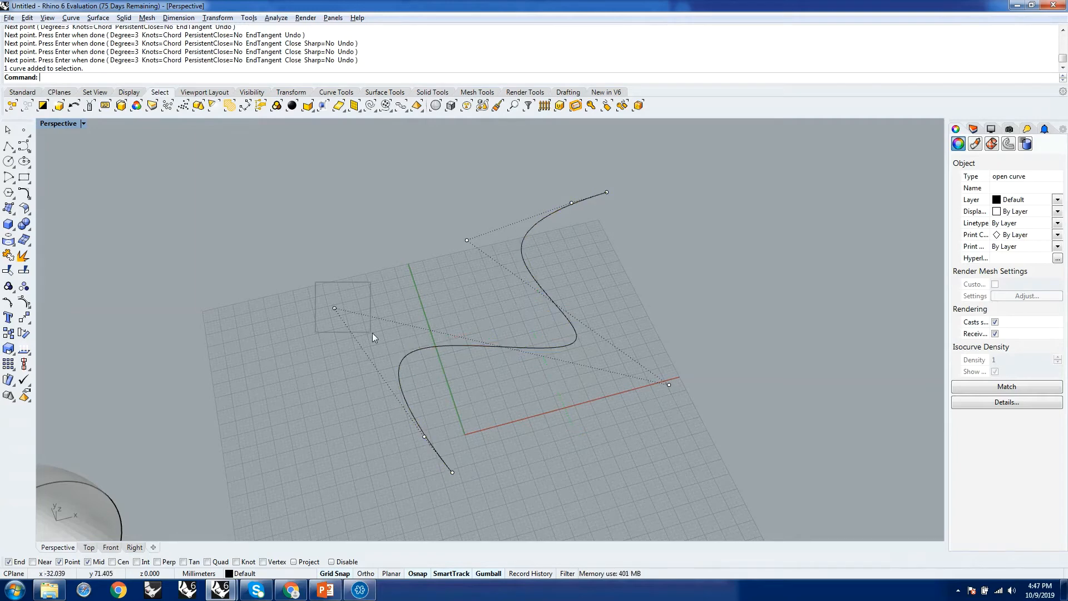
pyautogui.moveTo(417, 280); pyautogui.dragTo(253, 251, button='right')
pyautogui.moveTo(504, 286)
pyautogui.mouseDown()
pyautogui.moveTo(539, 297)
pyautogui.moveTo(475, 283)
pyautogui.moveTo(497, 293)
pyautogui.mouseUp()
pyautogui.moveTo(495, 249); pyautogui.dragTo(509, 333)
pyautogui.moveTo(572, 422); pyautogui.dragTo(609, 469, button='right')
# Move the control point at the curve's second bend inward, and shift the control point beside the curve's far end slightly.
pyautogui.click(630, 459)
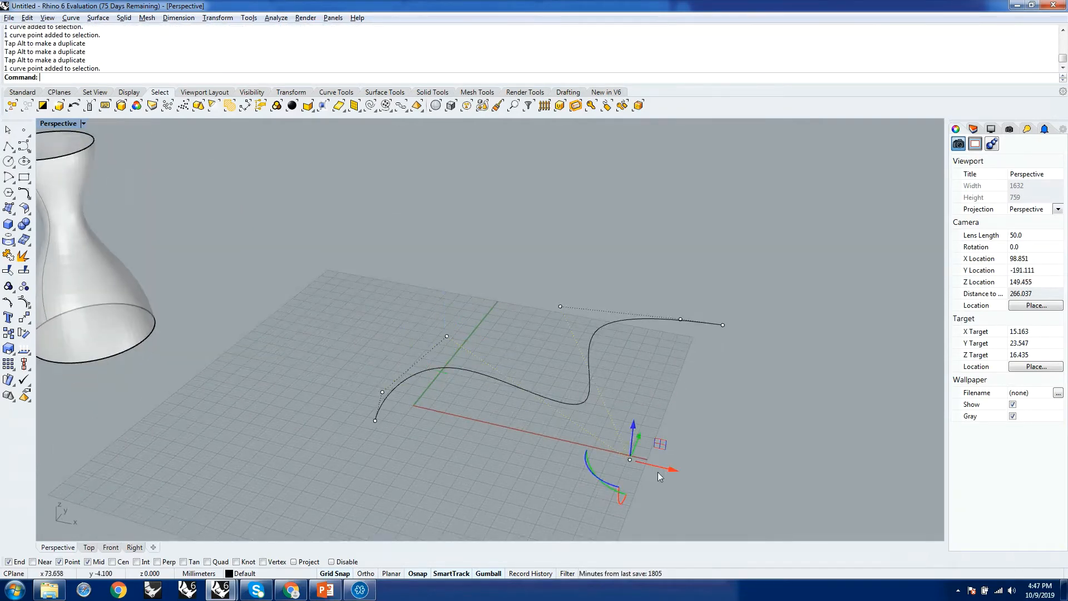
pyautogui.moveTo(629, 459); pyautogui.dragTo(549, 377)
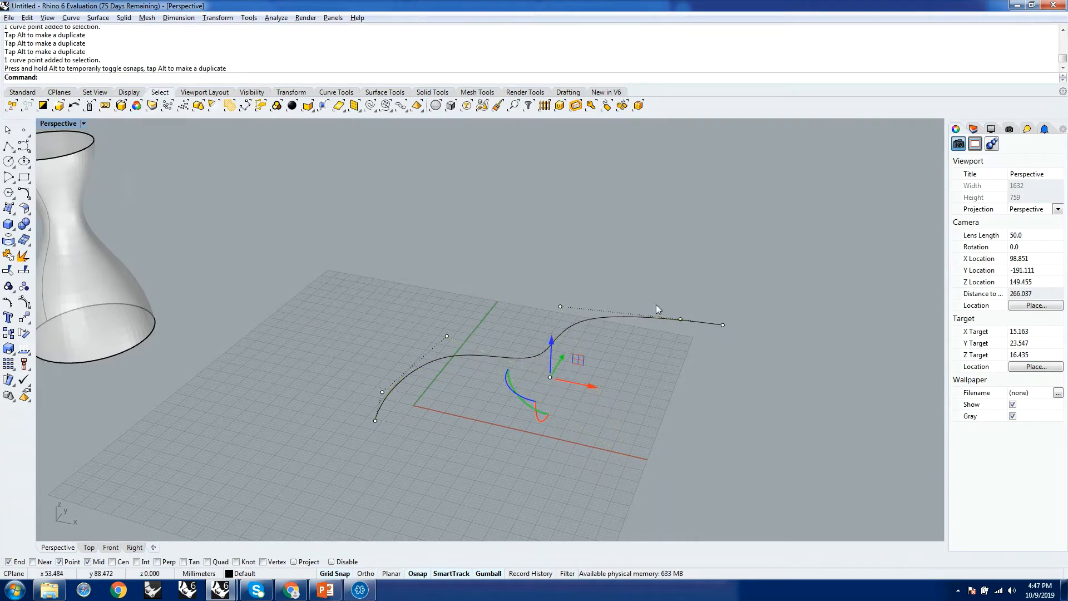
pyautogui.click(679, 320)
pyautogui.moveTo(678, 321); pyautogui.dragTo(674, 306)
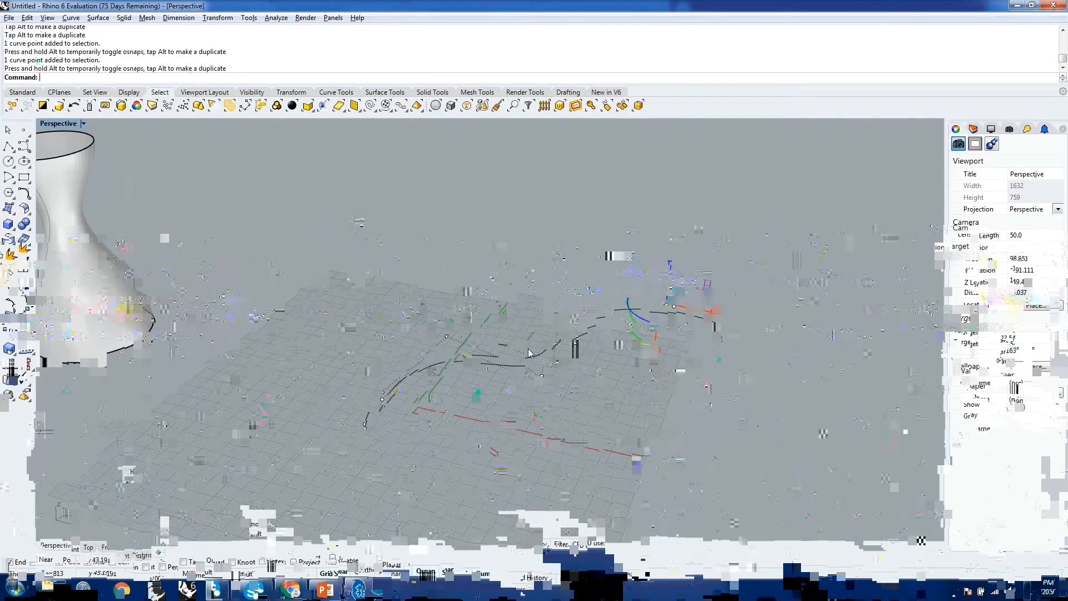
# Move the control point beside the curve's end near the origin with the gumball, and drag the middle bend's control point slightly.
pyautogui.moveTo(529, 354); pyautogui.dragTo(569, 306, button='right')
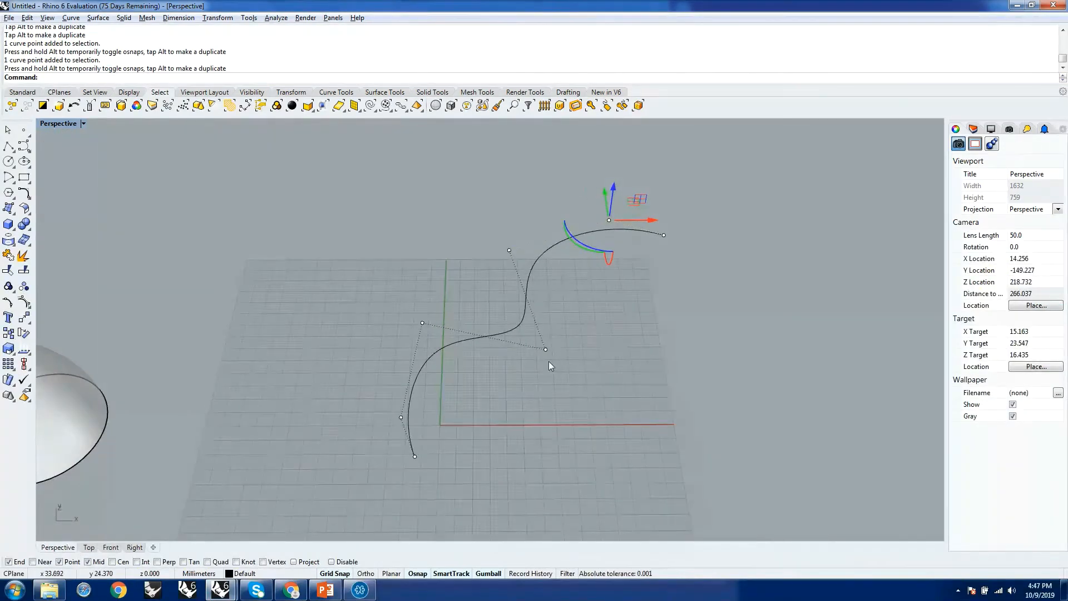
pyautogui.moveTo(548, 362); pyautogui.dragTo(454, 342, button='right')
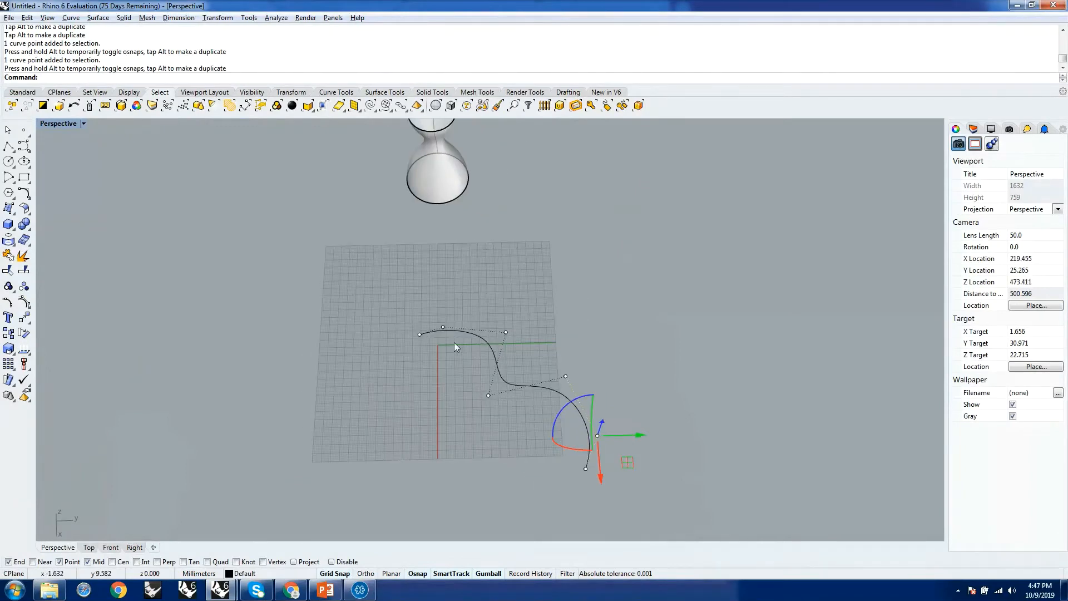
pyautogui.scroll(3, 454, 342)
pyautogui.click(434, 318)
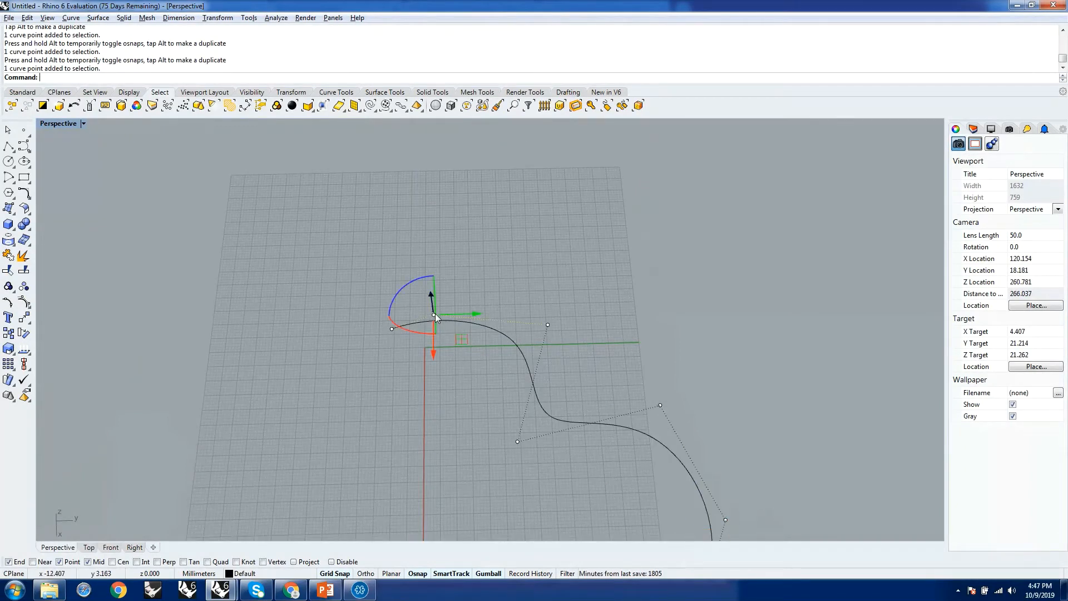
pyautogui.moveTo(602, 313); pyautogui.dragTo(526, 322, button='right')
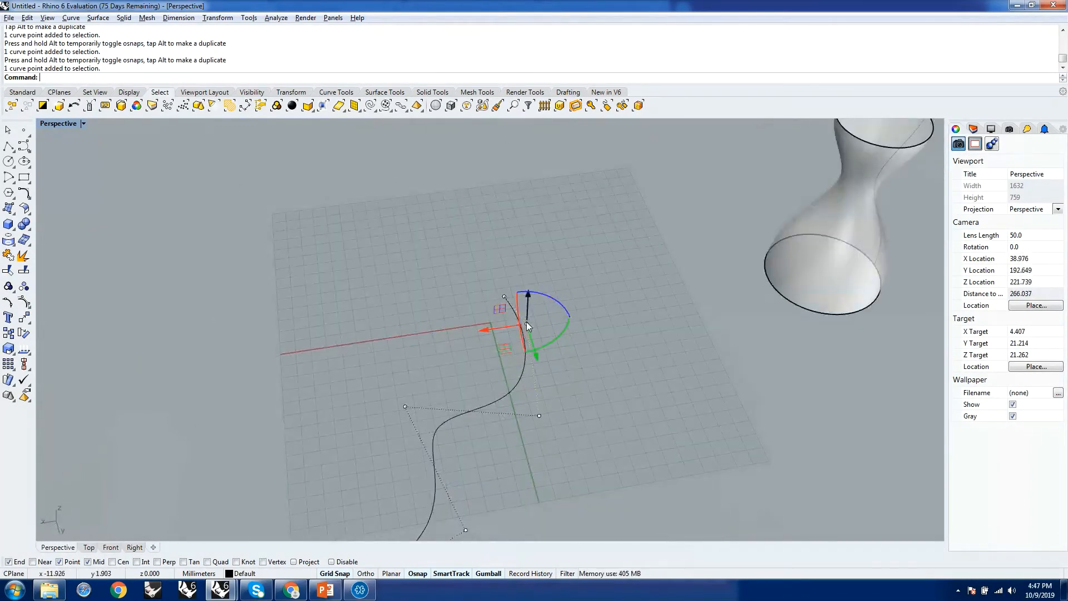
pyautogui.moveTo(526, 322); pyautogui.dragTo(574, 313)
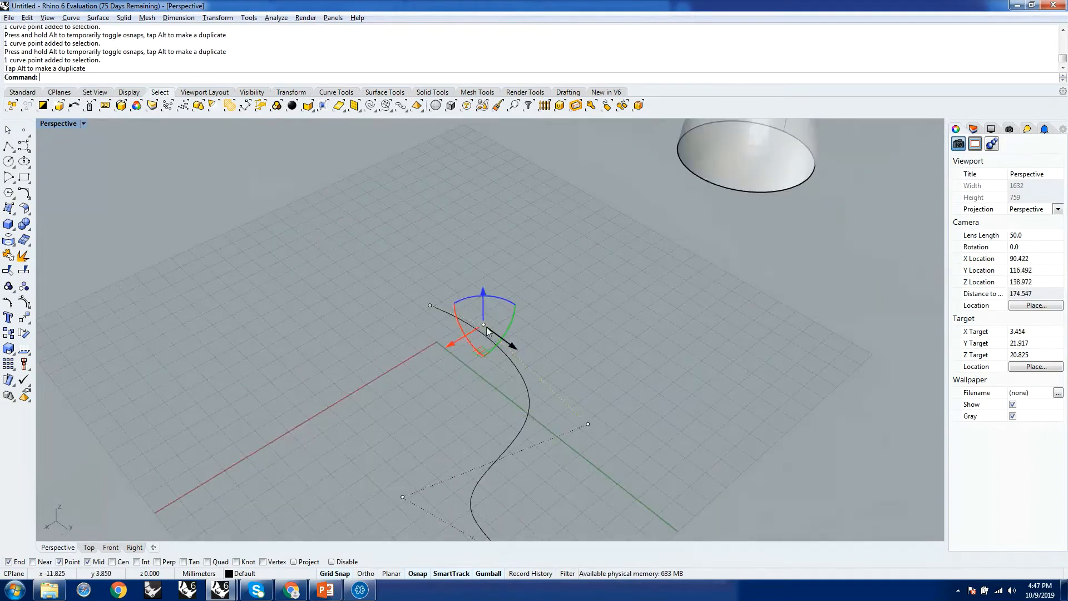
pyautogui.moveTo(484, 326); pyautogui.dragTo(513, 312)
pyautogui.scroll(-6, 555, 352)
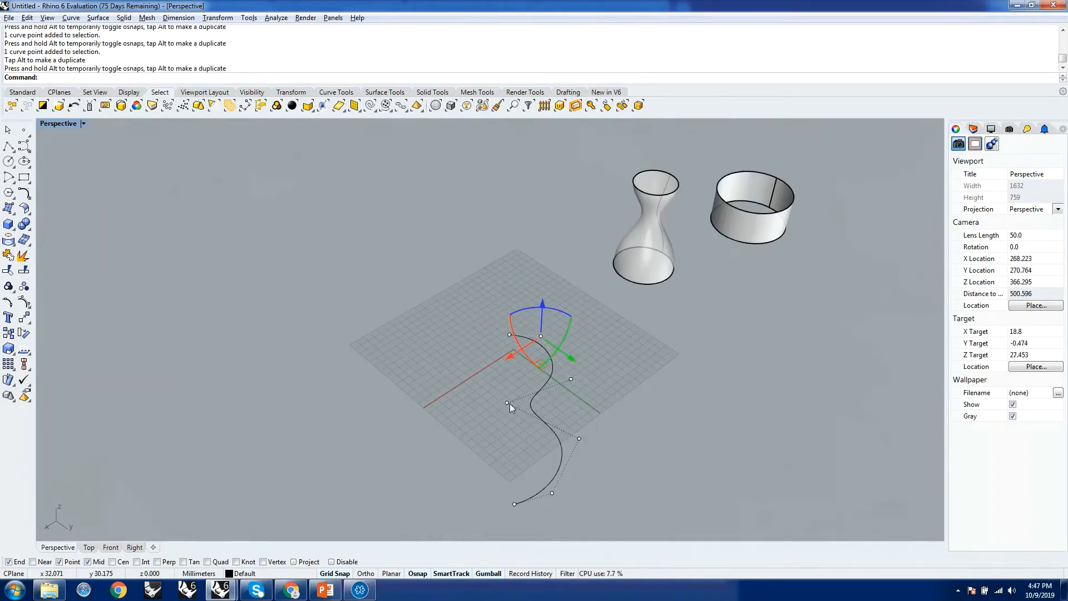
pyautogui.moveTo(506, 402); pyautogui.dragTo(531, 410)
pyautogui.moveTo(599, 404); pyautogui.dragTo(555, 375, button='right')
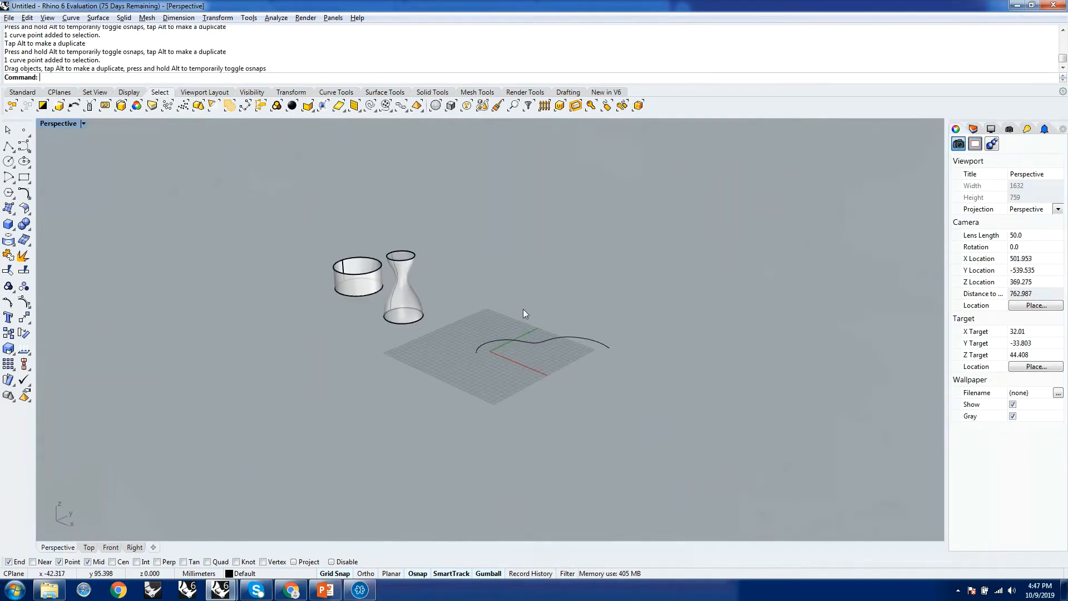
# Draw a vertical line about 49 mm high from the S-shaped curve's endpoint near the origin.
pyautogui.scroll(5, 509, 328)
pyautogui.scroll(5, 478, 333)
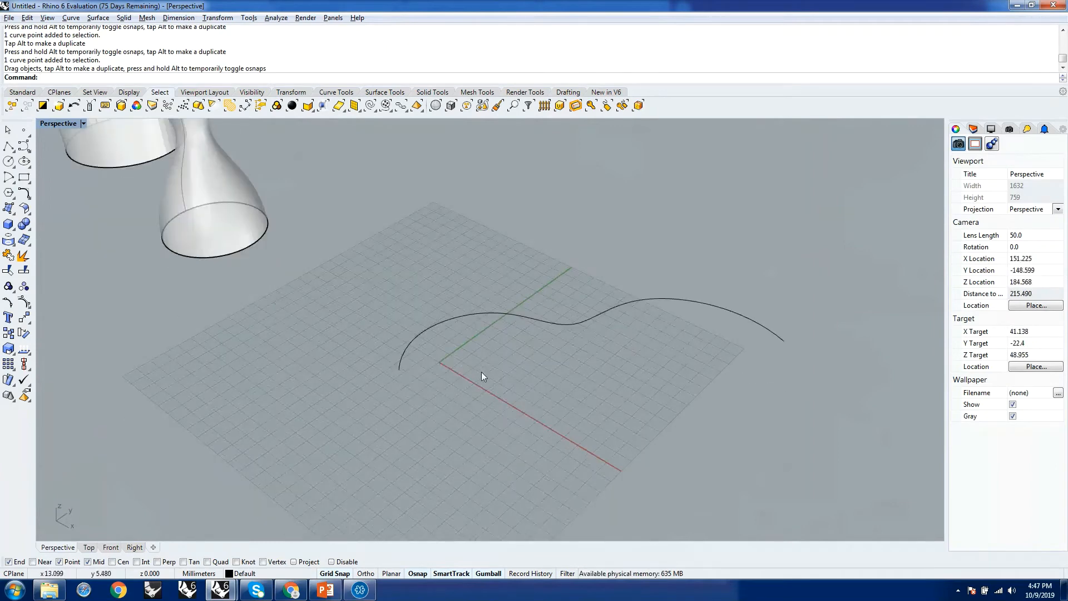
pyautogui.write('Li')
pyautogui.press('Return')
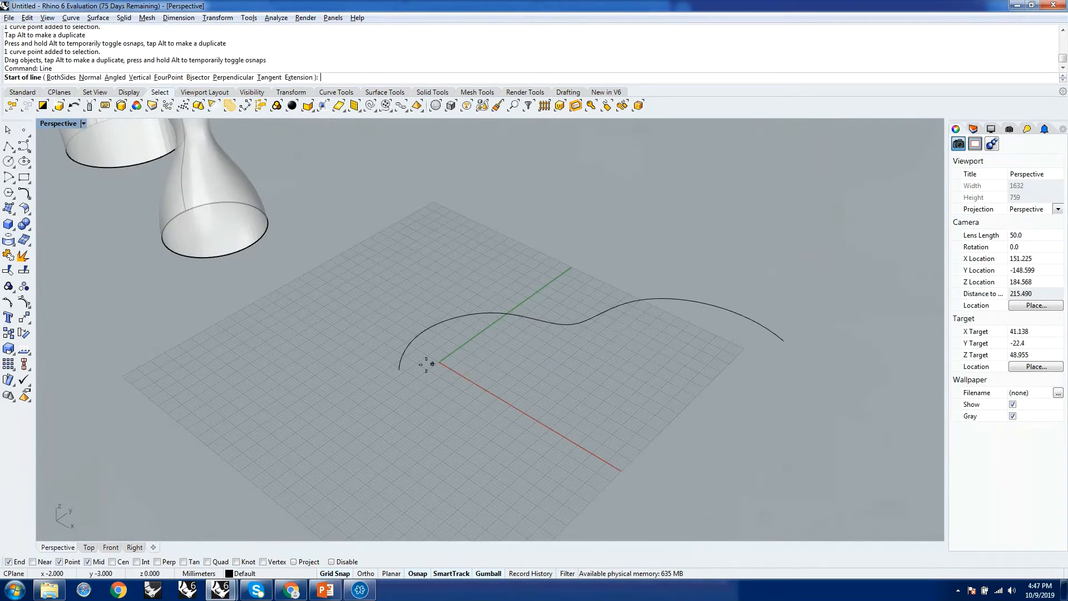
pyautogui.click(399, 369)
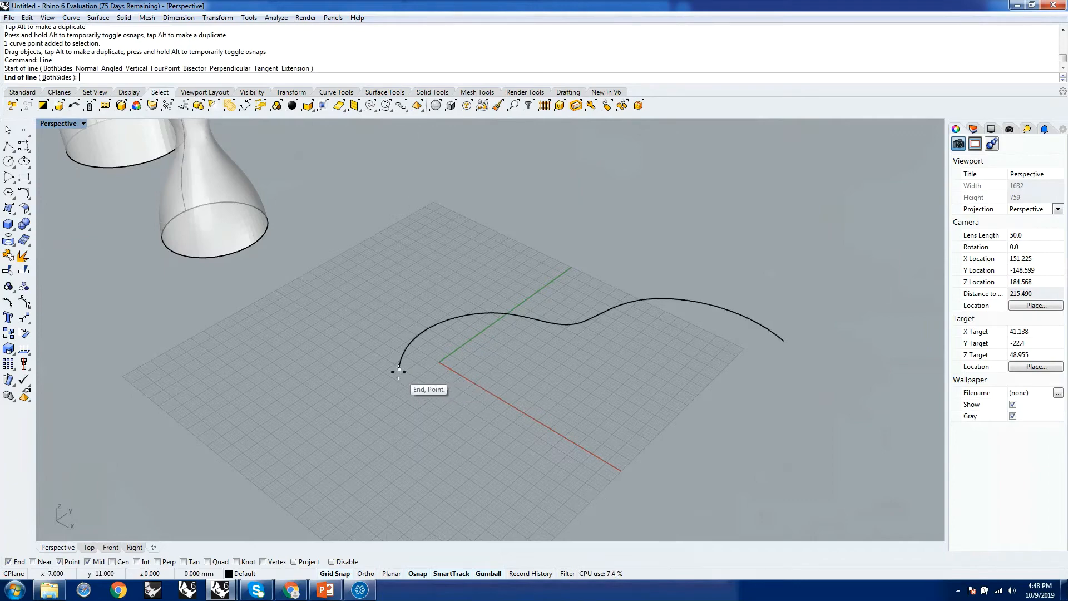
pyautogui.keyDown('ctrl'); pyautogui.click(399, 369); pyautogui.keyUp('ctrl')
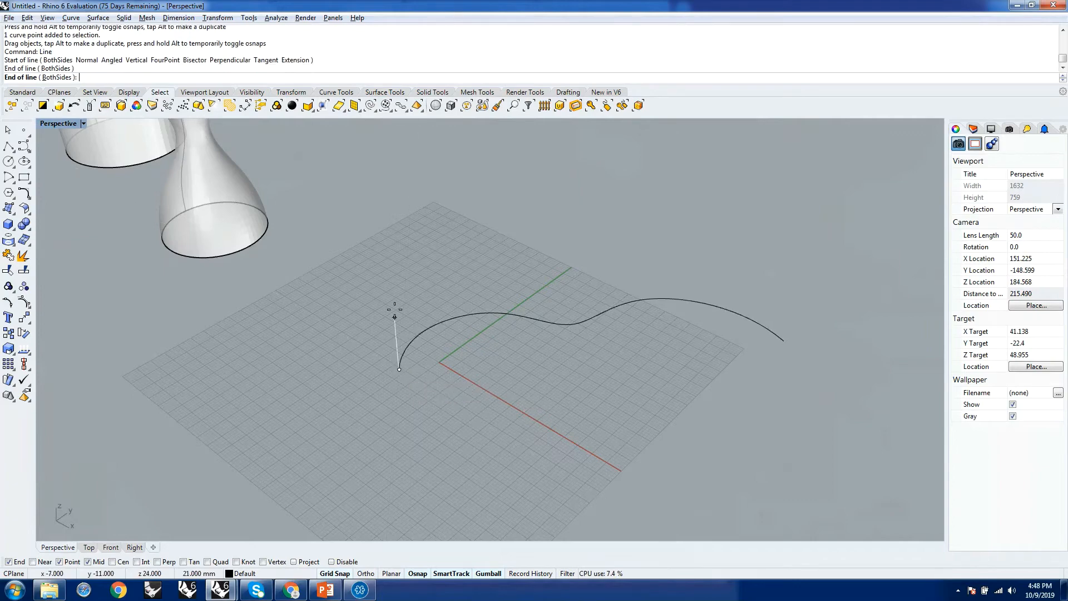
pyautogui.click(391, 240)
pyautogui.moveTo(395, 242); pyautogui.dragTo(508, 350, button='right')
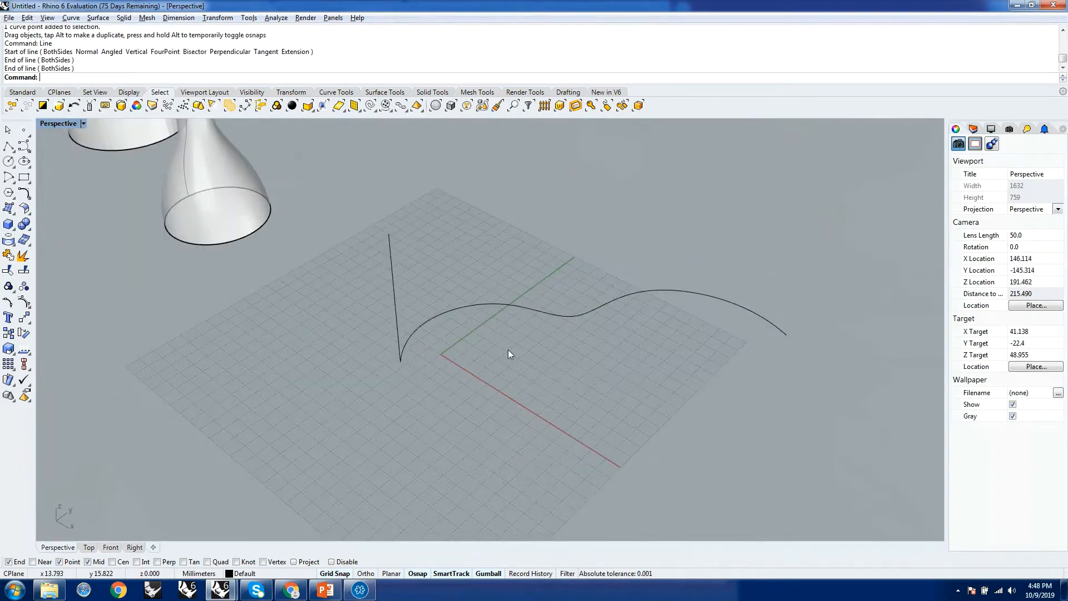
# Rebuild the vertical line with a point count of 6 and degree 3, deleting the input.
pyautogui.write('rebuild')
pyautogui.press('Return')
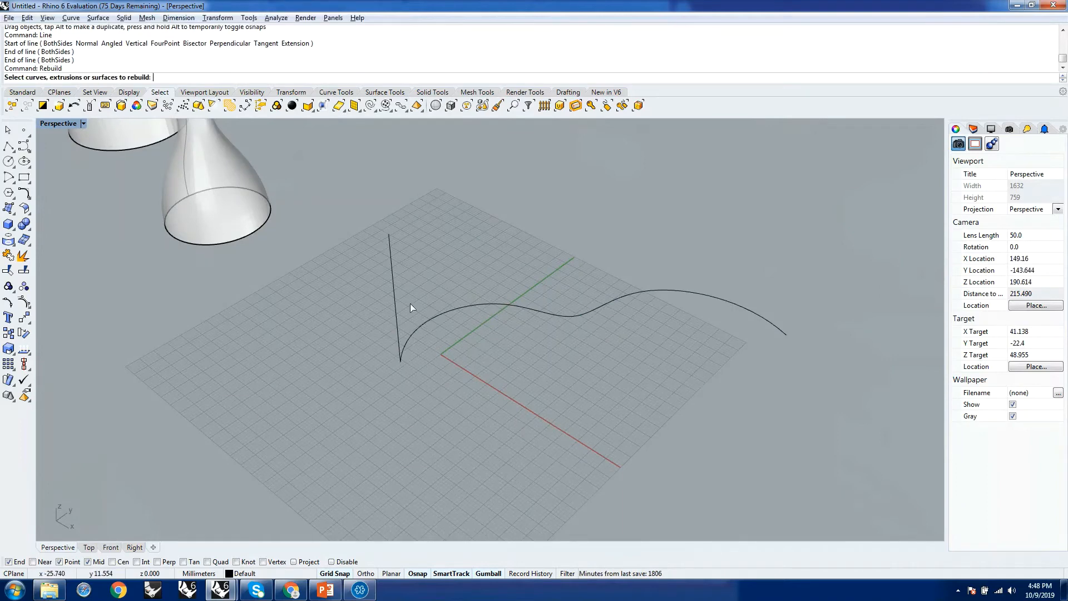
pyautogui.click(396, 303)
pyautogui.press('Return')
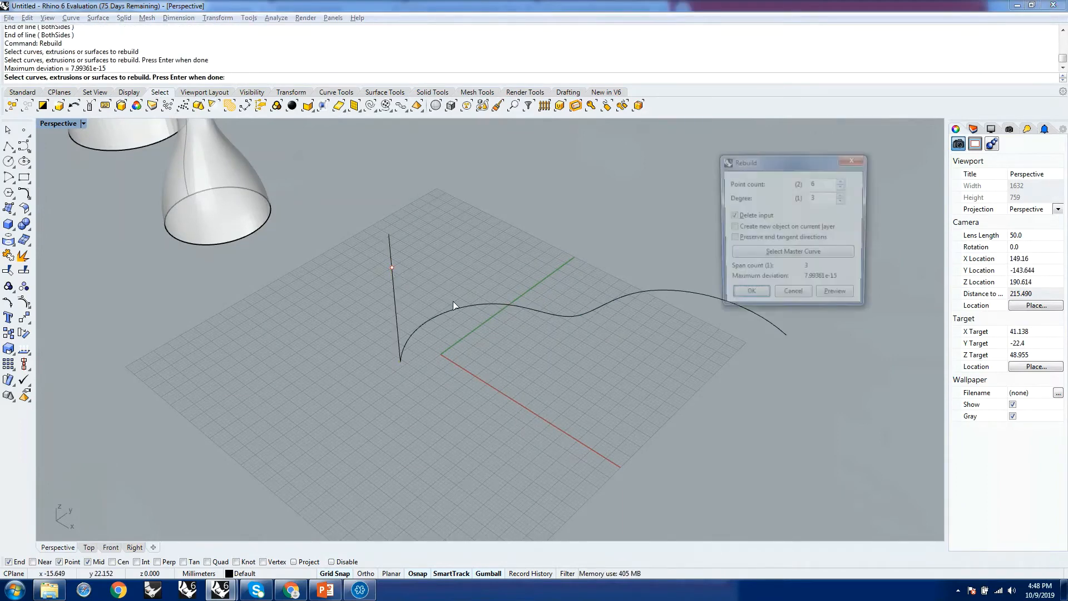
pyautogui.click(748, 296)
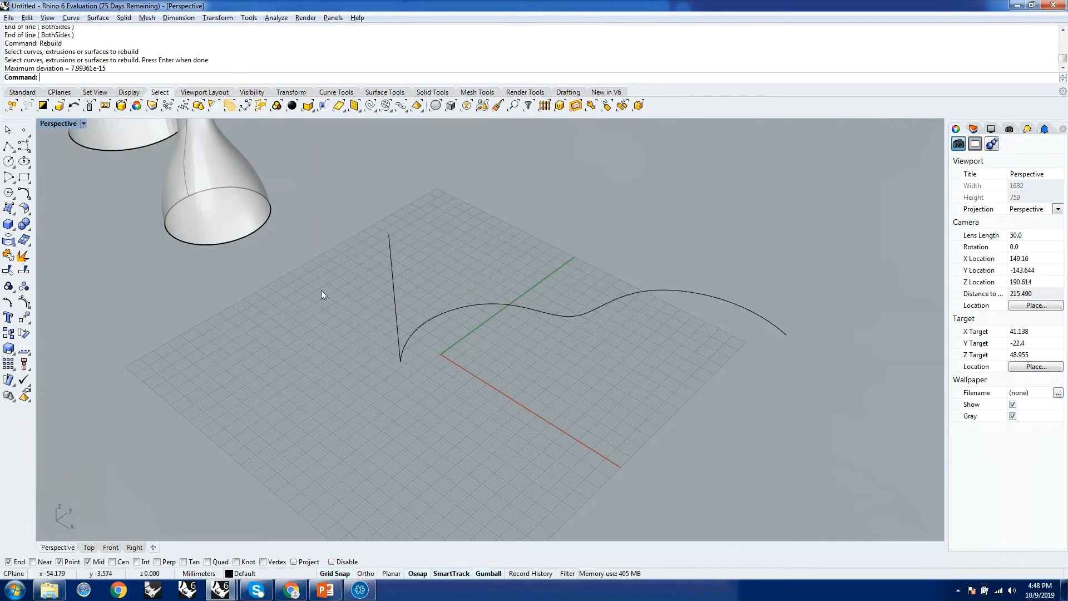
# Reshape the rebuilt line into an S-profile by moving an upper and a lower control point in opposite directions with the gumball.
pyautogui.click(389, 249)
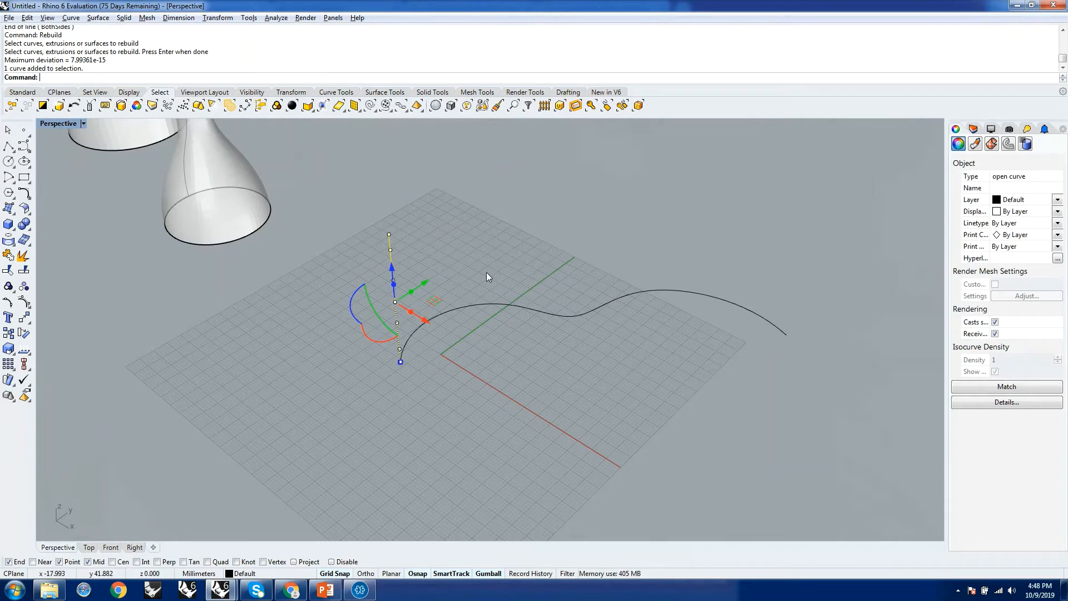
pyautogui.scroll(3, 370, 273)
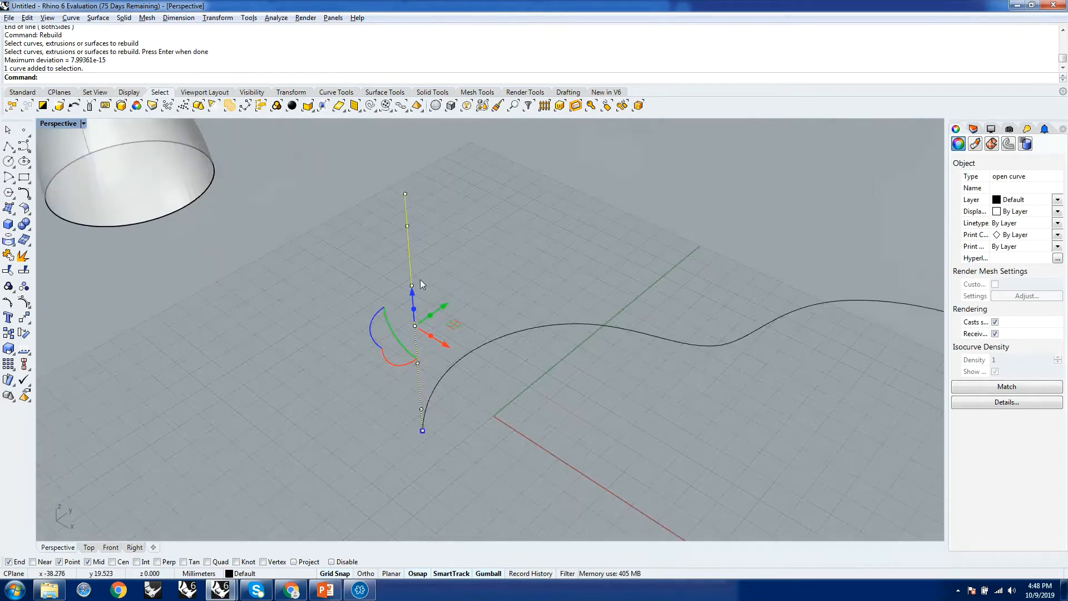
pyautogui.moveTo(391, 219); pyautogui.dragTo(448, 273)
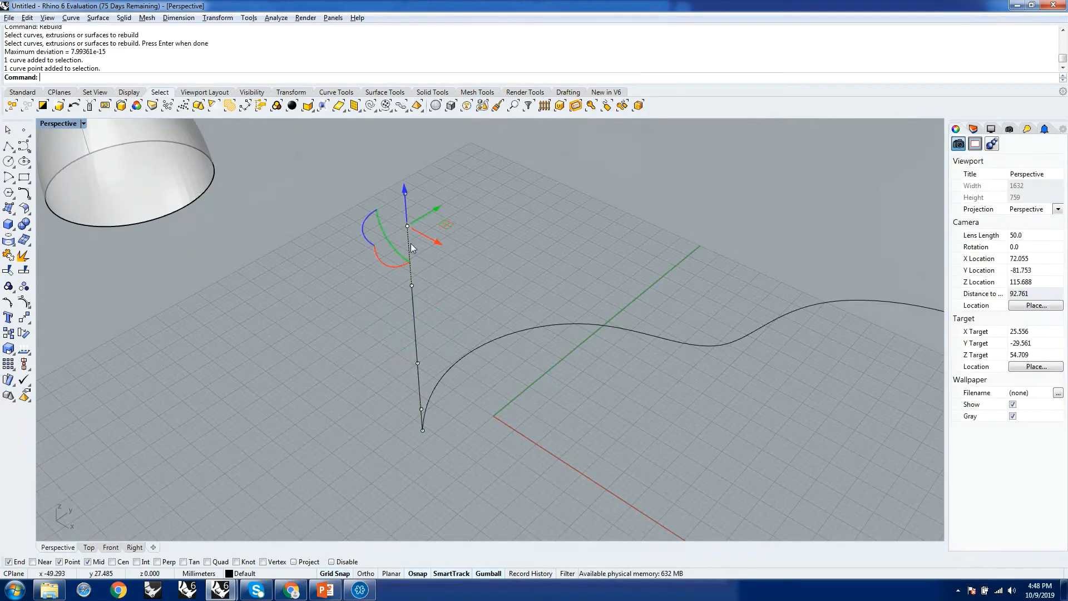
pyautogui.moveTo(429, 236); pyautogui.dragTo(471, 270)
pyautogui.moveTo(395, 349); pyautogui.dragTo(364, 353)
pyautogui.moveTo(518, 396); pyautogui.dragTo(459, 362, button='right')
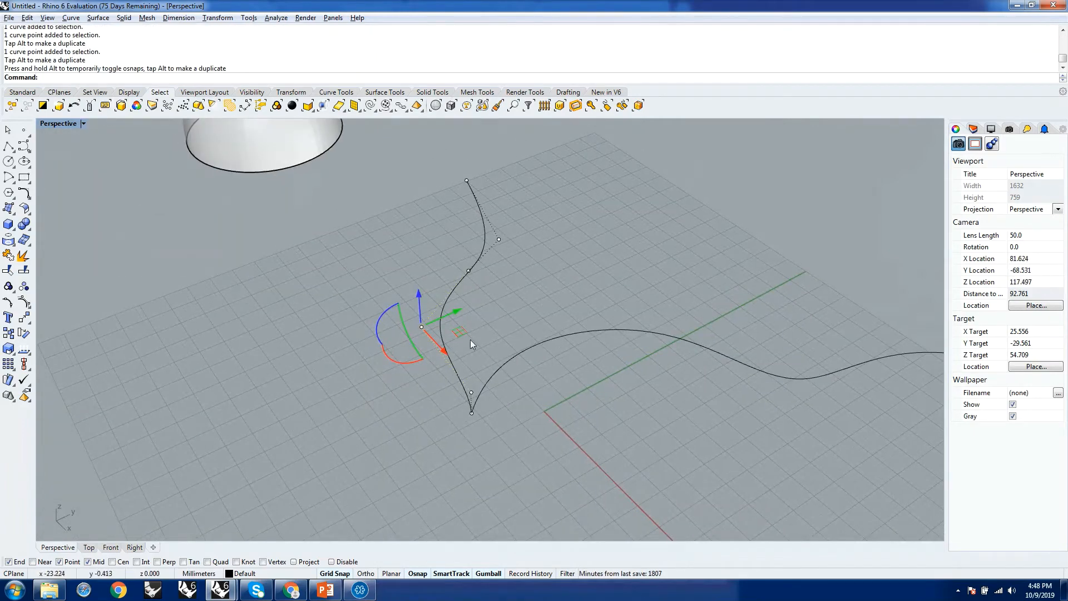
pyautogui.moveTo(475, 325)
pyautogui.mouseDown(button='right')
pyautogui.moveTo(435, 323)
pyautogui.moveTo(466, 330)
pyautogui.mouseUp(button='right')
pyautogui.press('Escape')
pyautogui.press('Escape')
# Examine the long curve on the grid and the upright profile curve by selecting each in turn.
pyautogui.scroll(-12, 539, 420)
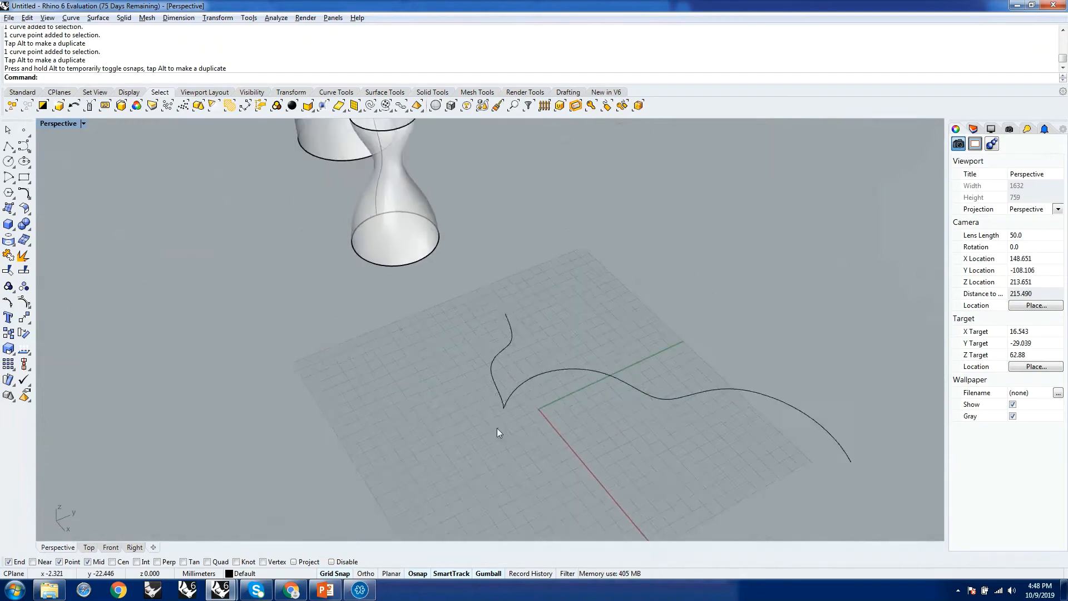
pyautogui.moveTo(496, 429); pyautogui.dragTo(552, 390, button='right')
pyautogui.scroll(5, 552, 390)
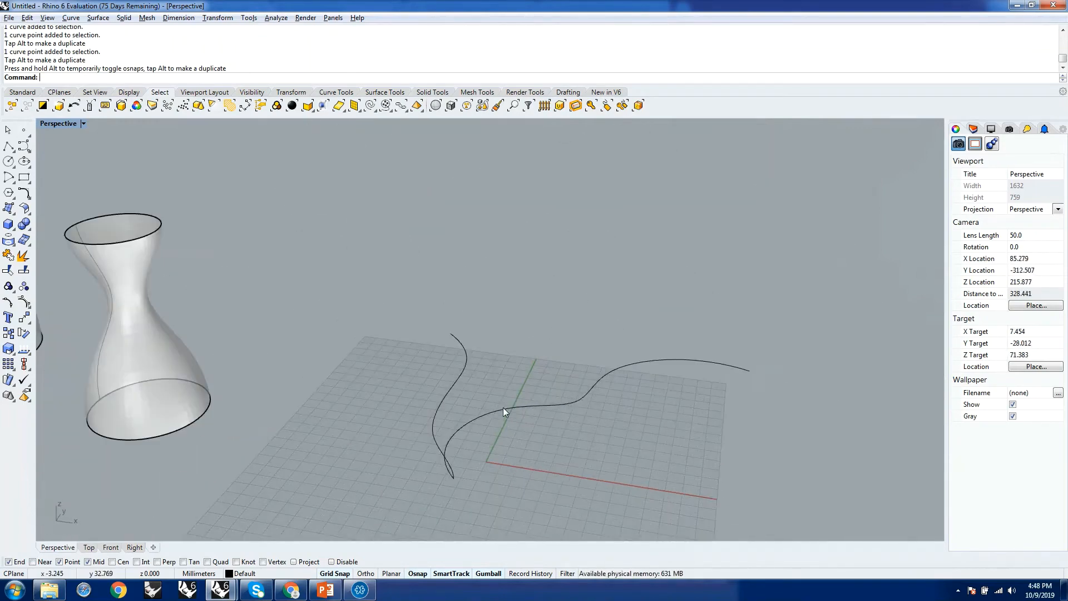
pyautogui.click(503, 407)
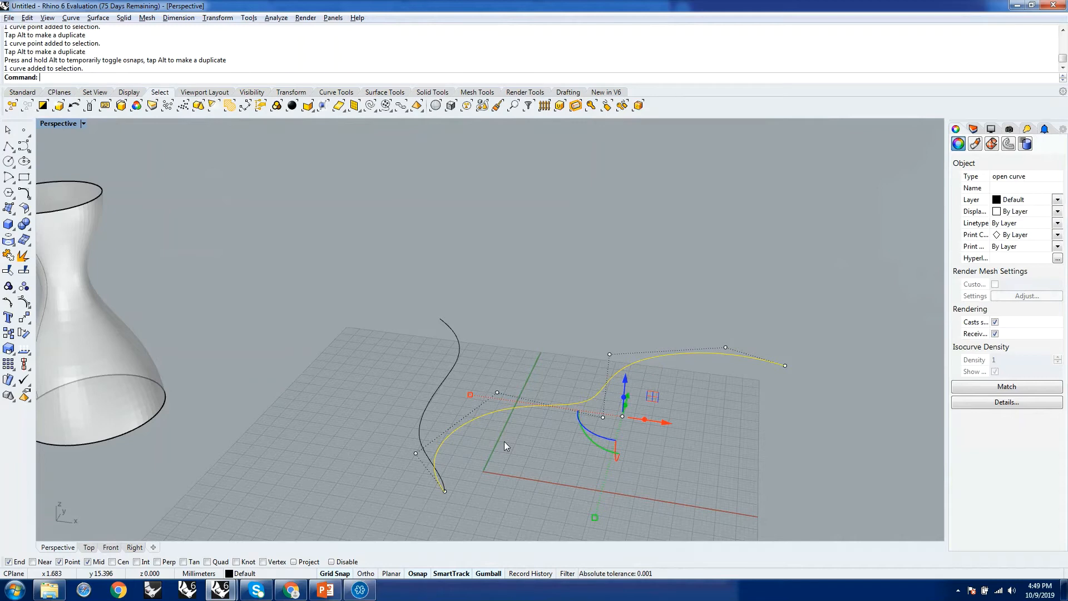
pyautogui.moveTo(563, 426)
pyautogui.mouseDown(button='right')
pyautogui.moveTo(496, 420)
pyautogui.moveTo(572, 416)
pyautogui.moveTo(558, 426)
pyautogui.mouseUp(button='right')
pyautogui.click(461, 338)
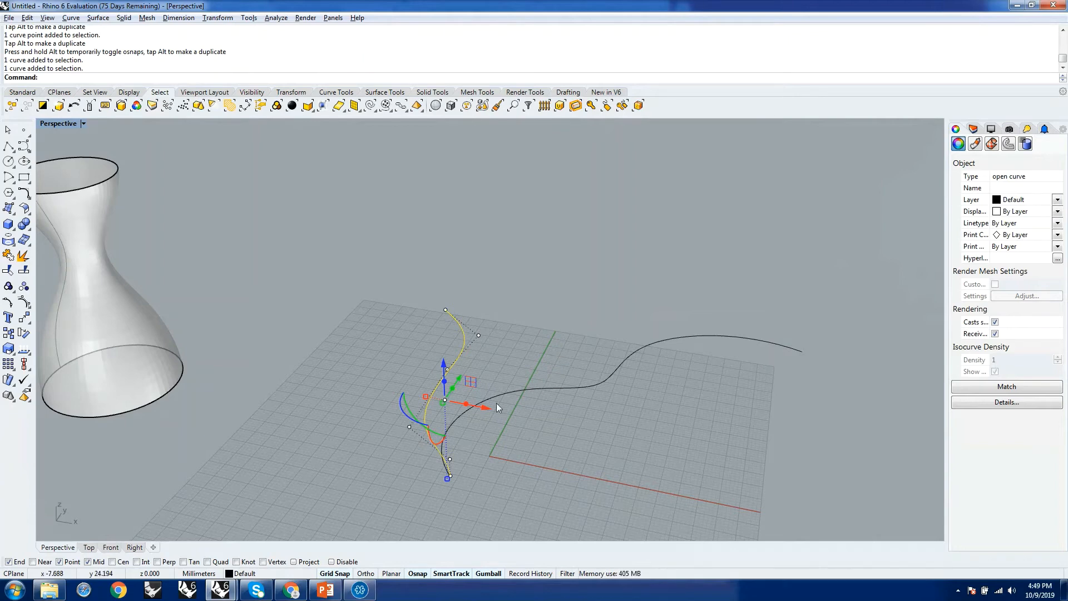
pyautogui.moveTo(496, 403); pyautogui.dragTo(514, 379, button='right')
pyautogui.click(542, 346)
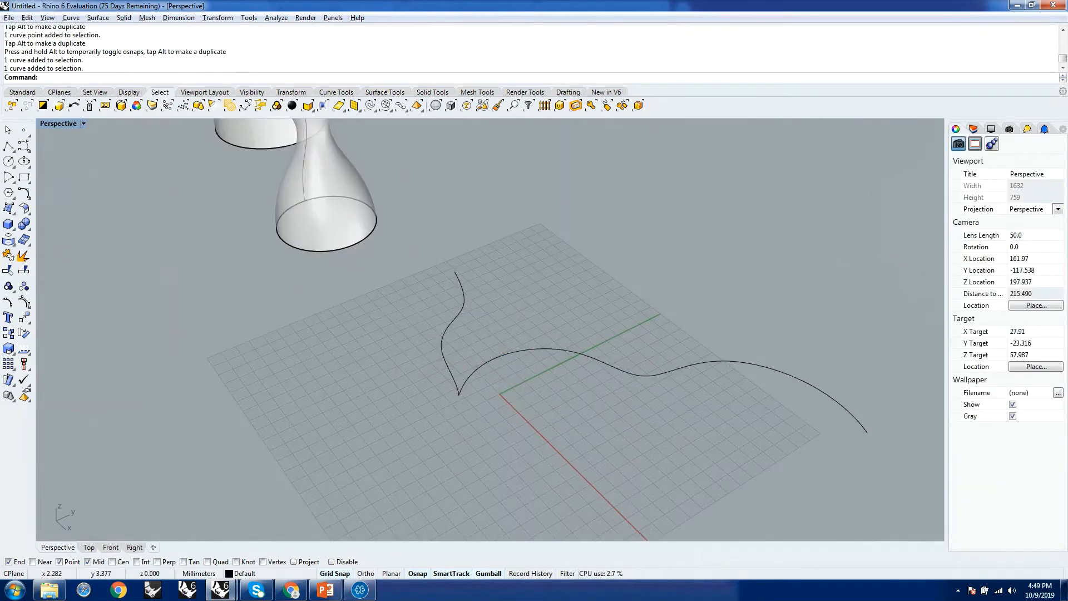
# Start a Sweep1 surface with the long S-shaped curve on the grid as its rail.
pyautogui.write('Sweep1')
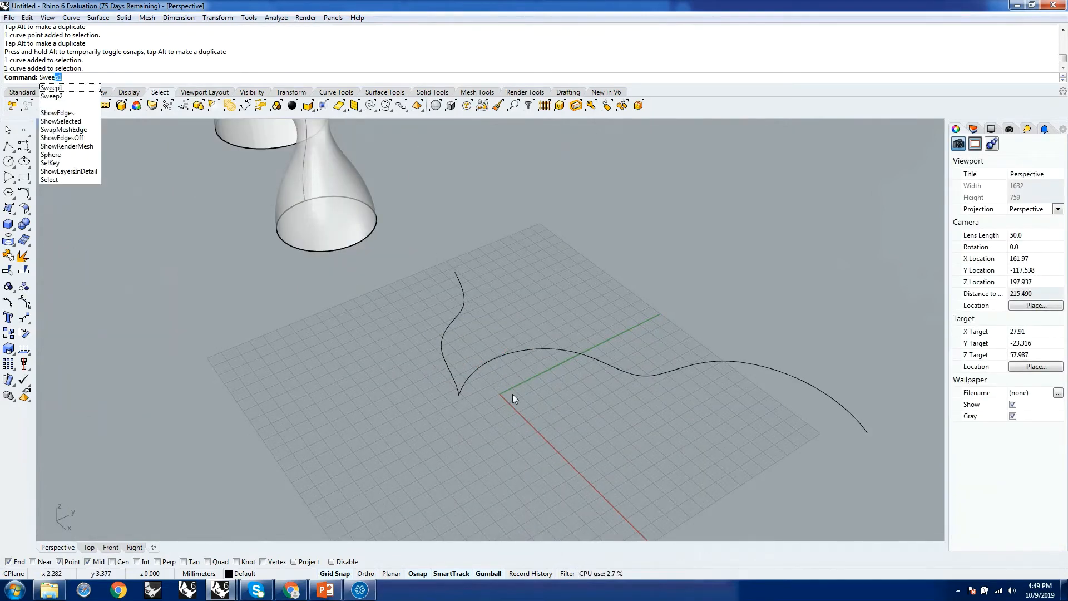
pyautogui.press('Return')
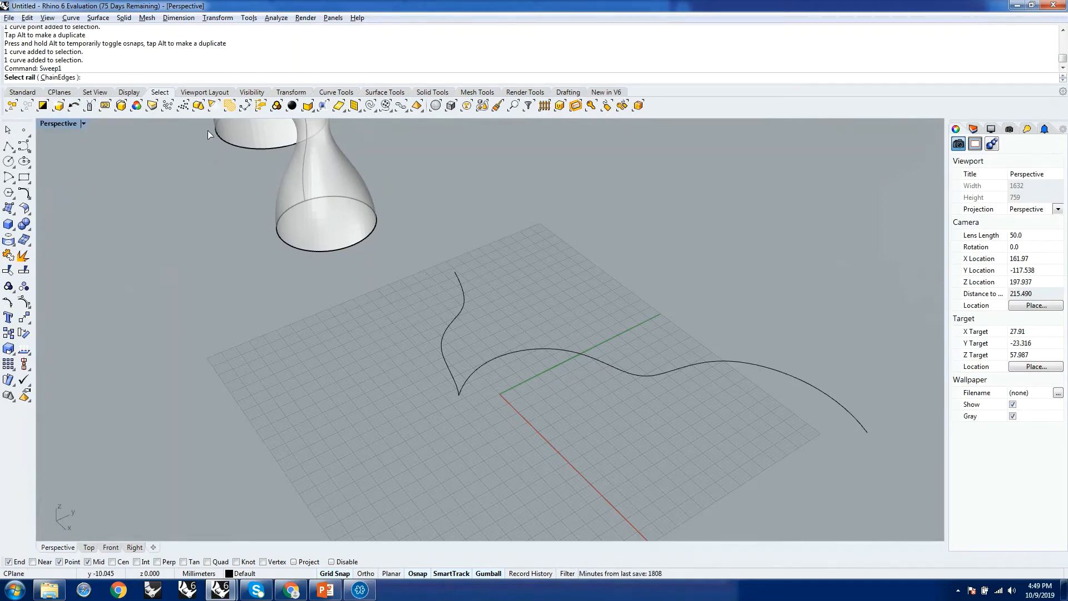
pyautogui.click(469, 379)
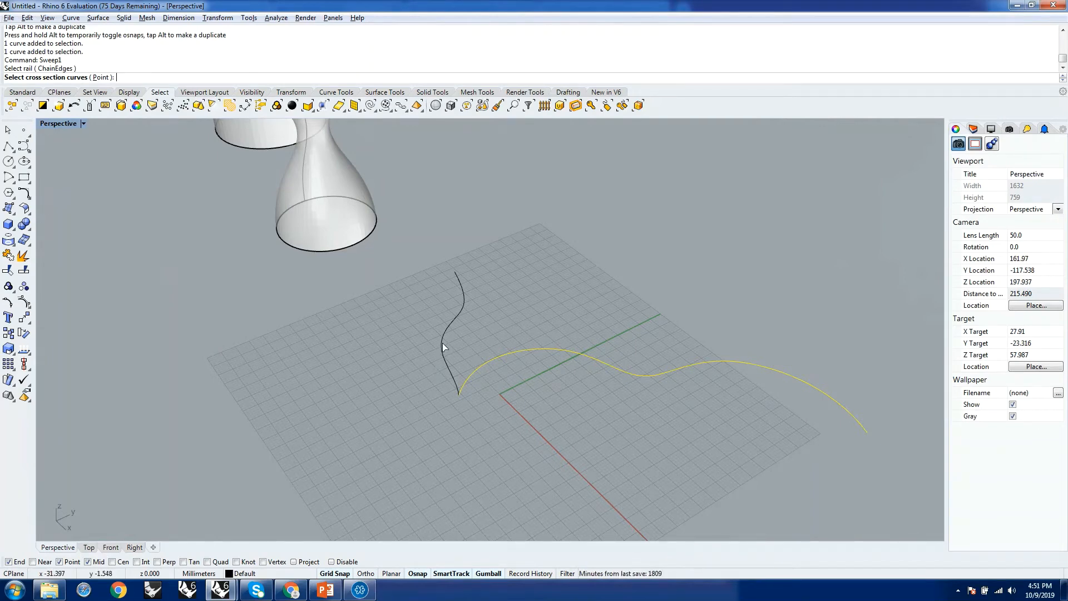
# Use the upright S-shaped curve as the sweep's cross section and set the frame style to Freeform.
pyautogui.click(443, 342)
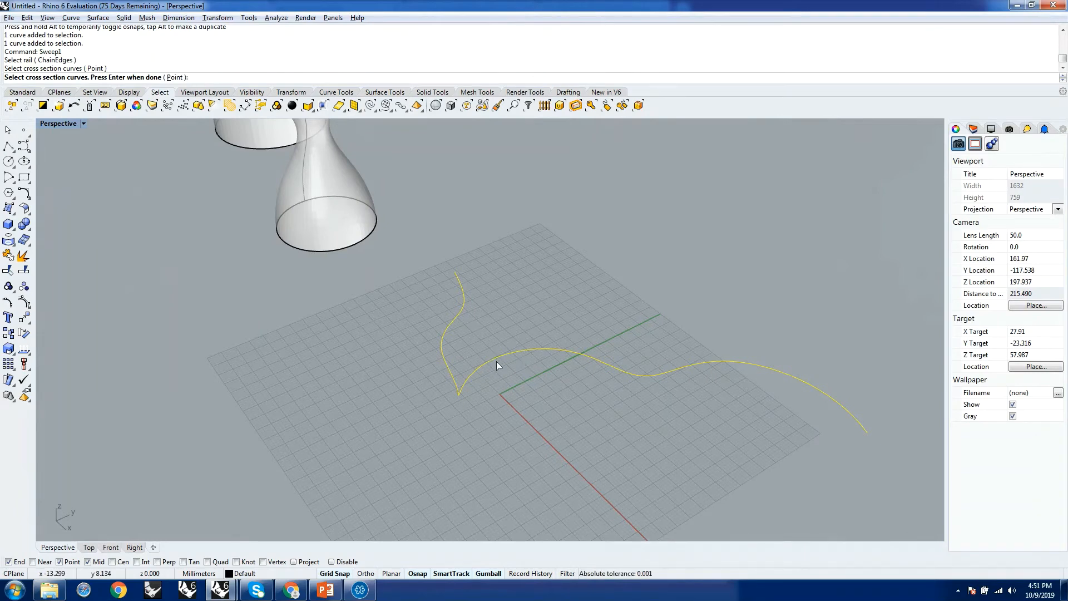
pyautogui.press('Return')
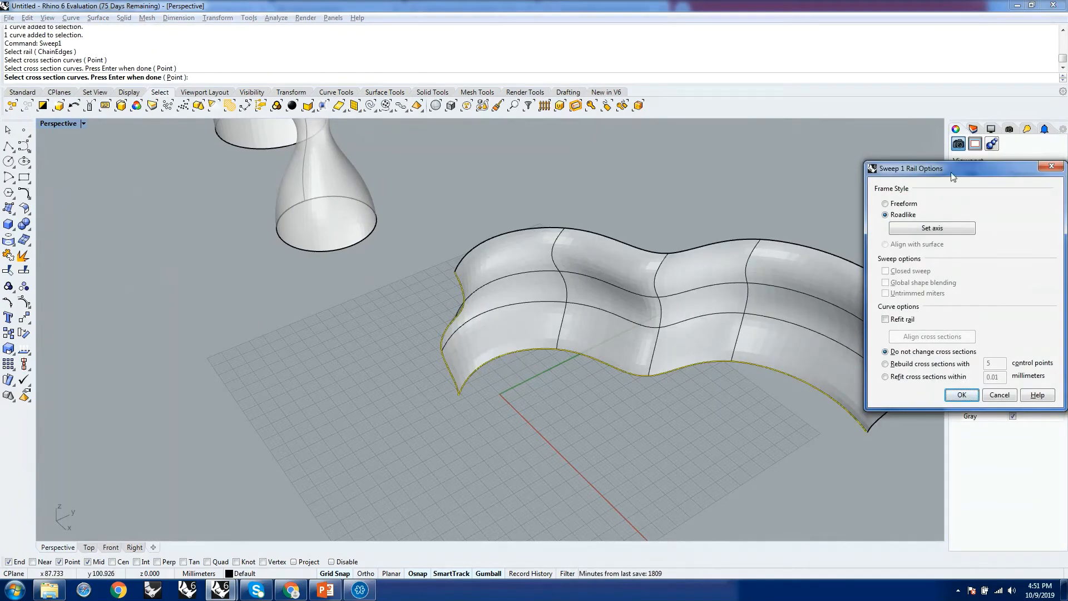
pyautogui.moveTo(956, 172); pyautogui.dragTo(144, 219)
pyautogui.moveTo(559, 398); pyautogui.dragTo(595, 312, button='right')
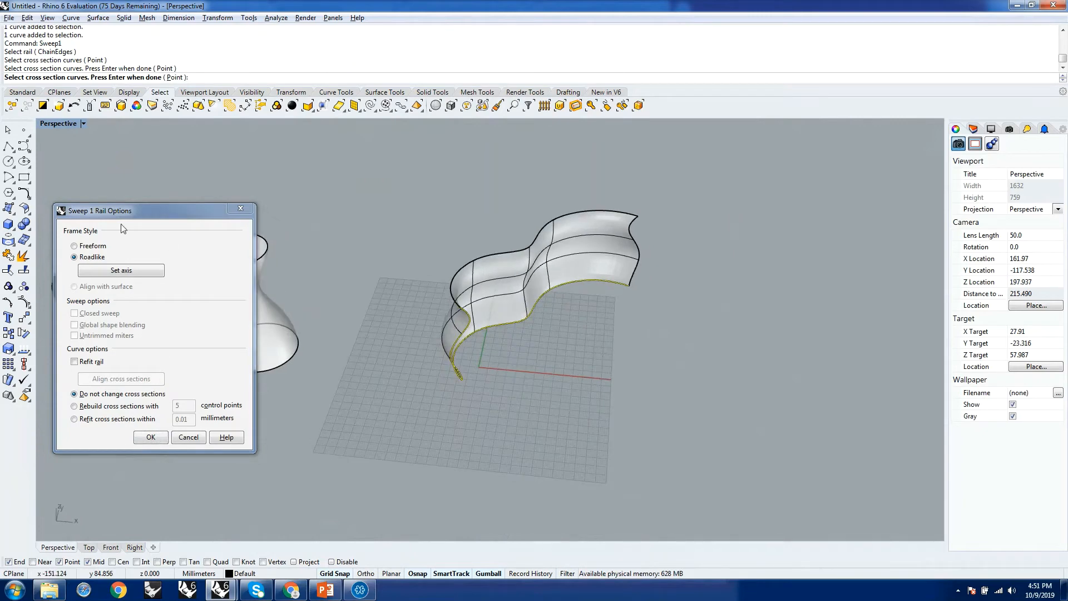
pyautogui.moveTo(135, 211); pyautogui.dragTo(161, 150)
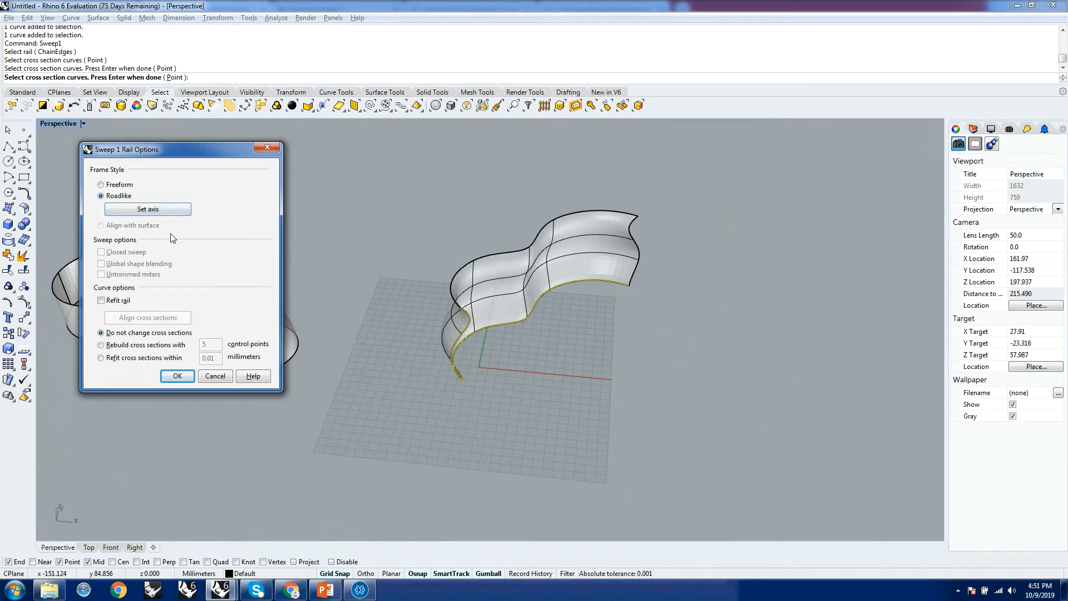
pyautogui.moveTo(540, 328); pyautogui.dragTo(513, 307, button='right')
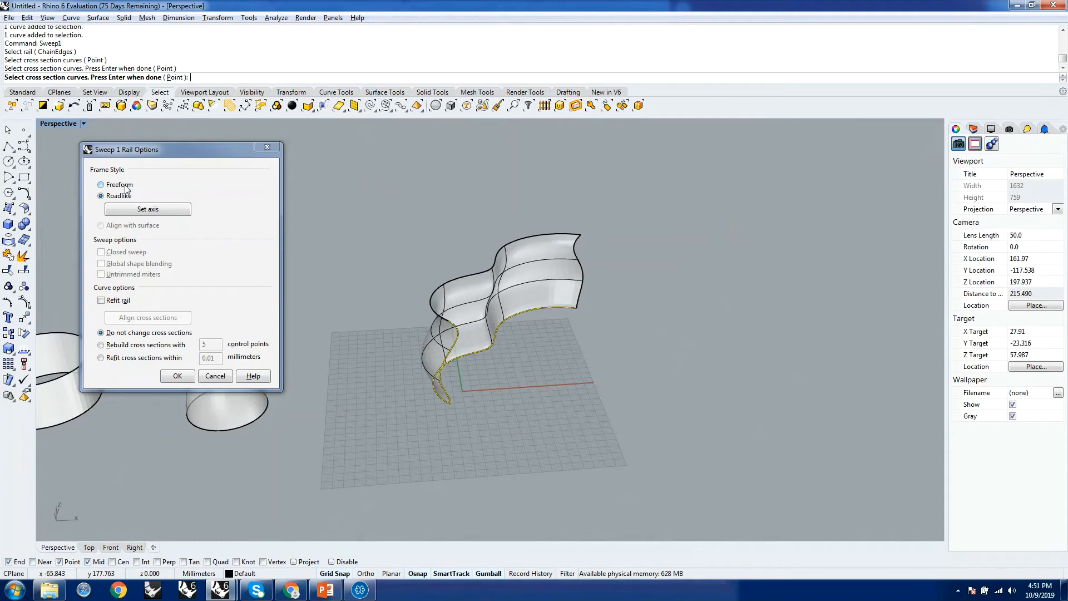
pyautogui.click(108, 186)
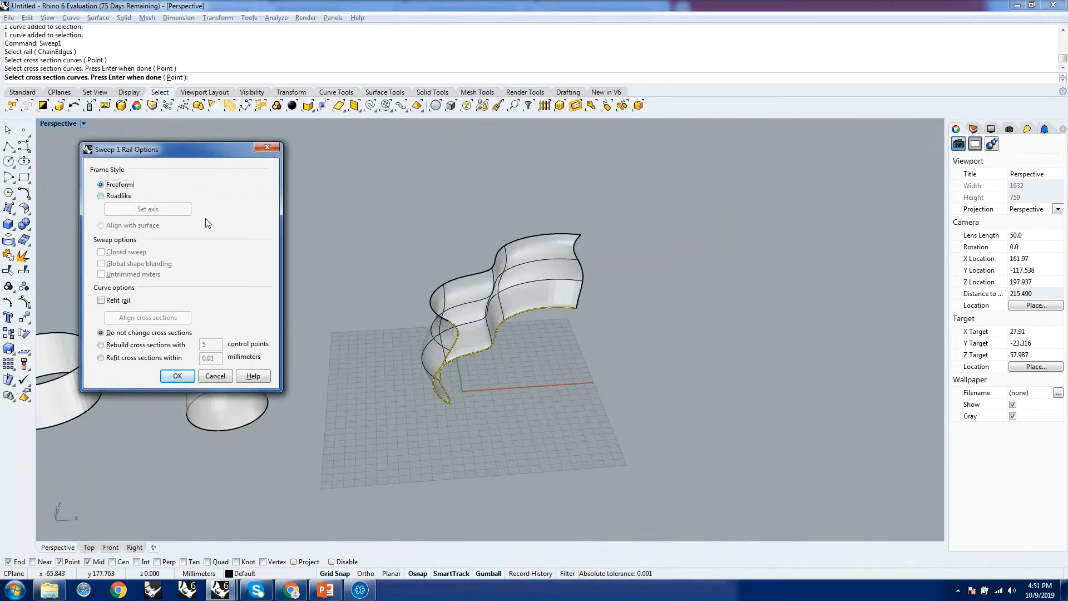
pyautogui.moveTo(601, 363); pyautogui.dragTo(489, 390, button='right')
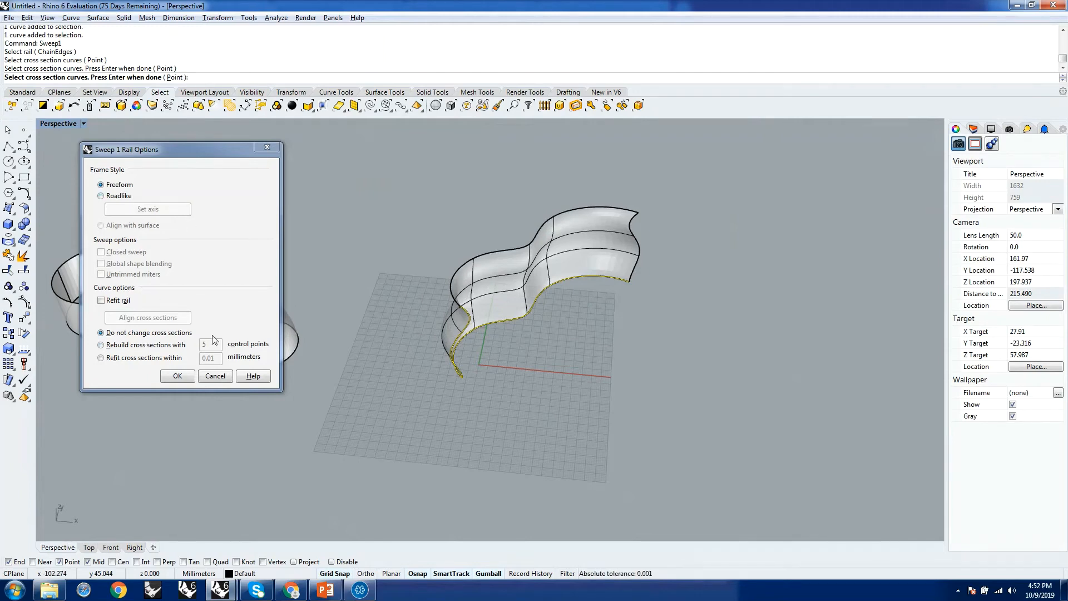
# Try rebuilding the sweep's cross sections with 50 control points.
pyautogui.click(153, 347)
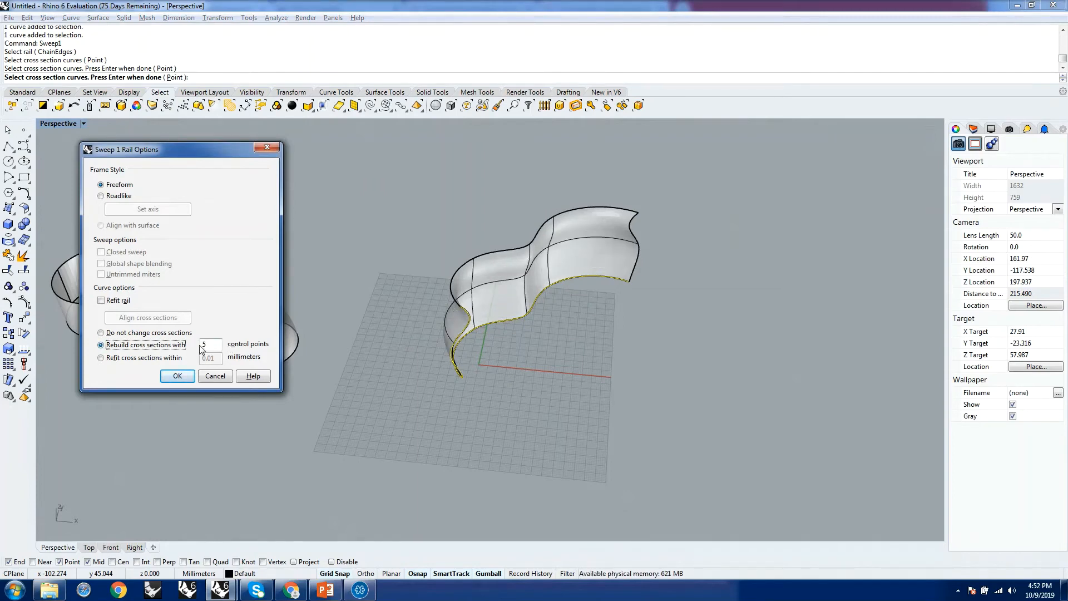
pyautogui.click(205, 344)
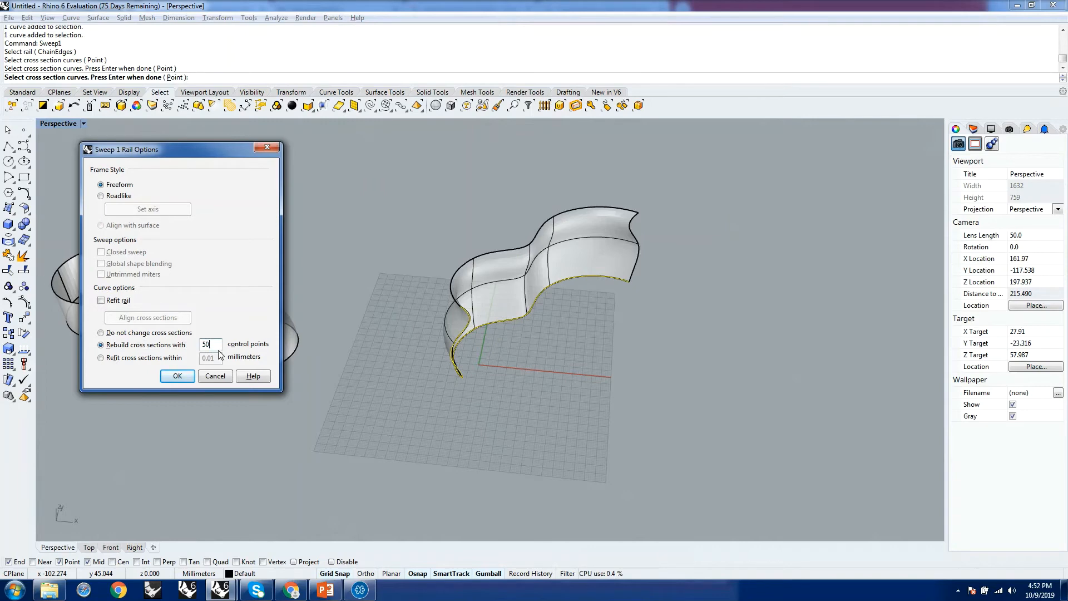
pyautogui.hotkey('alt', 'd')
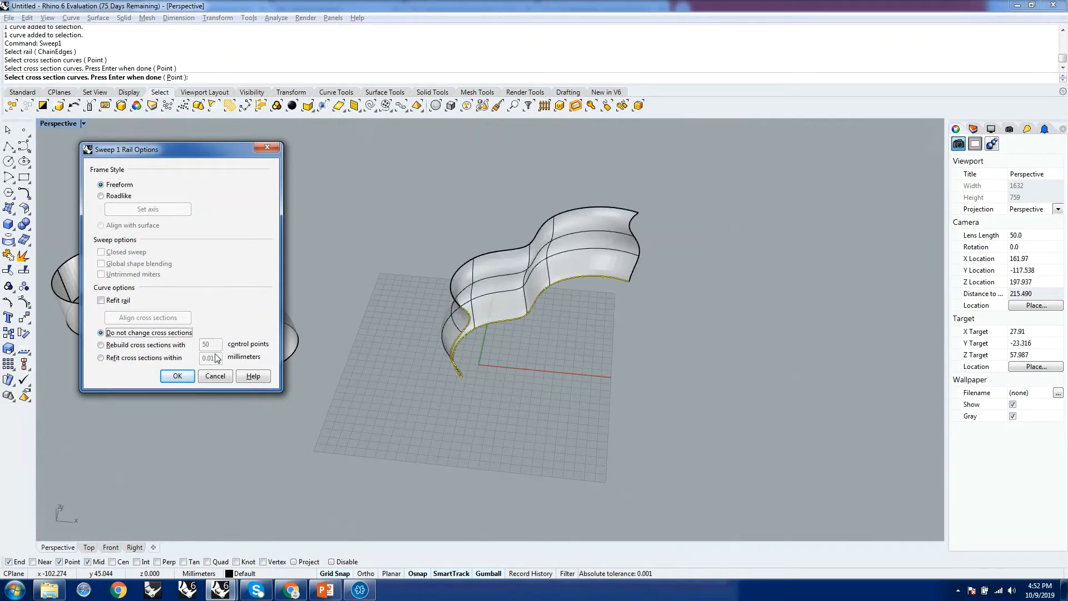
pyautogui.click(130, 346)
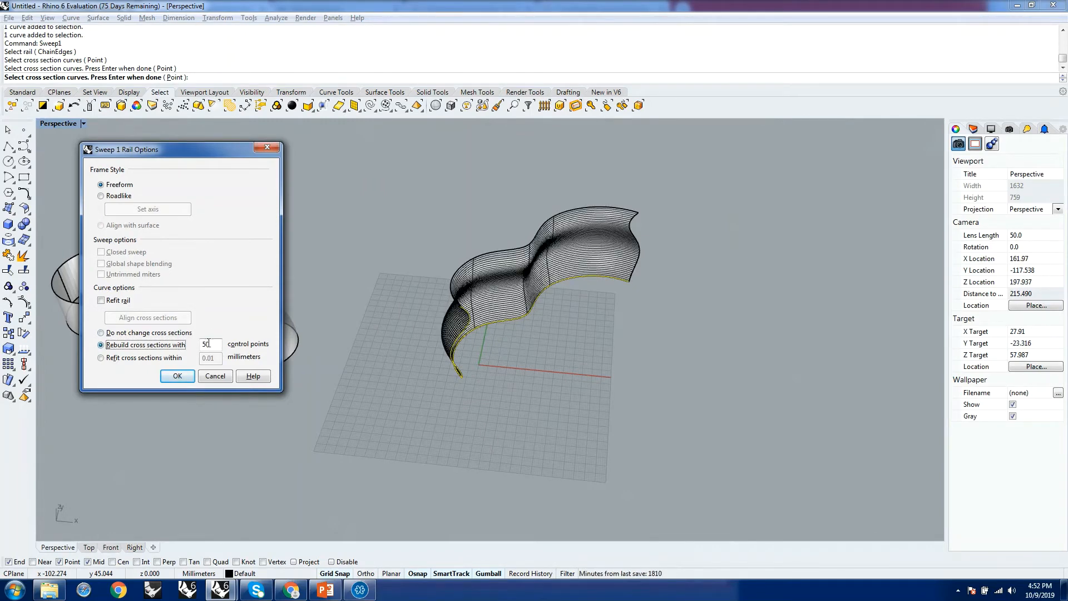
# Examine the dense surface lines on the previewed sweep from several angles and distances.
pyautogui.moveTo(627, 329); pyautogui.dragTo(492, 351, button='right')
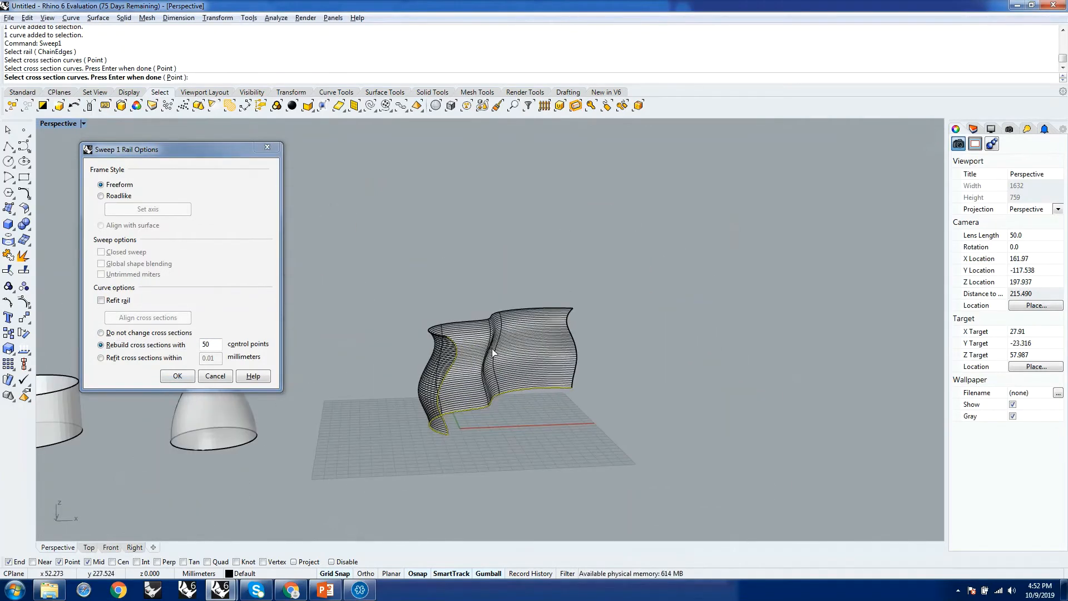
pyautogui.scroll(10, 492, 352)
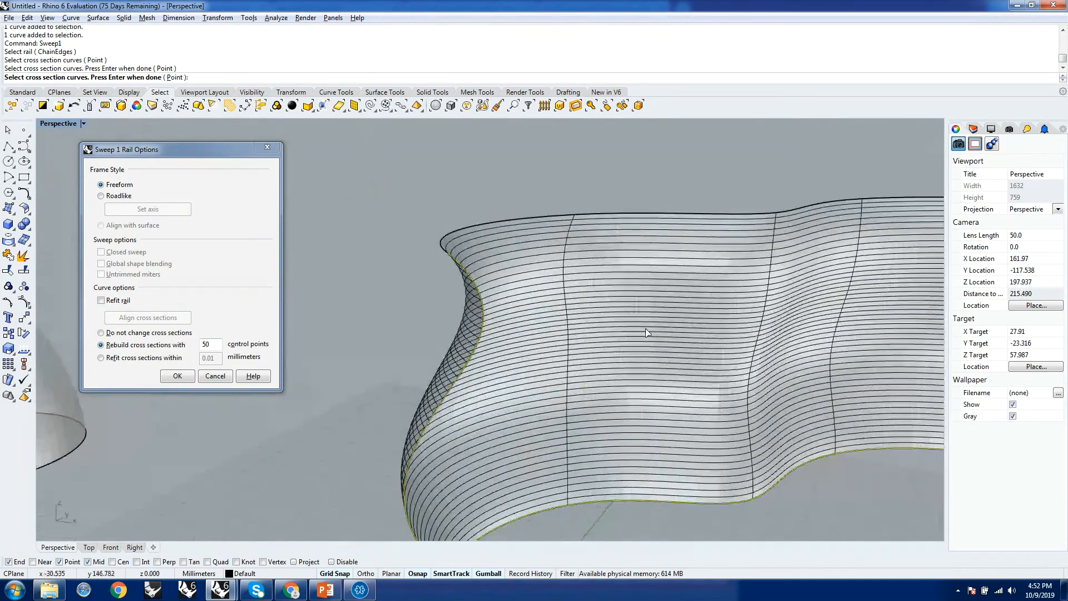
pyautogui.scroll(-8, 647, 333)
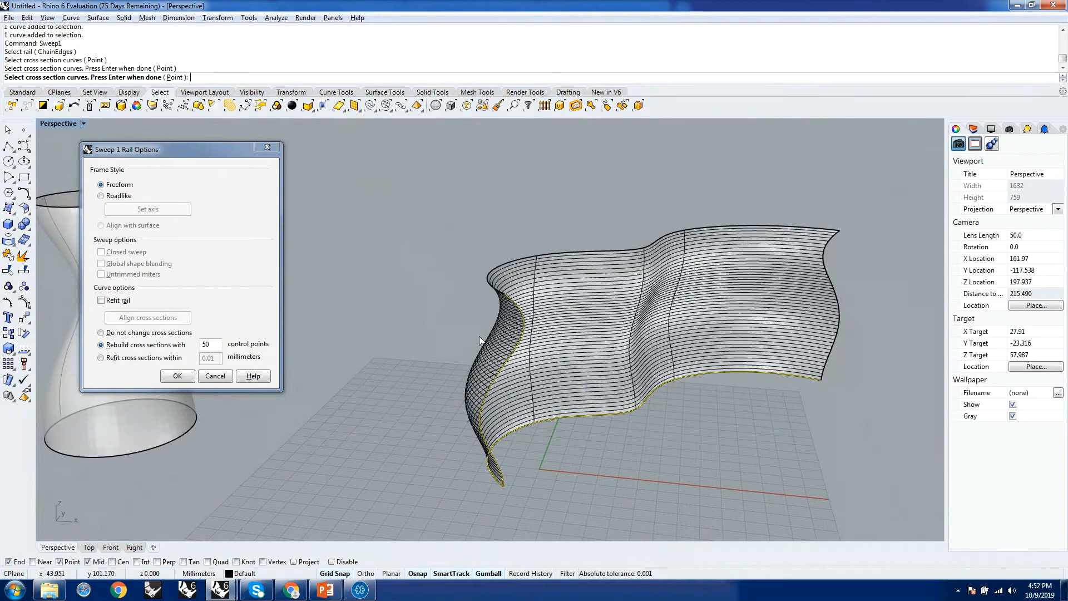
pyautogui.moveTo(747, 312); pyautogui.dragTo(668, 333, button='right')
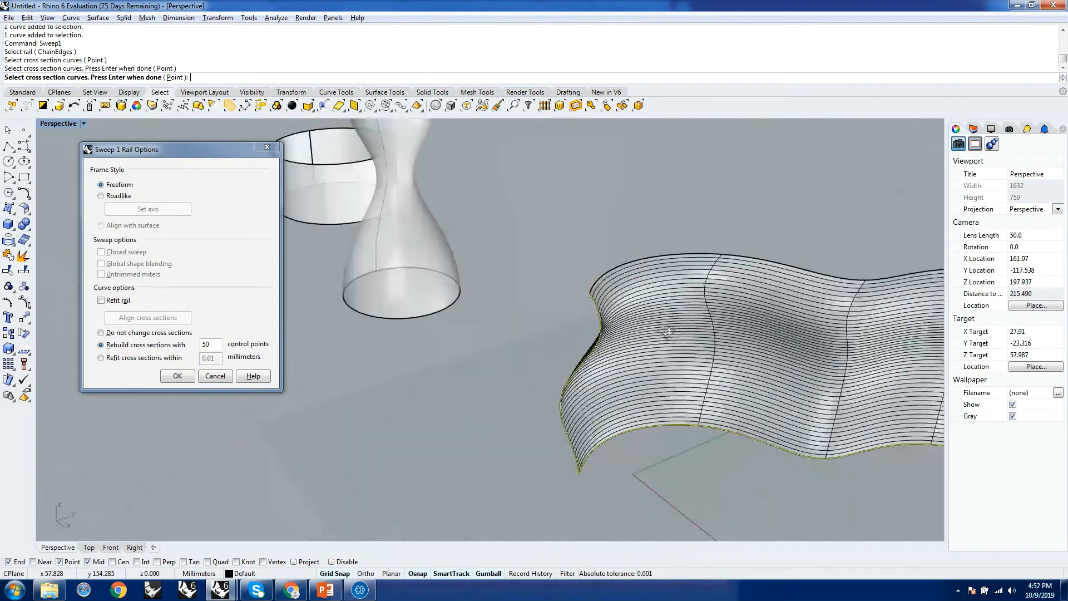
pyautogui.moveTo(663, 378); pyautogui.dragTo(566, 437, button='right')
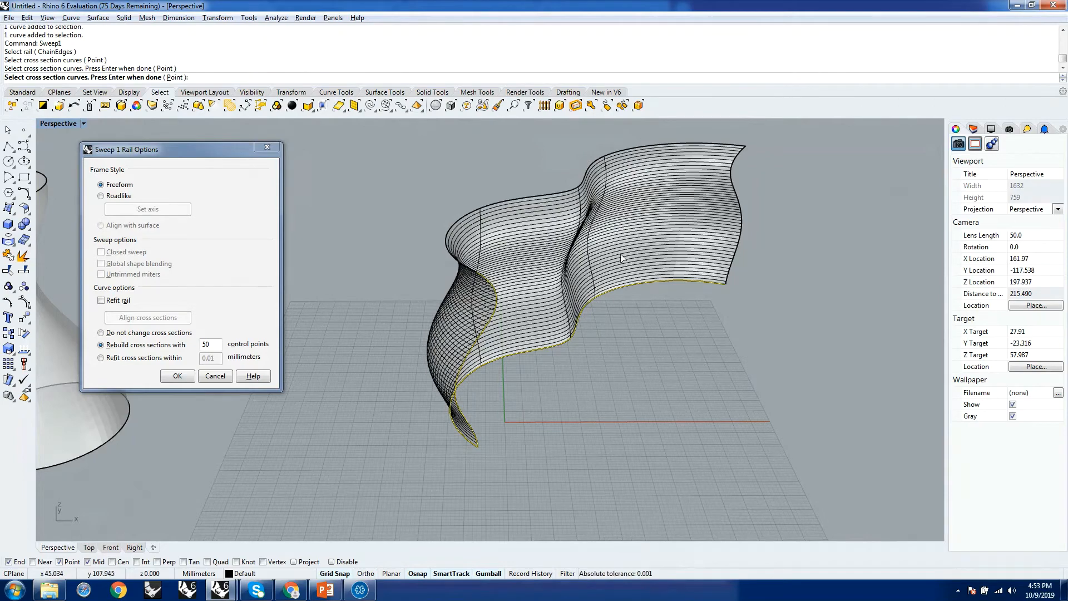
pyautogui.moveTo(621, 256); pyautogui.dragTo(839, 315, button='right')
pyautogui.scroll(-5, 634, 267)
pyautogui.scroll(5, 763, 327)
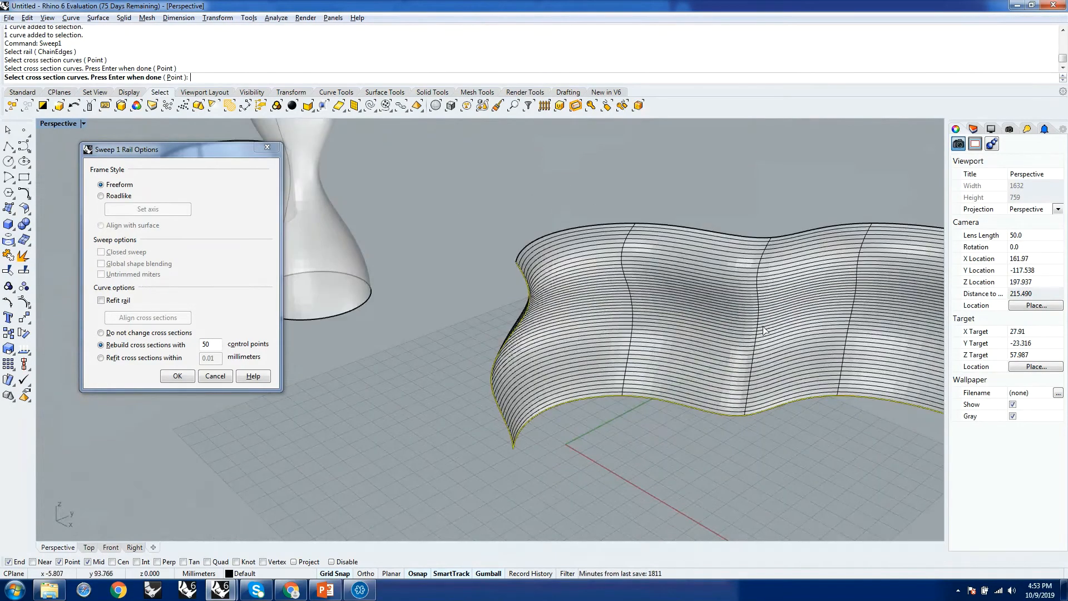
pyautogui.moveTo(764, 331)
pyautogui.mouseDown(button='right')
pyautogui.moveTo(944, 286)
pyautogui.moveTo(76, 274)
pyautogui.moveTo(215, 279)
pyautogui.moveTo(90, 301)
pyautogui.moveTo(892, 300)
pyautogui.moveTo(648, 300)
pyautogui.mouseUp(button='right')
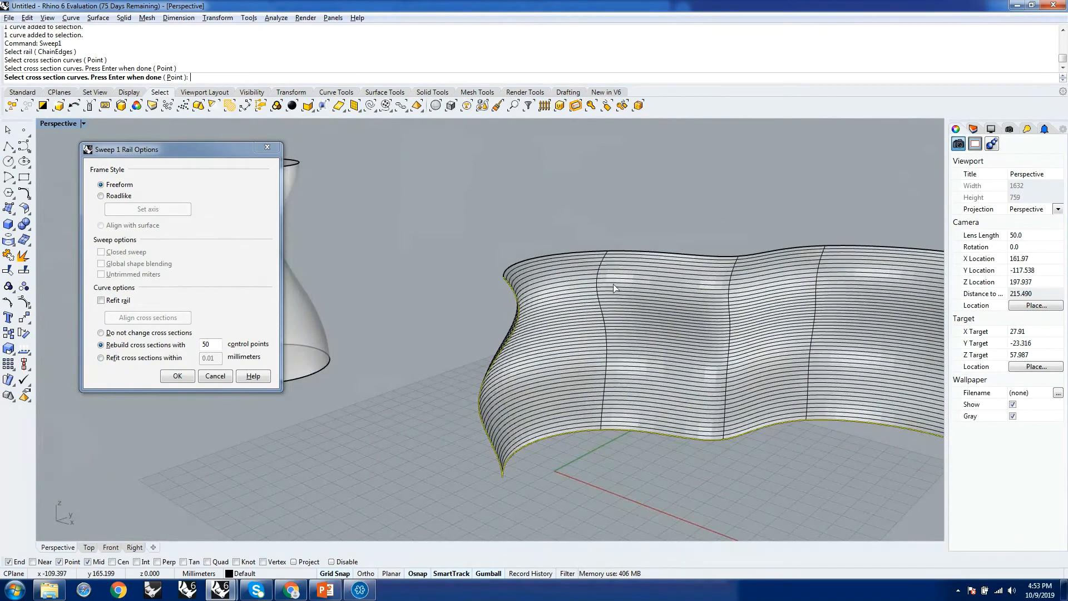
pyautogui.scroll(-12, 548, 288)
pyautogui.moveTo(549, 288); pyautogui.dragTo(579, 297, button='right')
pyautogui.scroll(4, 608, 280)
pyautogui.scroll(3, 579, 297)
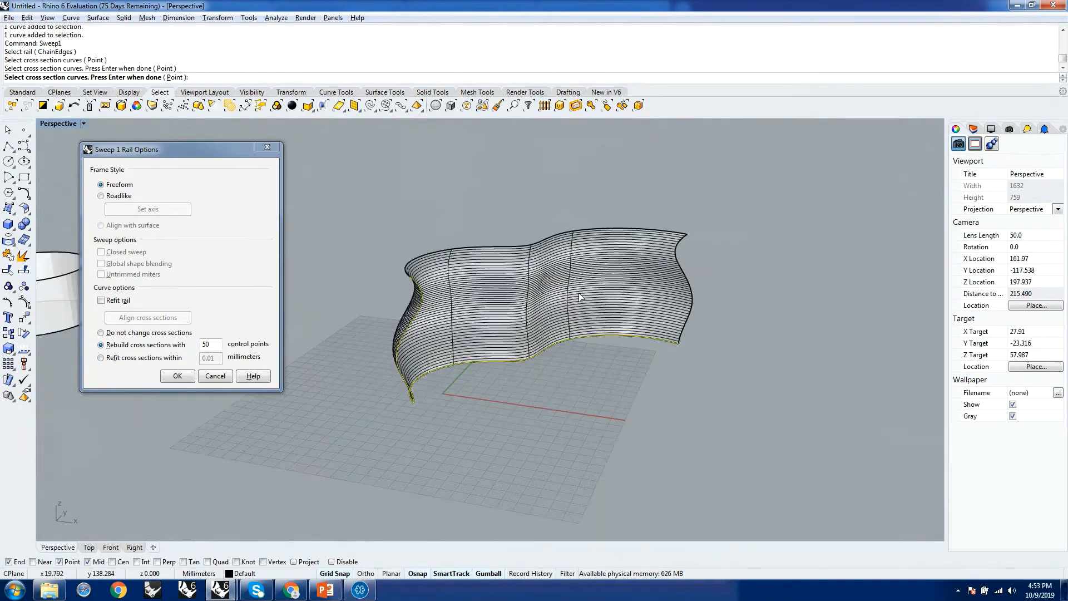
pyautogui.scroll(2, 580, 297)
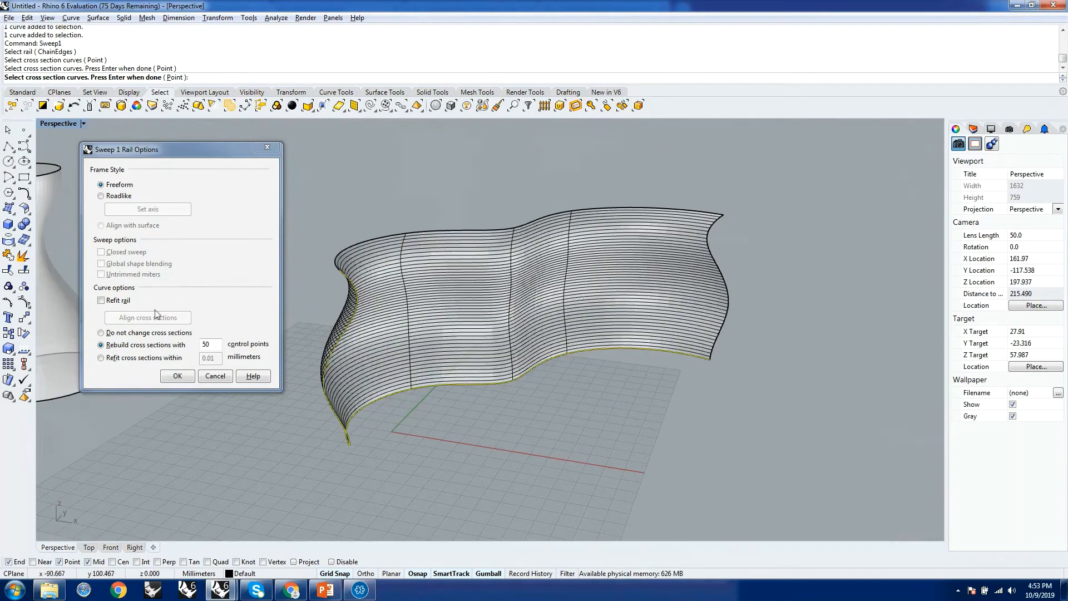
# Preview the sweep with cross sections refit within 0.01 millimeters, and switch back to rebuilding them with 50 control points.
pyautogui.click(131, 359)
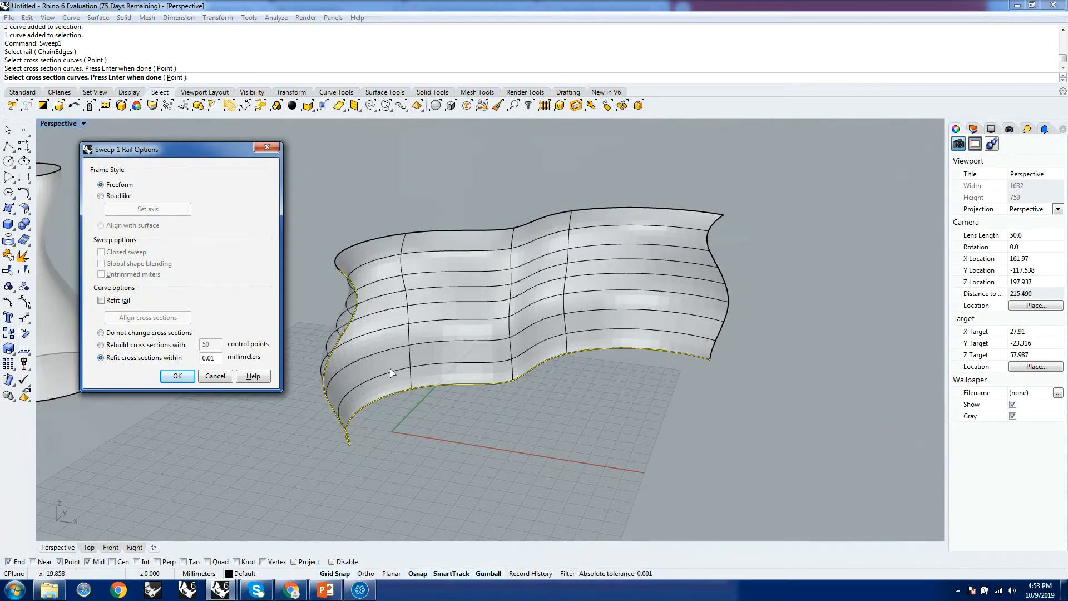
pyautogui.moveTo(361, 393)
pyautogui.mouseDown(button='right')
pyautogui.moveTo(446, 375)
pyautogui.moveTo(371, 408)
pyautogui.mouseUp(button='right')
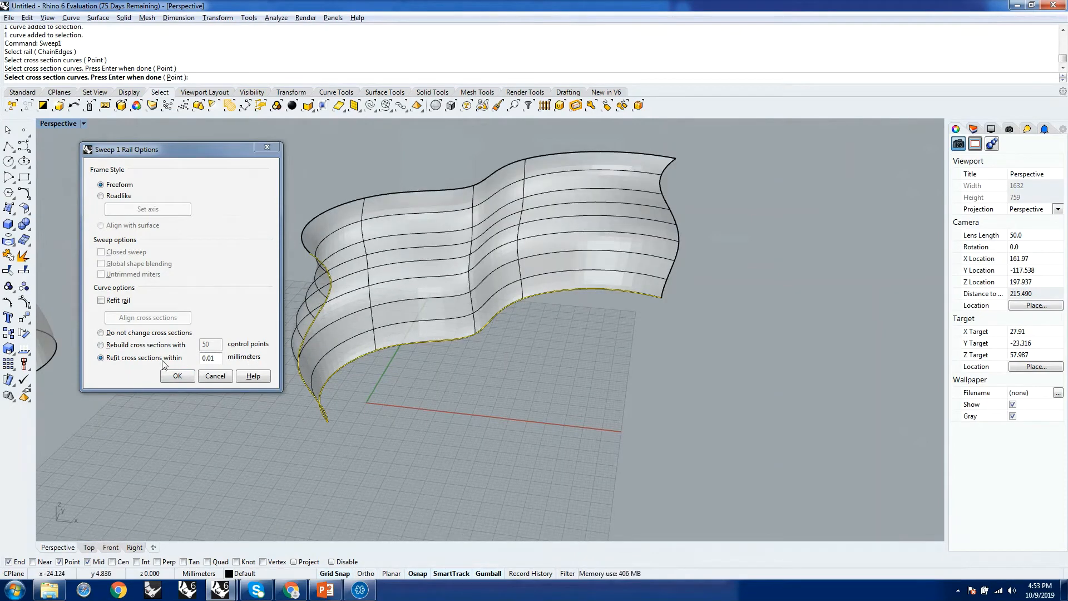
pyautogui.click(122, 343)
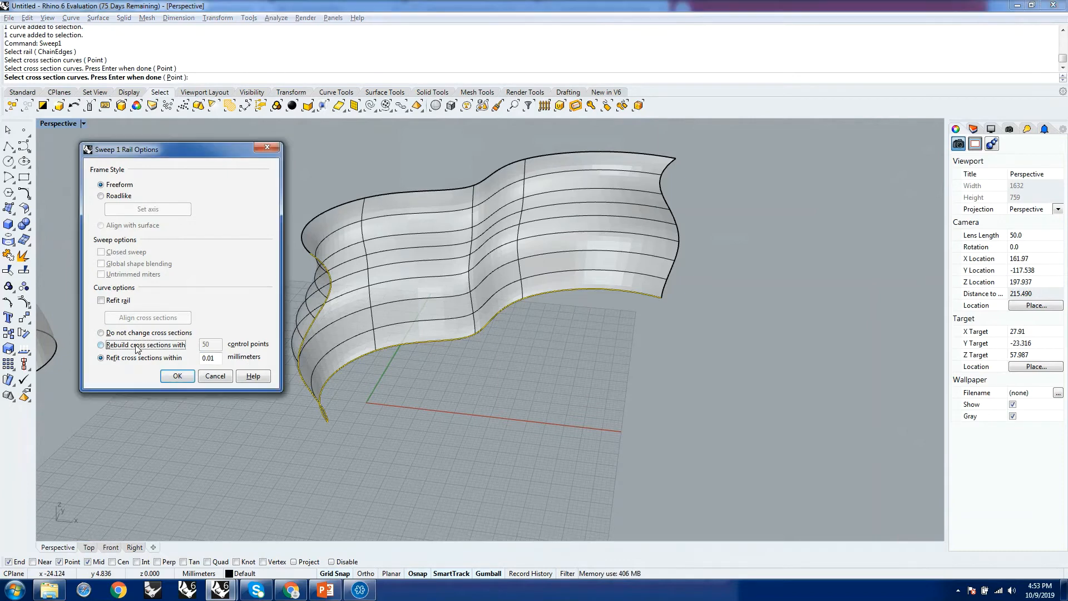
# Set the sweep to leave its cross sections unchanged and create the surface.
pyautogui.click(108, 334)
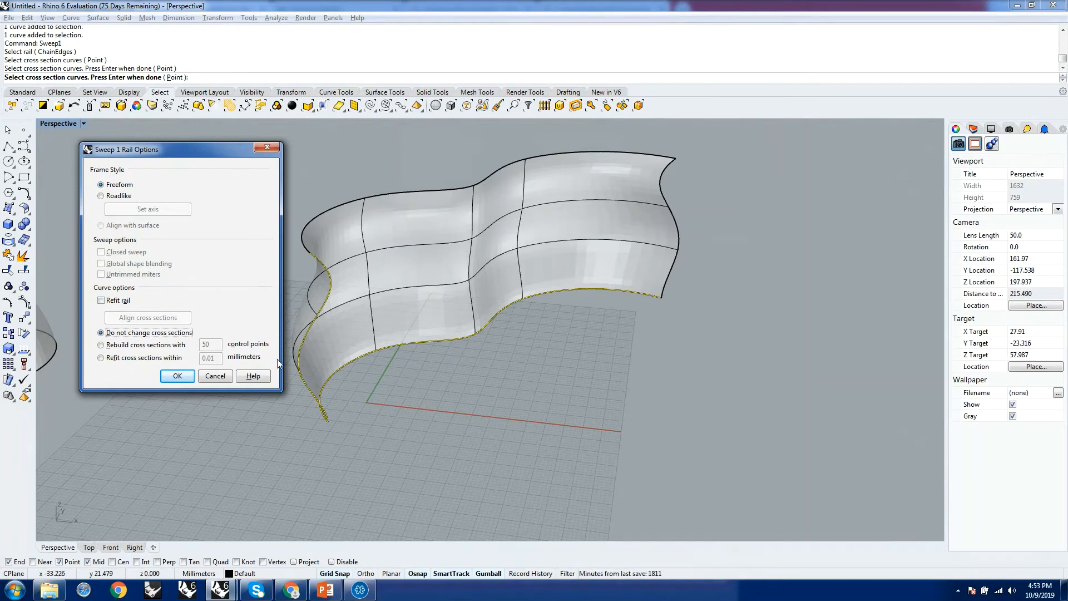
pyautogui.click(181, 378)
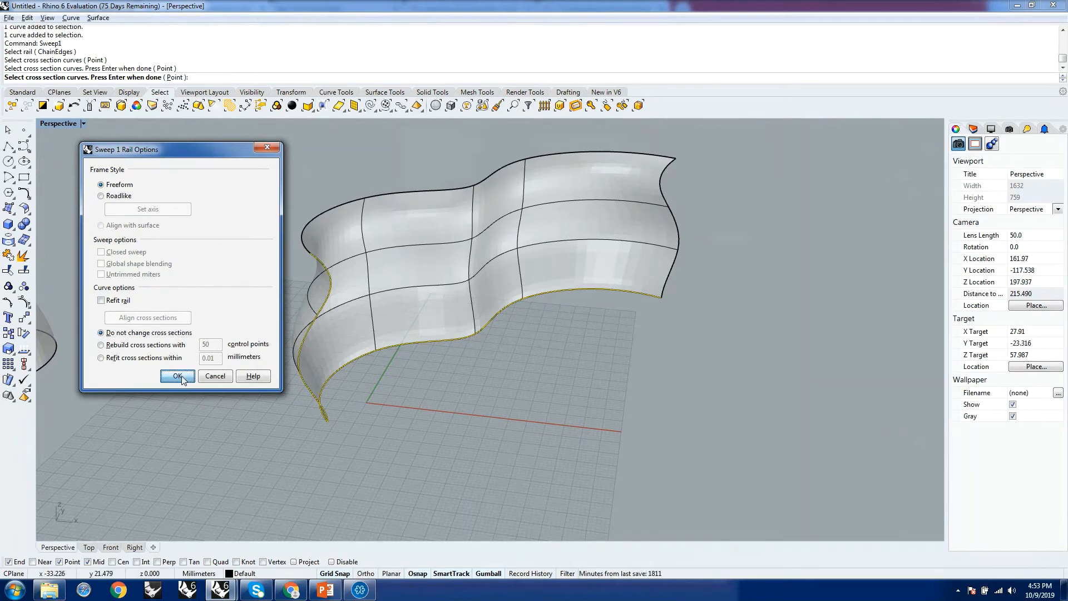
# Select the rail and profile curves on the swept surface's edges and move them together along the X axis, clear of the surface.
pyautogui.scroll(-4, 448, 416)
pyautogui.moveTo(421, 412); pyautogui.dragTo(386, 408, button='right')
pyautogui.scroll(5, 378, 398)
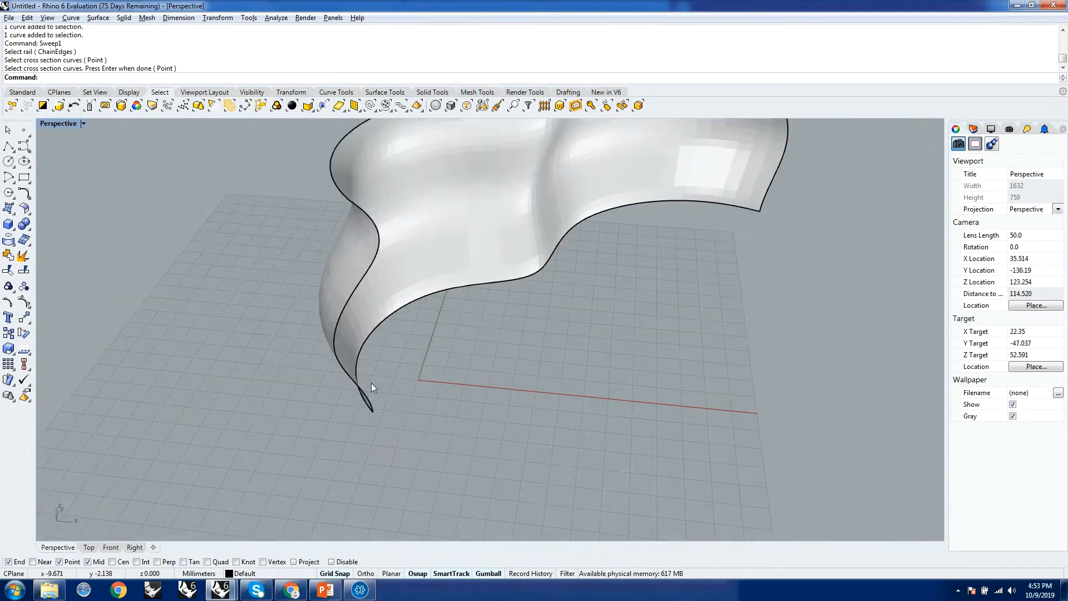
pyautogui.click(360, 367)
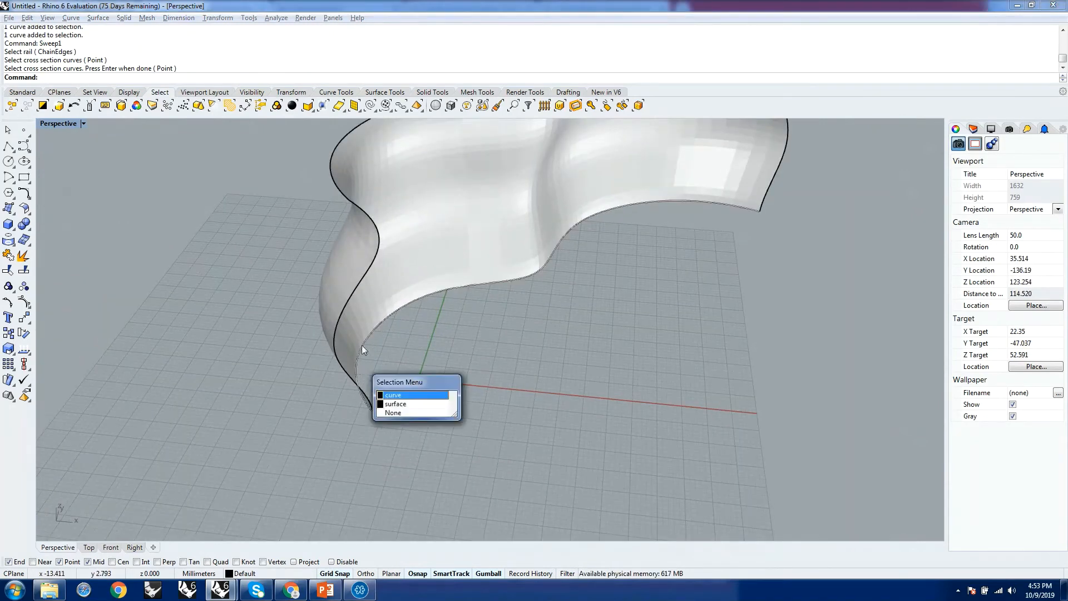
pyautogui.click(397, 395)
pyautogui.scroll(-5, 437, 382)
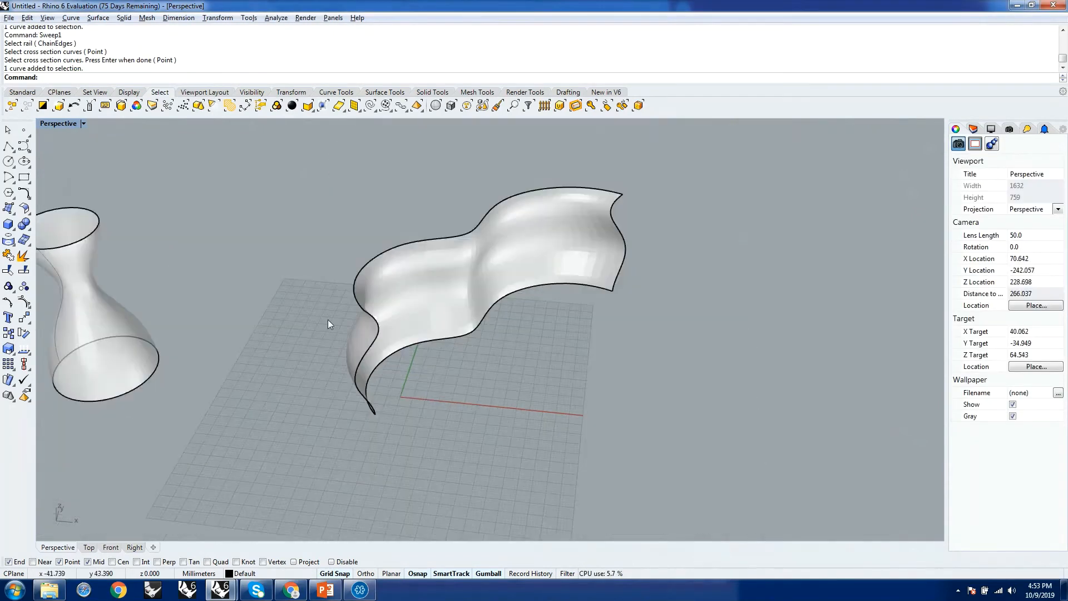
pyautogui.moveTo(452, 405); pyautogui.dragTo(491, 465)
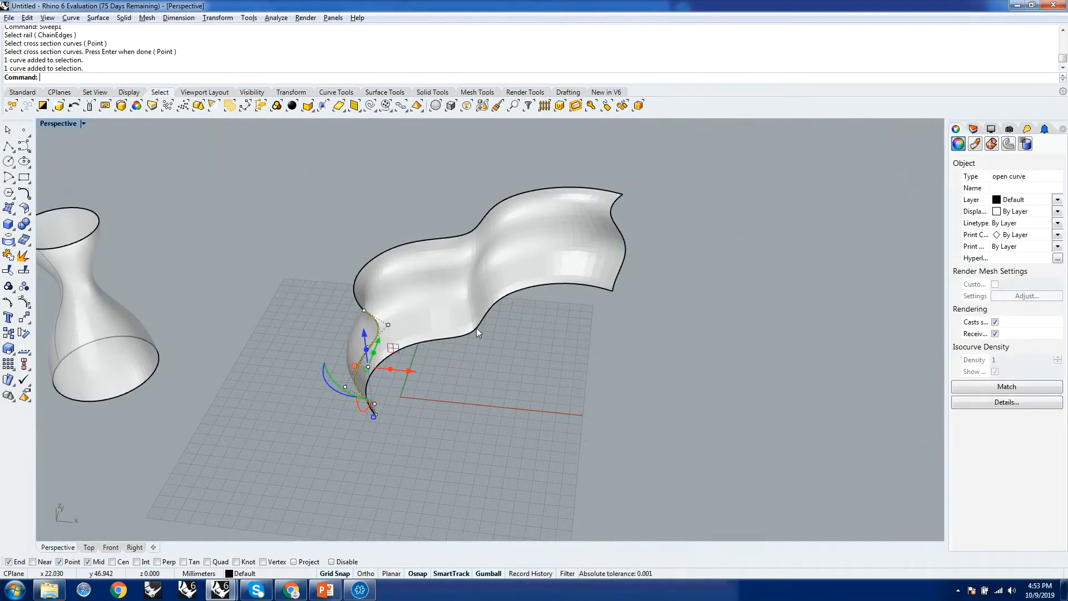
pyautogui.click(476, 328)
pyautogui.click(511, 358)
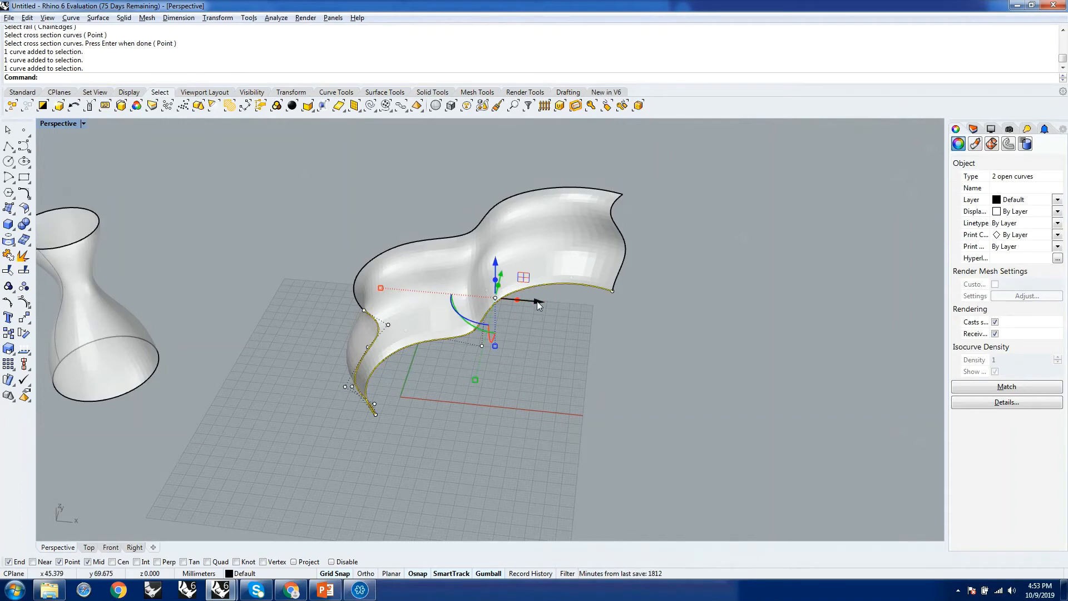
pyautogui.moveTo(538, 306); pyautogui.dragTo(774, 348)
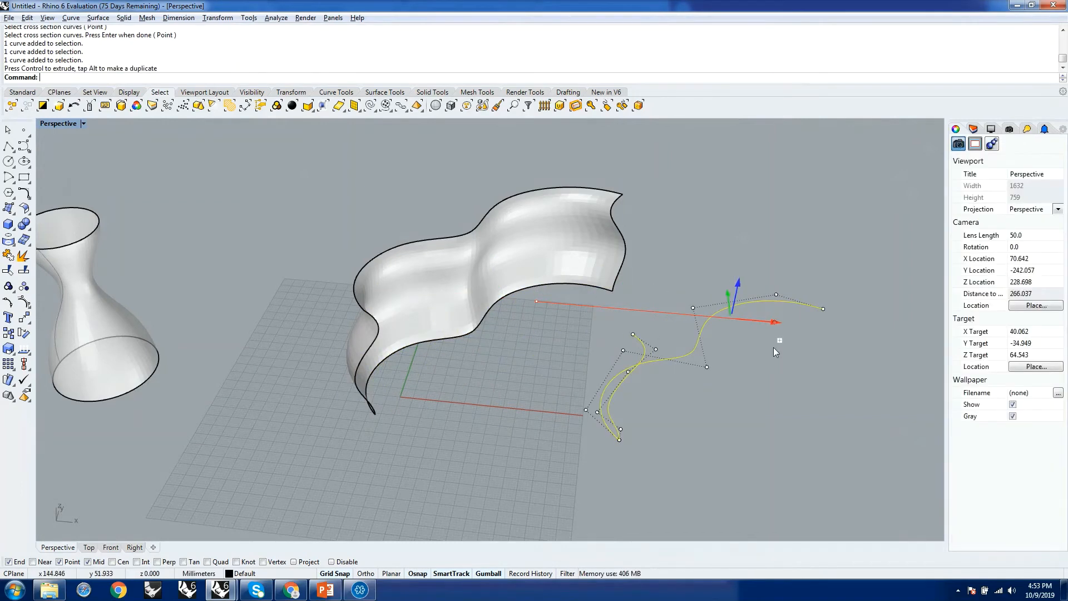
pyautogui.moveTo(745, 447); pyautogui.dragTo(657, 417, button='right')
pyautogui.scroll(-6, 492, 329)
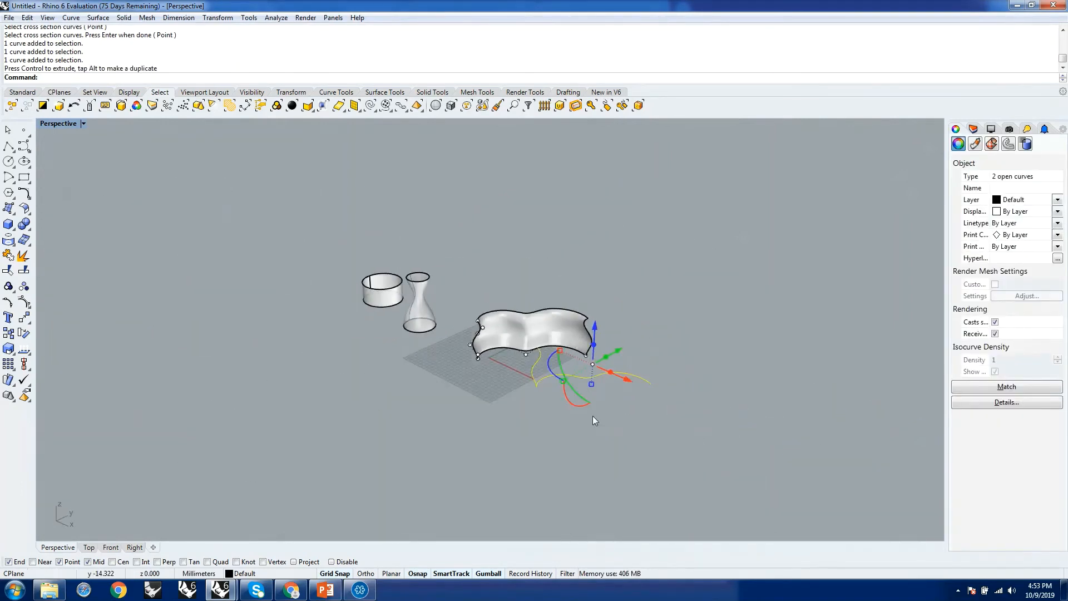
pyautogui.scroll(8, 493, 331)
pyautogui.click(506, 286)
# Show the copied rail curve's control points and raise the two points at its humps along the Z axis.
pyautogui.scroll(-6, 606, 401)
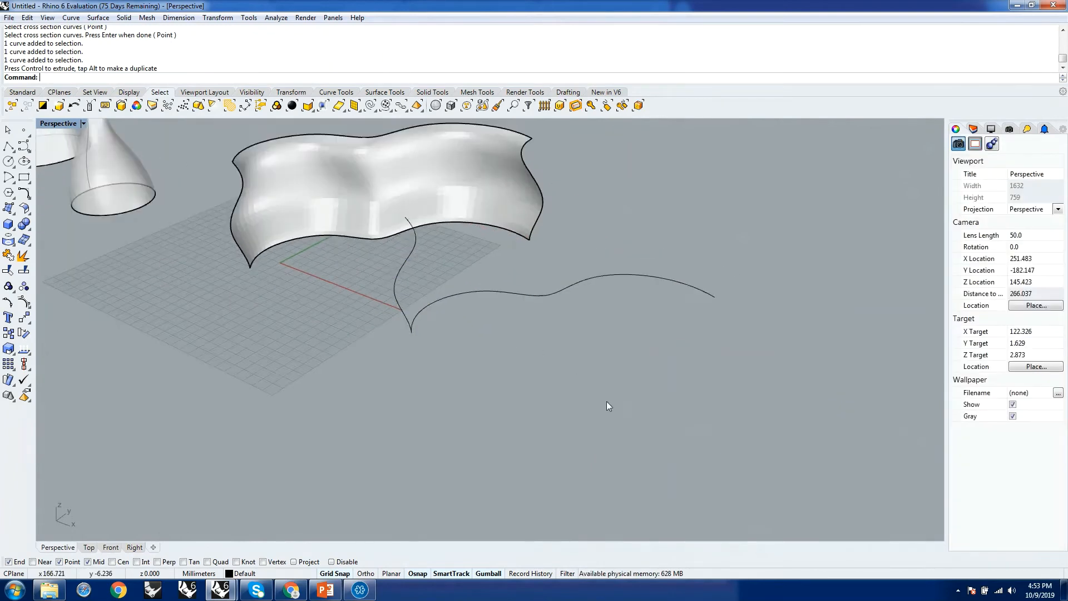
pyautogui.scroll(6, 505, 256)
pyautogui.click(558, 386)
pyautogui.press('F10')
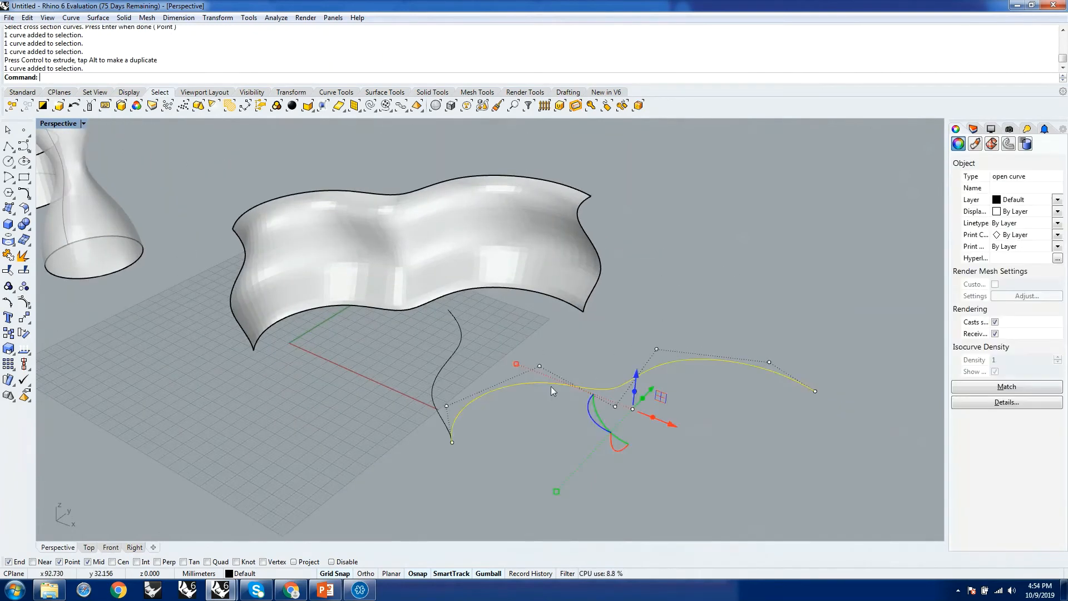
pyautogui.click(529, 354)
pyautogui.moveTo(518, 343); pyautogui.dragTo(564, 396)
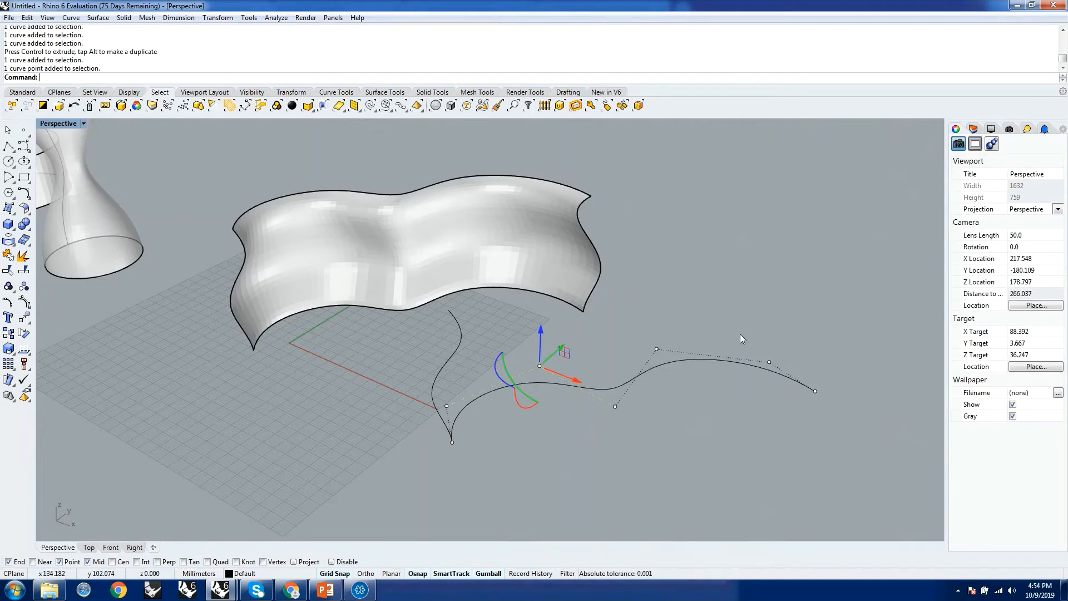
pyautogui.moveTo(776, 376); pyautogui.dragTo(780, 378)
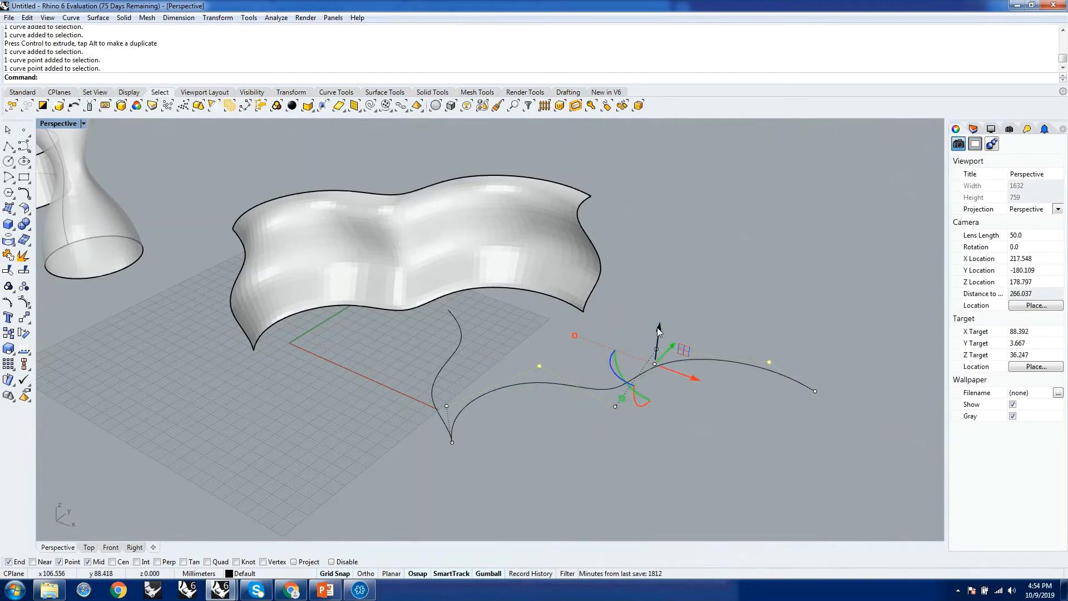
pyautogui.moveTo(658, 329); pyautogui.dragTo(656, 258)
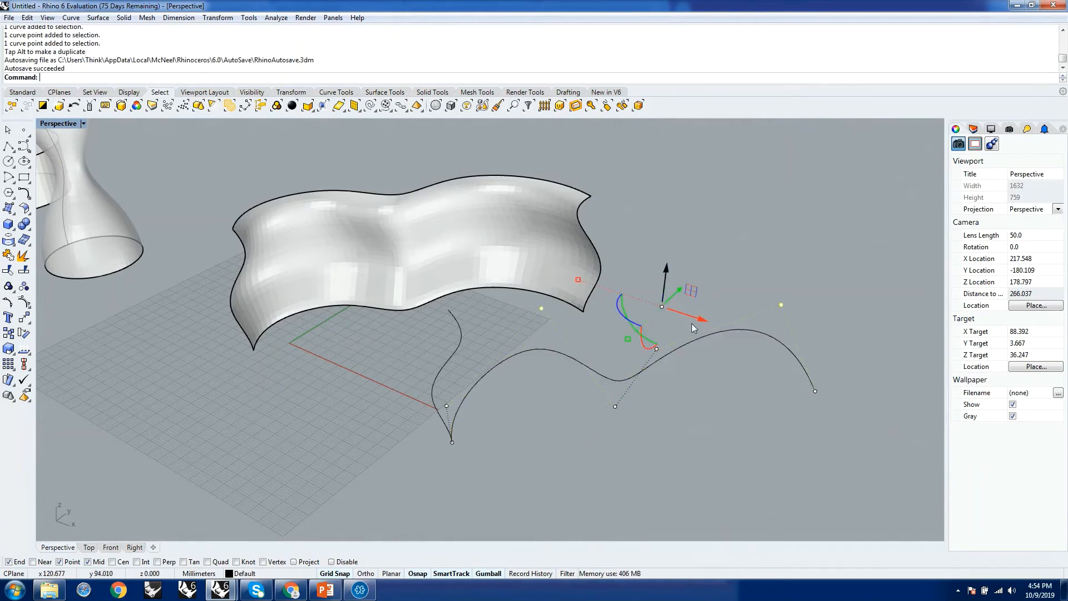
# Lower the control point at the rail's far hump along the Z axis and hide the control points.
pyautogui.moveTo(756, 445); pyautogui.dragTo(583, 421, button='right')
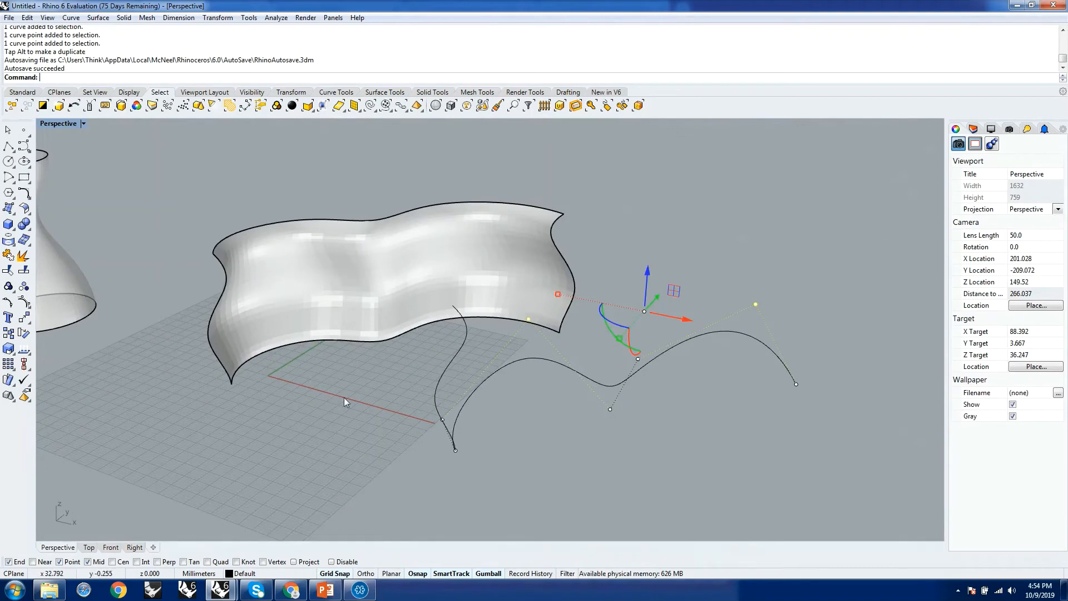
pyautogui.moveTo(345, 402); pyautogui.dragTo(394, 377, button='right')
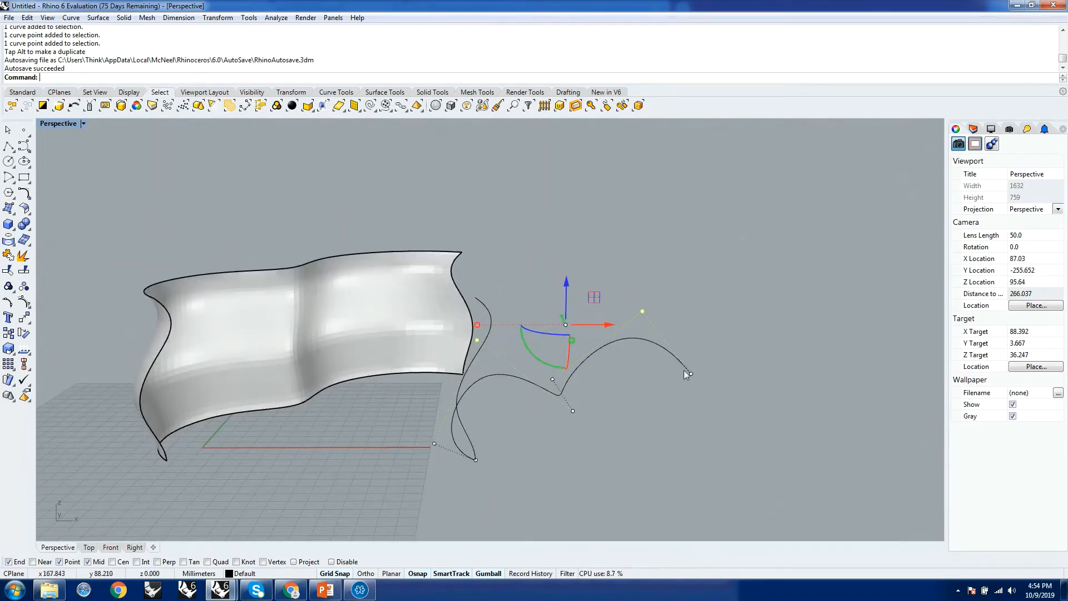
pyautogui.moveTo(732, 437); pyautogui.dragTo(742, 336, button='right')
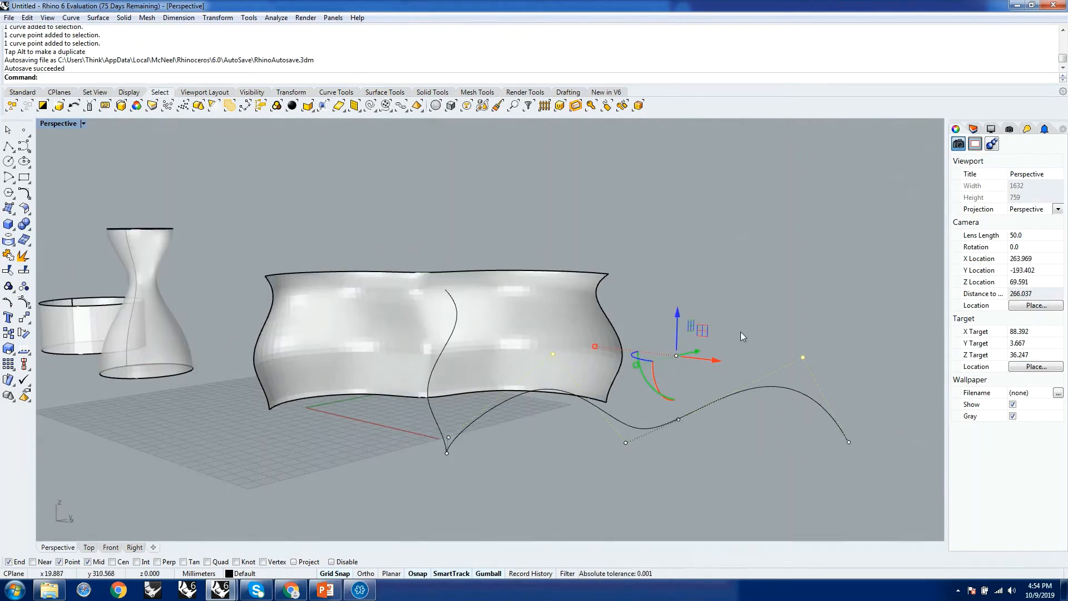
pyautogui.click(820, 360)
pyautogui.click(767, 389)
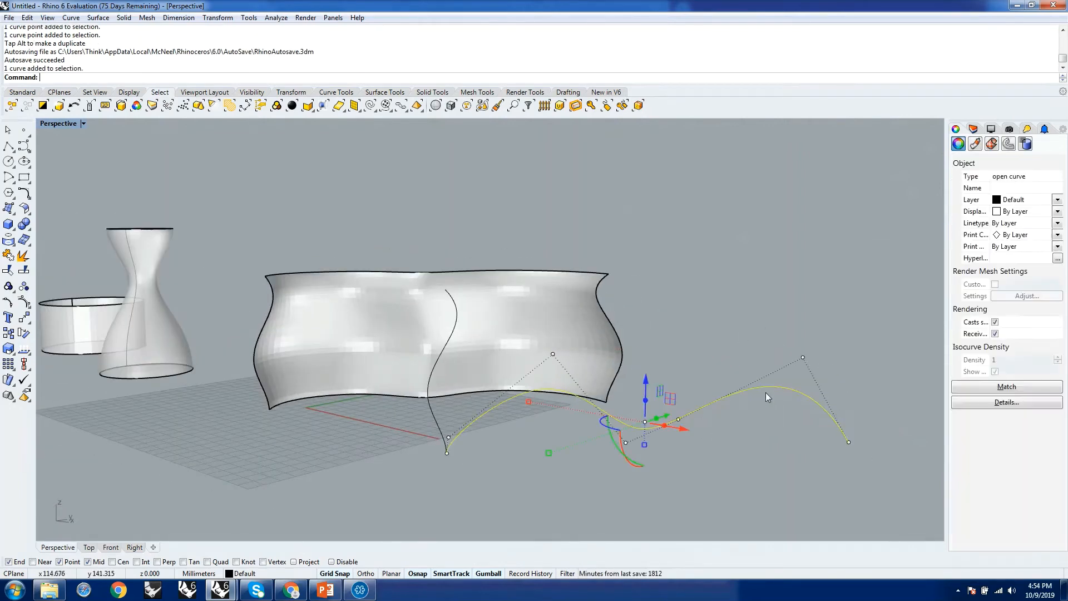
pyautogui.click(817, 379)
pyautogui.click(803, 357)
pyautogui.moveTo(804, 315); pyautogui.dragTo(756, 480)
pyautogui.press('Escape')
# Start a one-rail sweep with the reshaped curve as the rail and the adjoining wavy profile as the cross section.
pyautogui.scroll(-8, 669, 443)
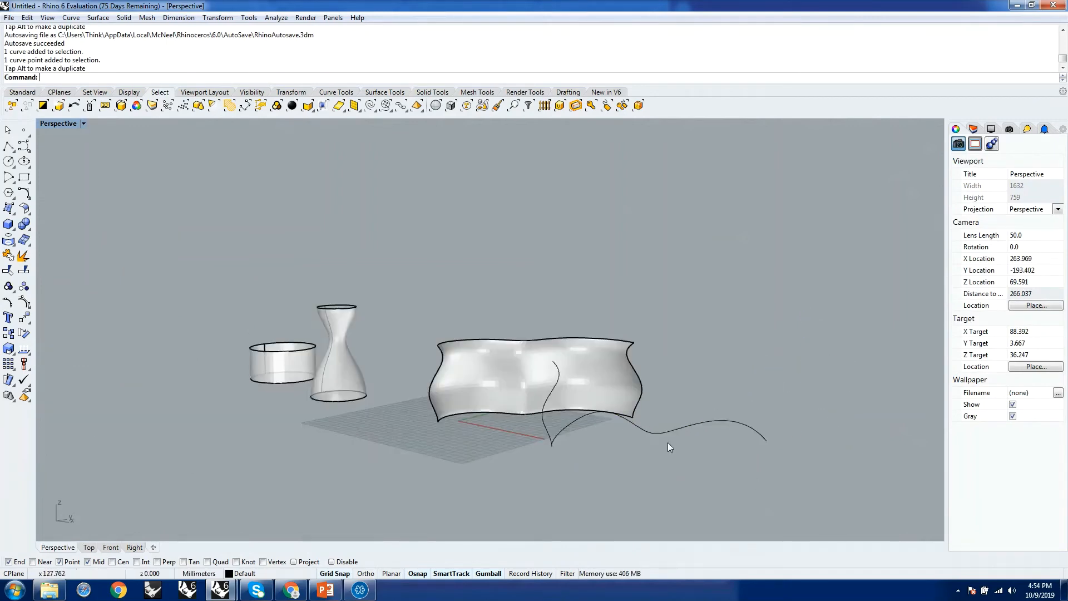
pyautogui.moveTo(669, 444); pyautogui.dragTo(777, 477, button='right')
pyautogui.scroll(5, 559, 404)
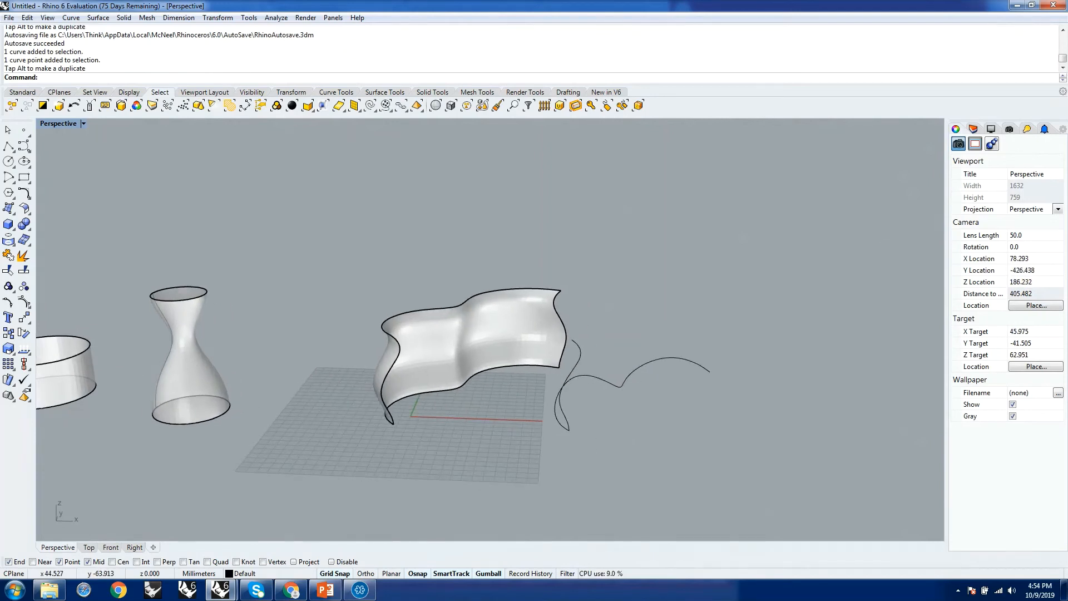
pyautogui.write('Sweep1')
pyautogui.press('Return')
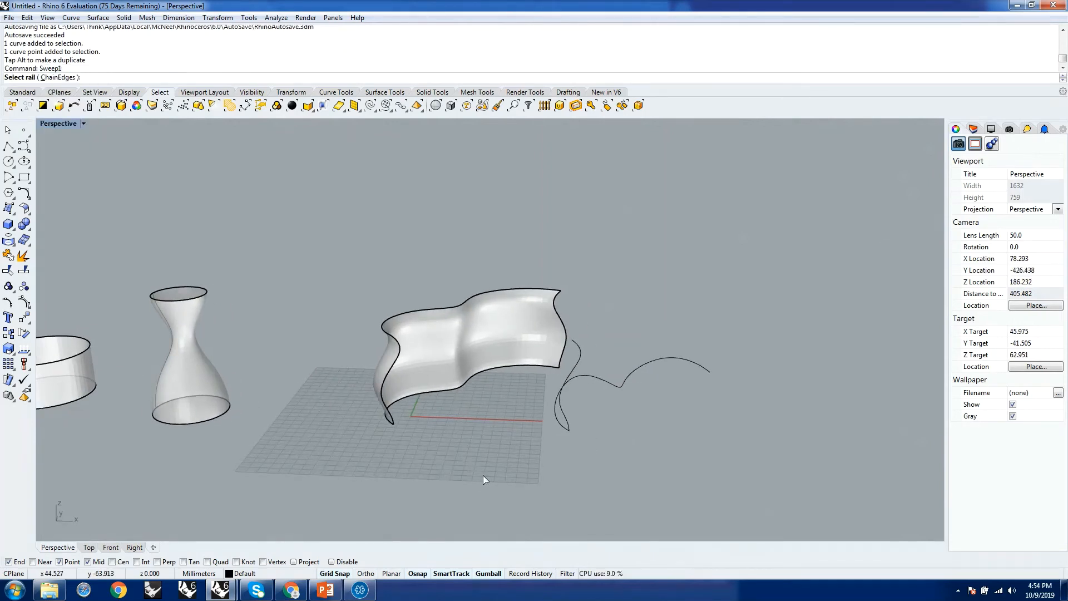
pyautogui.click(560, 422)
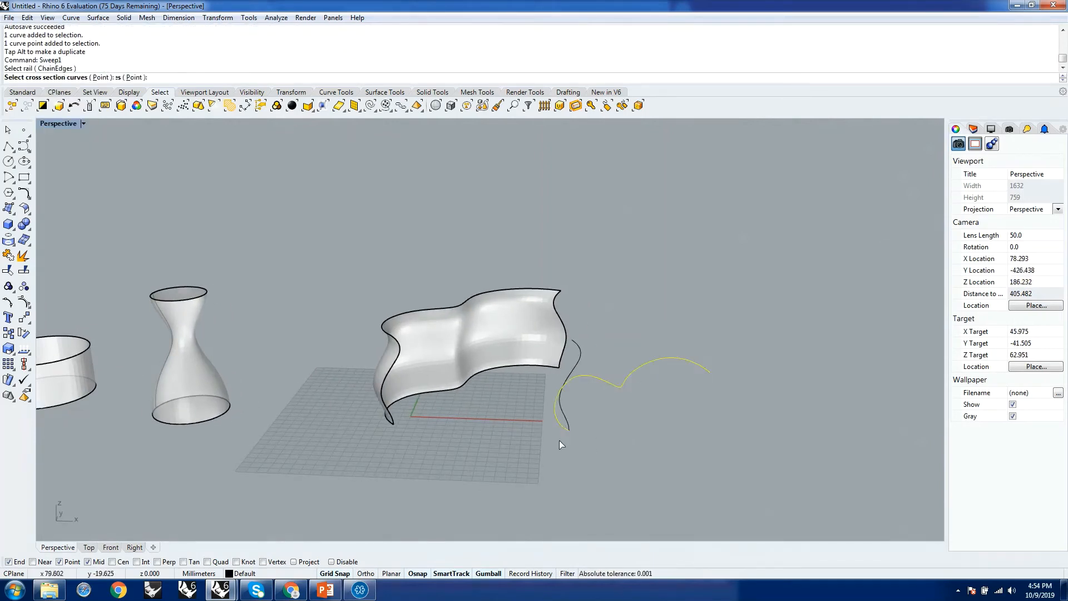
pyautogui.scroll(8, 573, 451)
pyautogui.click(581, 460)
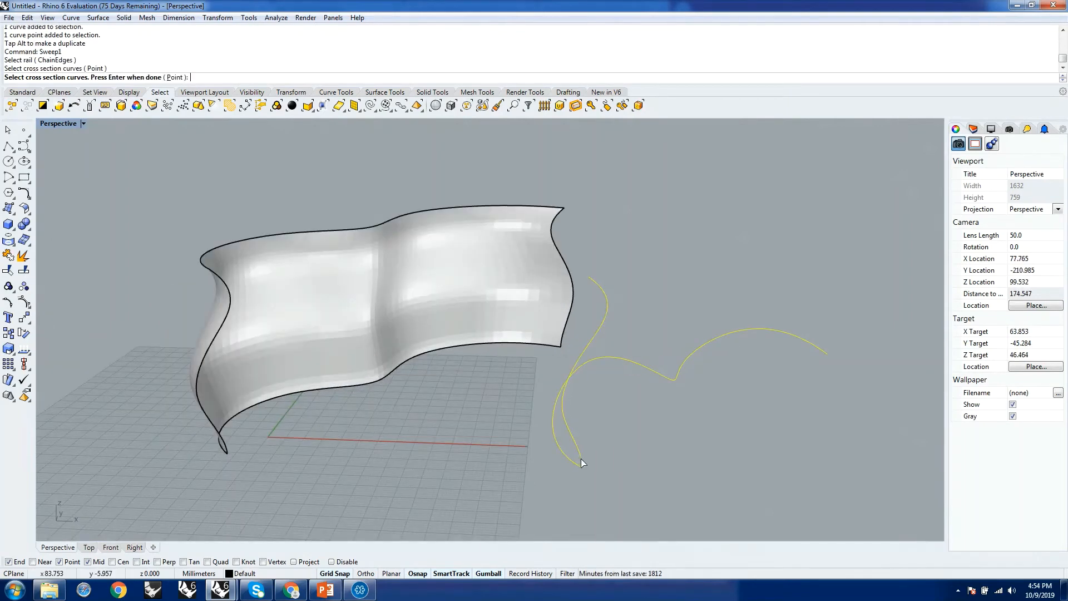
pyautogui.scroll(-6, 579, 456)
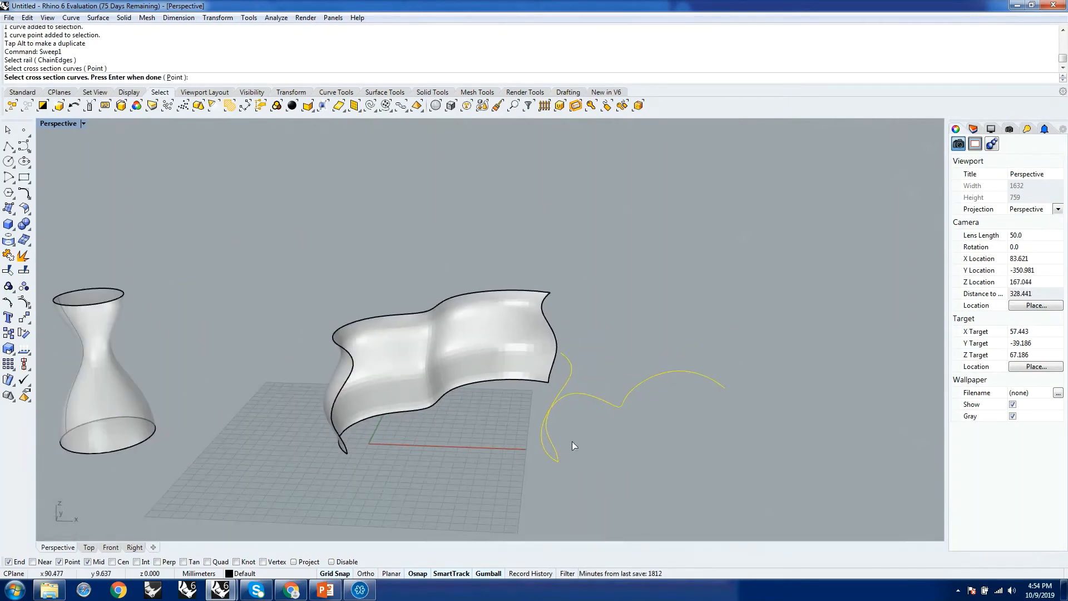
pyautogui.press('Return')
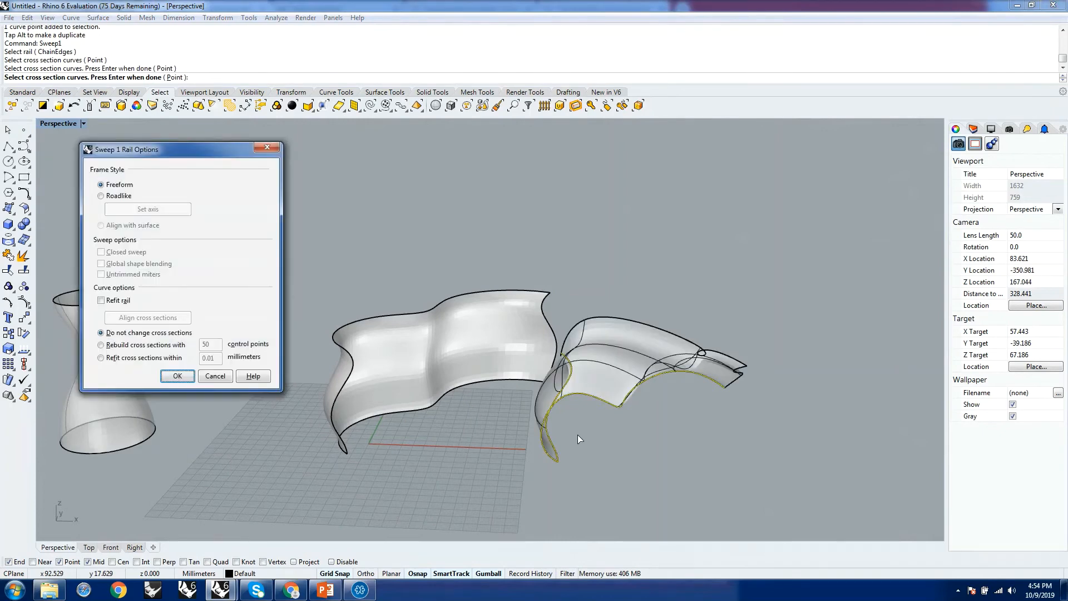
# Examine the Freeform sweep preview from several sides, looking at how the profile follows the raised rail.
pyautogui.moveTo(776, 439); pyautogui.dragTo(610, 520, button='right')
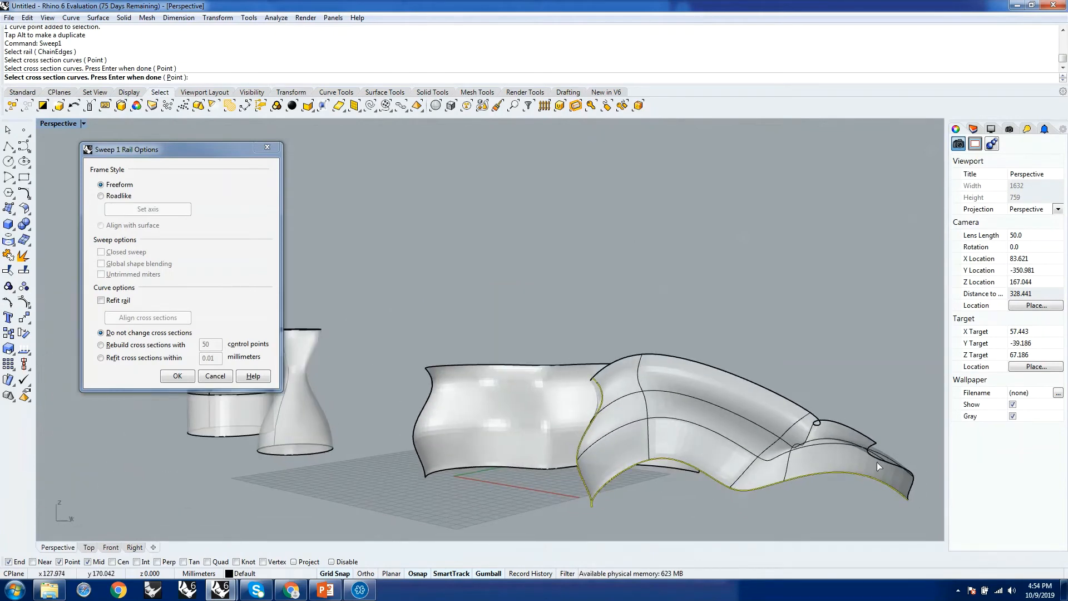
pyautogui.moveTo(687, 453); pyautogui.dragTo(758, 428, button='right')
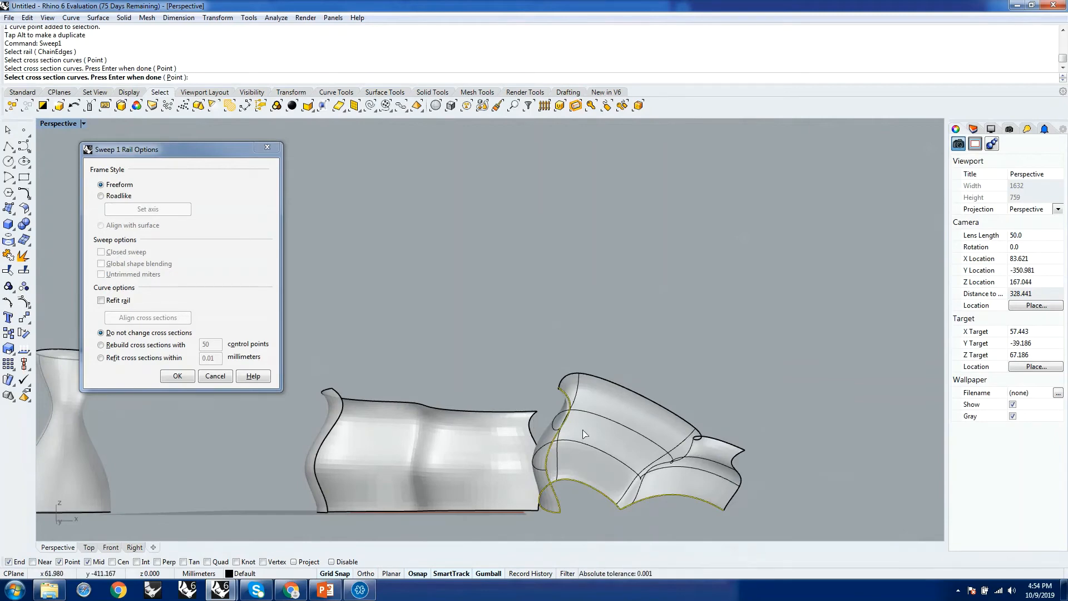
pyautogui.moveTo(718, 477); pyautogui.dragTo(522, 273, button='right')
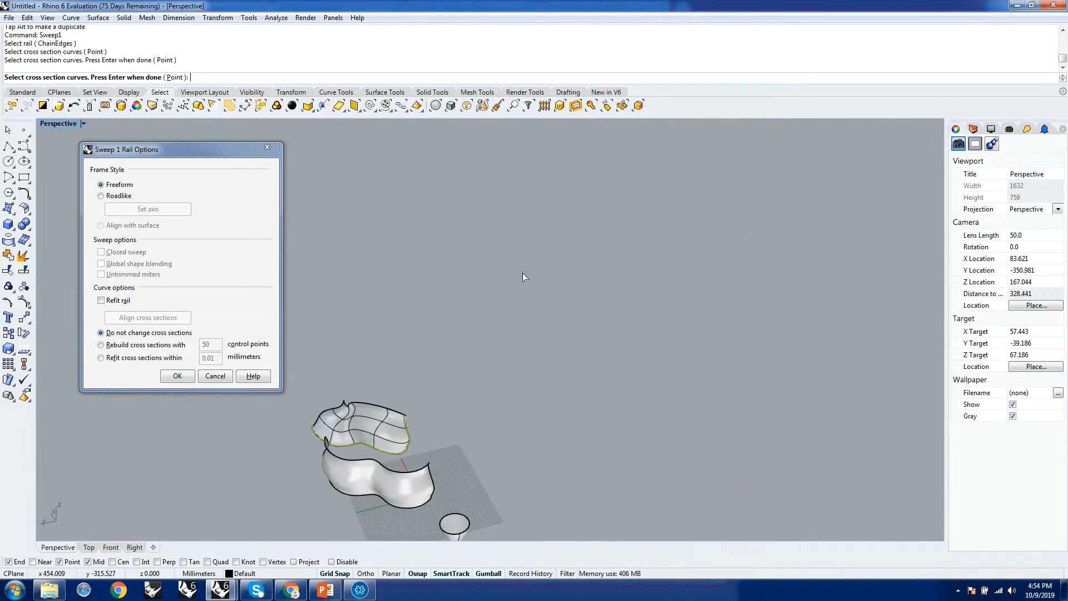
pyautogui.moveTo(579, 319); pyautogui.dragTo(499, 374, button='right')
pyautogui.scroll(5, 498, 374)
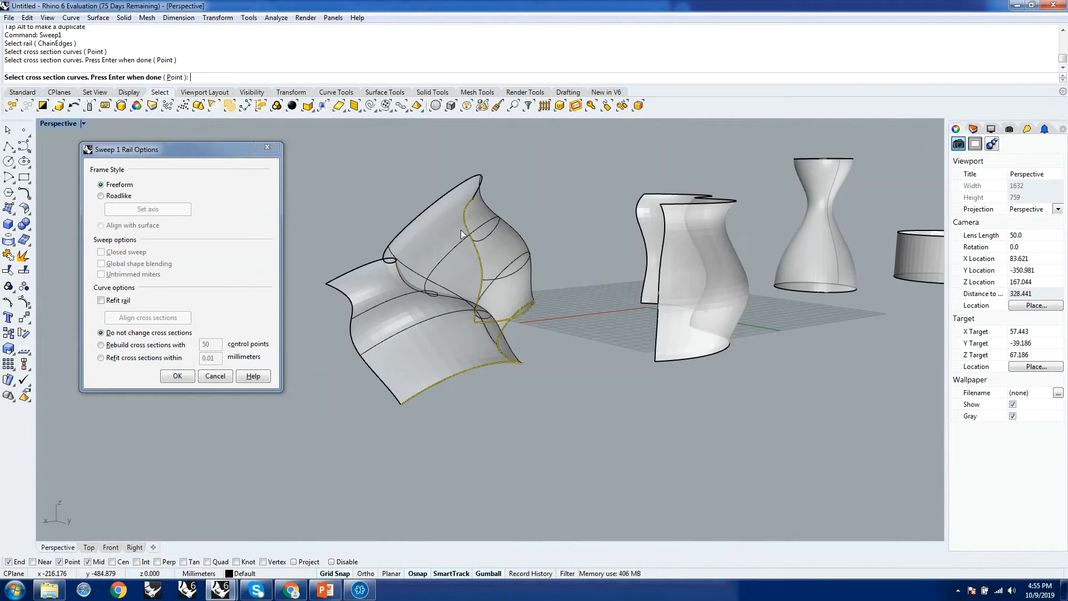
pyautogui.moveTo(319, 219); pyautogui.dragTo(435, 254, button='right')
# Preview the sweep with the Roadlike frame style, inspect its folded area, and switch back to Freeform.
pyautogui.click(123, 196)
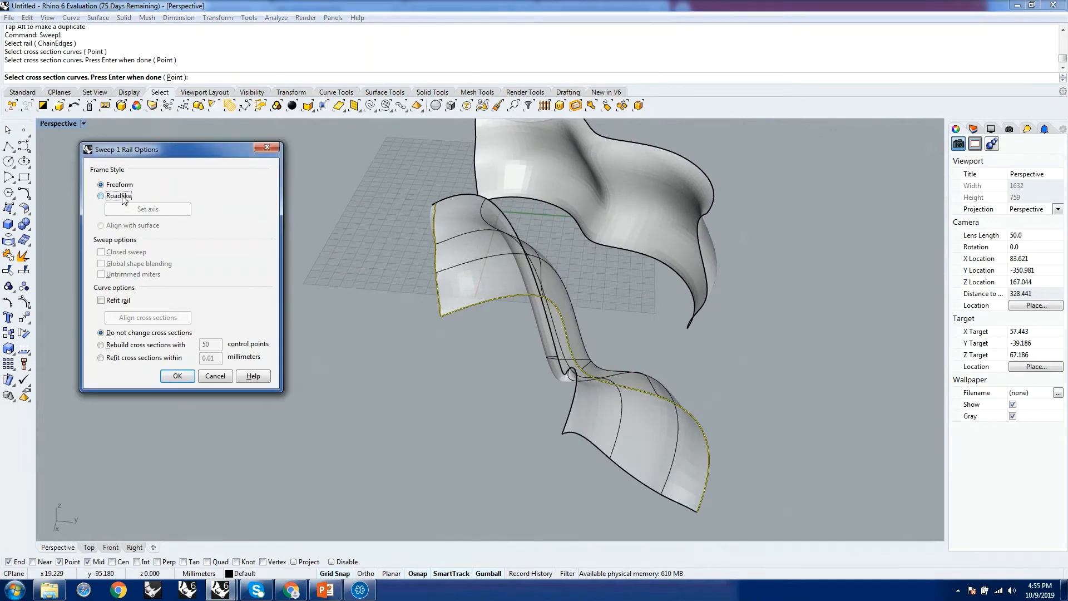
pyautogui.moveTo(579, 326); pyautogui.dragTo(698, 292, button='right')
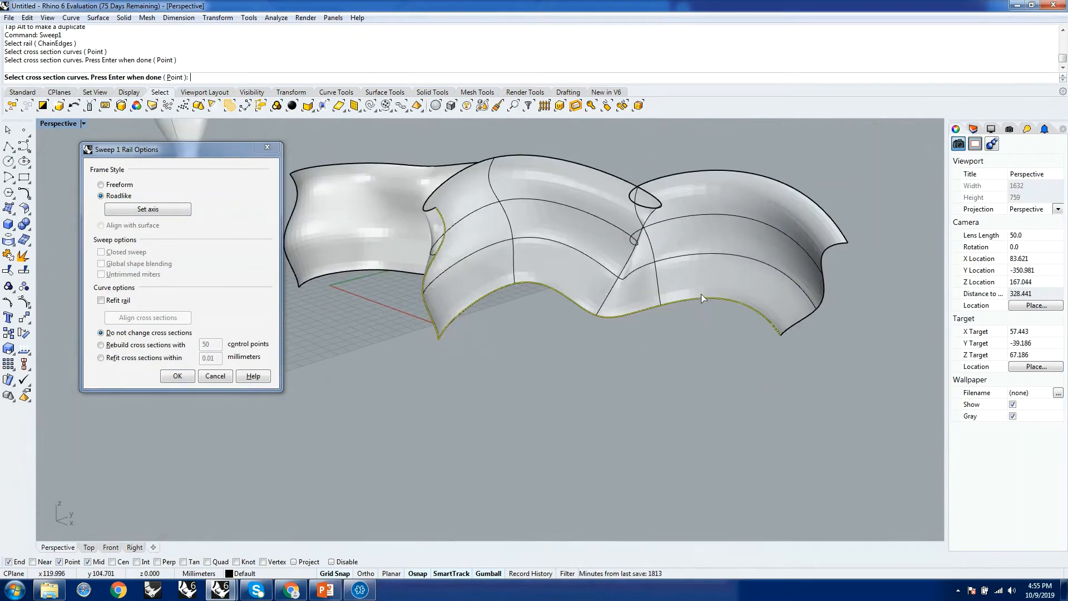
pyautogui.moveTo(604, 278); pyautogui.dragTo(528, 283, button='right')
pyautogui.scroll(14, 476, 333)
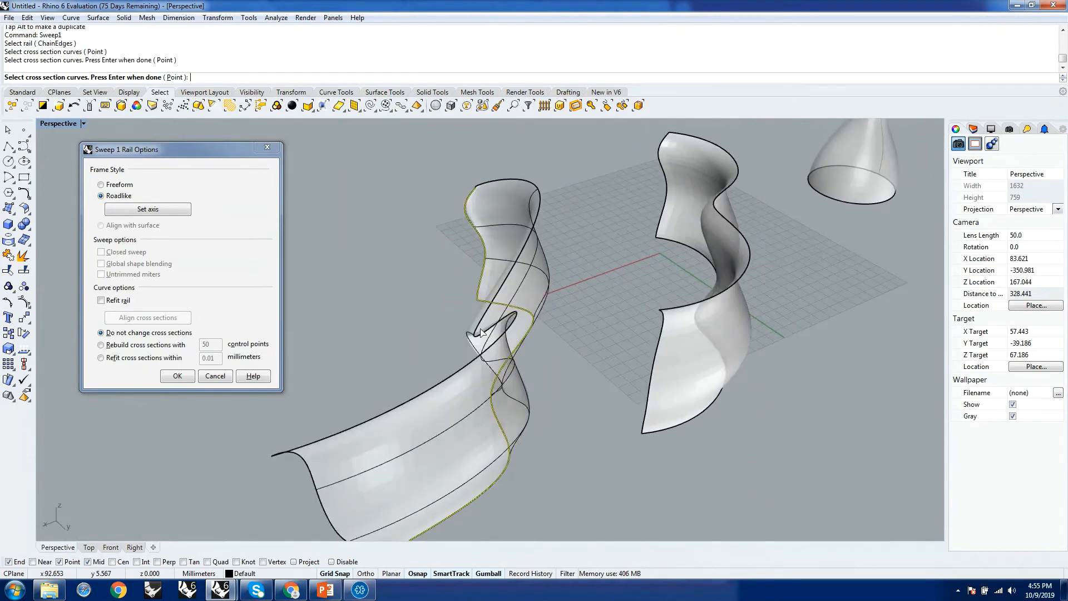
pyautogui.scroll(-8, 423, 297)
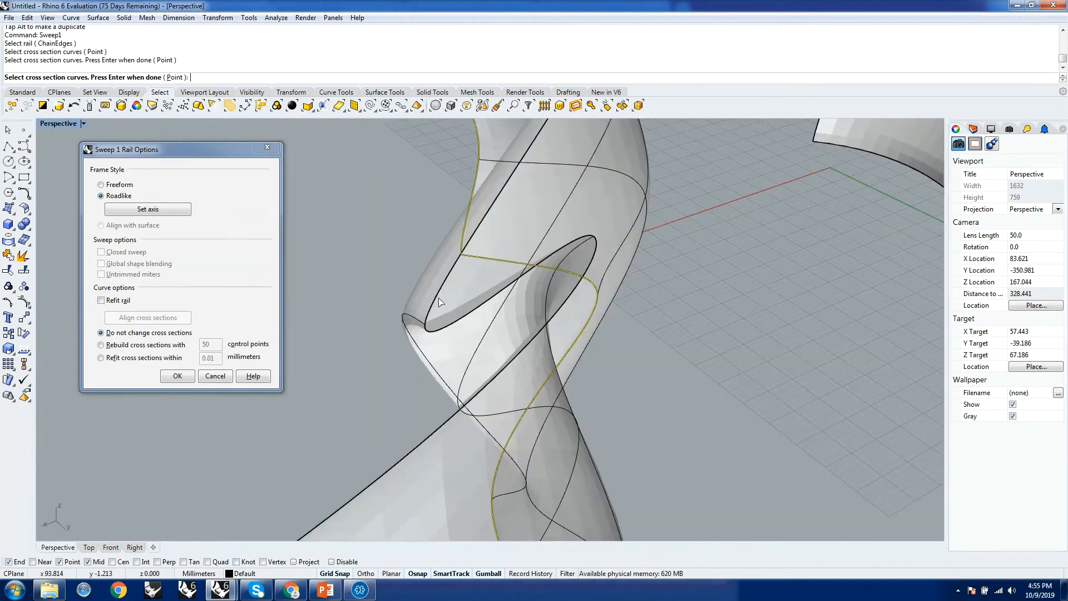
pyautogui.moveTo(529, 338); pyautogui.dragTo(479, 266, button='right')
pyautogui.click(117, 186)
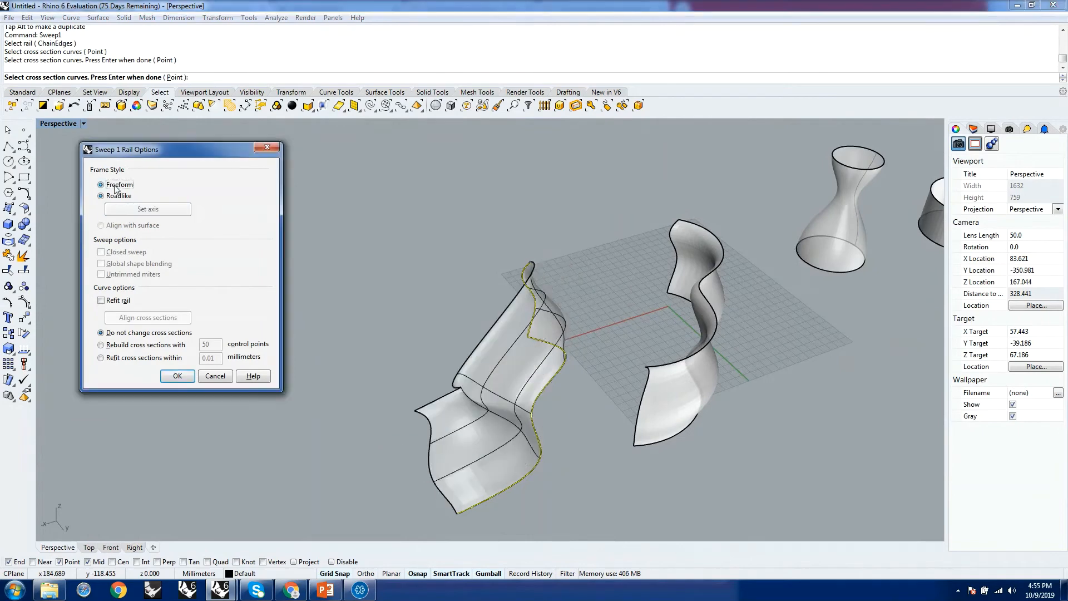
# Set the sweep to rebuild its cross sections with 50 control points and create the surface.
pyautogui.moveTo(488, 351); pyautogui.dragTo(212, 367, button='right')
pyautogui.click(118, 357)
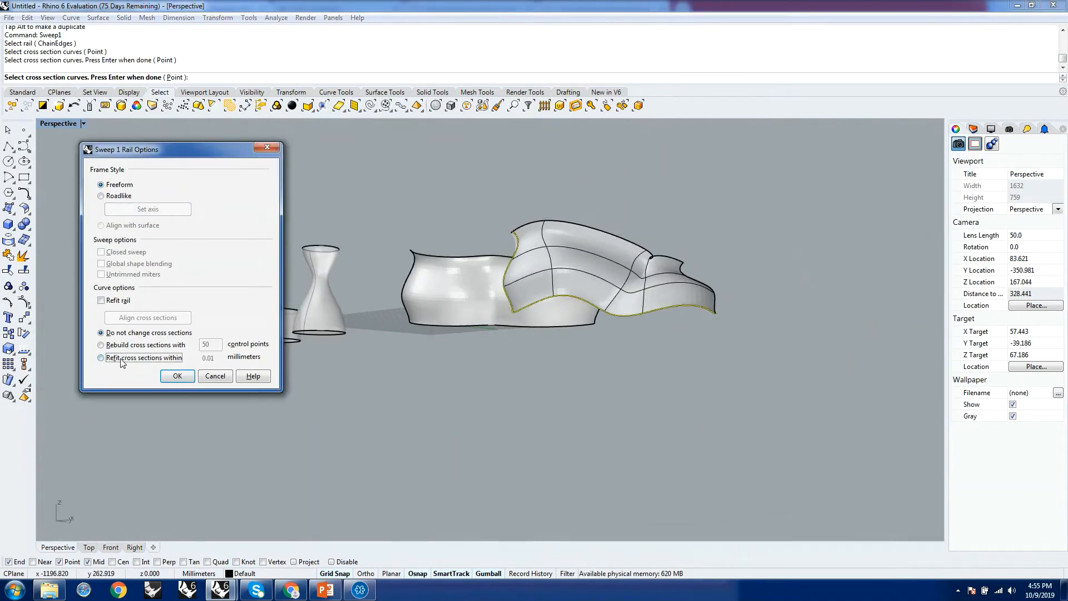
pyautogui.click(121, 345)
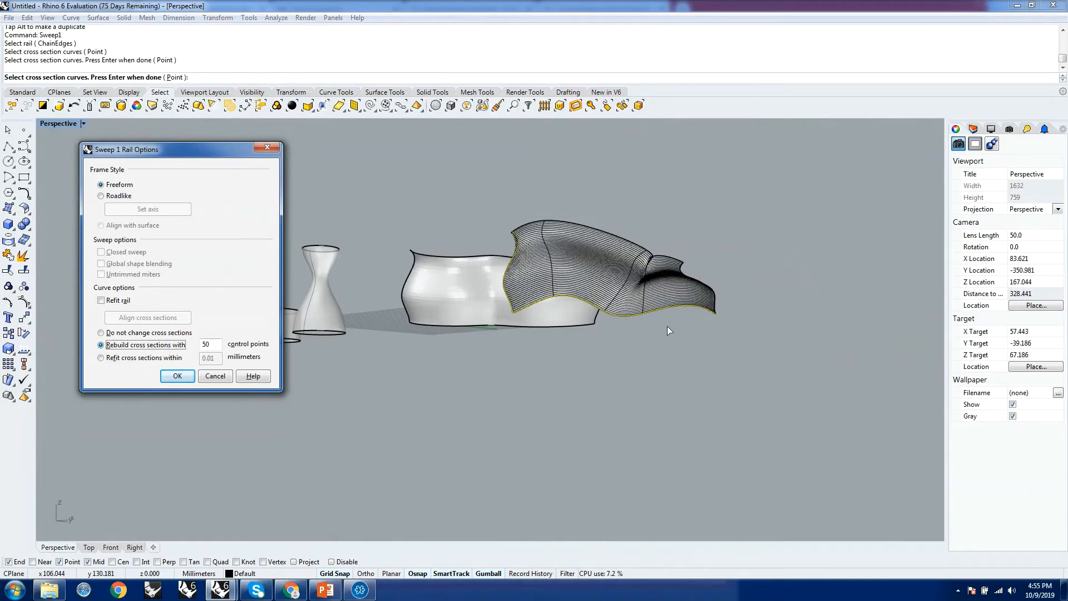
pyautogui.moveTo(556, 284); pyautogui.dragTo(628, 281, button='right')
pyautogui.scroll(8, 627, 281)
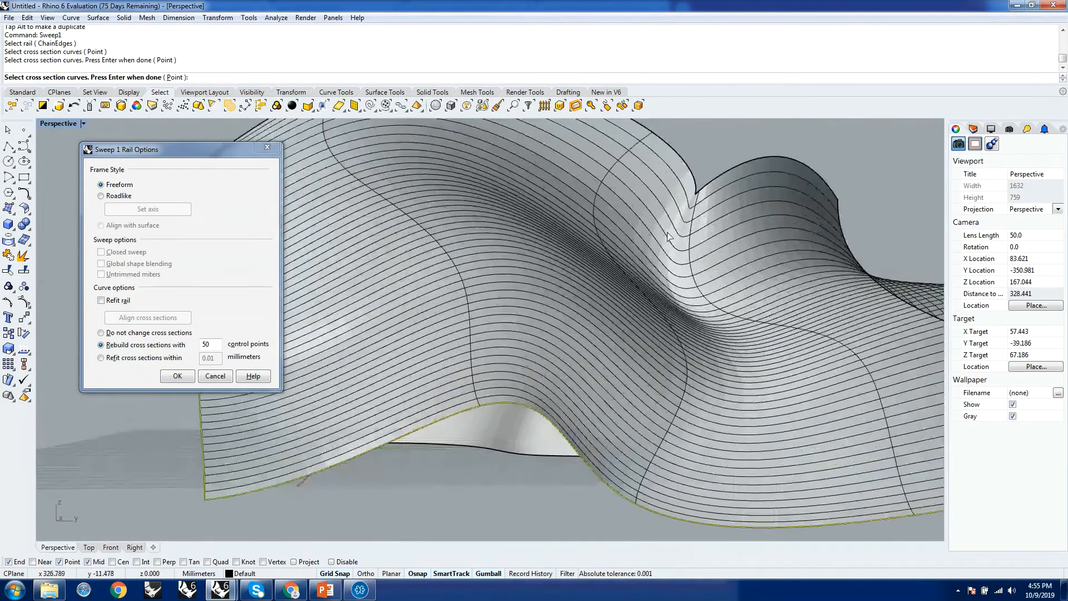
pyautogui.moveTo(725, 211); pyautogui.dragTo(710, 318, button='right')
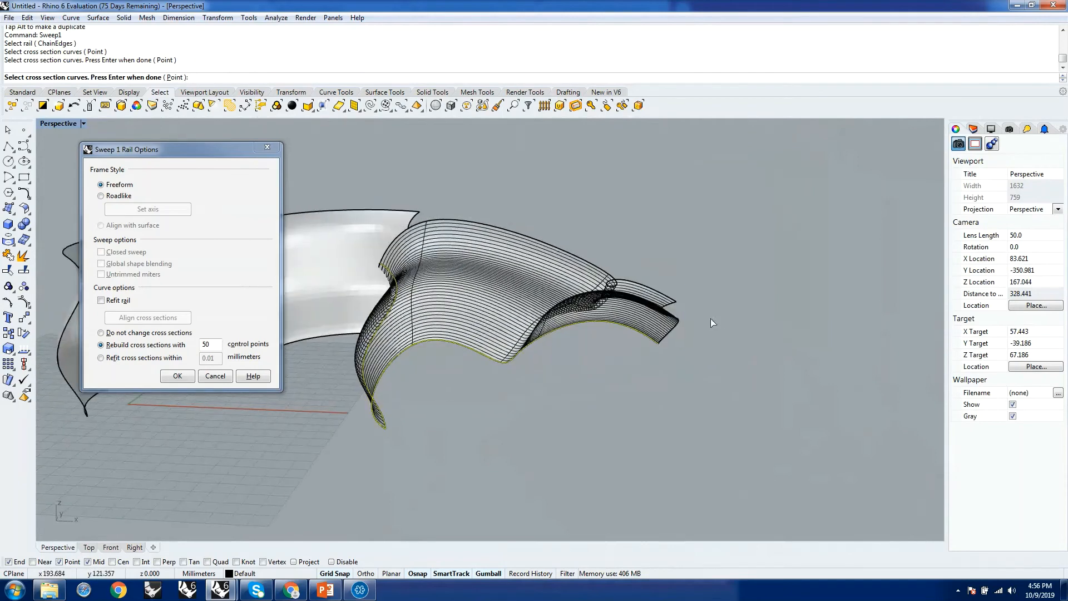
pyautogui.click(177, 377)
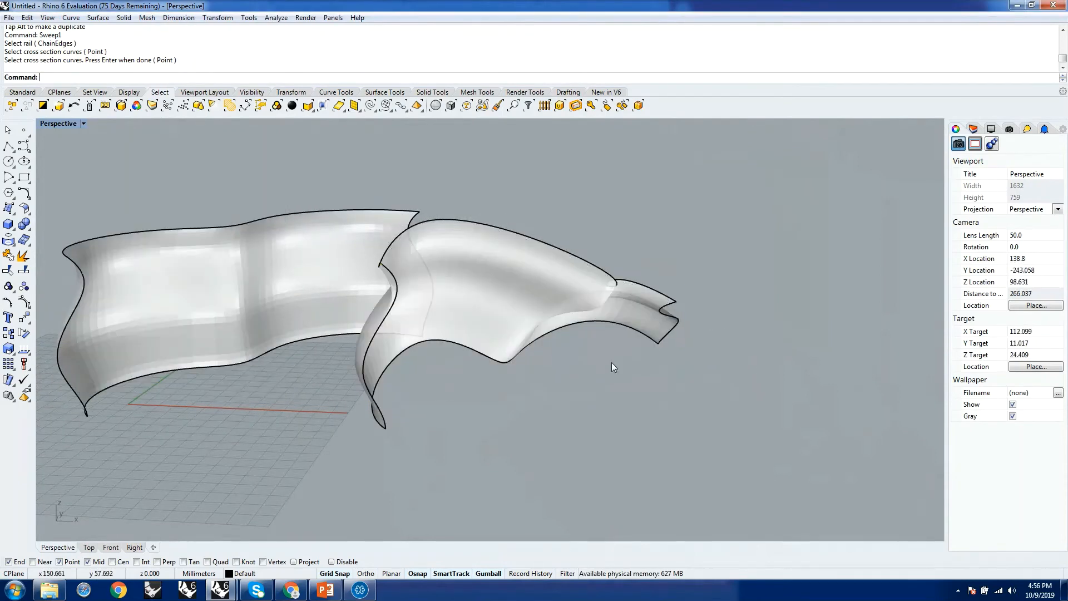
pyautogui.scroll(-3, 705, 327)
pyautogui.moveTo(705, 327); pyautogui.dragTo(670, 363, button='right')
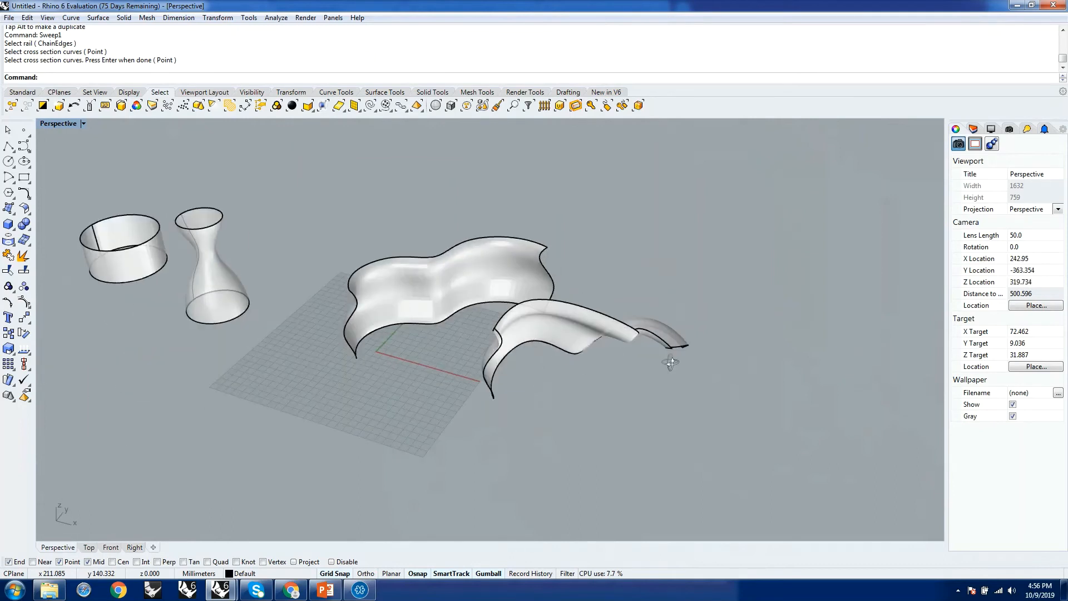
pyautogui.scroll(-6, 425, 329)
pyautogui.scroll(5, 406, 330)
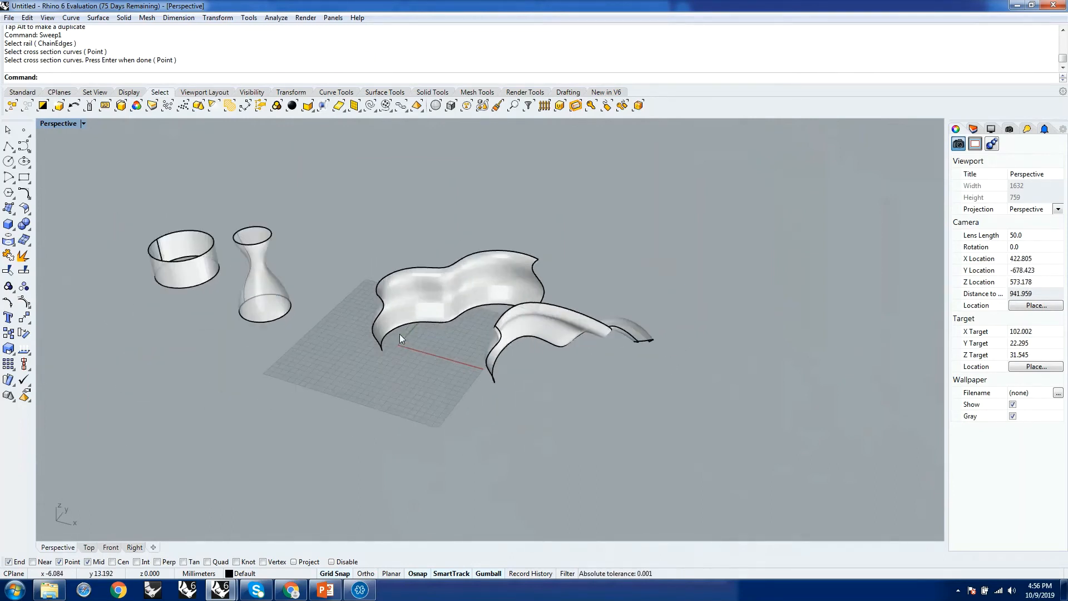
pyautogui.click(399, 323)
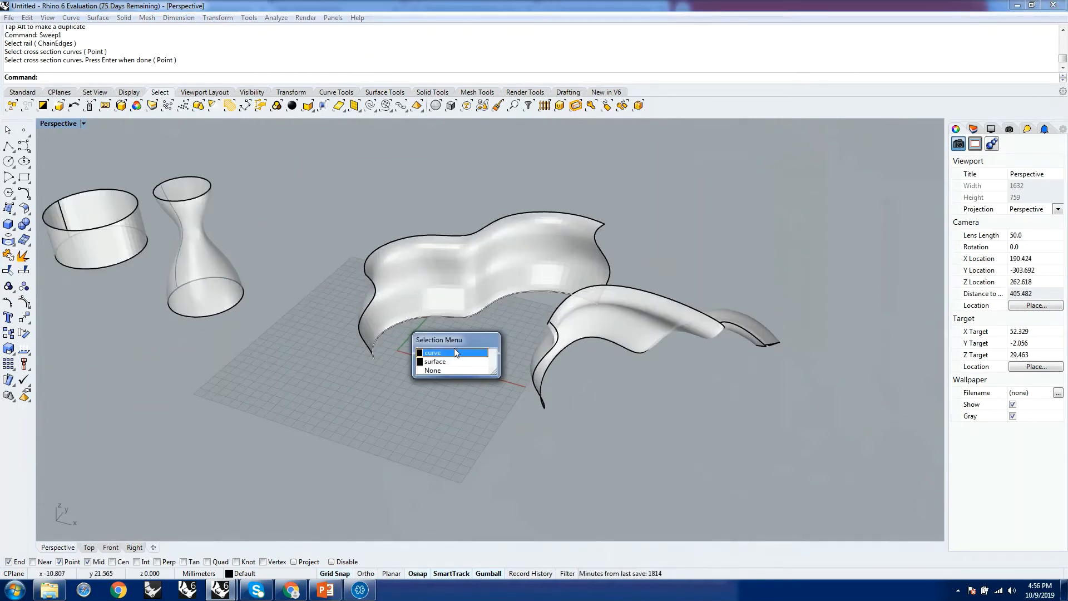
pyautogui.click(453, 350)
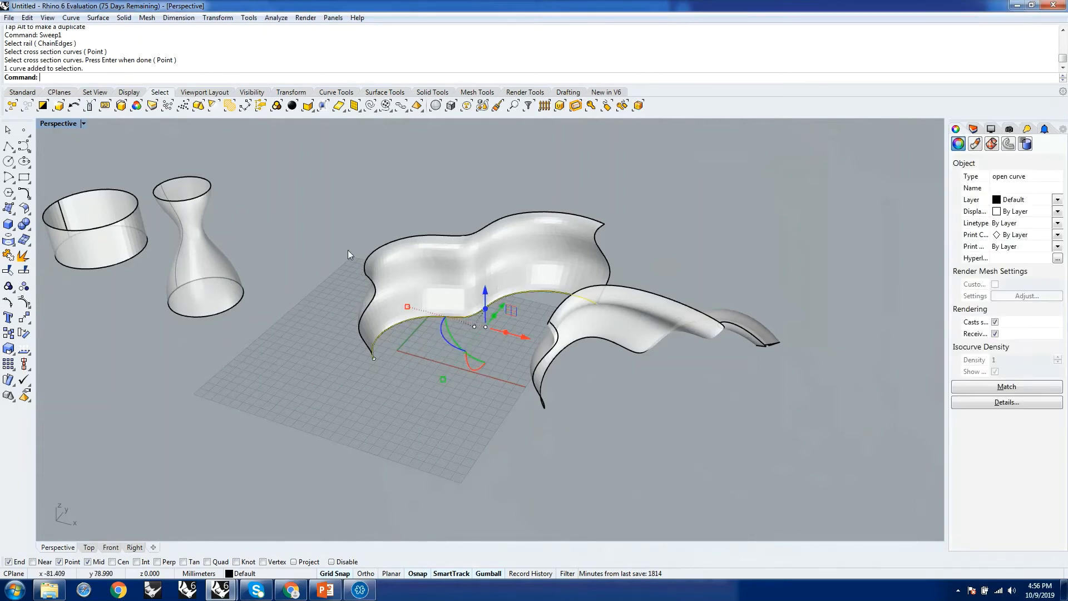
pyautogui.keyDown('shift'); pyautogui.moveTo(345, 246); pyautogui.dragTo(740, 492); pyautogui.keyUp('shift')
pyautogui.scroll(-5, 432, 367)
pyautogui.scroll(3, 419, 322)
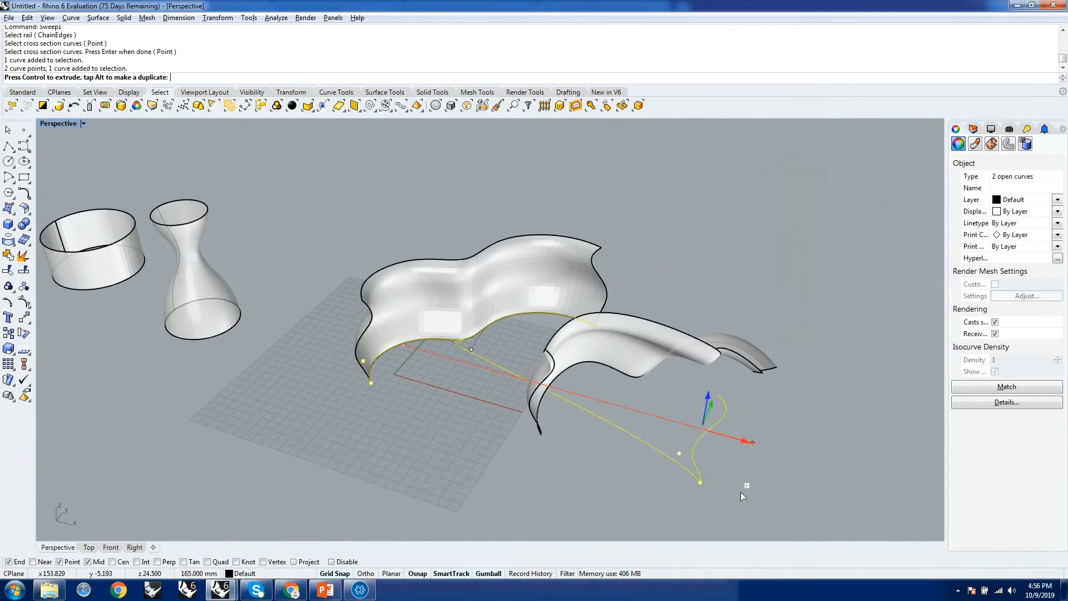
pyautogui.press('Escape')
pyautogui.press('Escape')
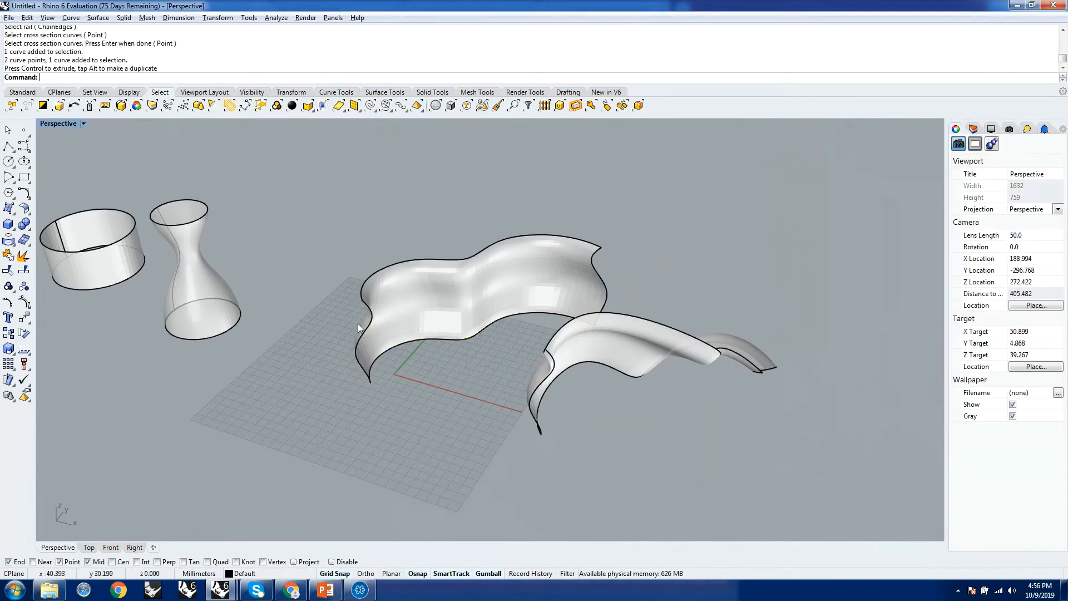
# Duplicate the first sweep's wavy profile and flat rail curve together along the X axis to the empty area beyond both swept surfaces.
pyautogui.click(359, 317)
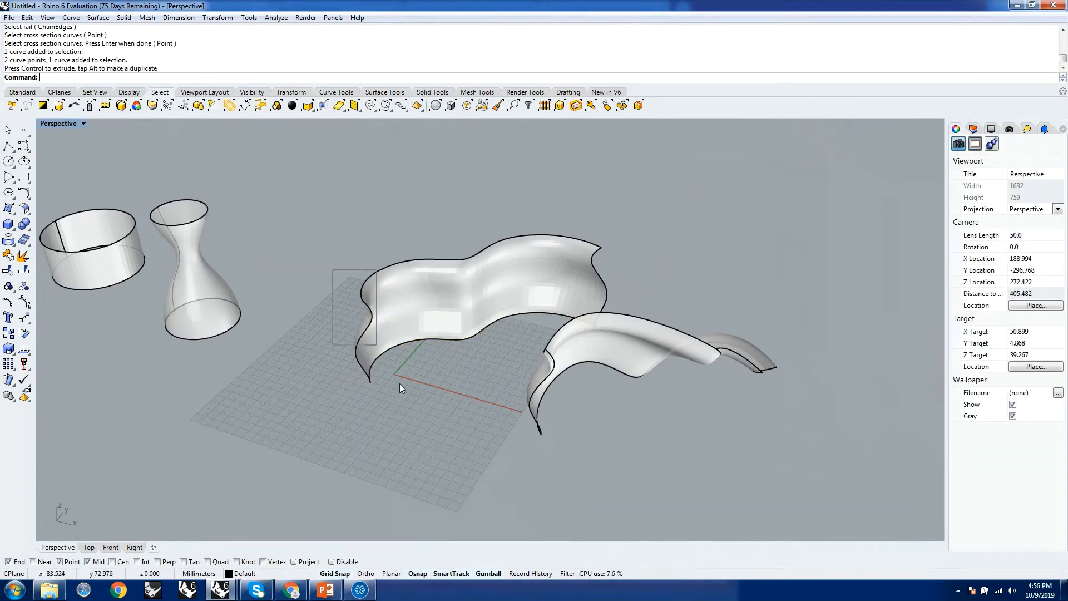
pyautogui.keyDown('shift'); pyautogui.click(447, 341); pyautogui.keyUp('shift')
pyautogui.click(465, 363)
pyautogui.scroll(-5, 413, 290)
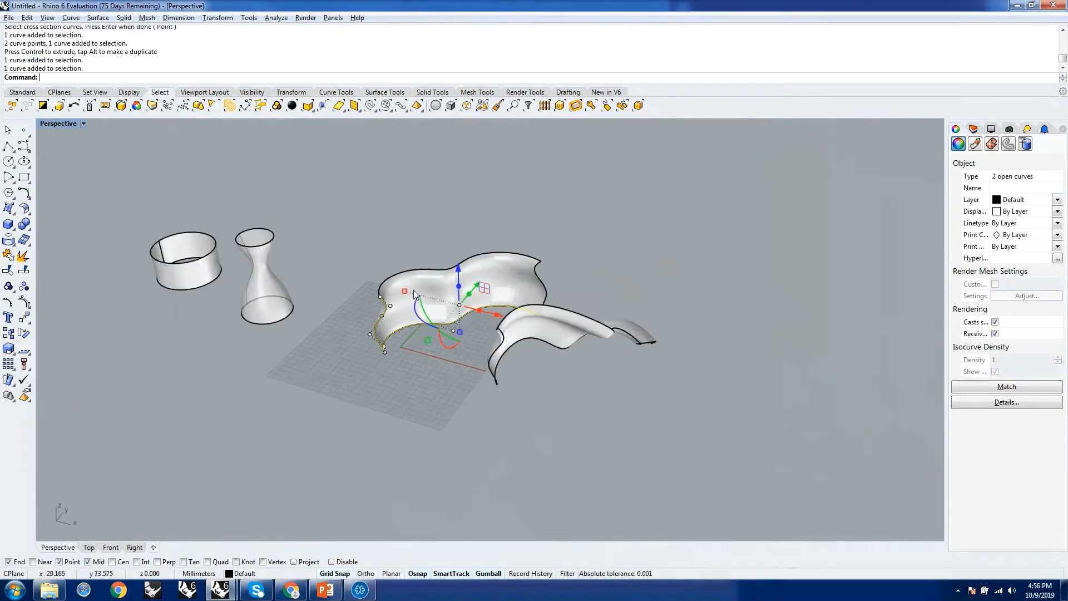
pyautogui.scroll(4, 459, 354)
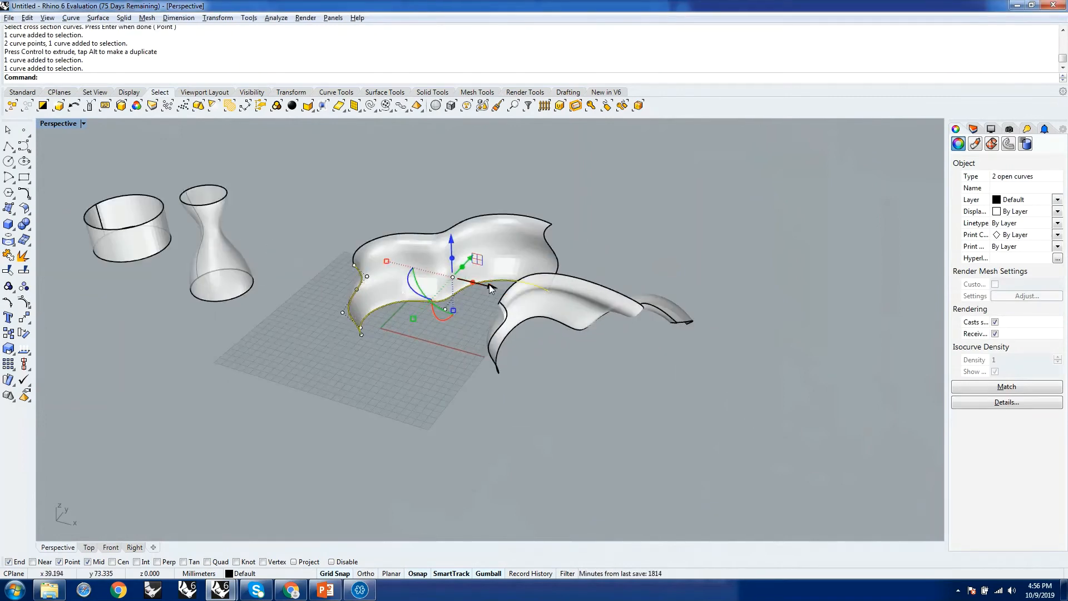
pyautogui.moveTo(489, 285); pyautogui.dragTo(870, 358)
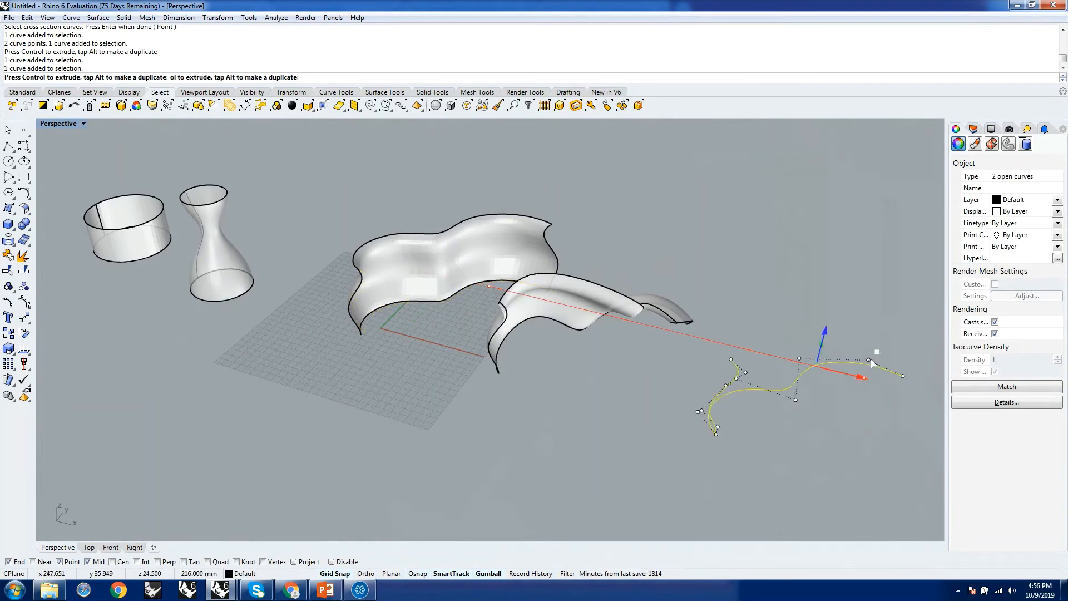
pyautogui.click(727, 283)
# Check the original profile and rail curves on the first swept surface by selecting them individually.
pyautogui.scroll(-4, 668, 338)
pyautogui.moveTo(435, 310); pyautogui.dragTo(476, 326, button='right')
pyautogui.scroll(5, 477, 325)
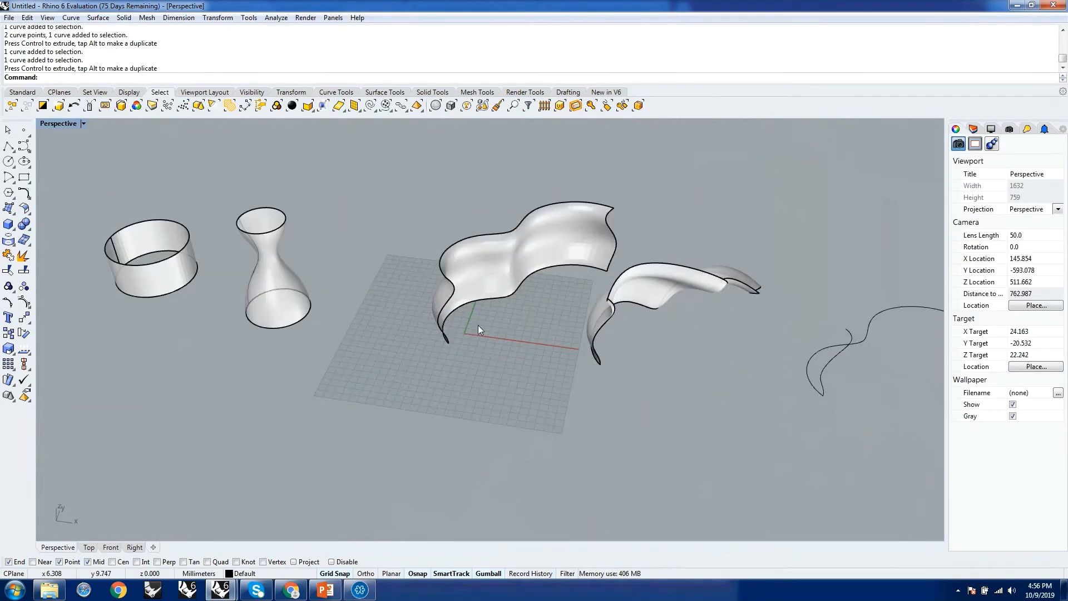
pyautogui.click(423, 300)
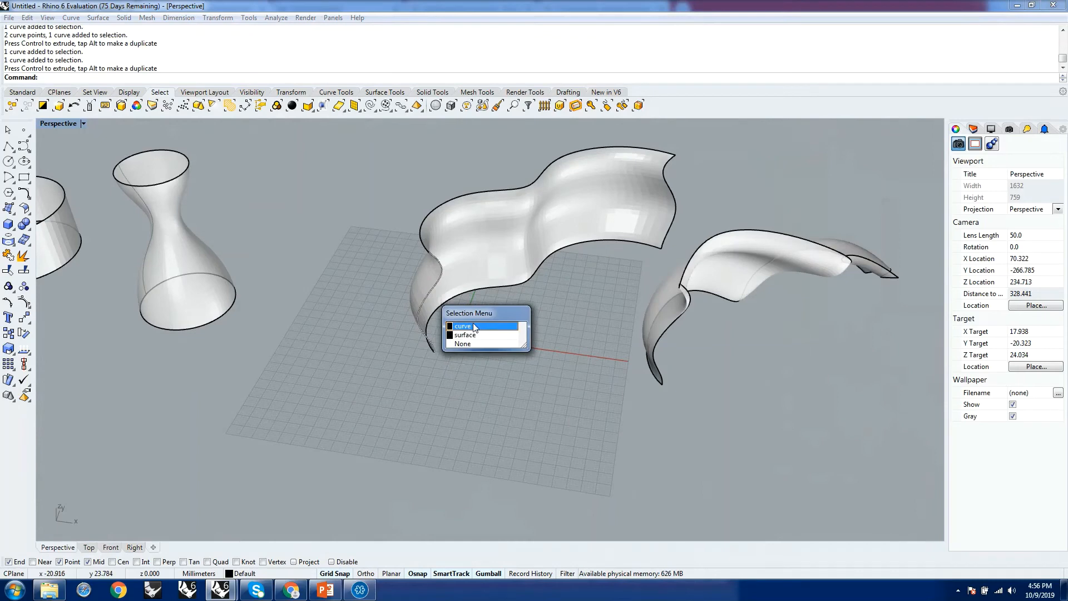
pyautogui.click(478, 327)
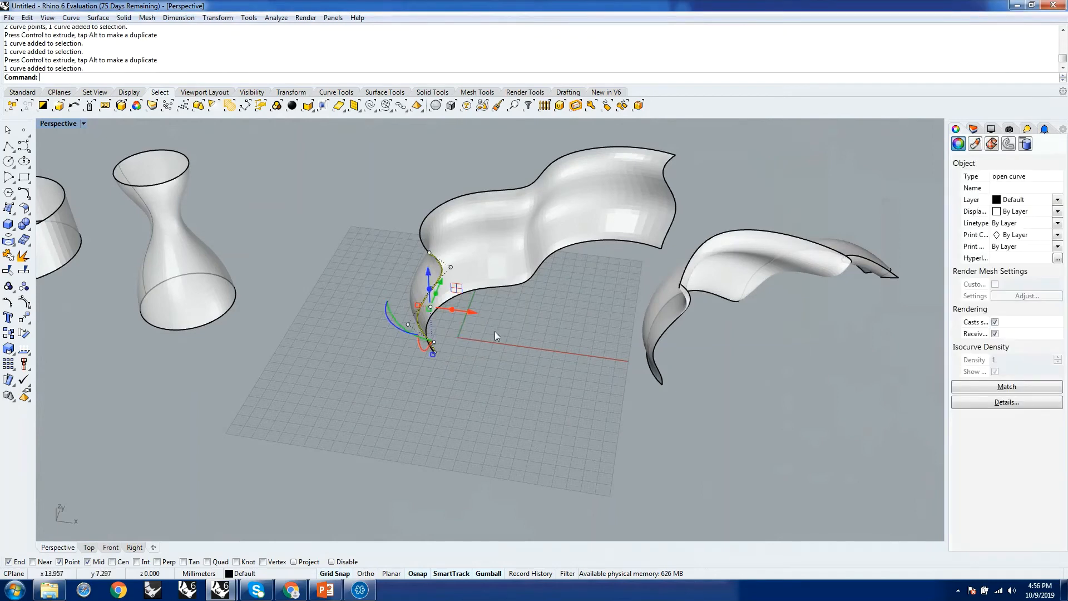
pyautogui.keyDown('shift'); pyautogui.click(483, 289); pyautogui.keyUp('shift')
pyautogui.click(541, 322)
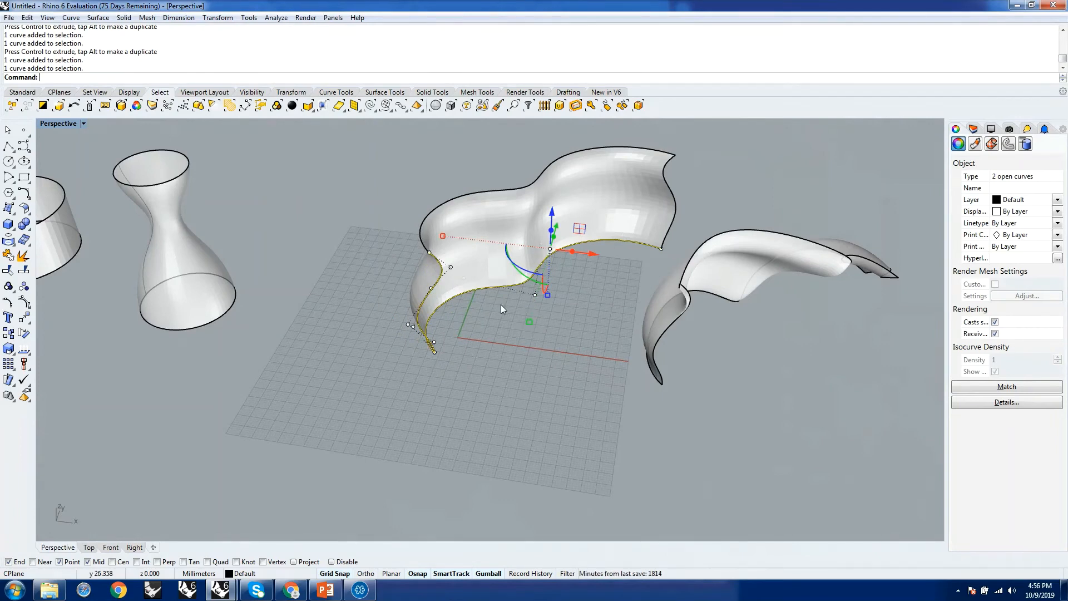
pyautogui.keyDown('ctrl'); pyautogui.click(489, 289); pyautogui.keyUp('ctrl')
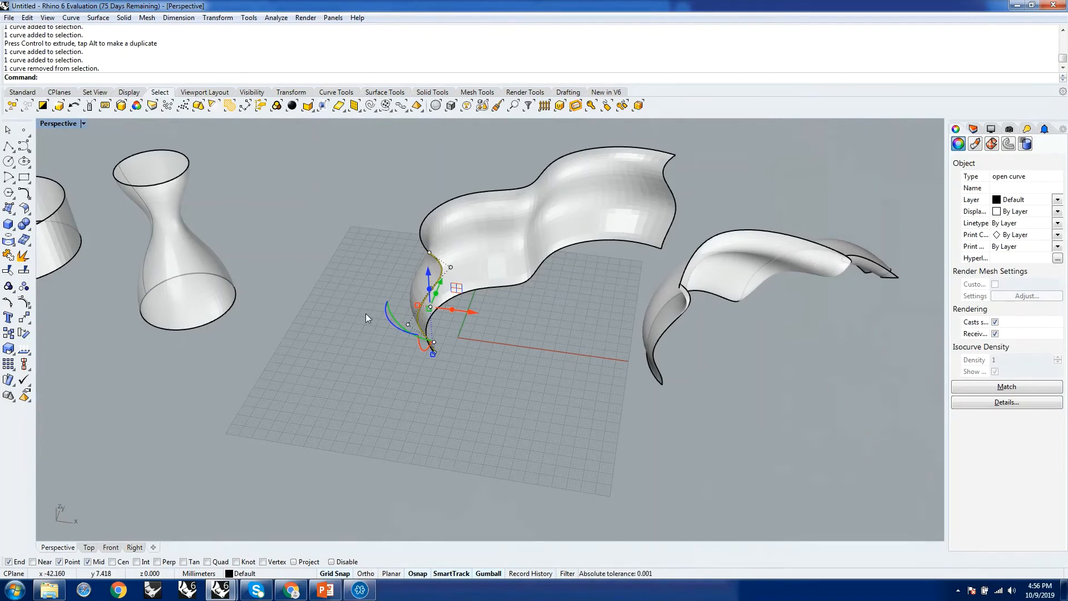
# Inspect the duplicated profile and rail curves from several sides.
pyautogui.scroll(-4, 365, 313)
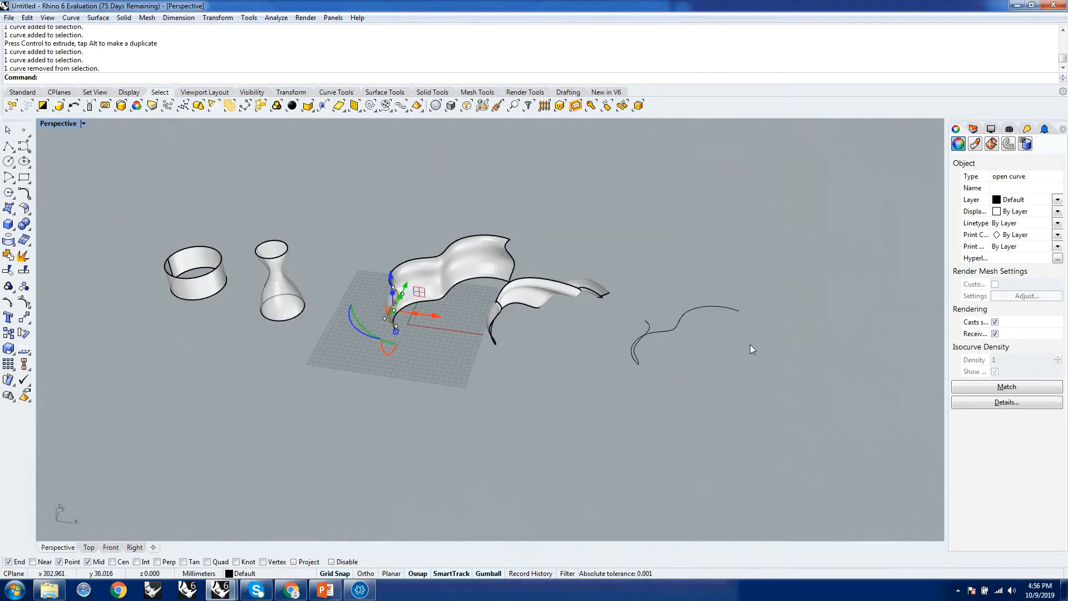
pyautogui.moveTo(750, 345); pyautogui.dragTo(576, 394, button='right')
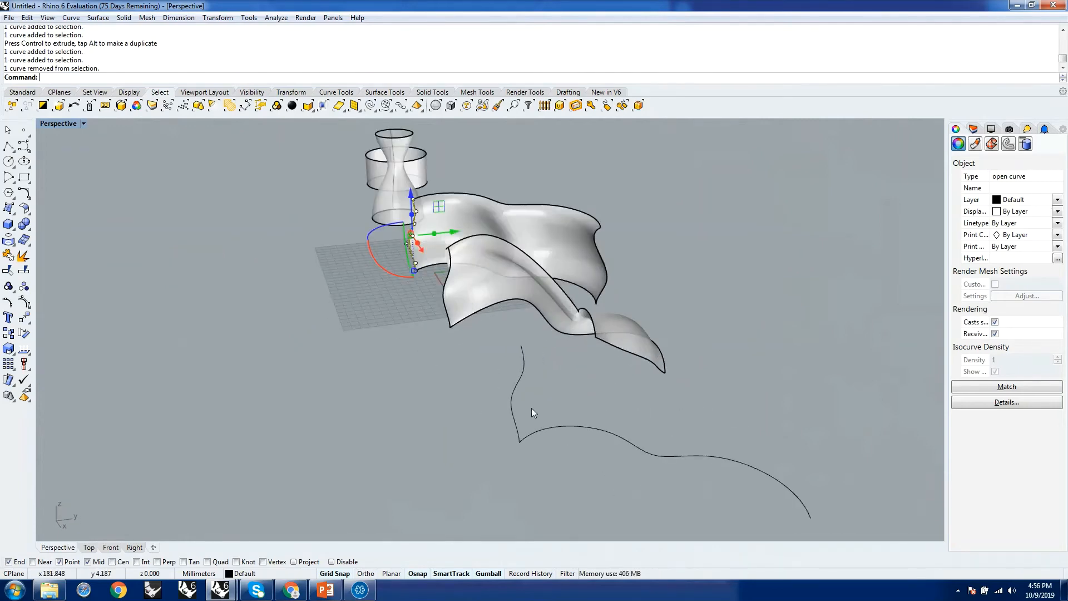
pyautogui.moveTo(540, 401); pyautogui.dragTo(639, 433, button='right')
pyautogui.scroll(-5, 566, 403)
pyautogui.scroll(8, 662, 419)
pyautogui.click(683, 422)
pyautogui.scroll(-5, 682, 421)
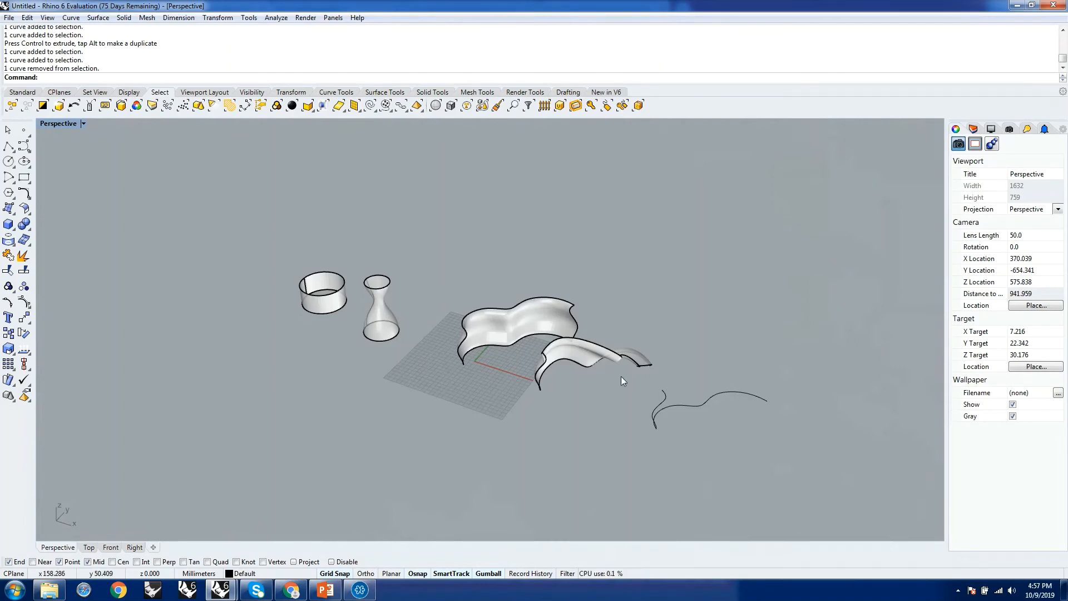
pyautogui.scroll(4, 716, 433)
pyautogui.moveTo(701, 422); pyautogui.dragTo(582, 438, button='right')
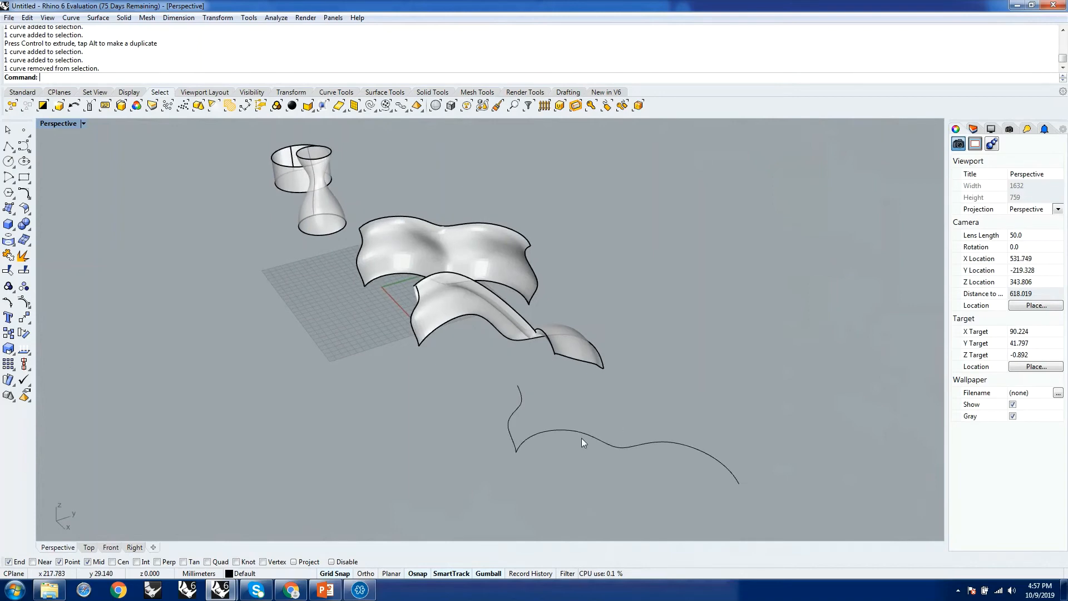
pyautogui.click(582, 436)
pyautogui.write('copy')
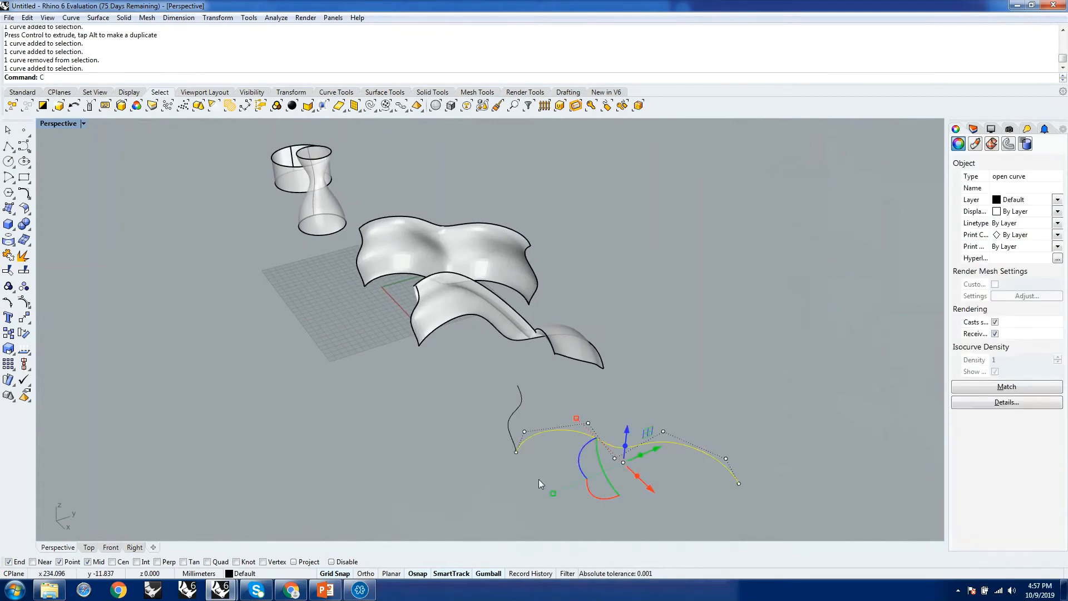
pyautogui.press('Return')
pyautogui.press('Escape')
pyautogui.press('Escape')
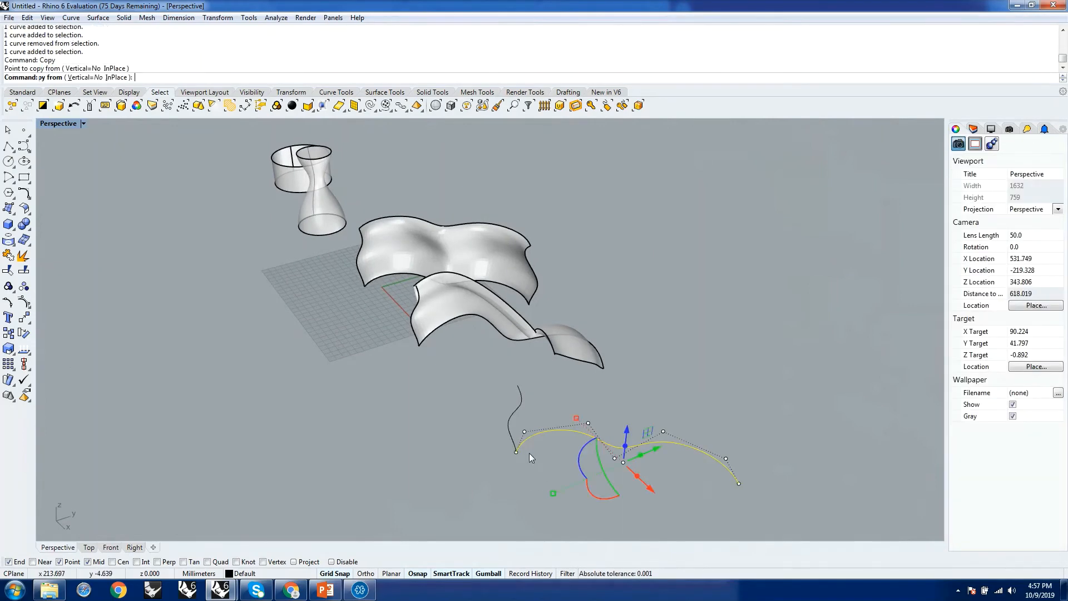
pyautogui.press('Escape')
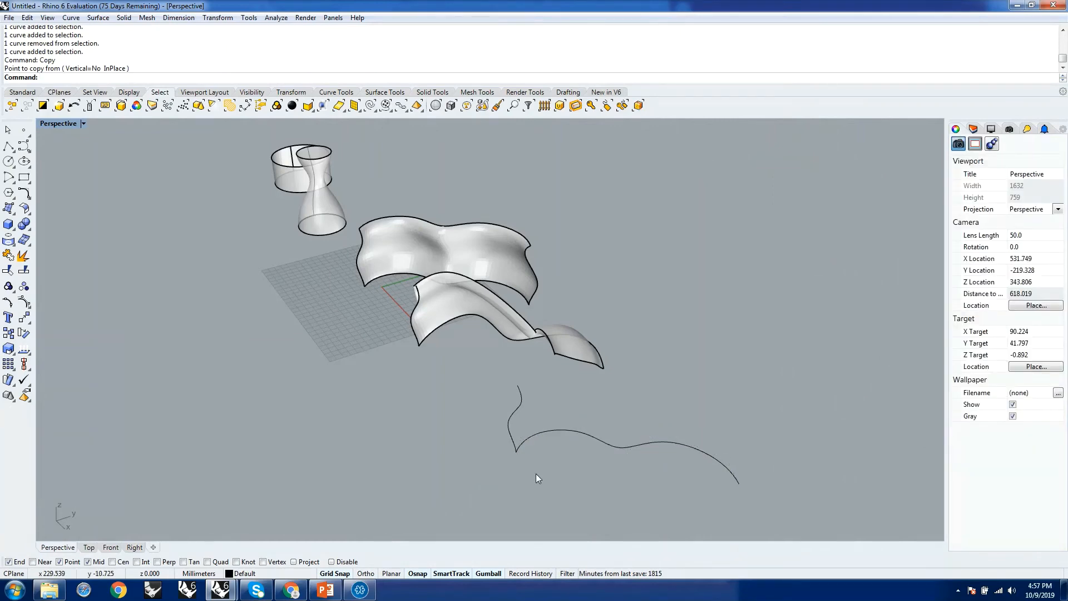
pyautogui.write('Copy')
pyautogui.press('Return')
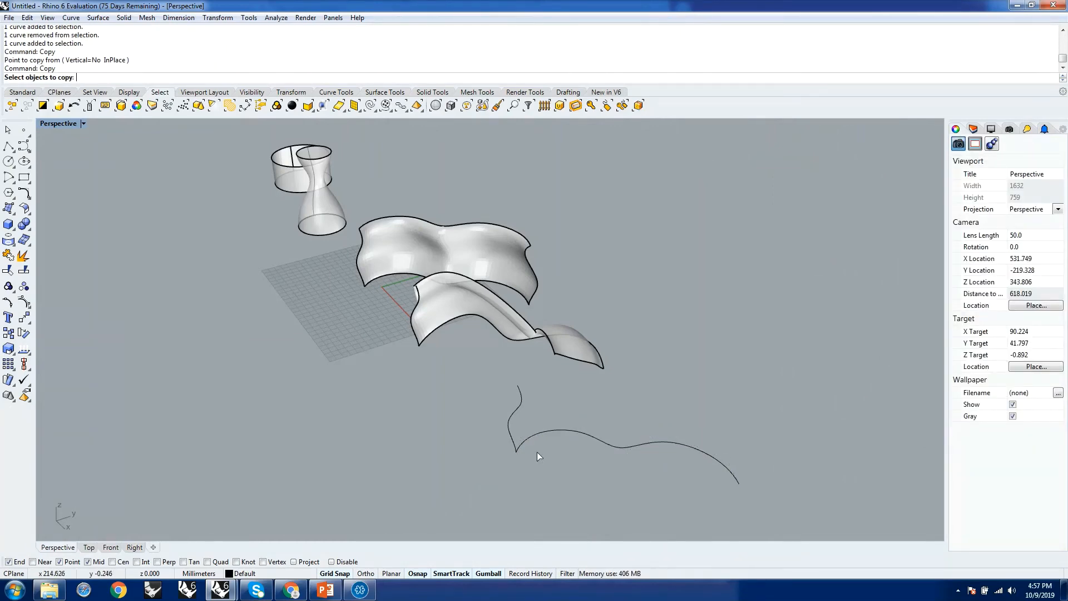
pyautogui.press('Escape')
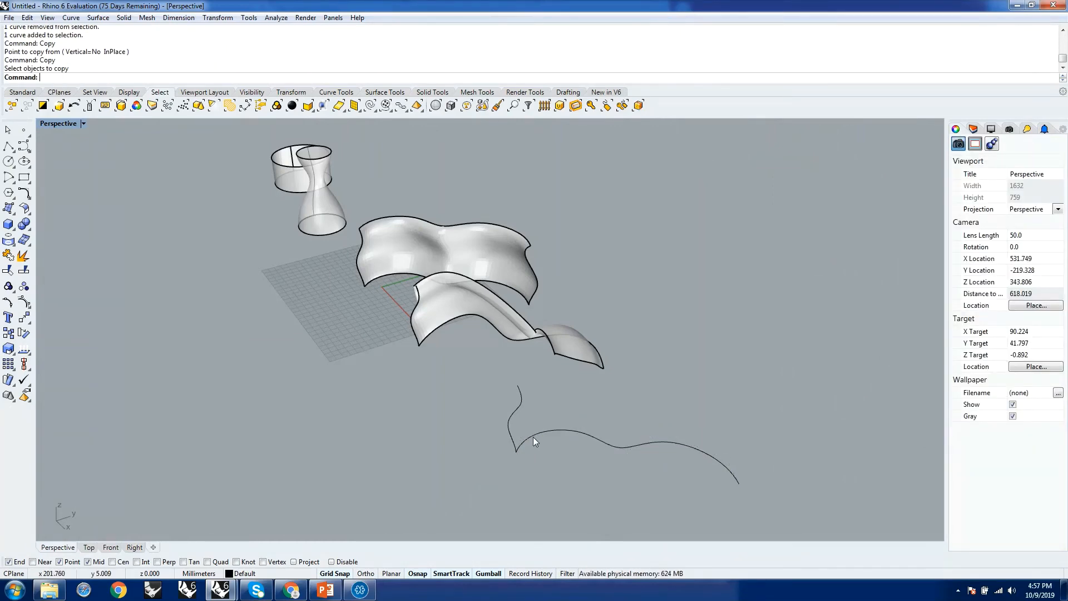
# Copy the duplicated rail curve from the profile's lower endpoint to its upper endpoint to form a second rail.
pyautogui.click(533, 436)
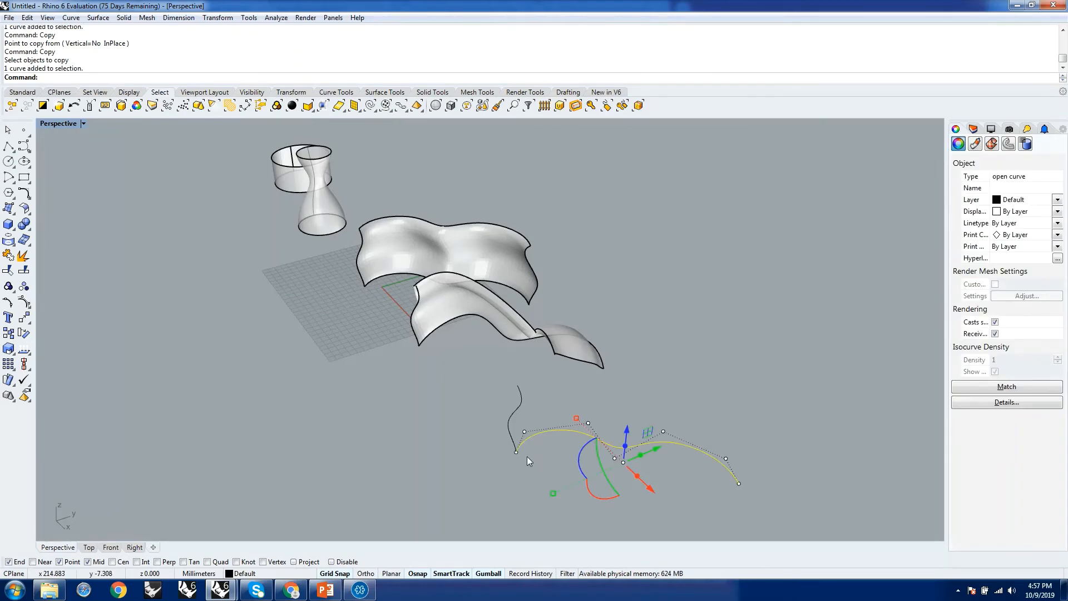
pyautogui.press('Return')
pyautogui.click(516, 452)
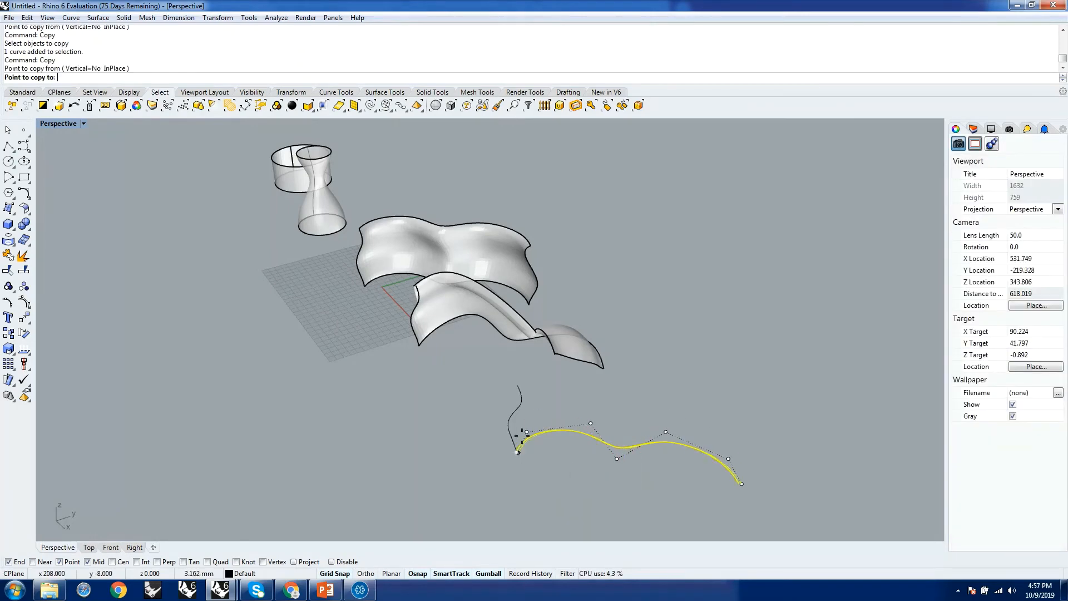
pyautogui.click(518, 386)
pyautogui.rightClick(575, 467)
# Select three middle control points of the lower rail curve and move them downward.
pyautogui.moveTo(574, 466); pyautogui.dragTo(682, 334, button='right')
pyautogui.scroll(5, 659, 356)
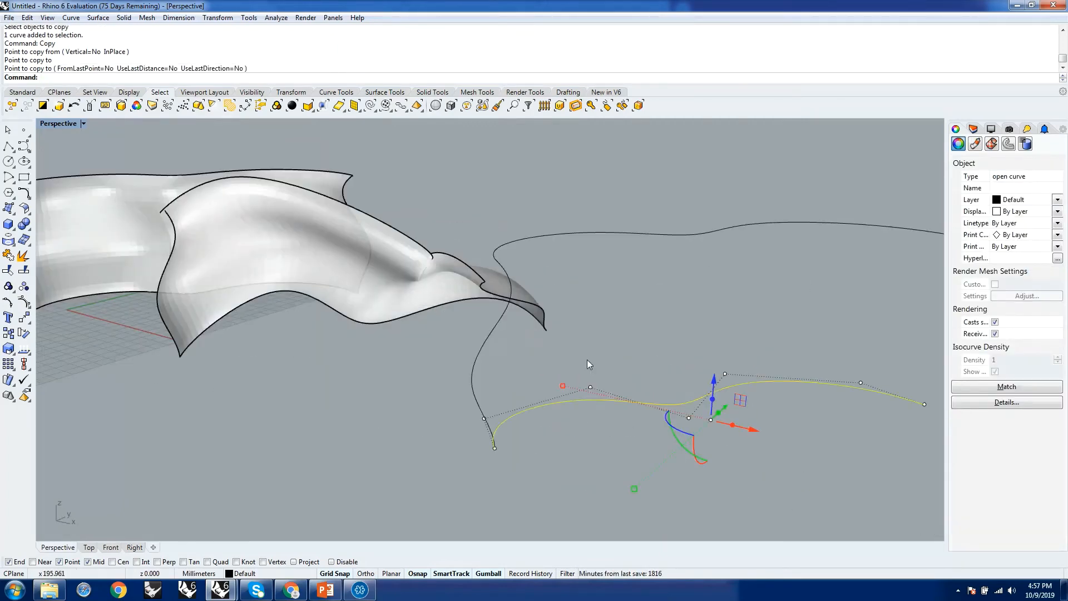
pyautogui.moveTo(587, 360); pyautogui.dragTo(613, 412)
pyautogui.keyDown('shift'); pyautogui.moveTo(751, 381); pyautogui.dragTo(749, 383); pyautogui.keyUp('shift')
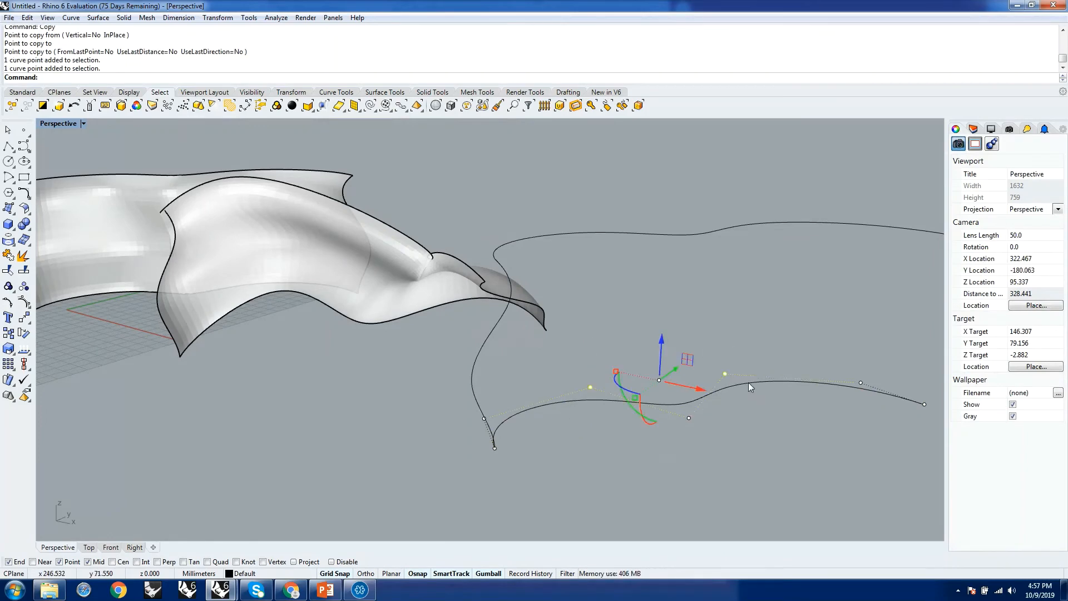
pyautogui.keyDown('shift'); pyautogui.moveTo(689, 429); pyautogui.dragTo(700, 412); pyautogui.keyUp('shift')
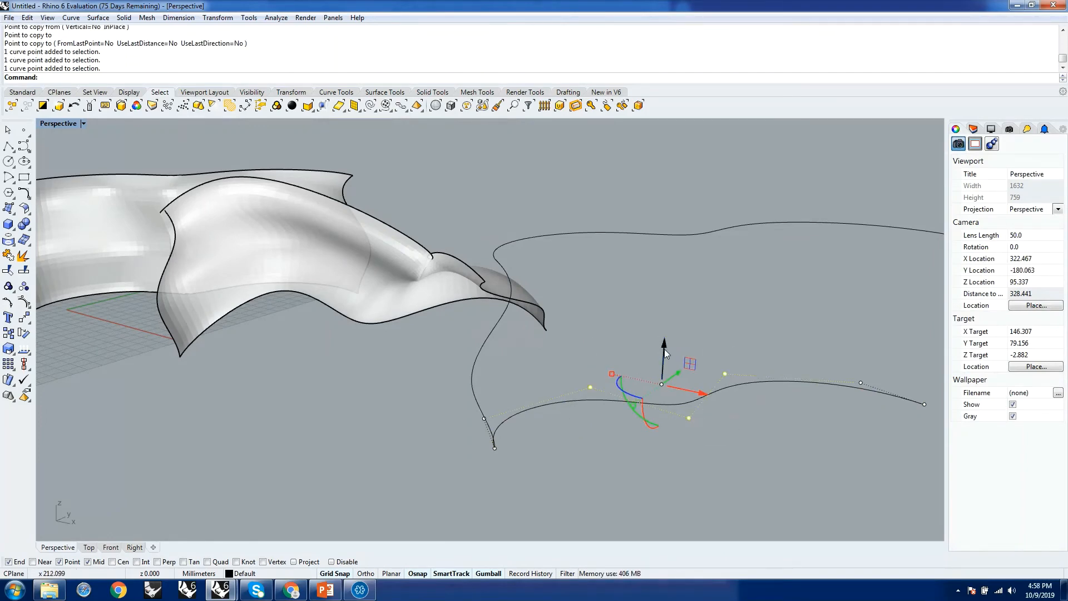
pyautogui.moveTo(663, 343); pyautogui.dragTo(671, 388)
# Reshape the upper rail curve by raising three of its control points and repositioning one further control point.
pyautogui.scroll(-4, 720, 425)
pyautogui.click(736, 356)
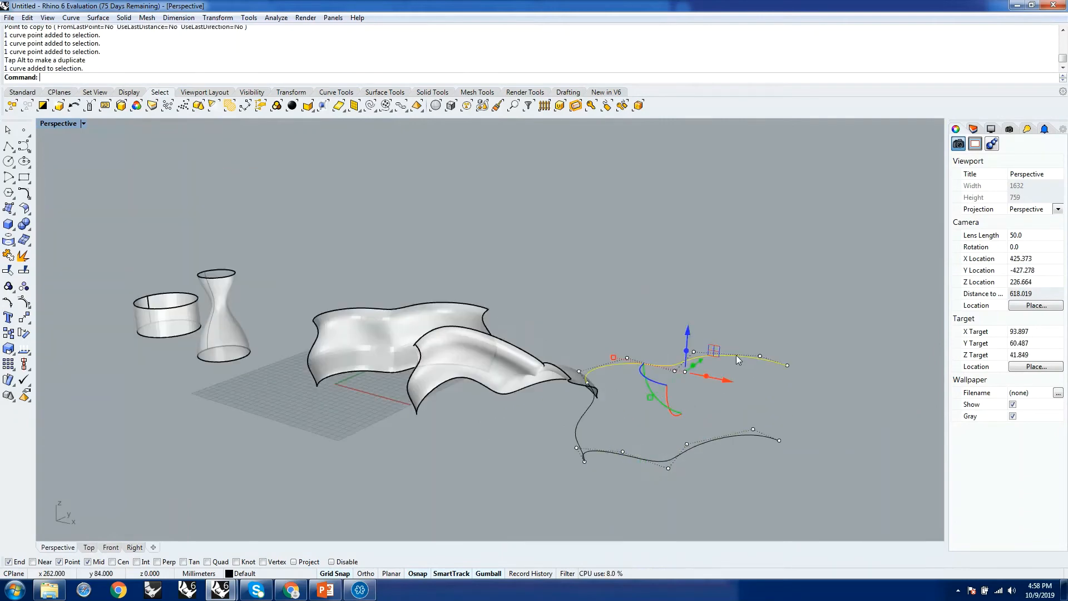
pyautogui.moveTo(611, 327); pyautogui.dragTo(728, 378)
pyautogui.moveTo(665, 323); pyautogui.dragTo(667, 257)
pyautogui.moveTo(783, 315)
pyautogui.mouseDown(button='right')
pyautogui.moveTo(871, 323)
pyautogui.moveTo(853, 296)
pyautogui.moveTo(785, 330)
pyautogui.mouseUp(button='right')
pyautogui.scroll(5, 767, 333)
pyautogui.moveTo(726, 311); pyautogui.dragTo(801, 268)
# Examine the reshaped curve set, highlighting the upper and lower rails and the wavy profile joining them.
pyautogui.scroll(-5, 801, 269)
pyautogui.moveTo(682, 280); pyautogui.dragTo(626, 310, button='right')
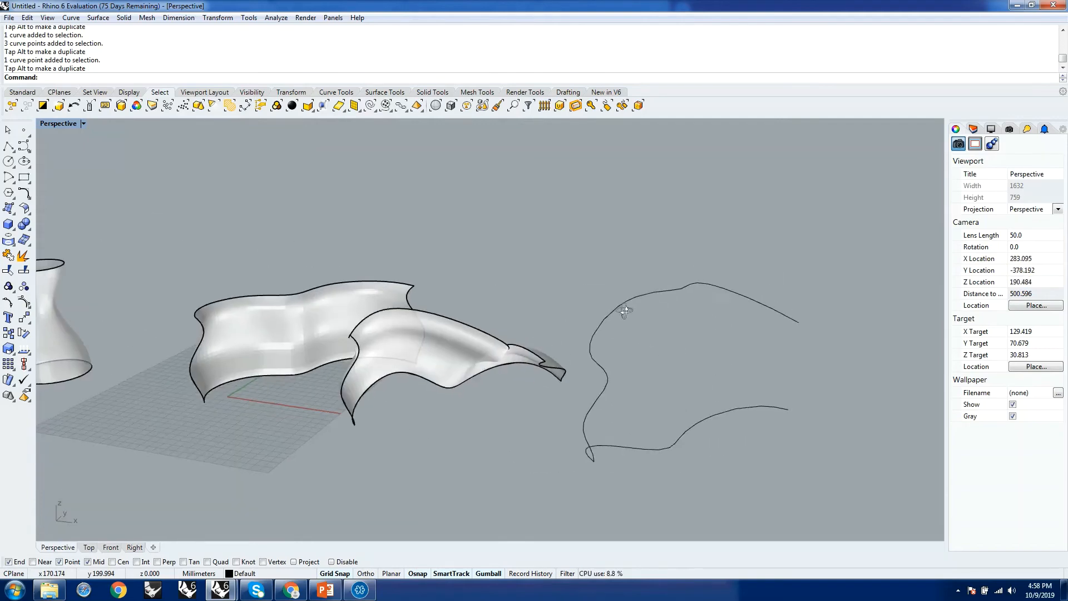
pyautogui.scroll(-6, 668, 412)
pyautogui.scroll(8, 669, 388)
pyautogui.moveTo(608, 348); pyautogui.dragTo(624, 362, button='right')
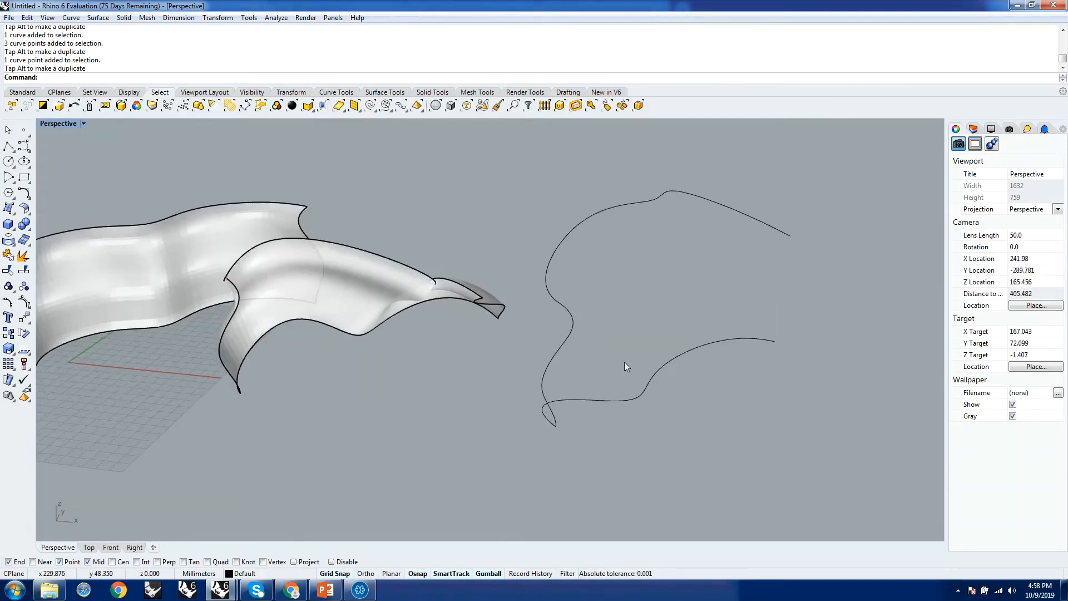
pyautogui.click(548, 285)
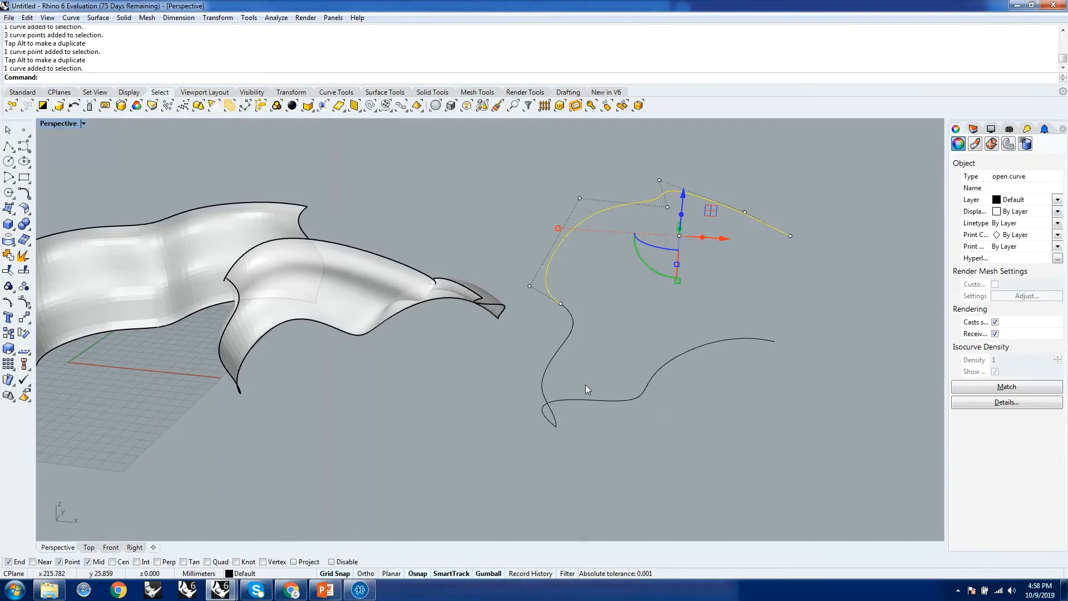
pyautogui.keyDown('shift'); pyautogui.click(544, 421); pyautogui.keyUp('shift')
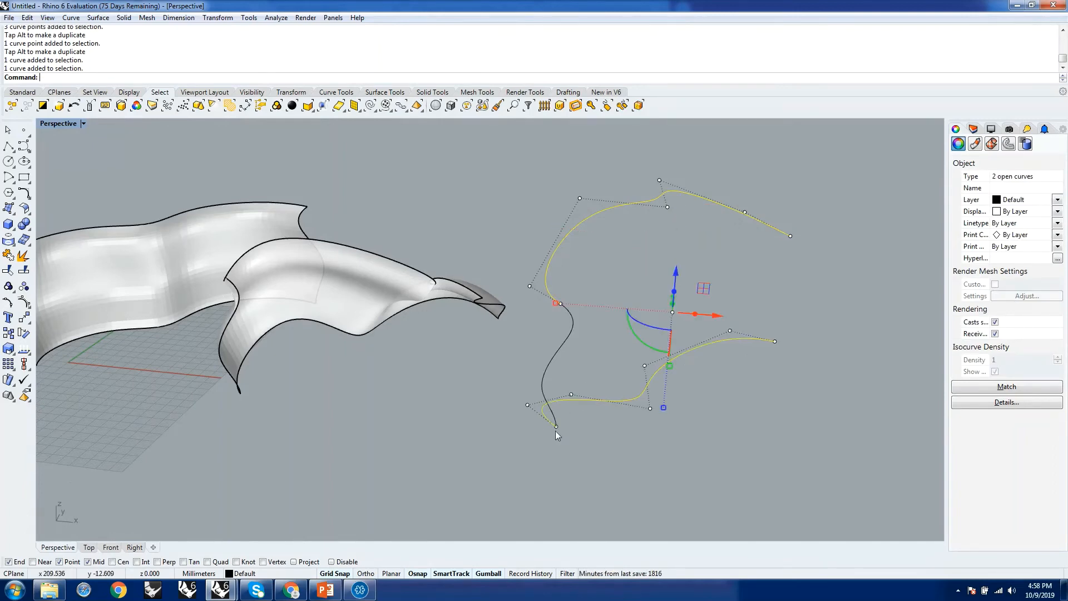
pyautogui.click(582, 349)
pyautogui.click(546, 362)
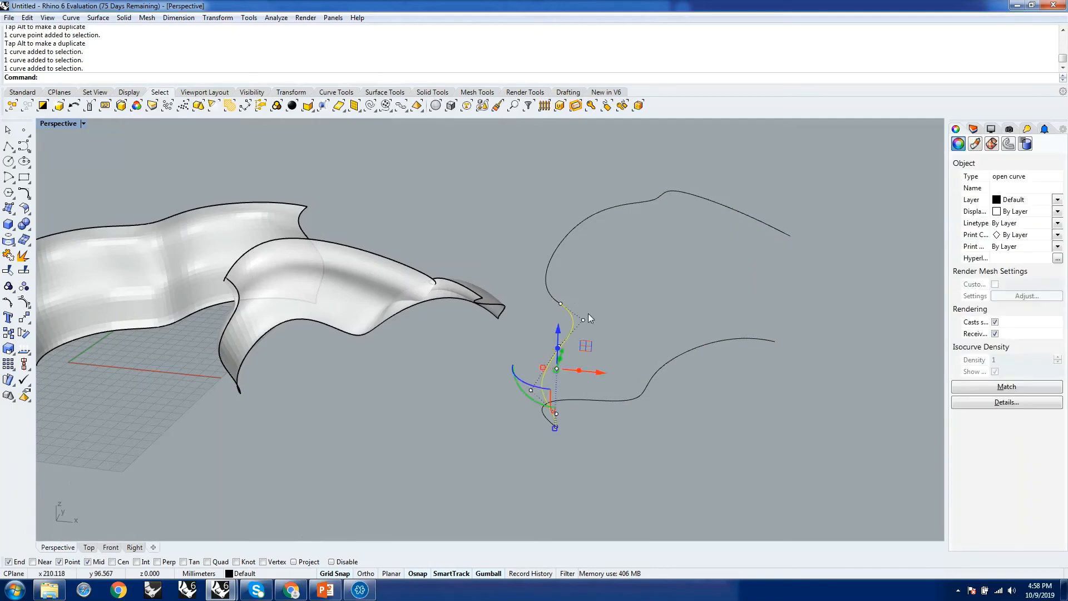
# Set up a two-rail sweep using the lower and upper curves as rails and the wavy curve as cross section.
pyautogui.click(618, 426)
pyautogui.moveTo(622, 425)
pyautogui.mouseDown(button='right')
pyautogui.moveTo(596, 425)
pyautogui.moveTo(629, 442)
pyautogui.mouseUp(button='right')
pyautogui.write('Sweep2')
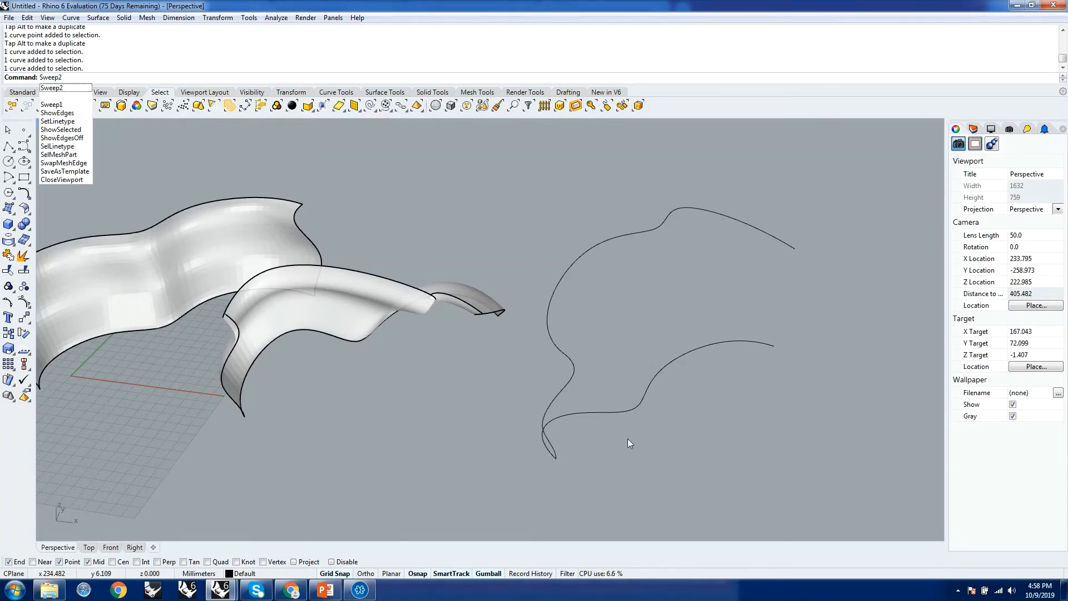
pyautogui.press('Return')
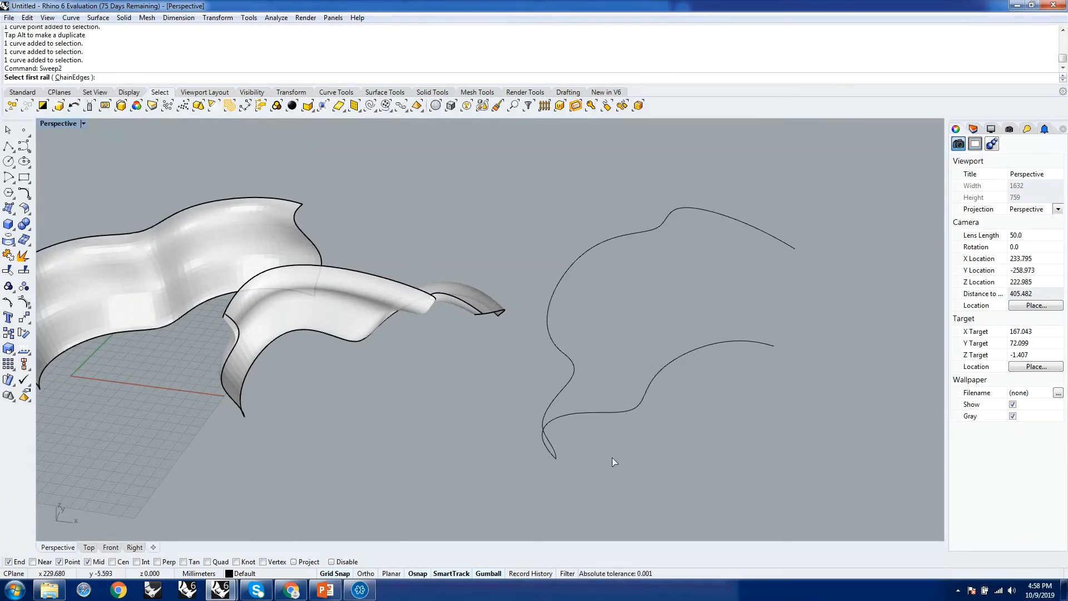
pyautogui.moveTo(613, 450); pyautogui.dragTo(607, 424, button='right')
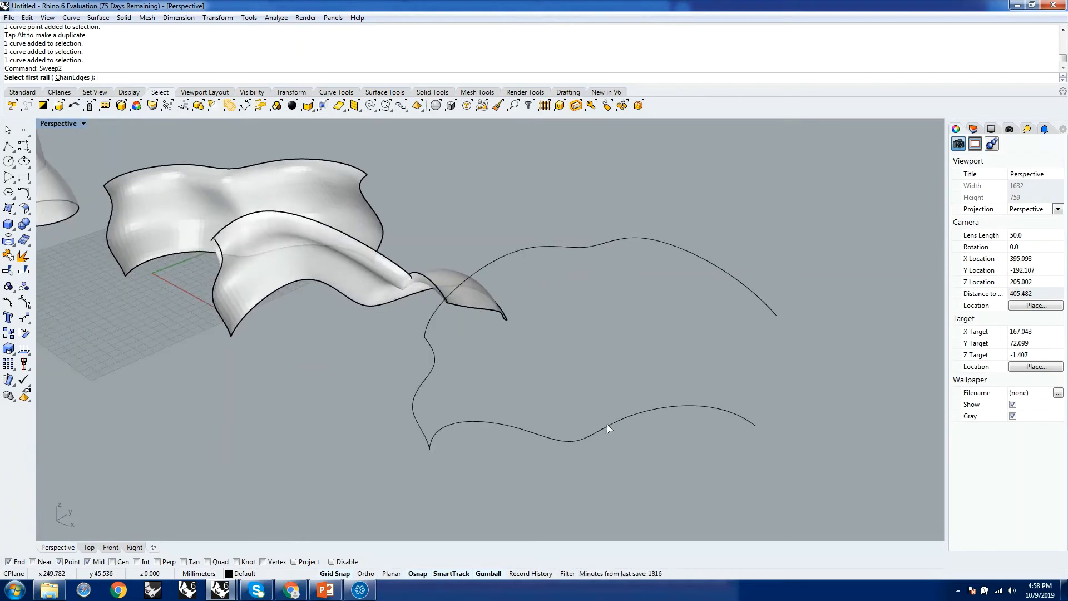
pyautogui.click(437, 435)
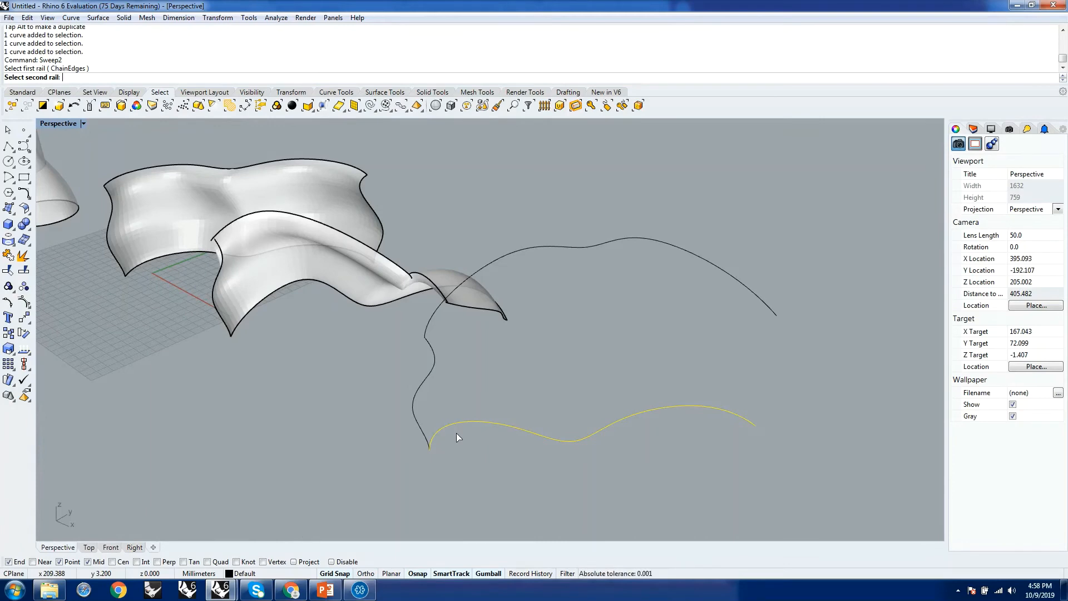
pyautogui.click(430, 320)
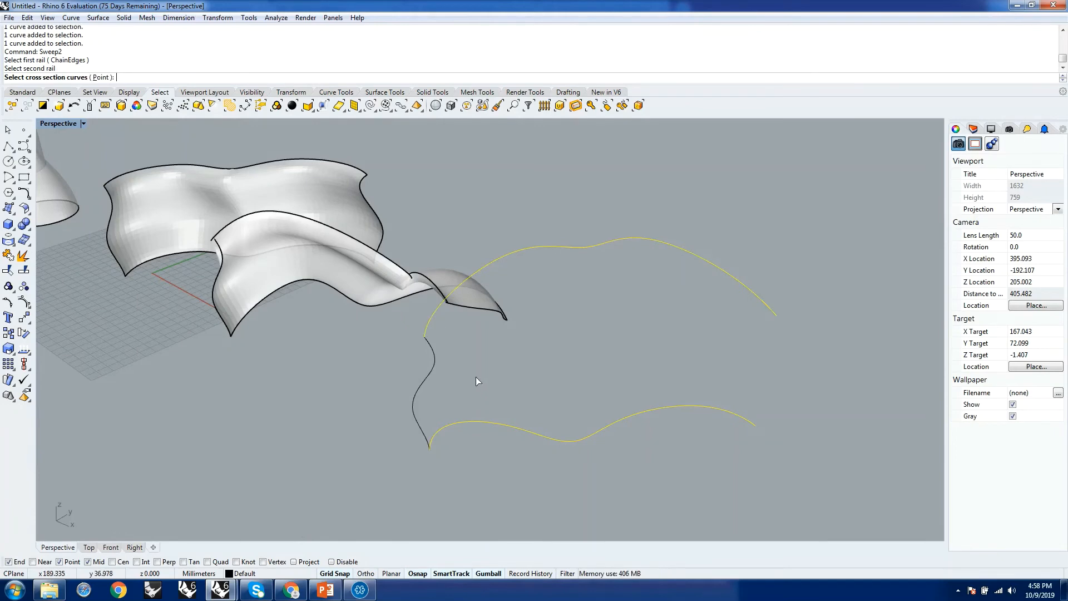
pyautogui.click(425, 379)
pyautogui.moveTo(507, 394); pyautogui.dragTo(544, 365, button='right')
pyautogui.press('Return')
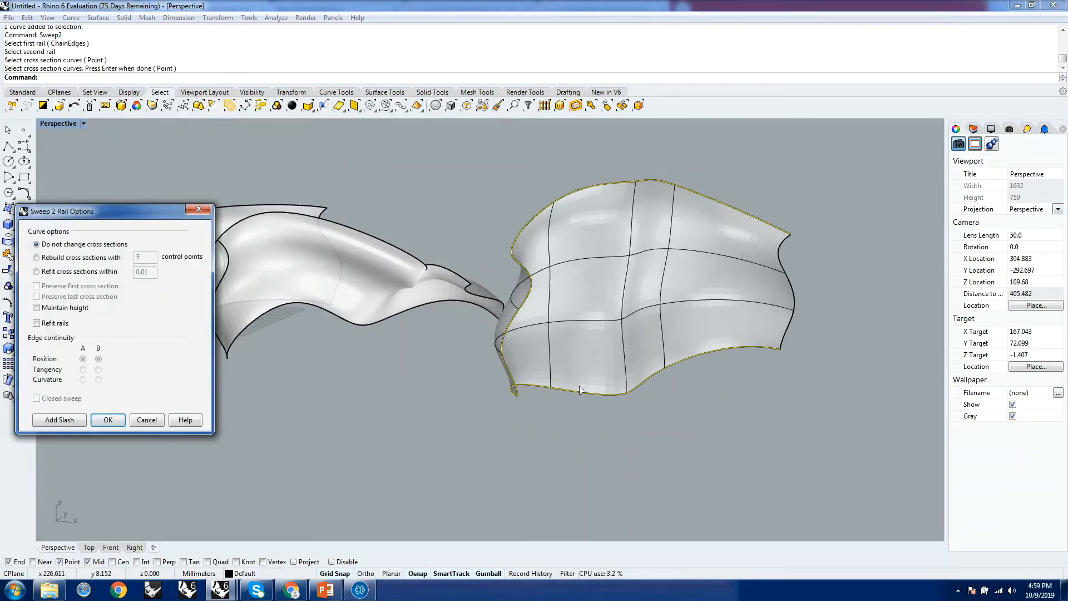
# Add two slashes to the two-rail sweep, each linking a point on the lower rail to one on the upper rail.
pyautogui.moveTo(127, 215); pyautogui.dragTo(187, 148)
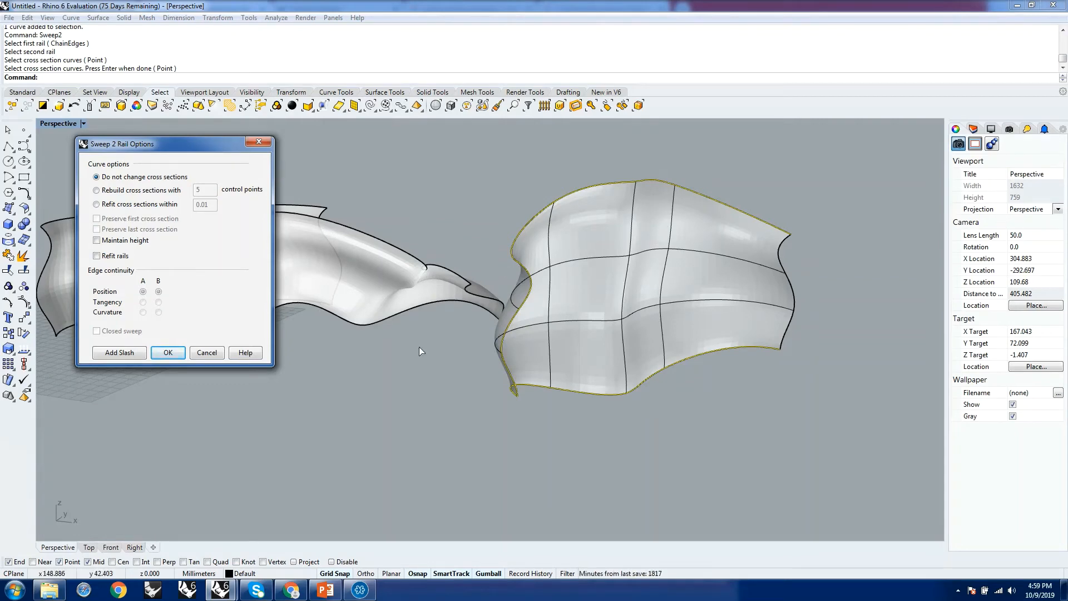
pyautogui.click(119, 352)
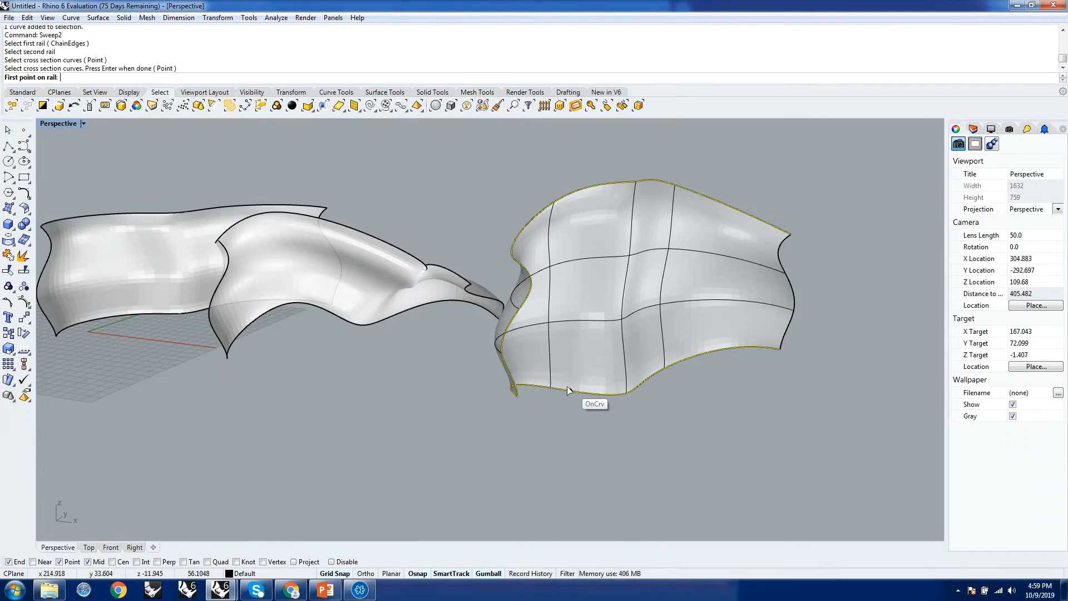
pyautogui.click(597, 393)
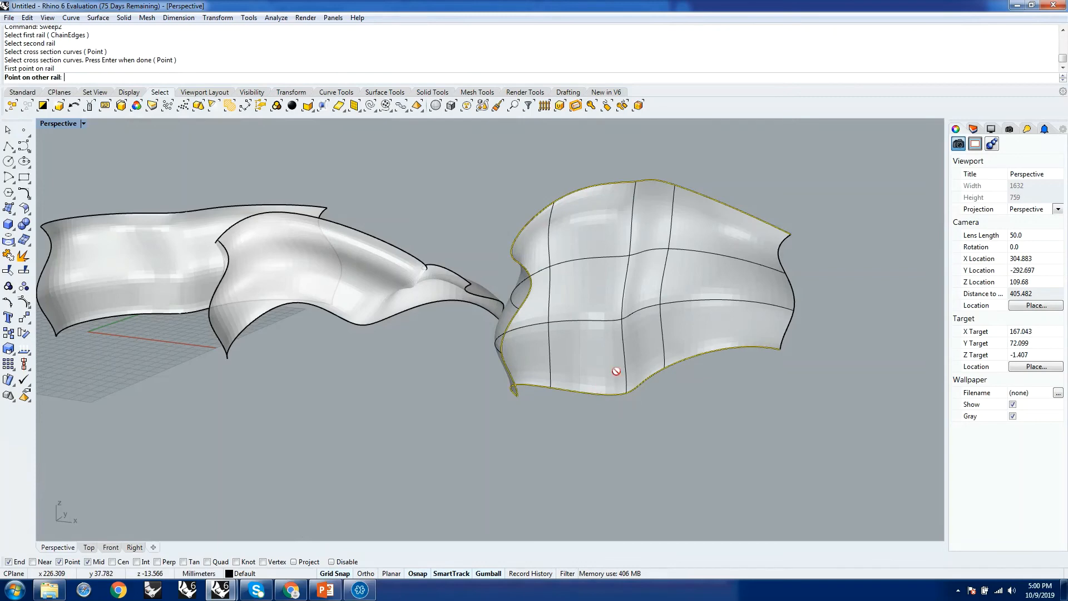
pyautogui.click(599, 186)
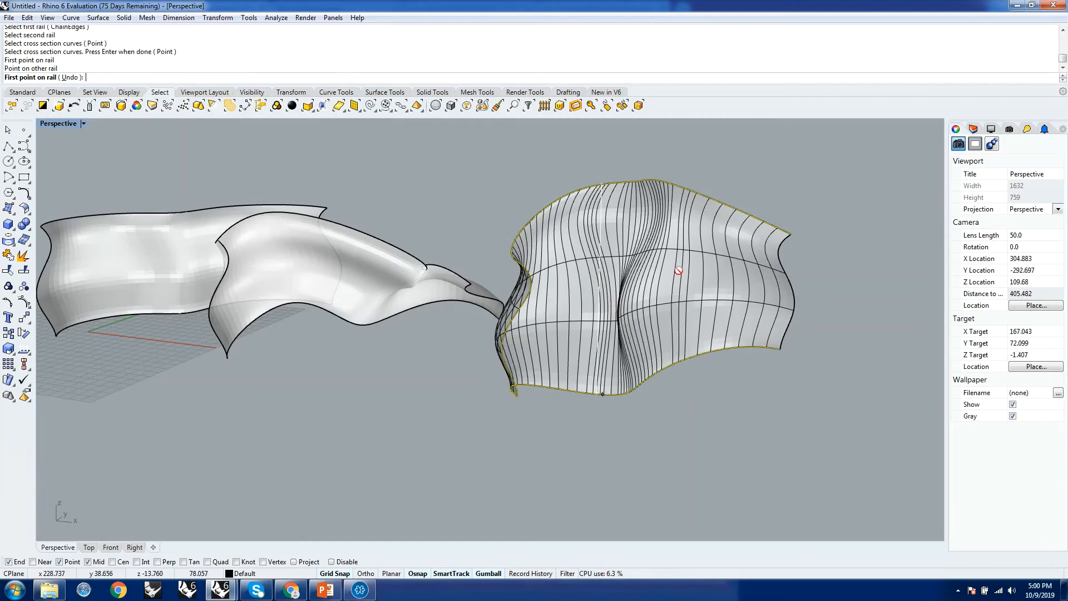
pyautogui.moveTo(678, 271); pyautogui.dragTo(696, 386, button='right')
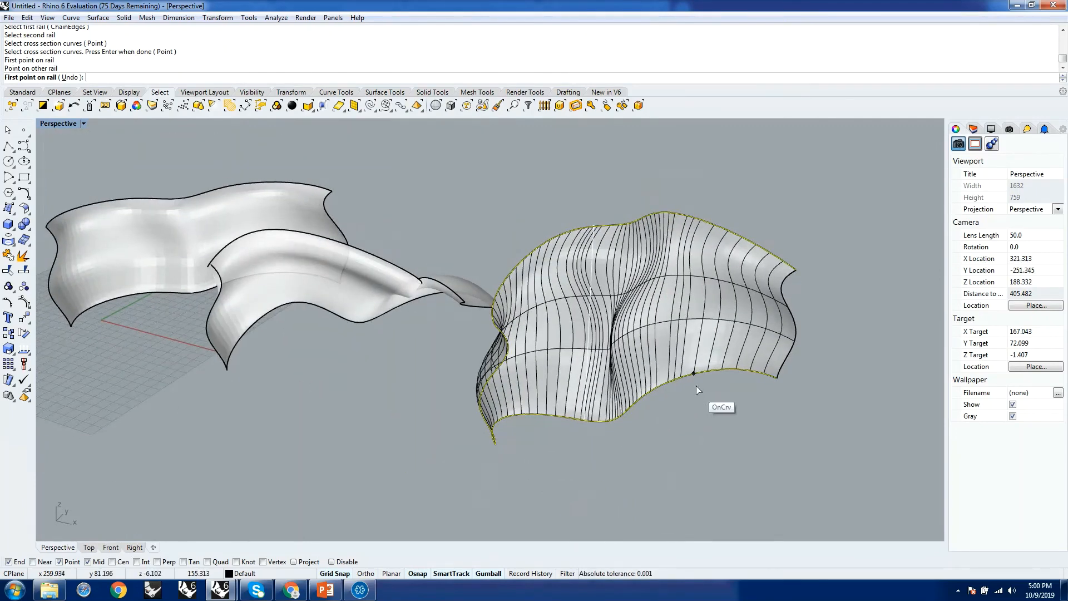
pyautogui.click(693, 379)
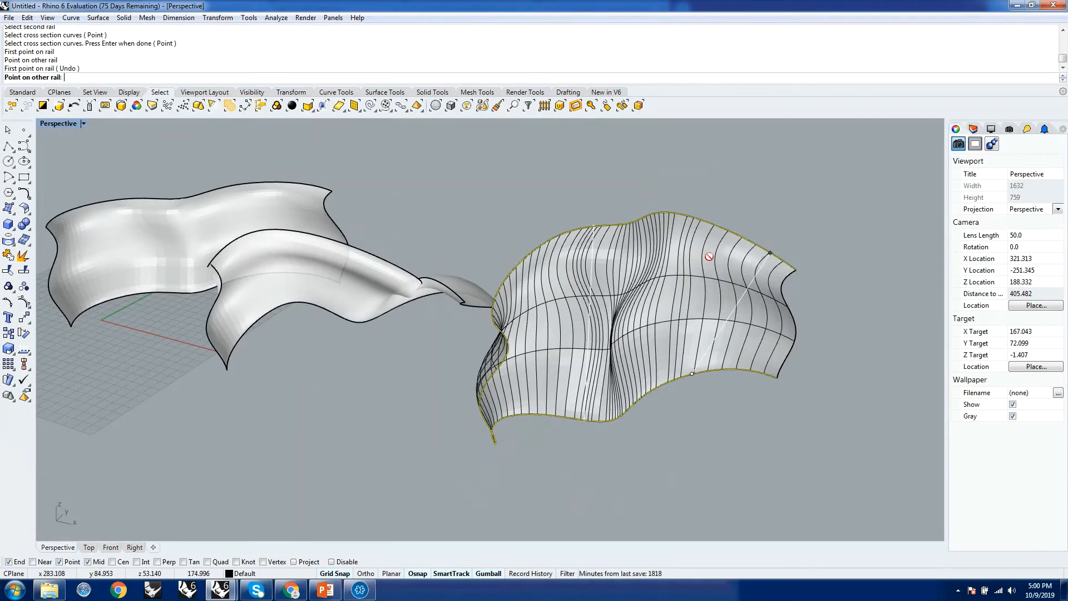
pyautogui.click(704, 222)
# Add a third slash between the lower rail's dip and the upper rail's crest, finish the slashes and cancel the sweep.
pyautogui.moveTo(726, 296); pyautogui.dragTo(678, 274, button='right')
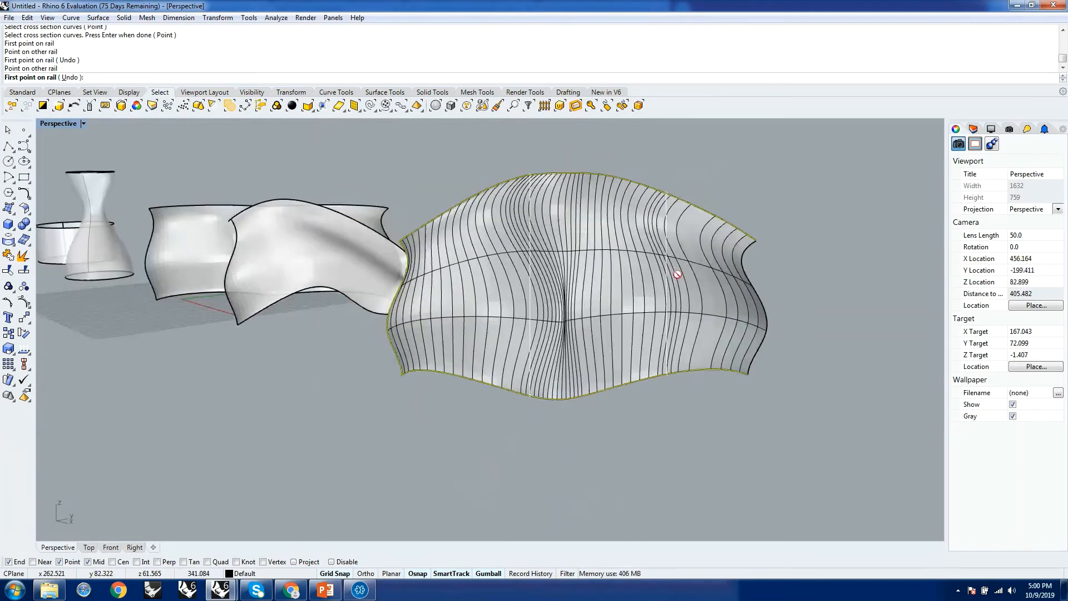
pyautogui.moveTo(529, 309)
pyautogui.mouseDown(button='right')
pyautogui.moveTo(619, 305)
pyautogui.moveTo(512, 298)
pyautogui.mouseUp(button='right')
pyautogui.scroll(6, 596, 262)
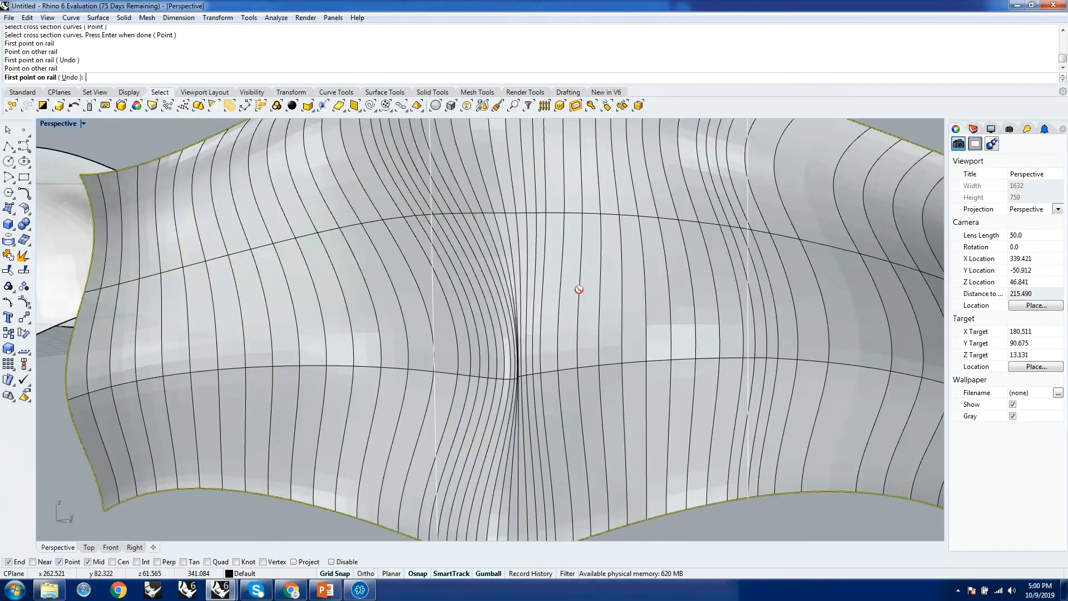
pyautogui.scroll(-5, 579, 289)
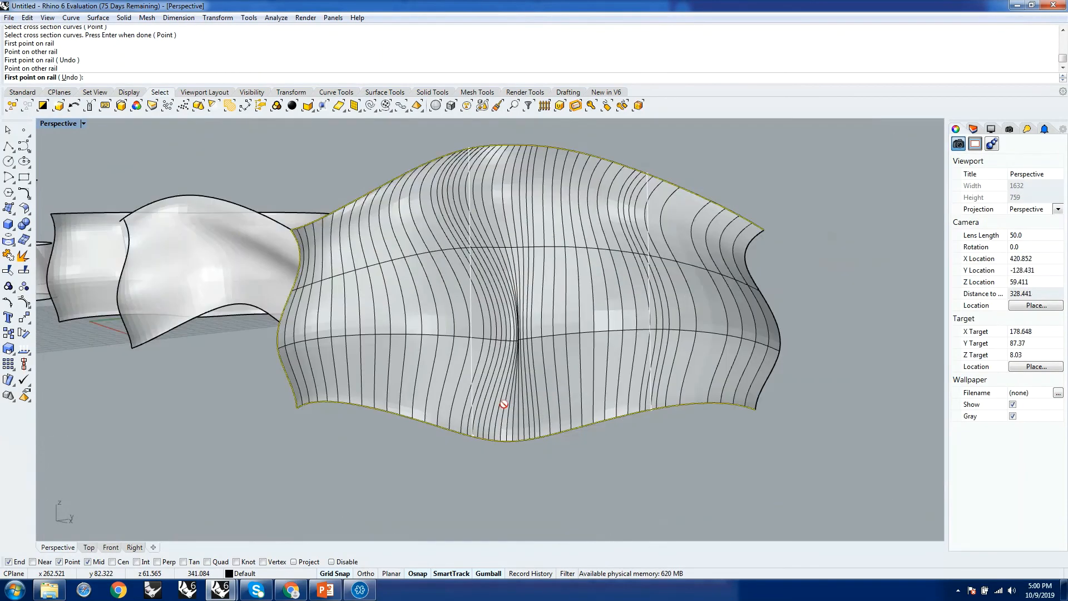
pyautogui.click(511, 449)
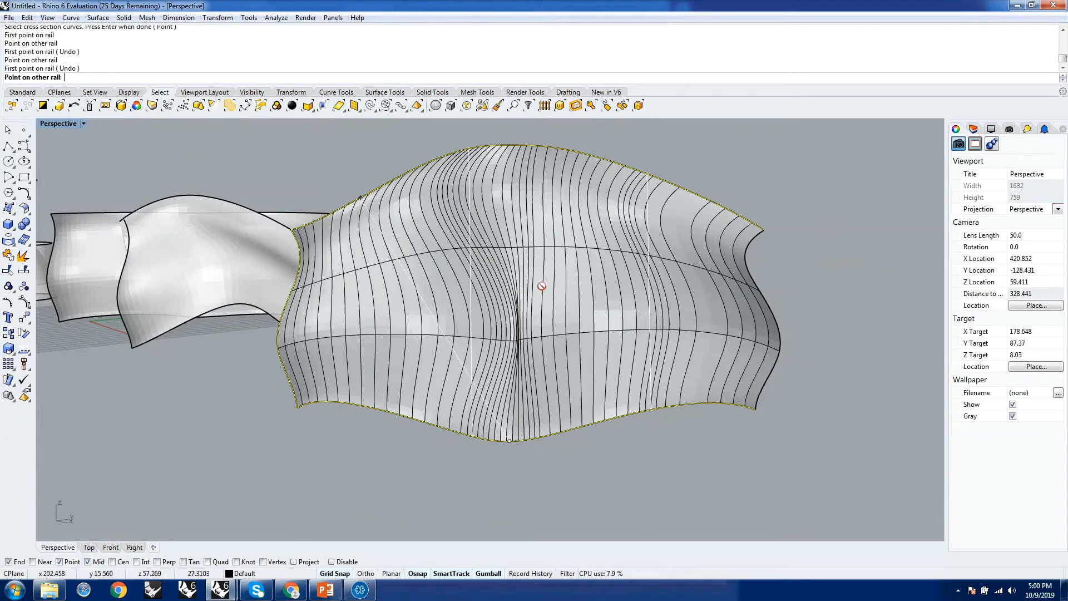
pyautogui.click(522, 161)
pyautogui.moveTo(530, 257); pyautogui.dragTo(621, 299, button='right')
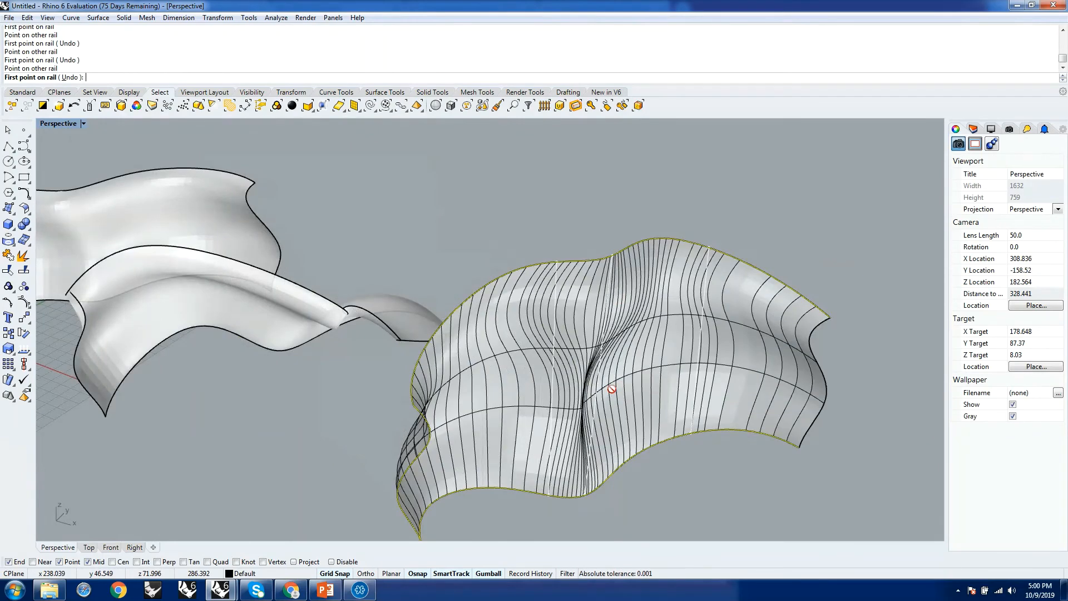
pyautogui.press('Return')
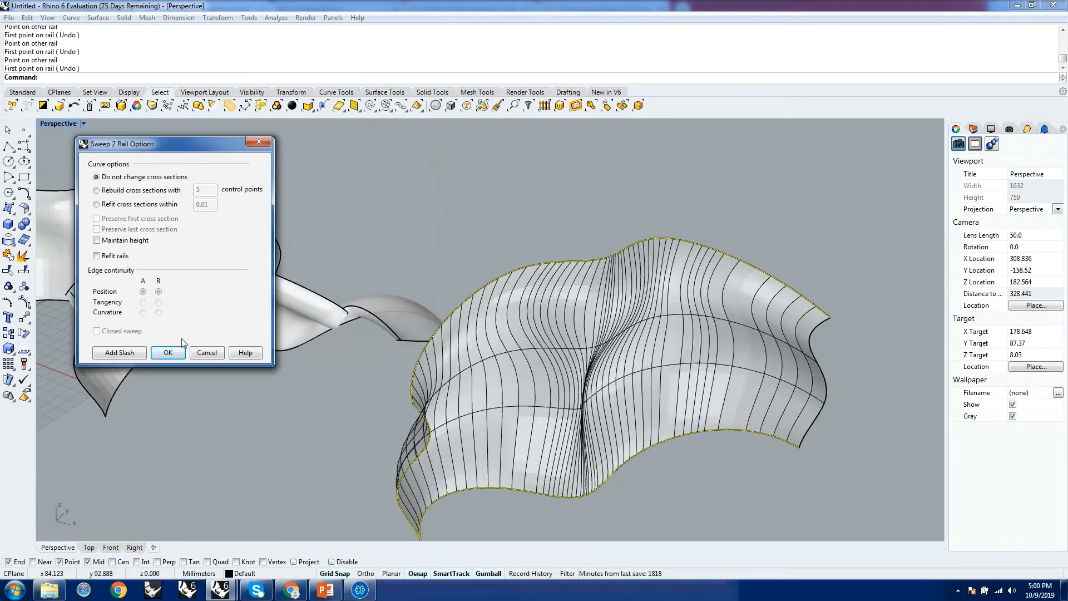
pyautogui.click(205, 352)
pyautogui.click(602, 268)
# Create a two-rail sweep from the lower rail, upper rail and wavy profile without changing cross sections or adding slashes.
pyautogui.scroll(-8, 601, 268)
pyautogui.moveTo(577, 348); pyautogui.dragTo(557, 342, button='right')
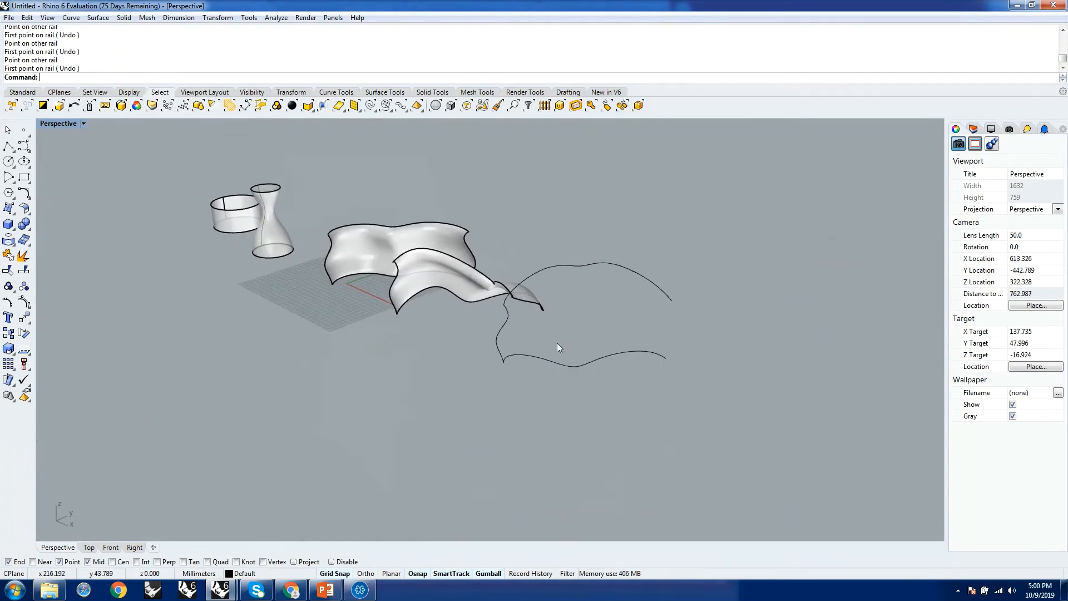
pyautogui.scroll(6, 556, 343)
pyautogui.write('Sweep')
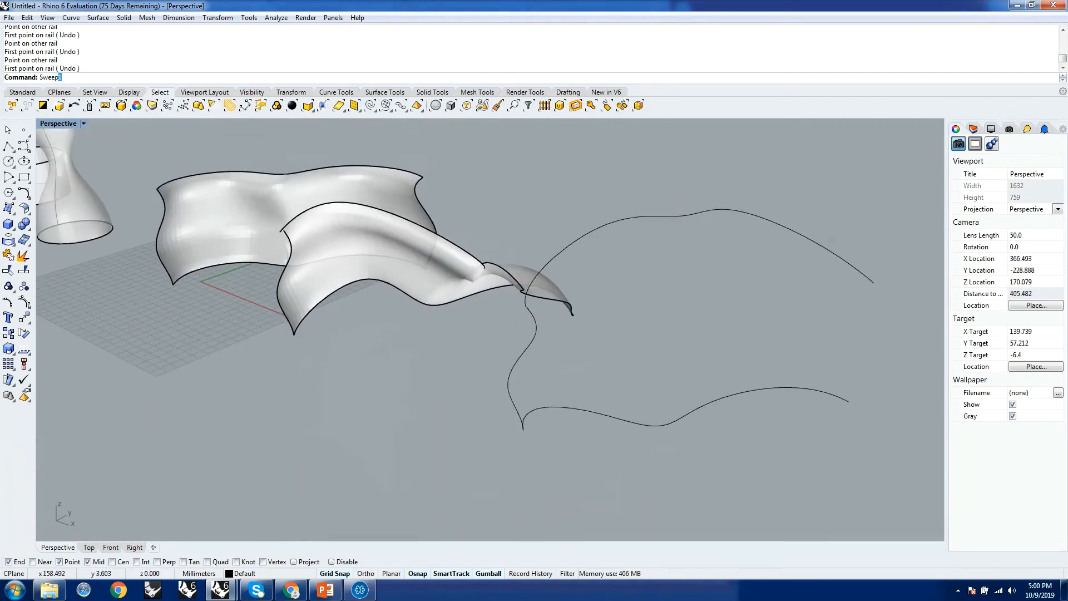
pyautogui.write('2')
pyautogui.press('Return')
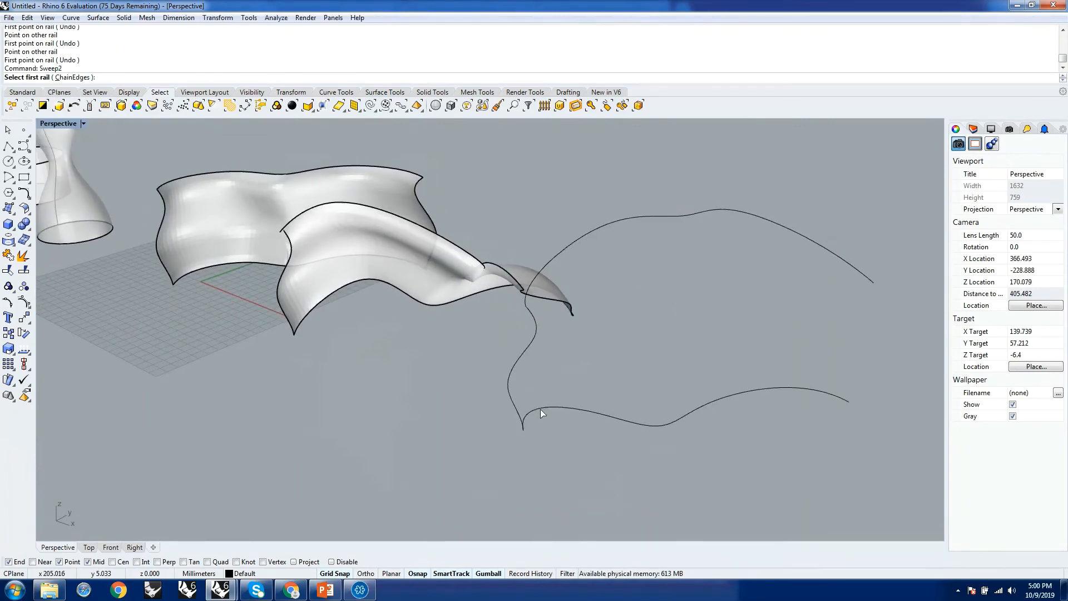
pyautogui.click(541, 409)
pyautogui.click(545, 265)
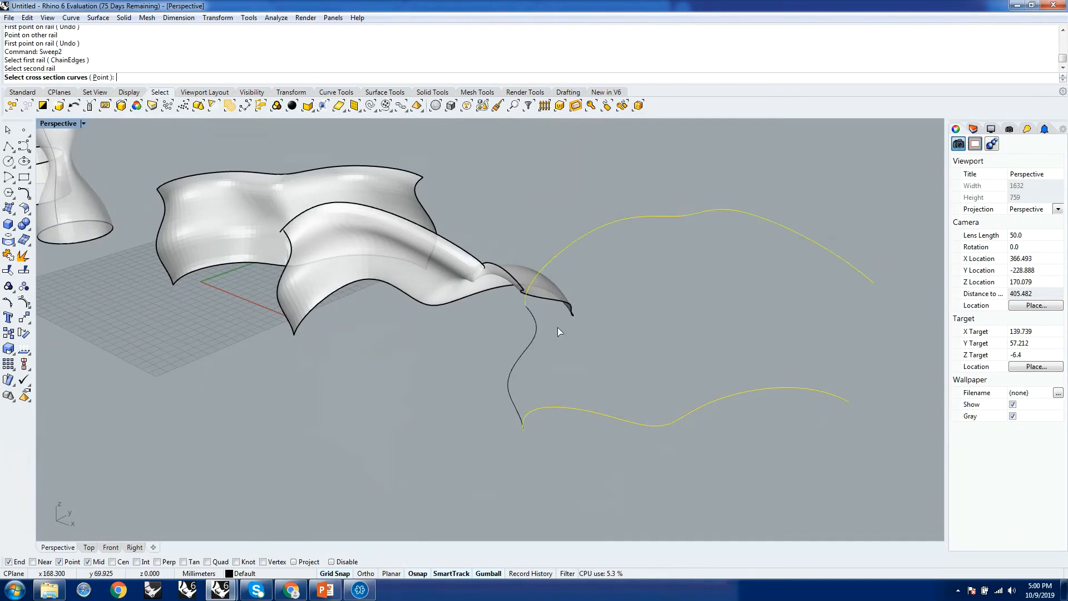
pyautogui.click(526, 352)
pyautogui.press('Return')
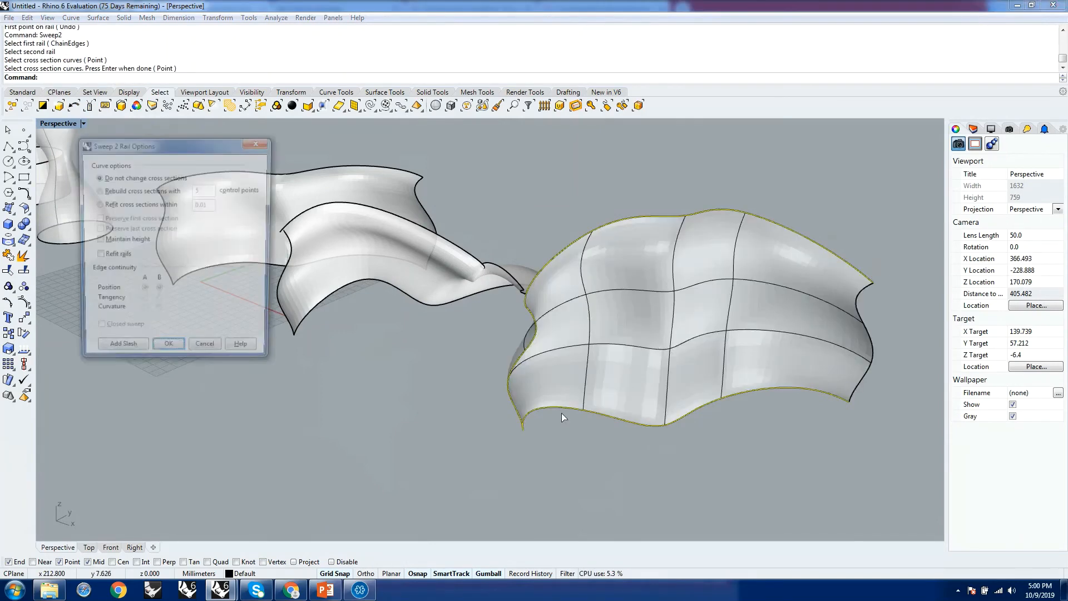
pyautogui.click(168, 352)
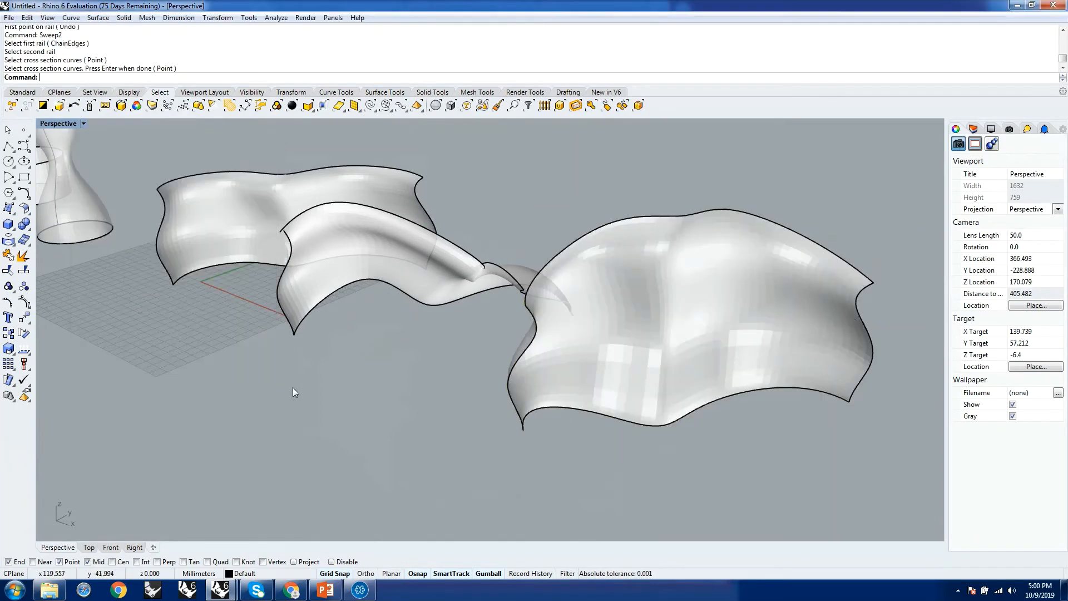
# Inspect the two-rail swept surface from several angles and delete it, keeping its rails and profile.
pyautogui.moveTo(481, 419); pyautogui.dragTo(315, 334, button='right')
pyautogui.scroll(-5, 460, 310)
pyautogui.scroll(3, 480, 305)
pyautogui.scroll(4, 480, 305)
pyautogui.scroll(6, 300, 313)
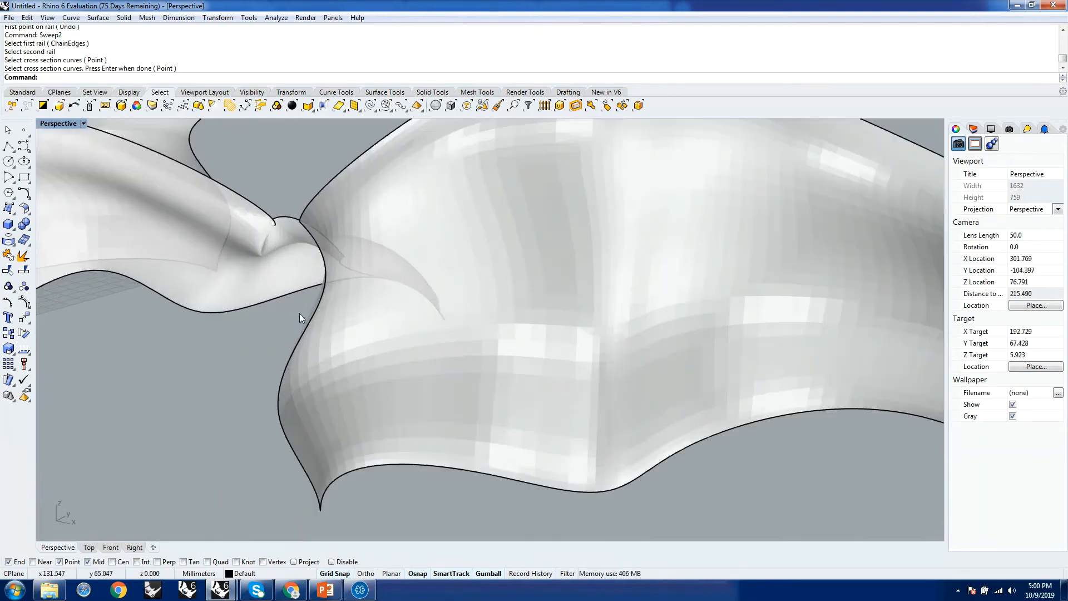
pyautogui.scroll(-4, 430, 349)
pyautogui.moveTo(432, 352); pyautogui.dragTo(437, 322, button='right')
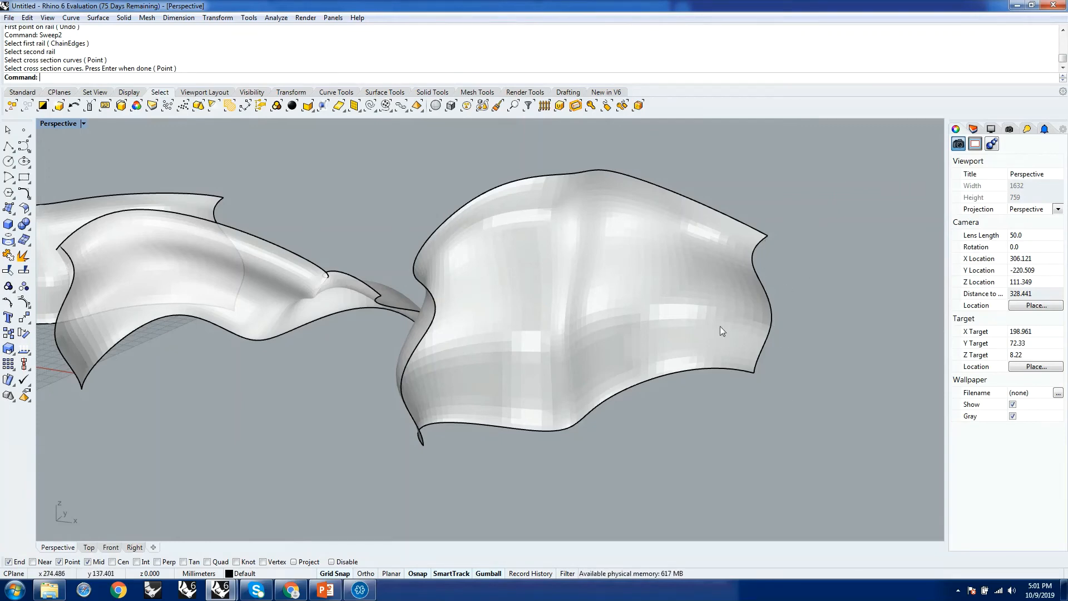
pyautogui.click(713, 298)
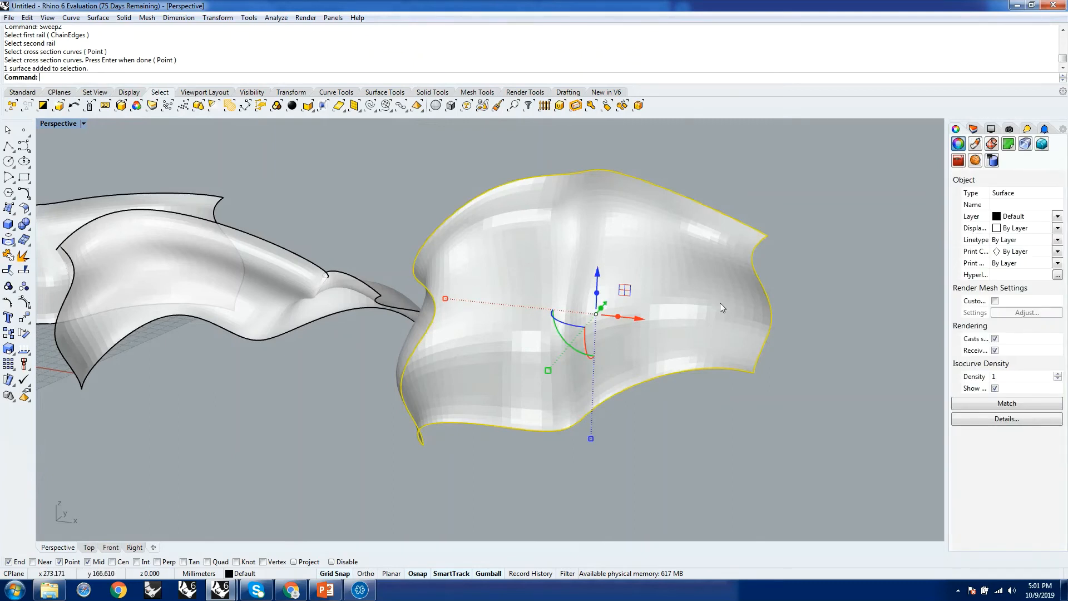
pyautogui.press('Delete')
# Draw a line from the lower rail's free endpoint to the upper rail's free endpoint.
pyautogui.write('line')
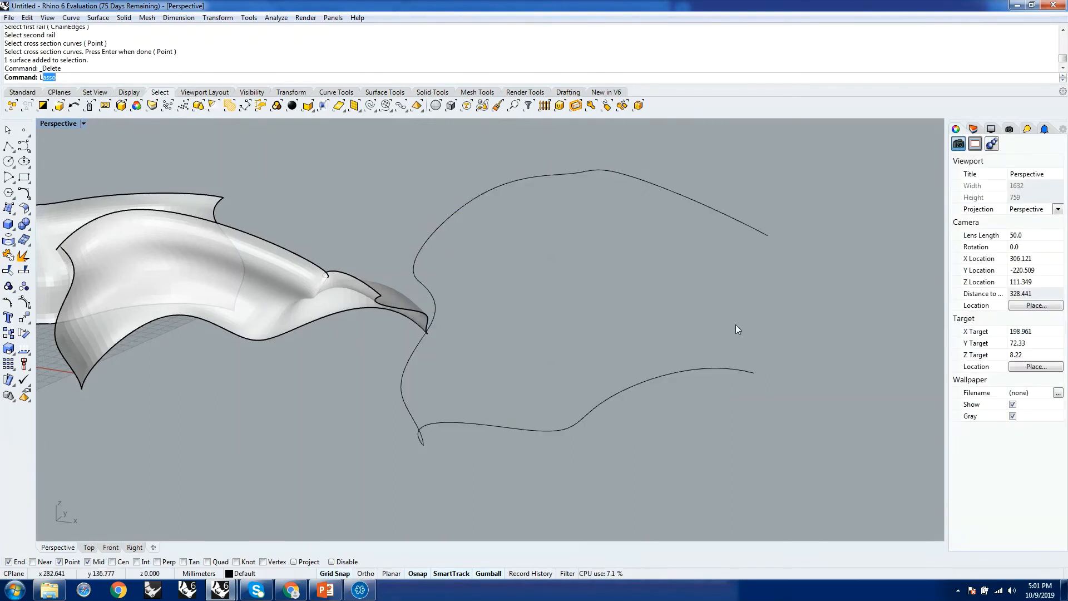
pyautogui.press('Return')
pyautogui.click(755, 372)
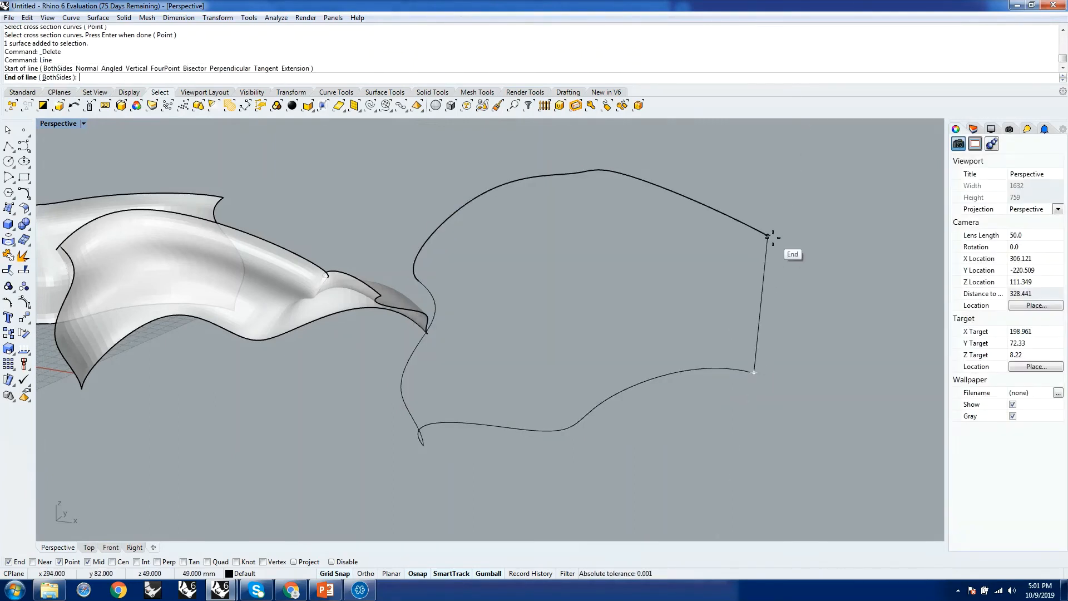
pyautogui.click(768, 237)
# Rebuild the line connecting the free rail ends with 6 points and degree 3.
pyautogui.click(761, 319)
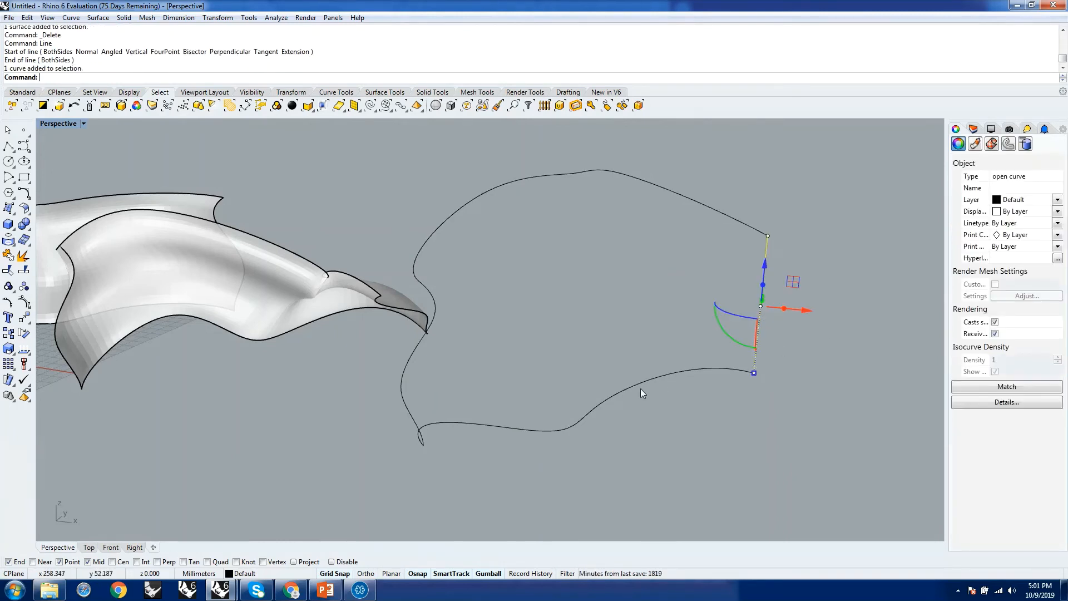
pyautogui.write('reb')
pyautogui.press('Return')
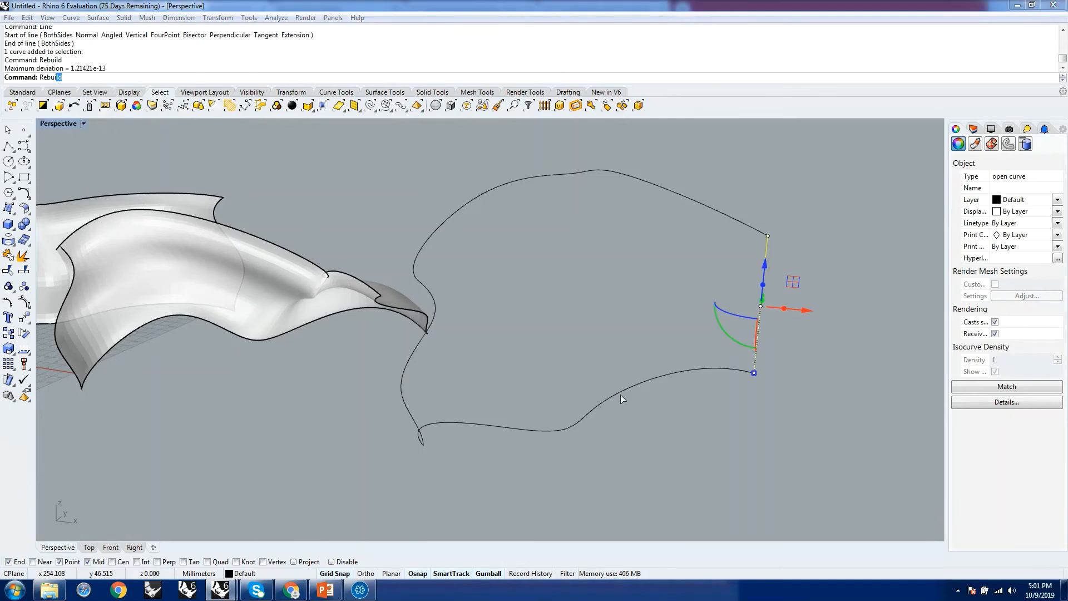
pyautogui.click(748, 299)
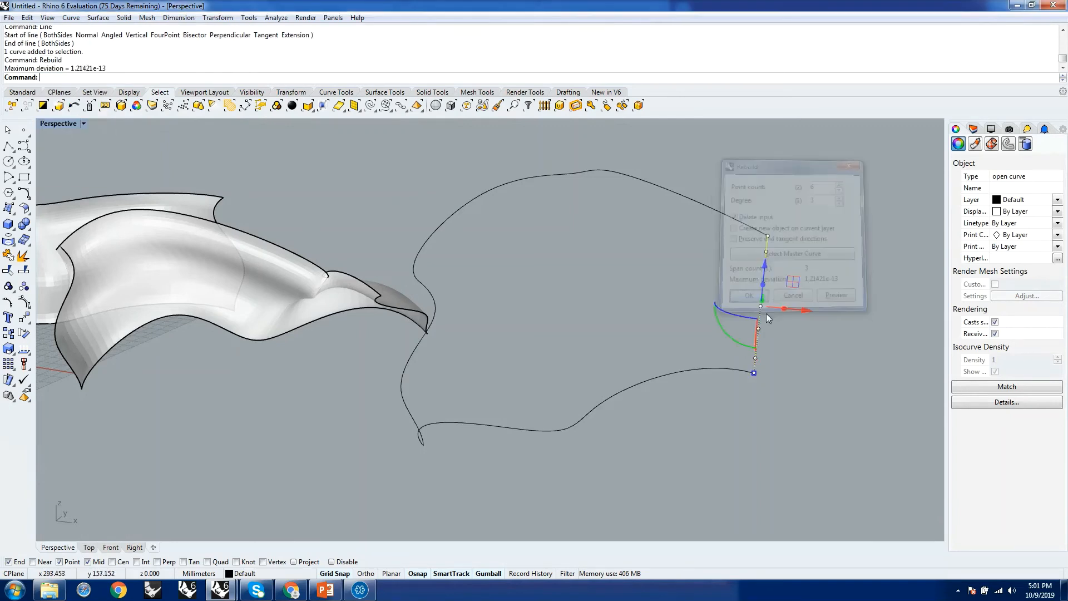
# Shape the rebuilt line into a wavy second profile by moving its two middle control points in opposite directions.
pyautogui.moveTo(727, 282); pyautogui.dragTo(769, 378, button='right')
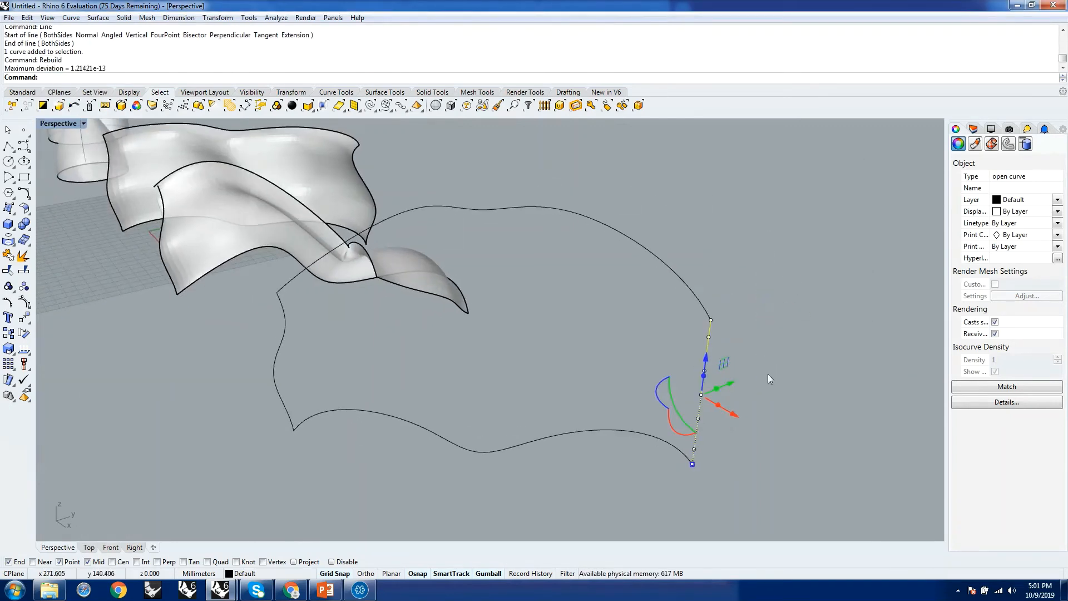
pyautogui.moveTo(699, 419); pyautogui.dragTo(725, 418)
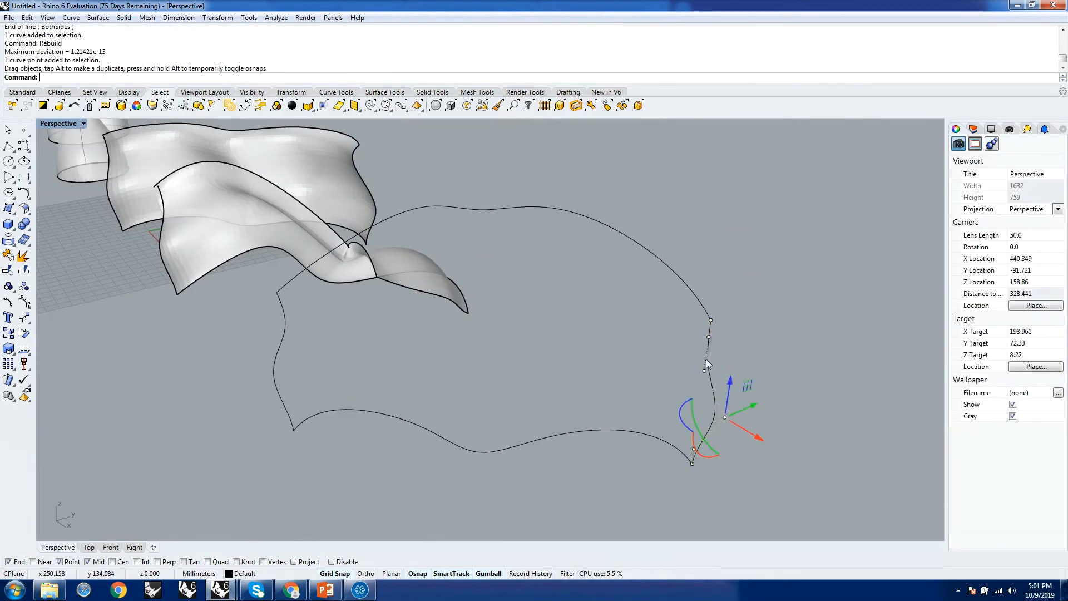
pyautogui.moveTo(704, 372); pyautogui.dragTo(684, 360)
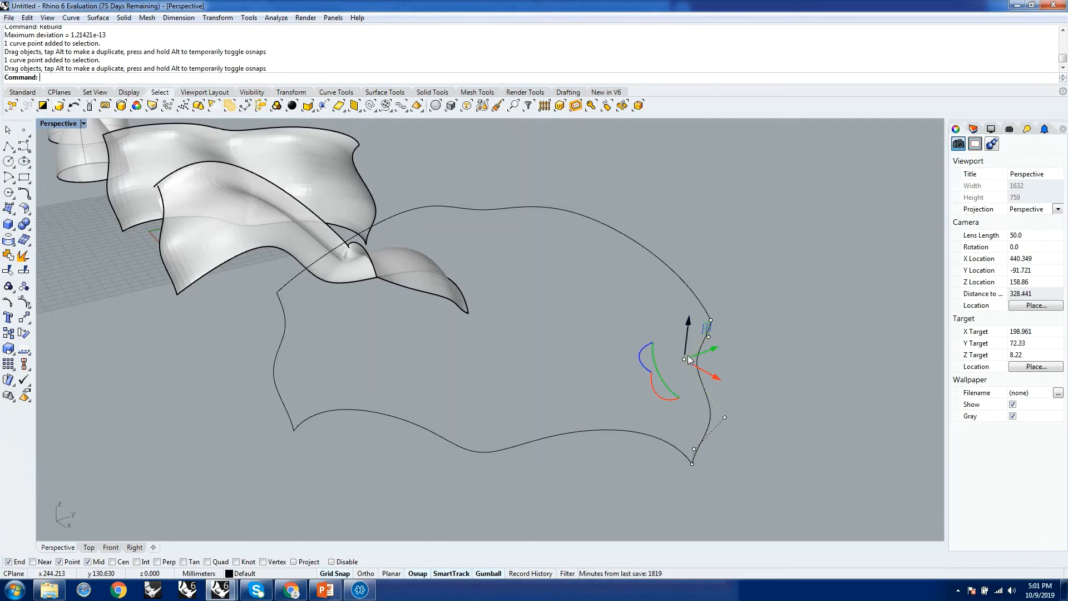
# Reverse the wave of the second profile by moving its upper middle control point outward and its lower middle point inward.
pyautogui.moveTo(685, 360); pyautogui.dragTo(733, 367)
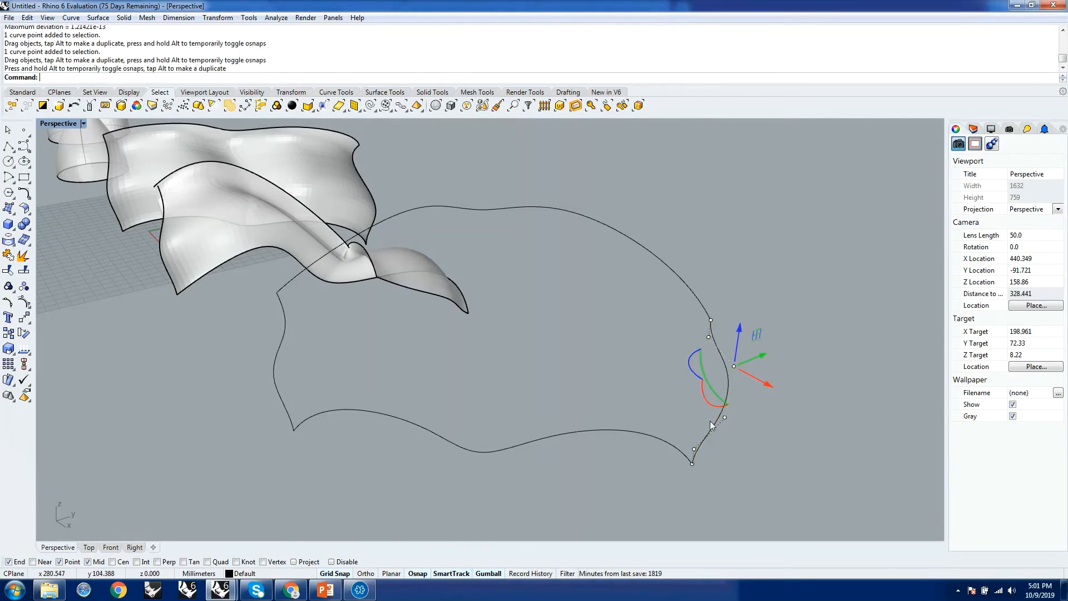
pyautogui.moveTo(723, 418); pyautogui.dragTo(685, 406)
pyautogui.press('Escape')
pyautogui.press('Escape')
# Sweep a surface along the lower and upper rails with Sweep2, using both wavy profiles as cross sections and leaving them unchanged.
pyautogui.moveTo(568, 440); pyautogui.dragTo(599, 424, button='right')
pyautogui.write('Sweep')
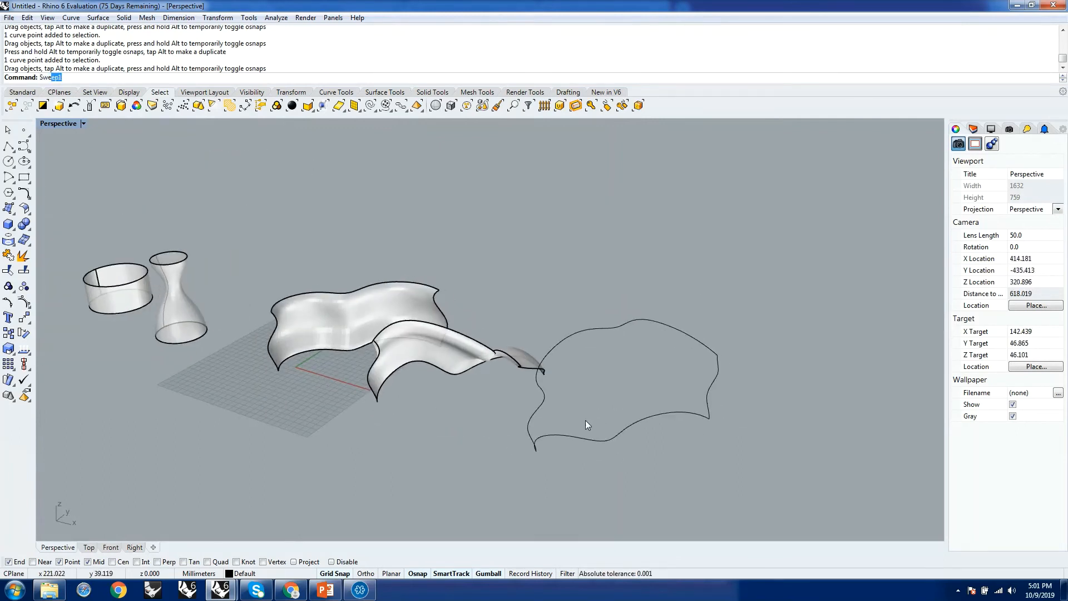
pyautogui.write('2')
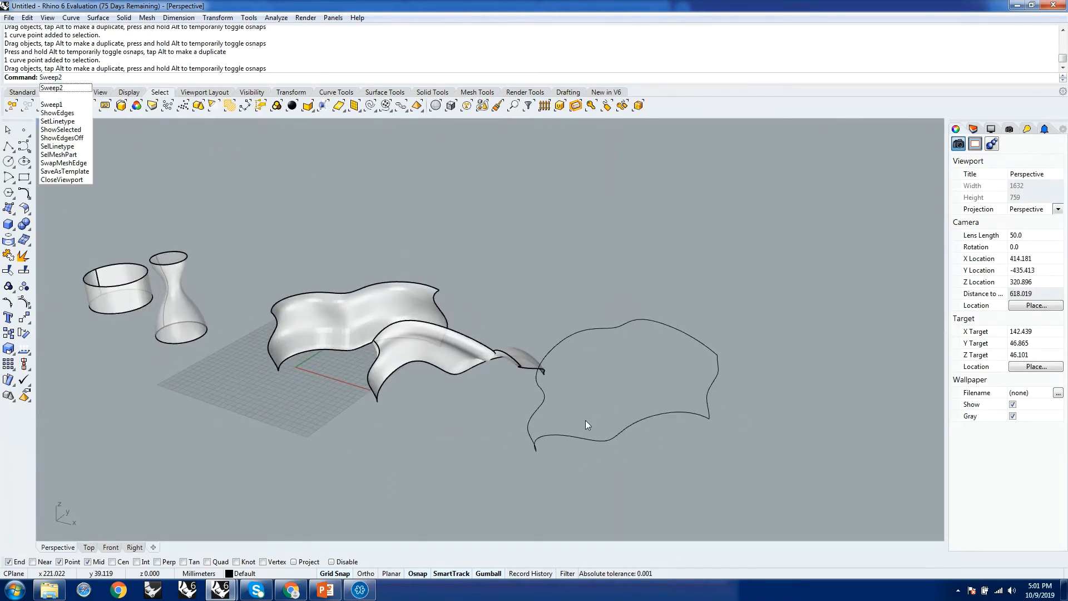
pyautogui.press('Return')
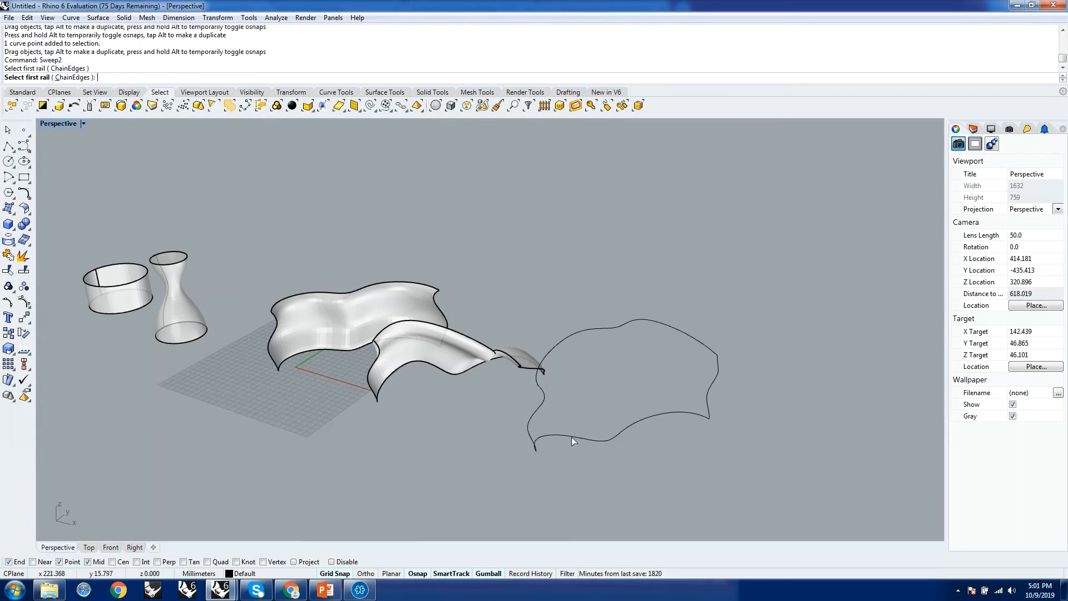
pyautogui.click(571, 436)
pyautogui.click(563, 342)
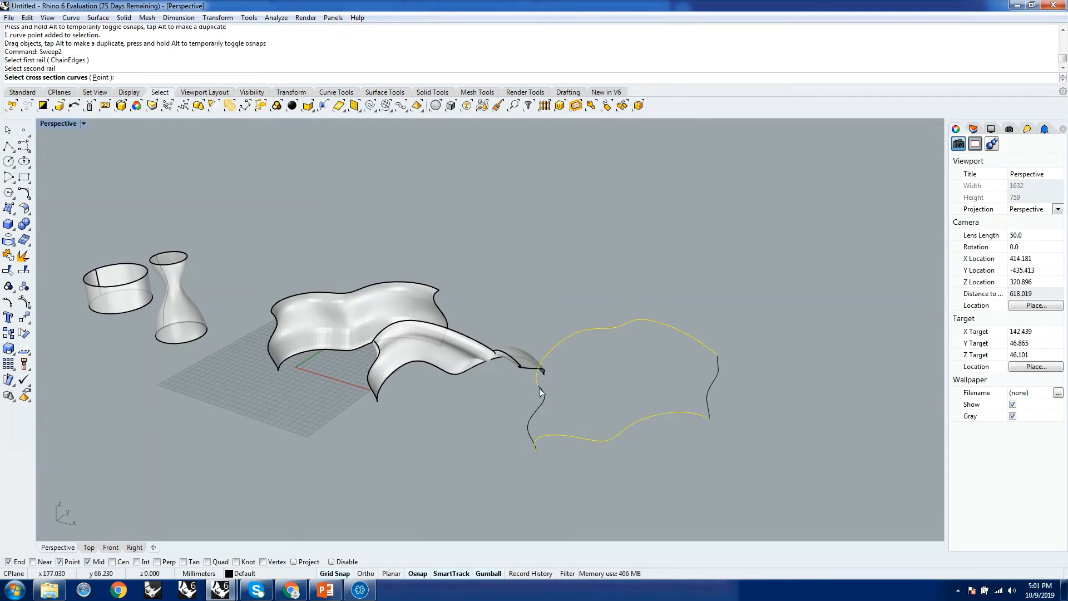
pyautogui.click(529, 424)
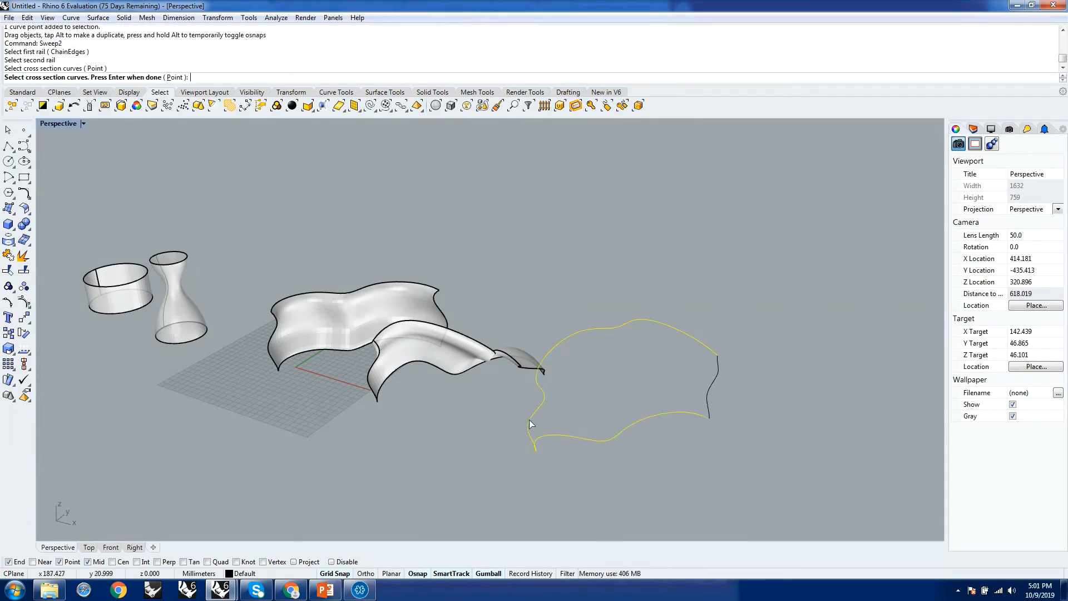
pyautogui.click(710, 384)
pyautogui.press('Return')
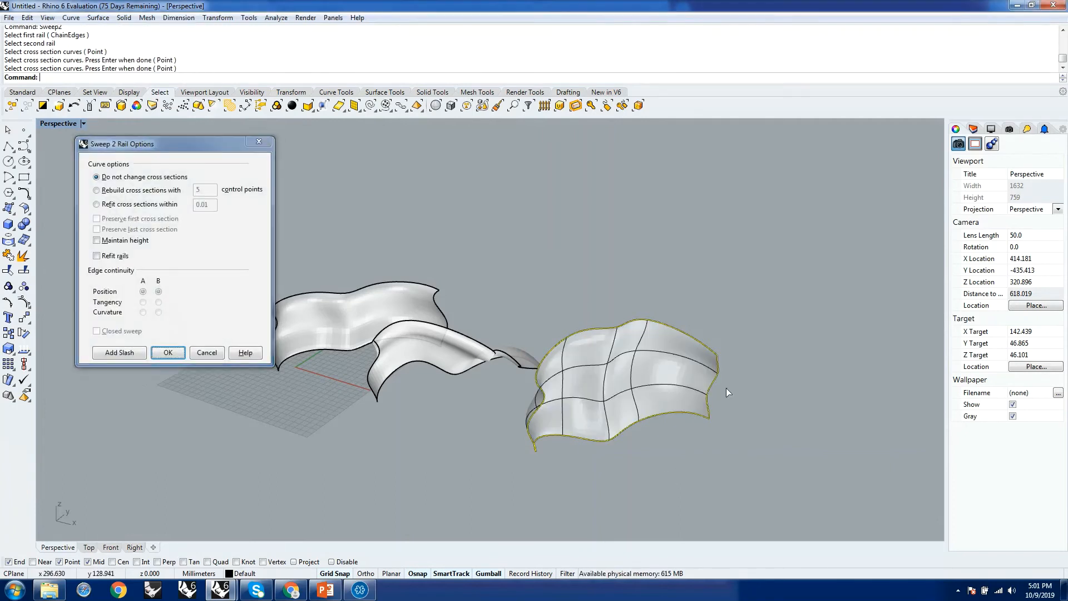
pyautogui.moveTo(726, 388); pyautogui.dragTo(700, 346, button='right')
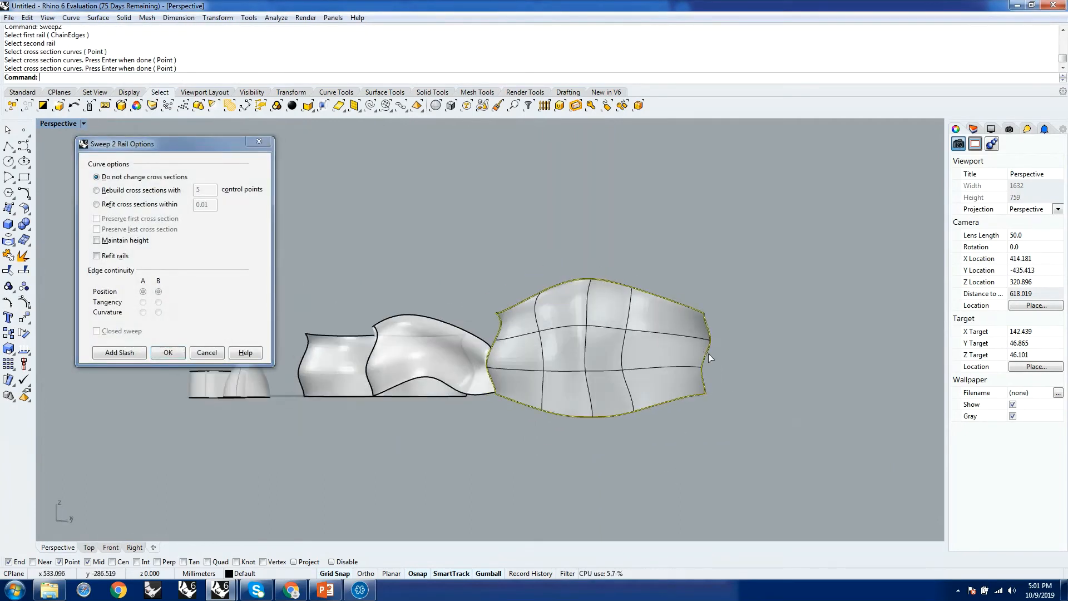
pyautogui.click(160, 354)
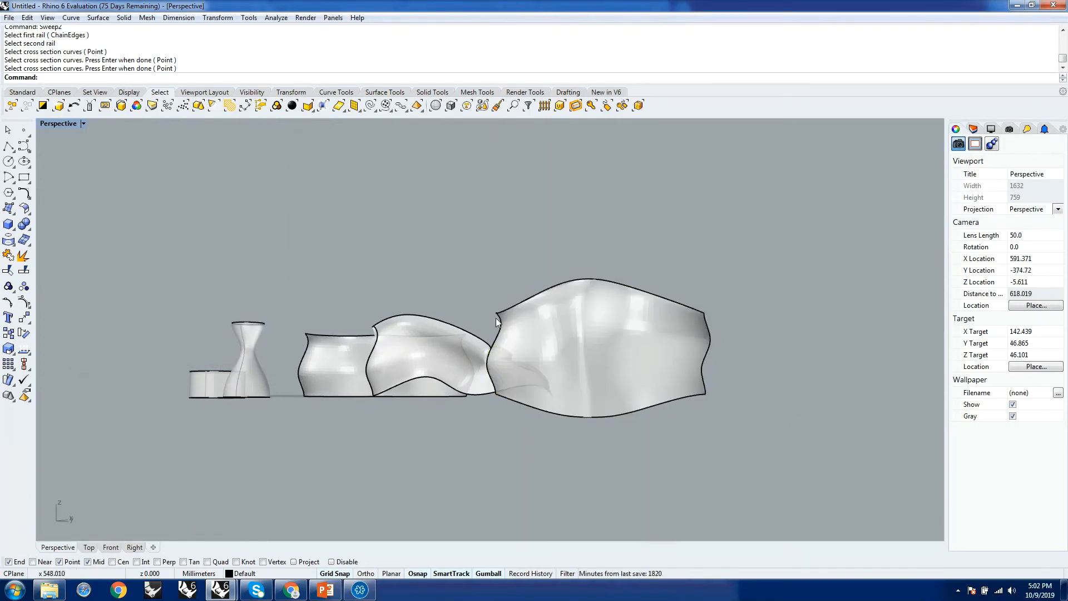
pyautogui.moveTo(495, 318); pyautogui.dragTo(243, 427, button='right')
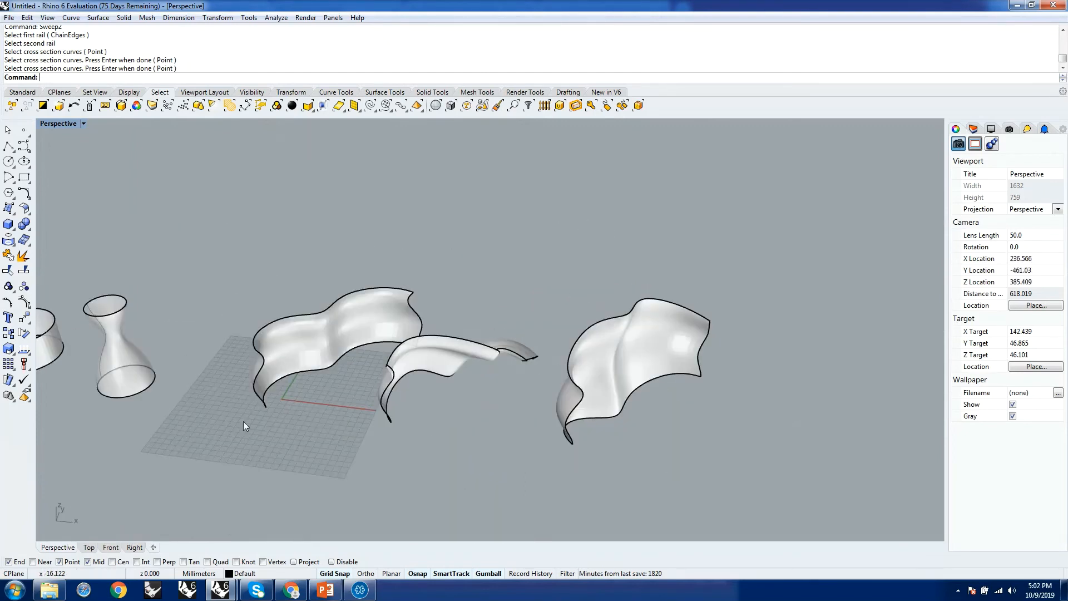
pyautogui.moveTo(679, 479); pyautogui.dragTo(687, 459, button='right')
pyautogui.keyDown('shift'); pyautogui.moveTo(411, 421); pyautogui.dragTo(575, 397, button='right'); pyautogui.keyUp('shift')
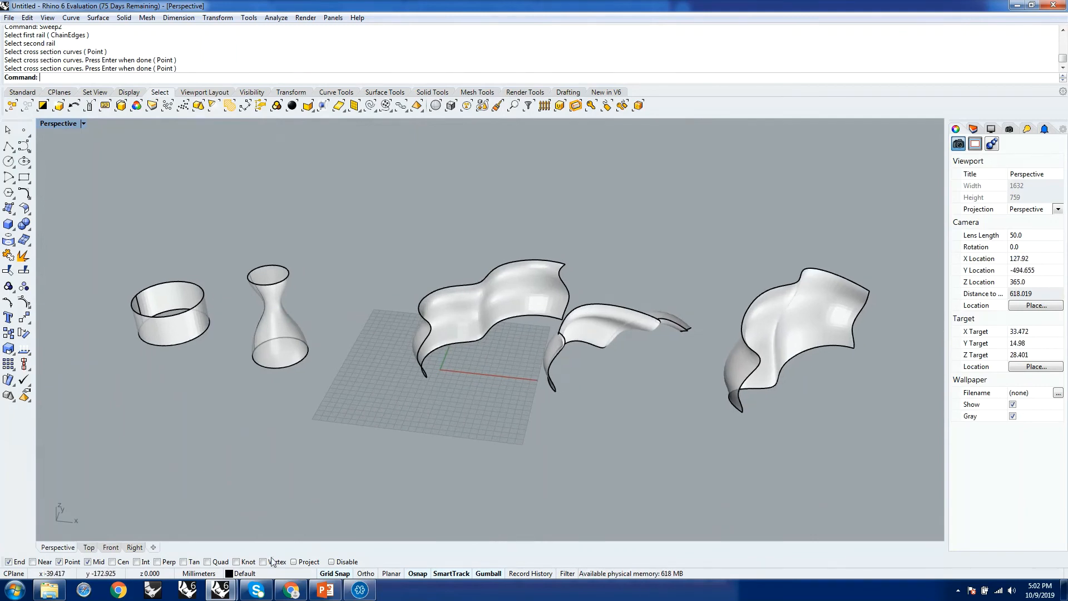
# Check the attendees' Q&A messages in the webinar window and return to the untitled Rhino model.
pyautogui.click(360, 590)
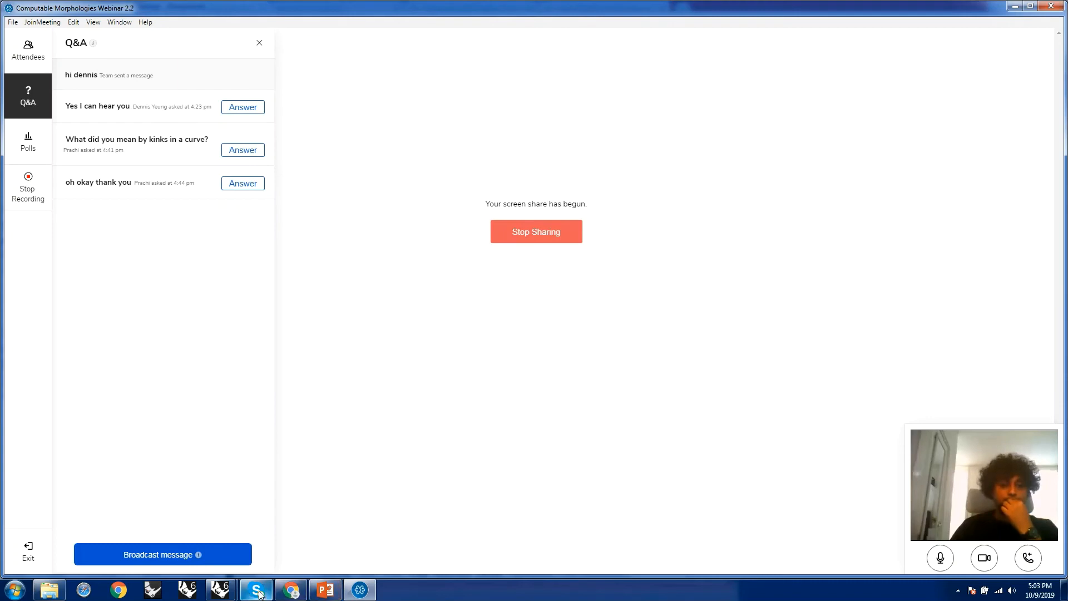
pyautogui.moveTo(260, 594)
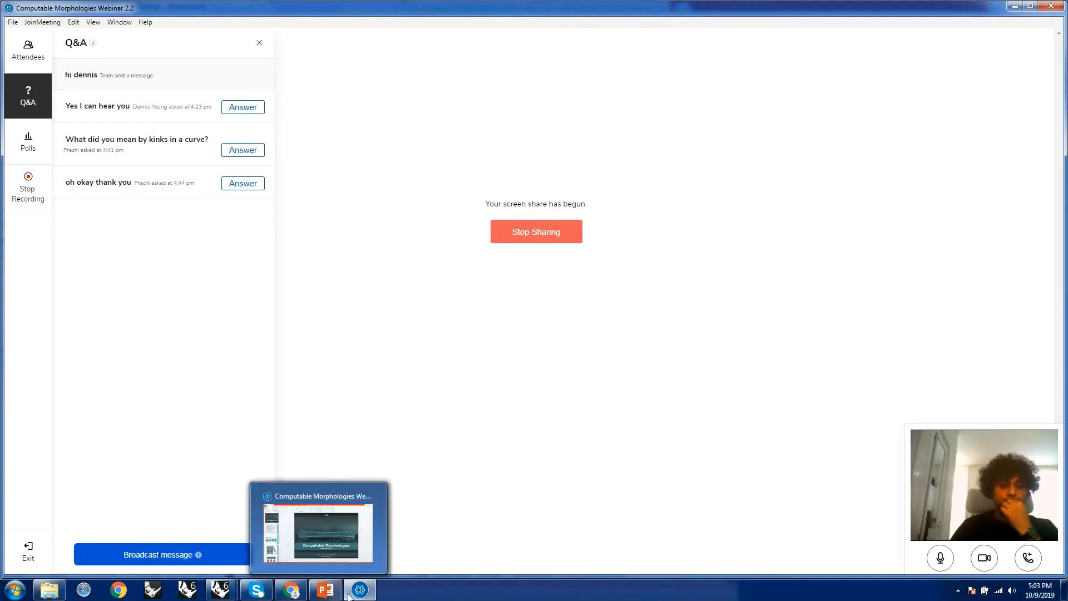
pyautogui.moveTo(338, 596)
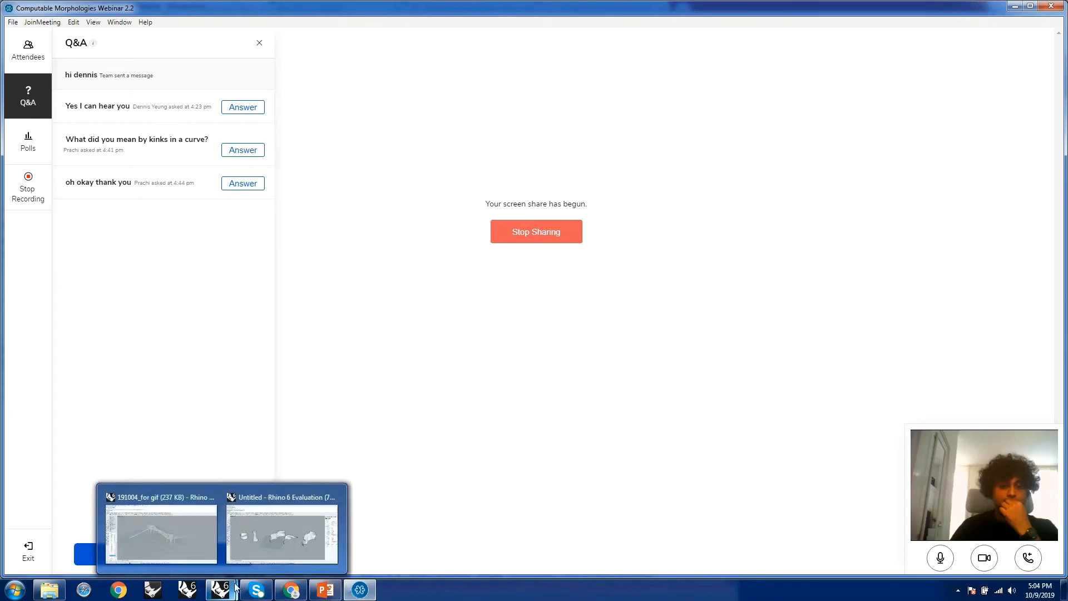
pyautogui.click(282, 540)
pyautogui.moveTo(566, 433); pyautogui.dragTo(574, 436, button='right')
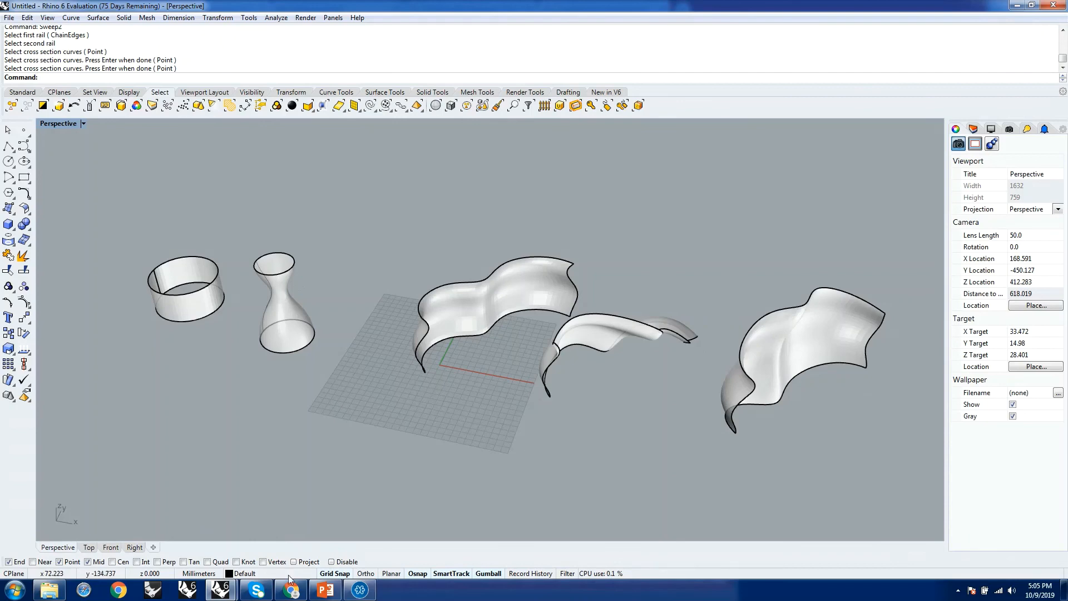
pyautogui.click(359, 590)
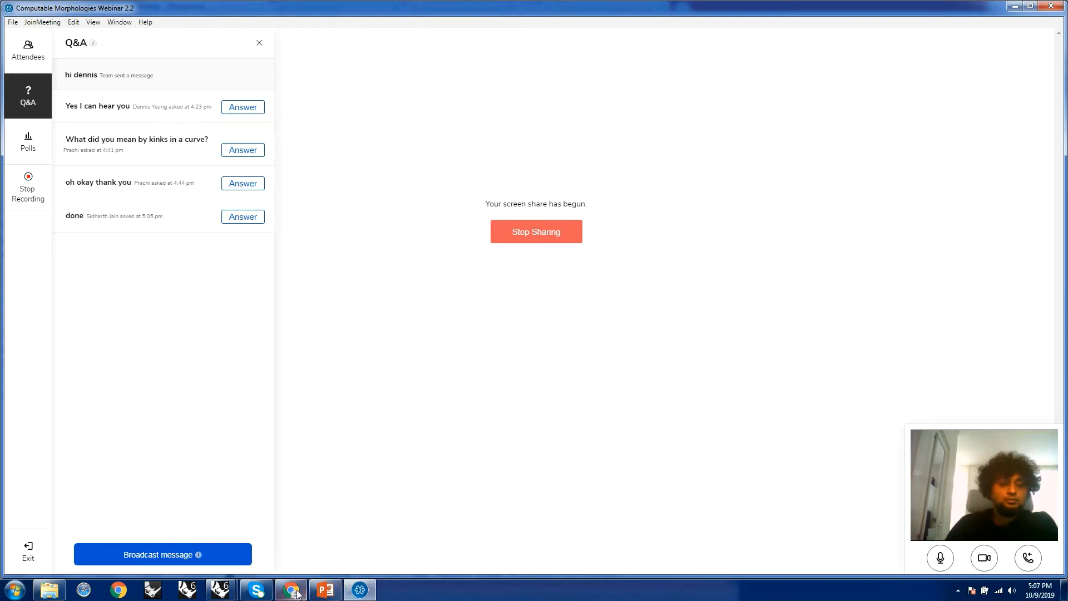
pyautogui.moveTo(221, 590)
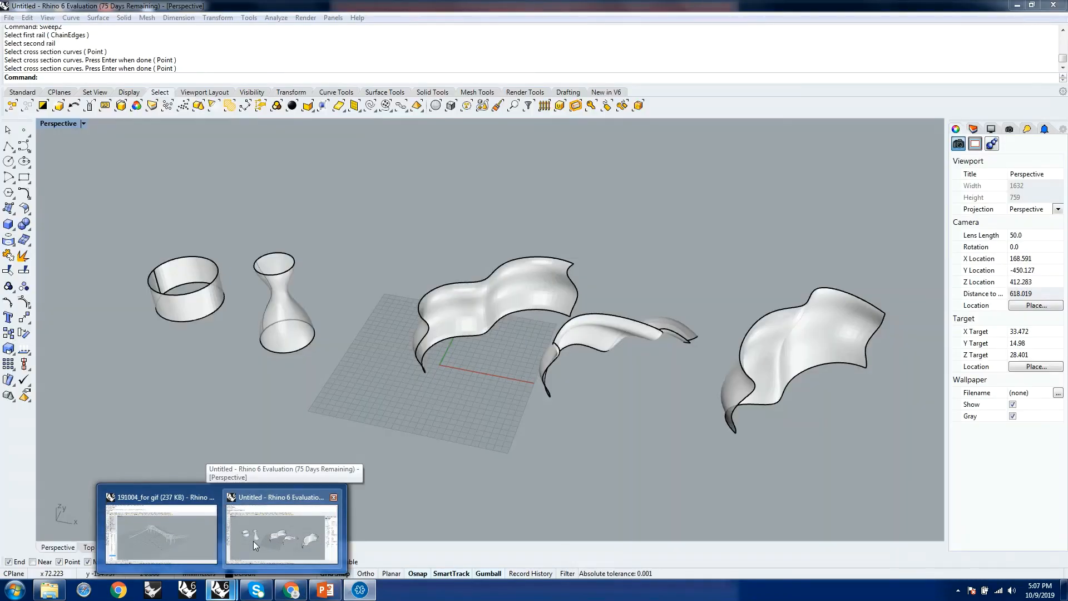
pyautogui.click(252, 541)
# Move all the example surfaces and their curves together off the grid, clearing the area around the origin.
pyautogui.moveTo(371, 321); pyautogui.dragTo(353, 310, button='right')
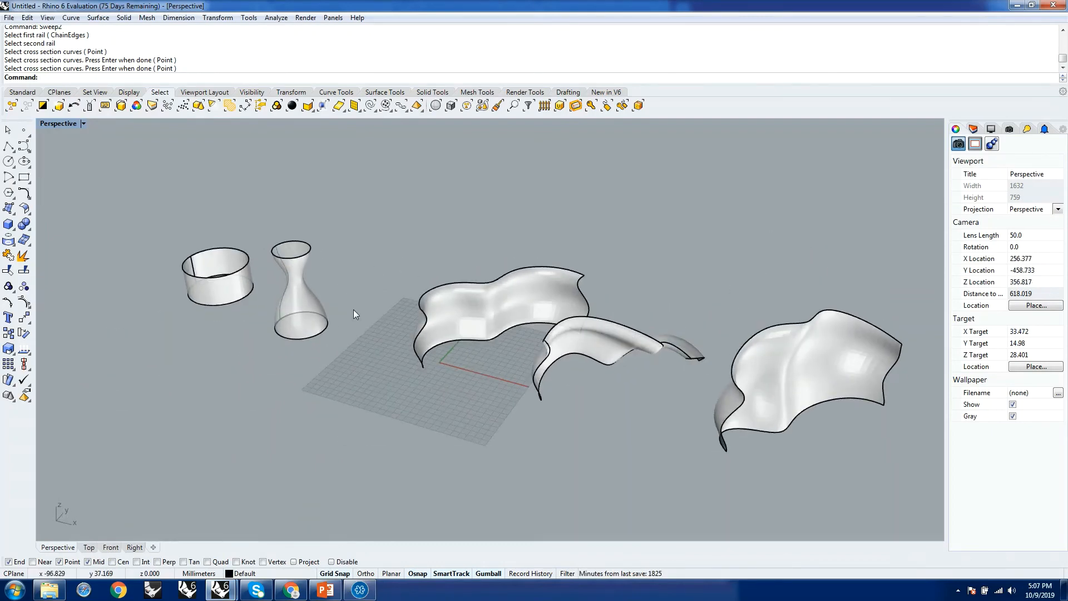
pyautogui.scroll(-3, 352, 309)
pyautogui.moveTo(202, 221); pyautogui.dragTo(705, 396)
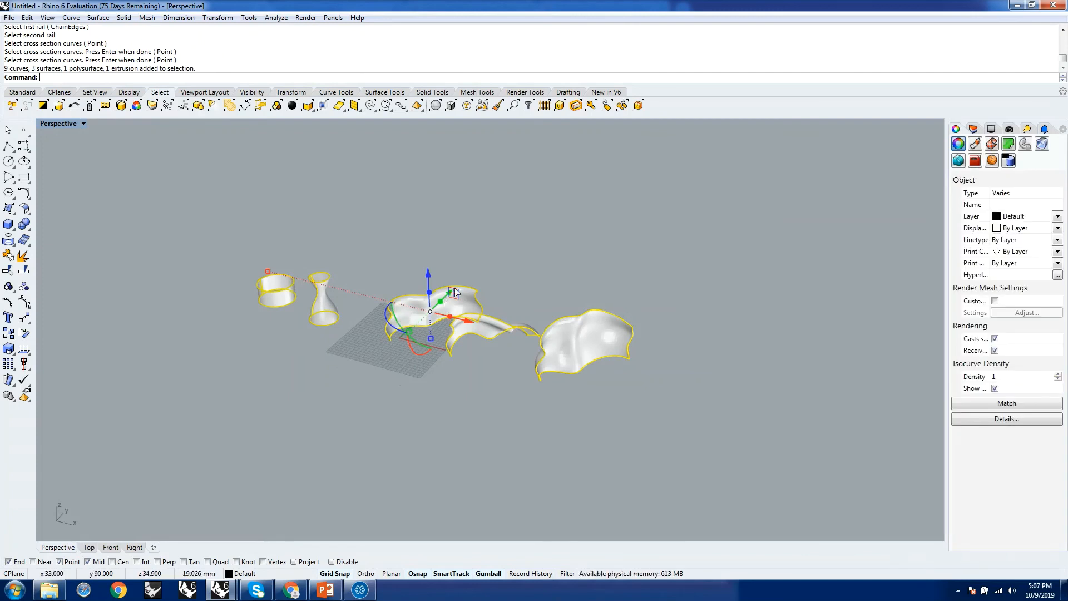
pyautogui.moveTo(455, 291); pyautogui.dragTo(526, 216)
pyautogui.click(485, 296)
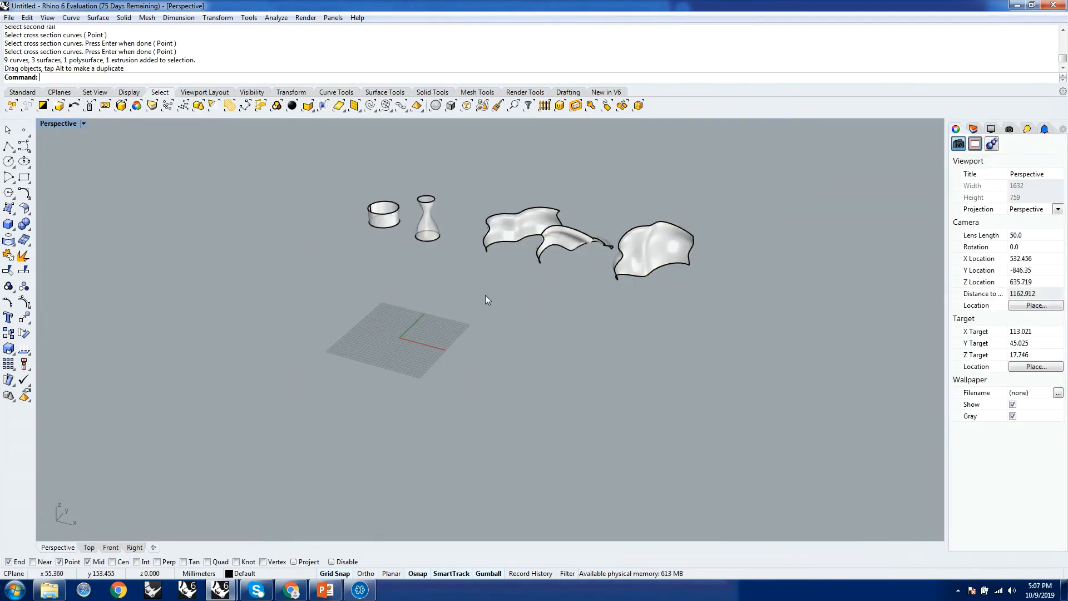
# Move the three swept surfaces and their curves along the X axis, closer to the revolved form.
pyautogui.scroll(-5, 485, 294)
pyautogui.scroll(5, 490, 221)
pyautogui.moveTo(446, 234); pyautogui.dragTo(755, 384)
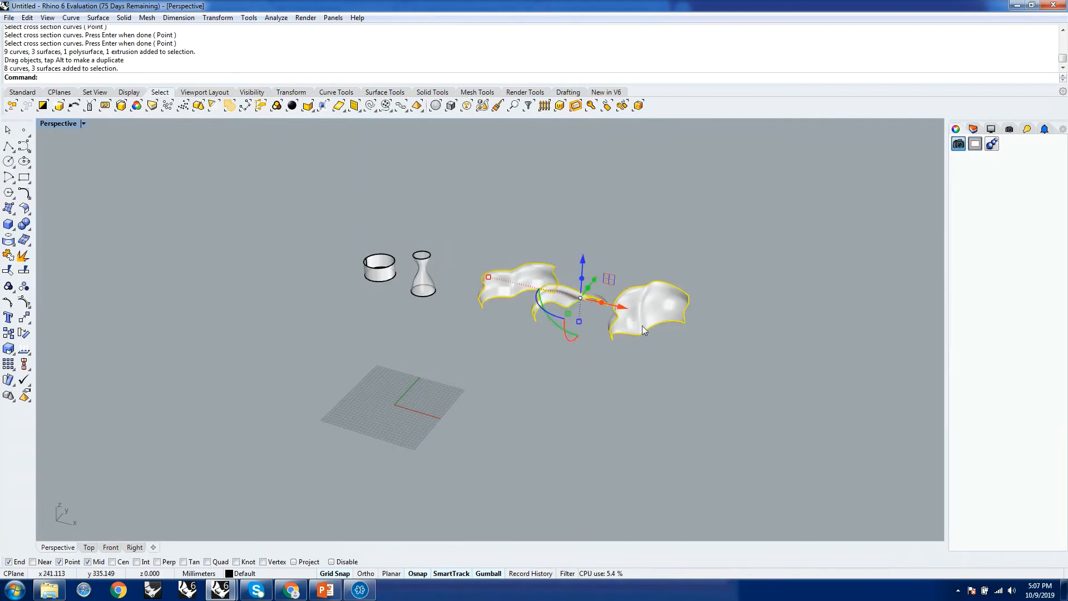
pyautogui.moveTo(622, 306); pyautogui.dragTo(587, 303)
pyautogui.click(587, 383)
# Draw a circle with a radius of about 47 mm, centred near the grid origin.
pyautogui.scroll(8, 509, 298)
pyautogui.moveTo(460, 298); pyautogui.dragTo(506, 299, button='right')
pyautogui.scroll(-6, 514, 319)
pyautogui.moveTo(405, 355); pyautogui.dragTo(410, 385, button='right')
pyautogui.scroll(10, 409, 453)
pyautogui.scroll(-8, 409, 452)
pyautogui.scroll(4, 404, 372)
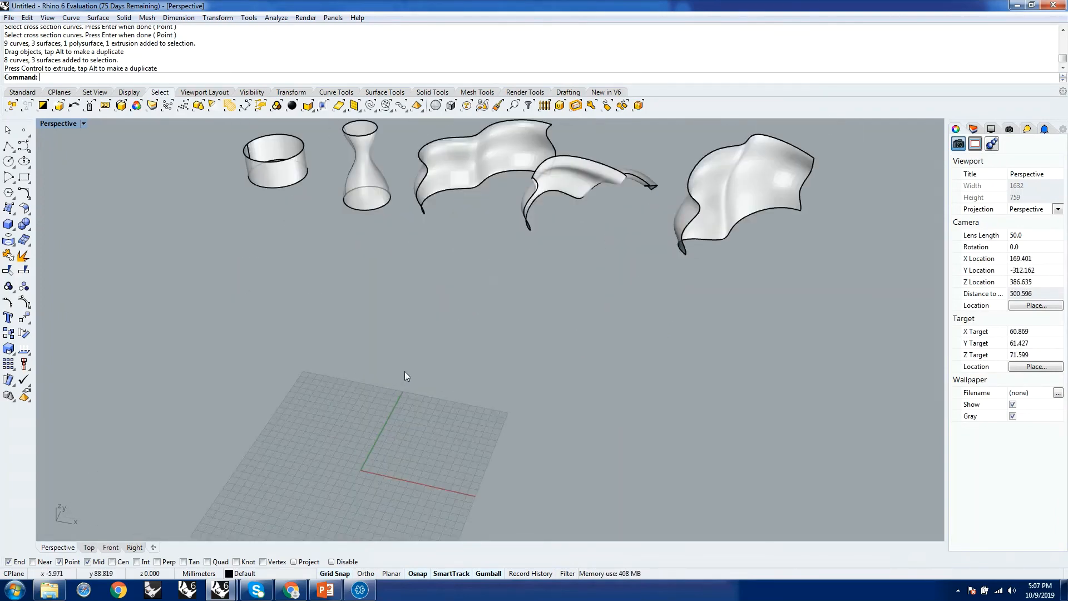
pyautogui.write('Circle')
pyautogui.press('Return')
pyautogui.scroll(-4, 405, 371)
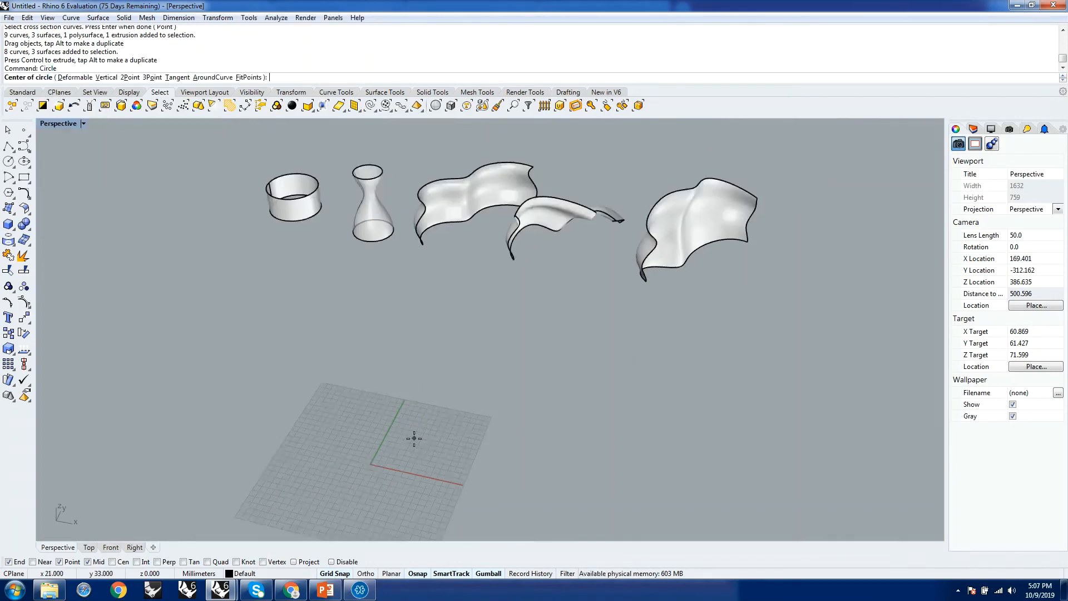
pyautogui.click(379, 460)
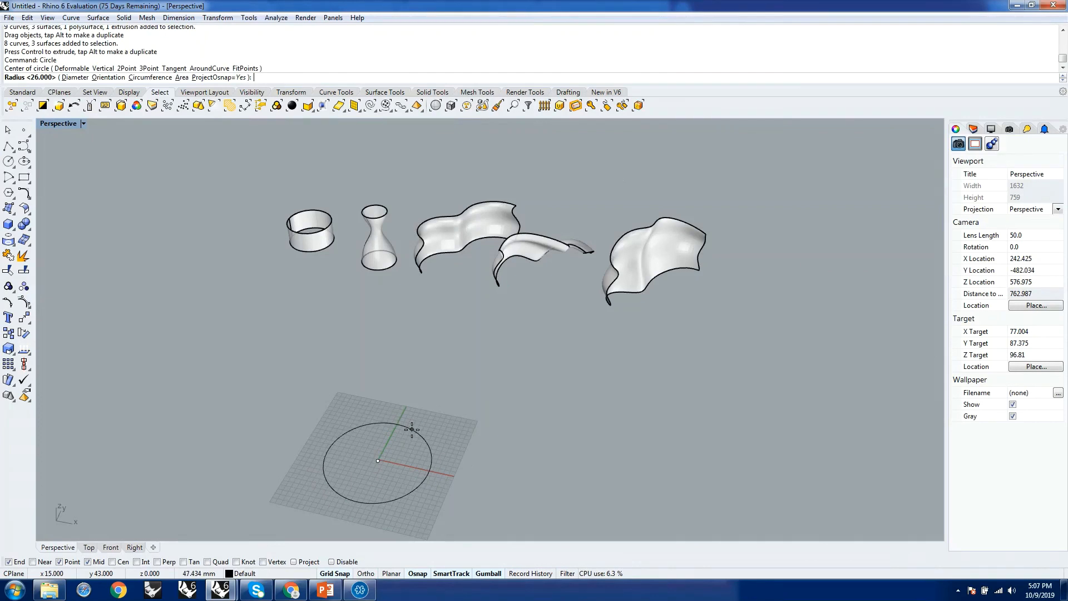
pyautogui.click(410, 430)
# Try to scale the circle's control points inward with two outer corner points and one point on the curve selected.
pyautogui.scroll(4, 383, 463)
pyautogui.click(431, 425)
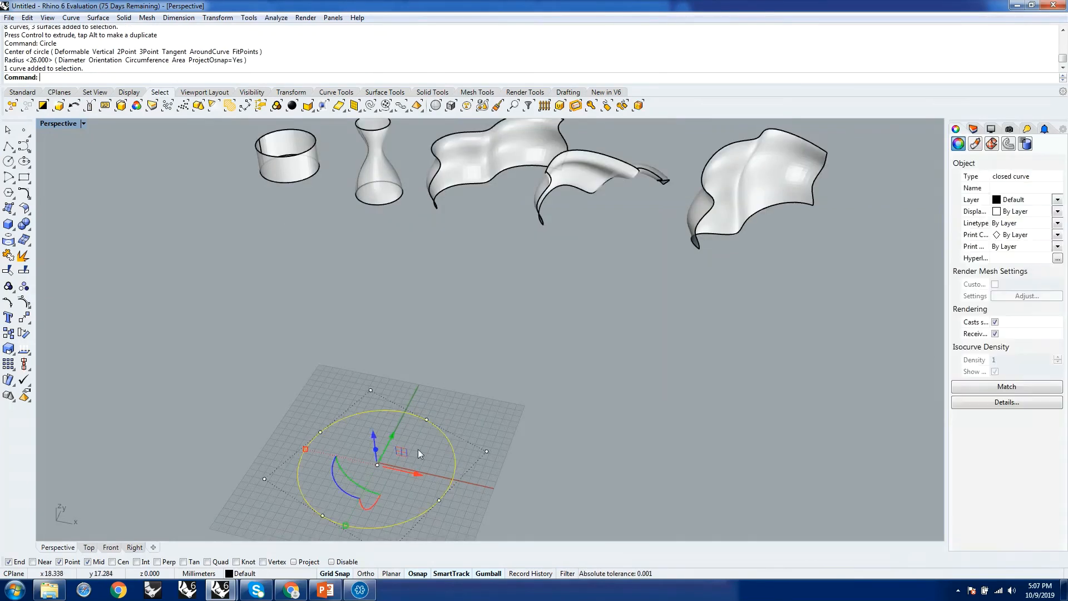
pyautogui.scroll(-4, 396, 452)
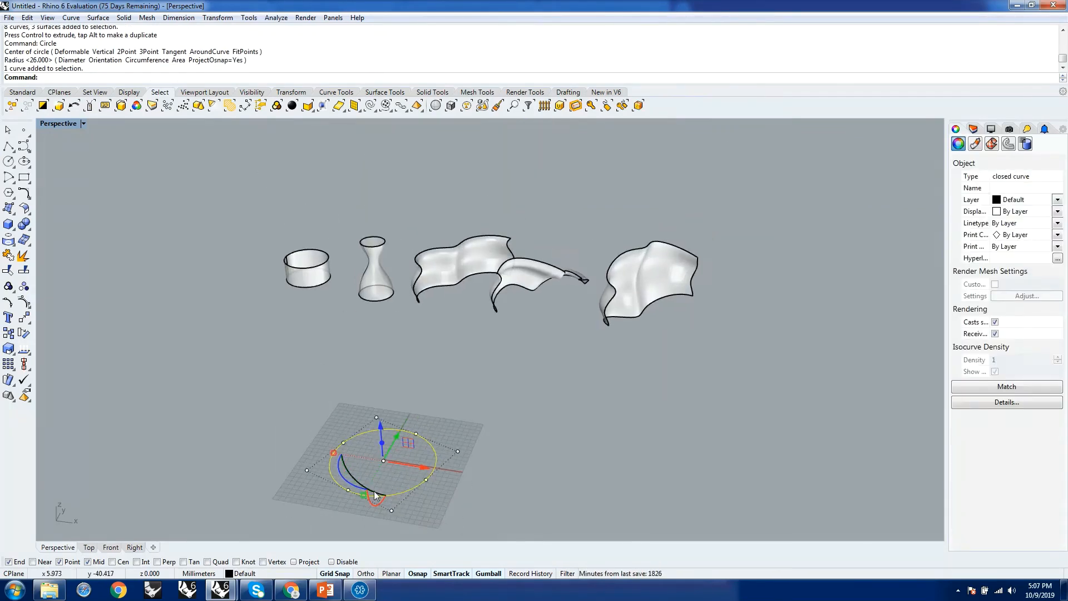
pyautogui.scroll(4, 374, 489)
pyautogui.click(378, 382)
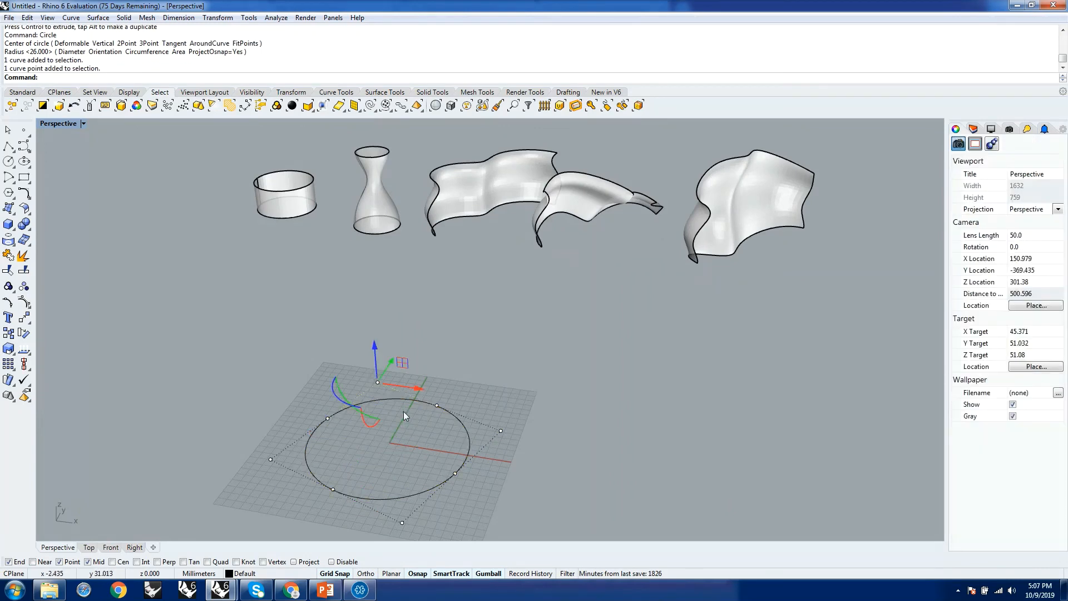
pyautogui.keyDown('shift'); pyautogui.click(497, 429); pyautogui.keyUp('shift')
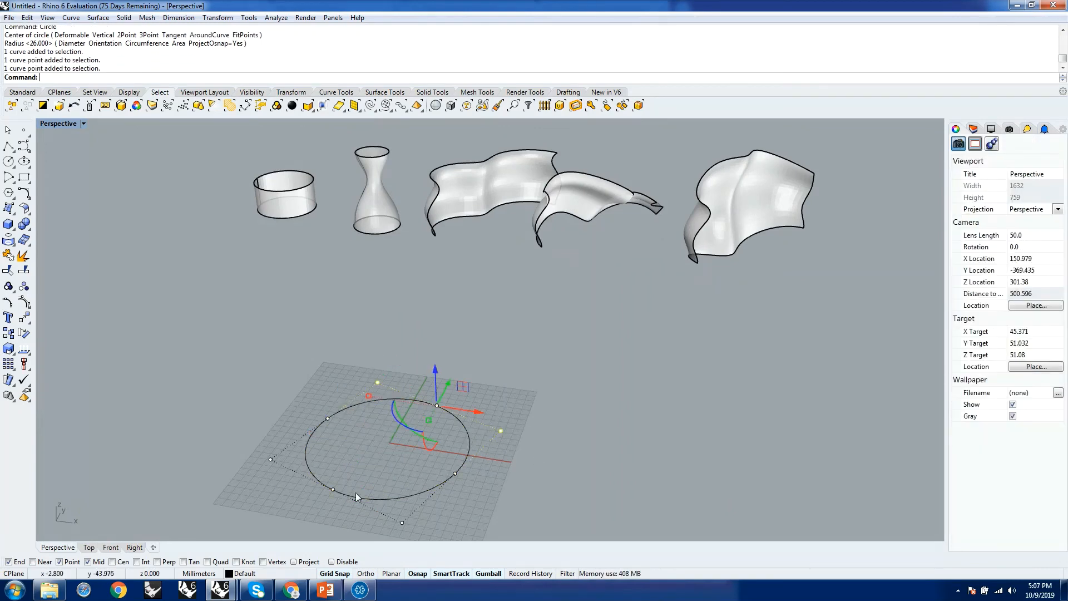
pyautogui.keyDown('shift'); pyautogui.click(333, 489); pyautogui.keyUp('shift')
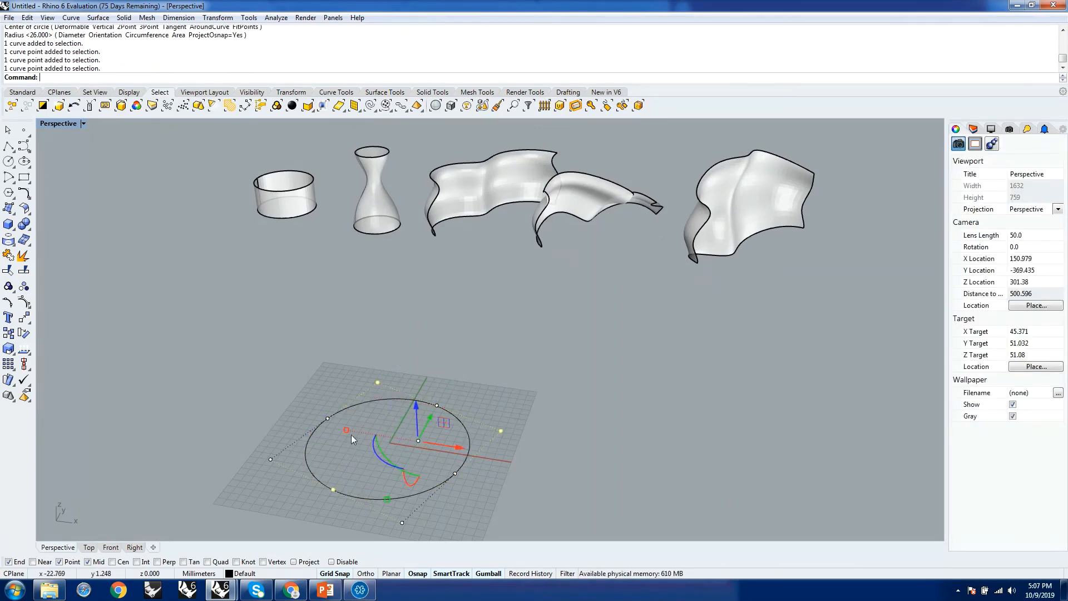
pyautogui.moveTo(346, 431); pyautogui.dragTo(367, 445)
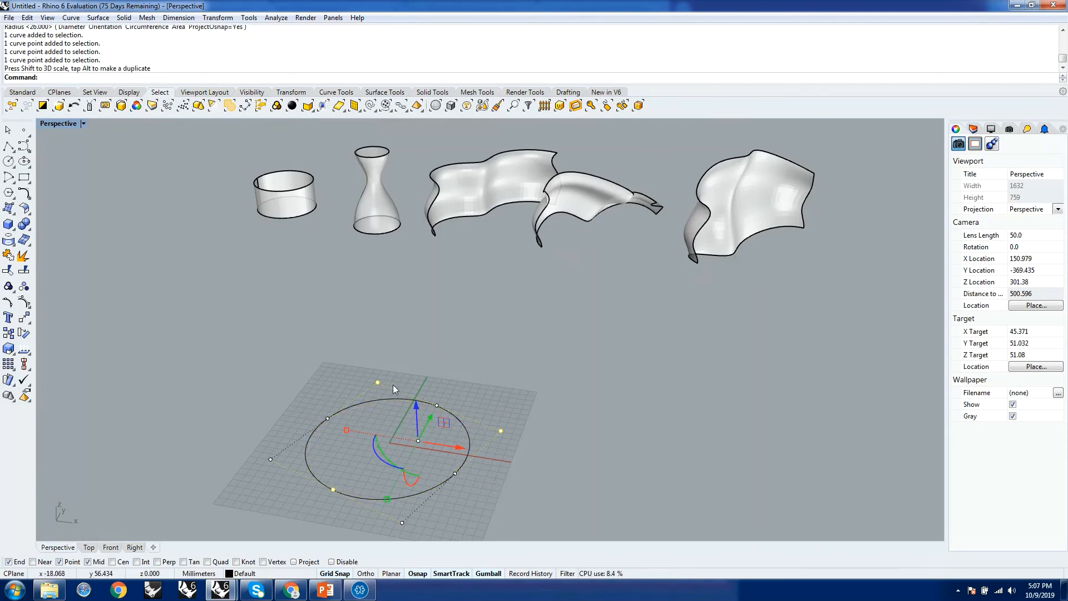
# Try to scale three outer corner control points of the circle outward along one axis, and clear the point selection.
pyautogui.click(382, 358)
pyautogui.click(405, 400)
pyautogui.click(363, 374)
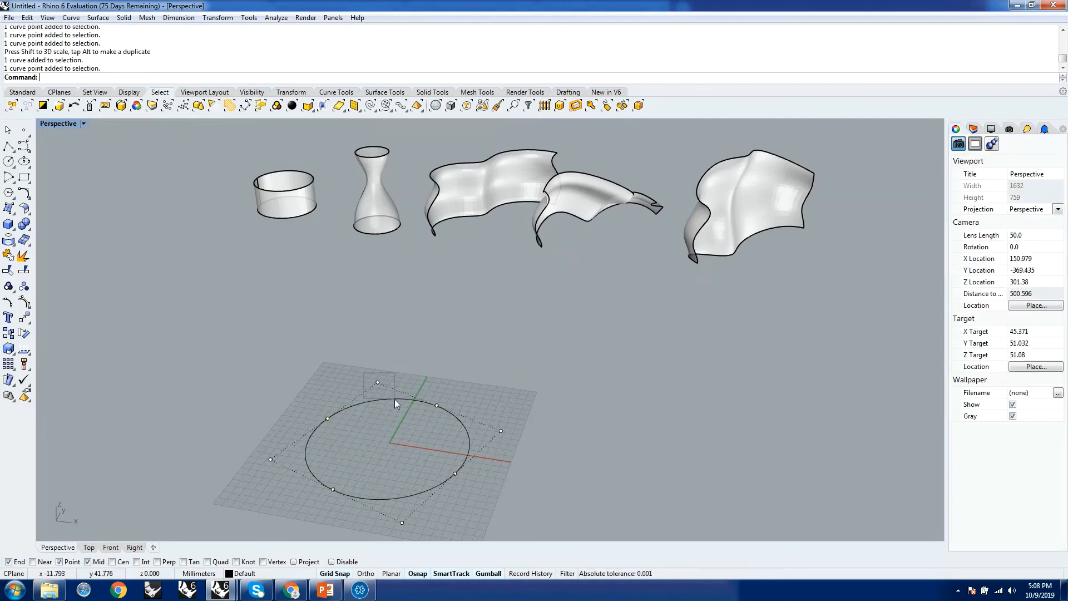
pyautogui.click(377, 383)
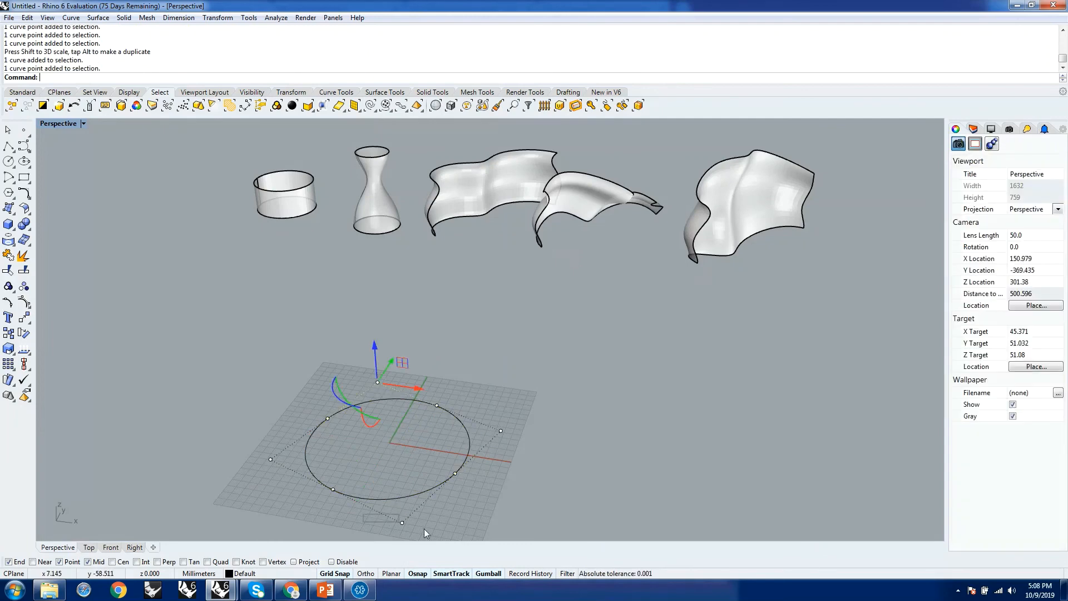
pyautogui.keyDown('shift'); pyautogui.click(402, 522); pyautogui.keyUp('shift')
pyautogui.keyDown('shift'); pyautogui.click(271, 460); pyautogui.keyUp('shift')
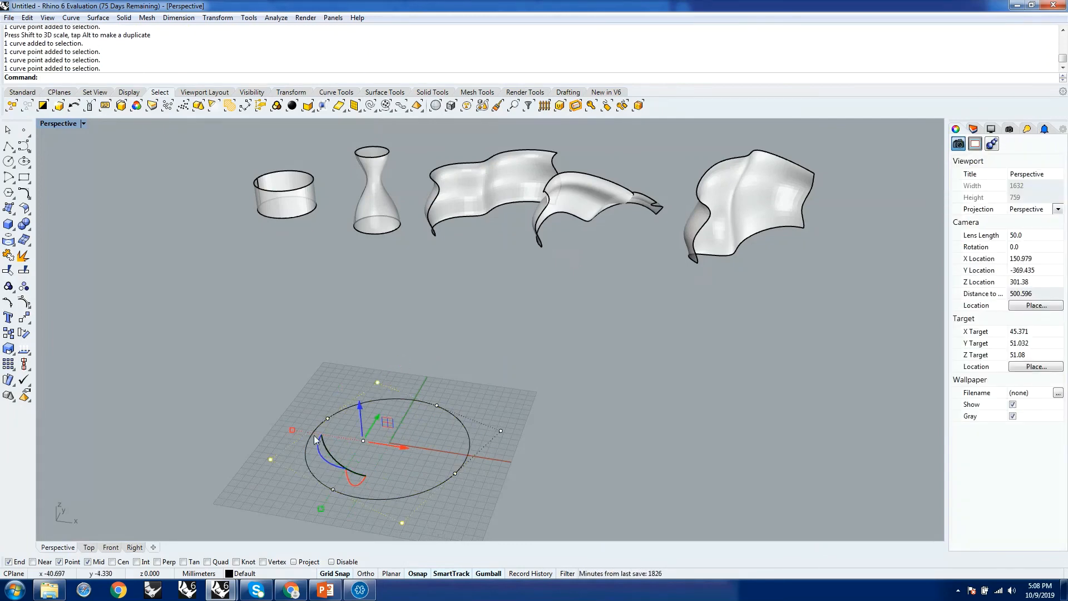
pyautogui.moveTo(293, 430); pyautogui.dragTo(266, 426)
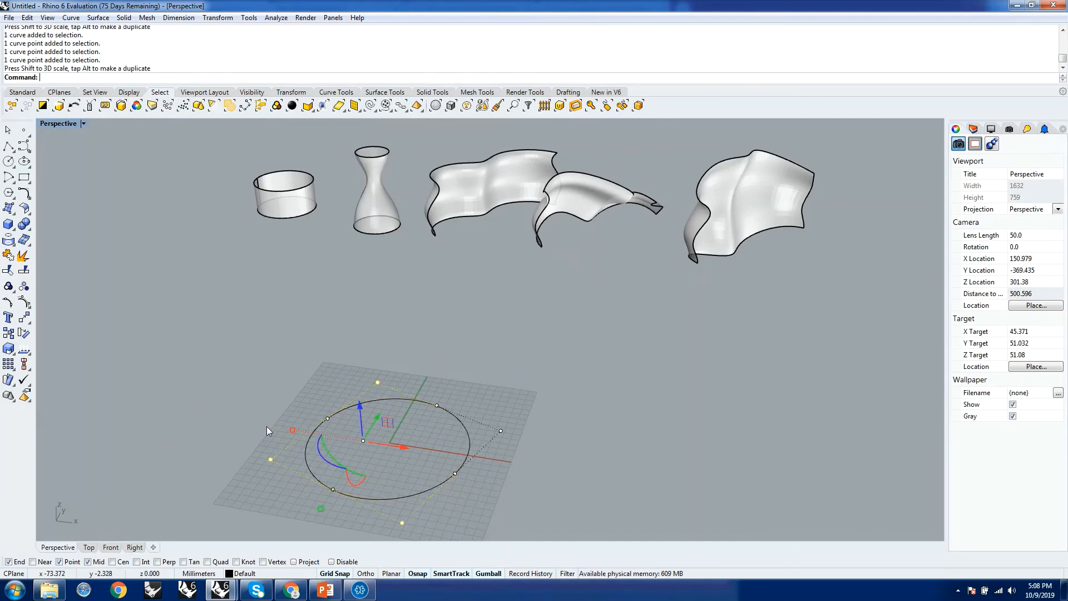
pyautogui.press('Escape')
# Rebuild the circle near the grid origin with a point count of 6 and degree 3, deleting the input curve.
pyautogui.click(466, 446)
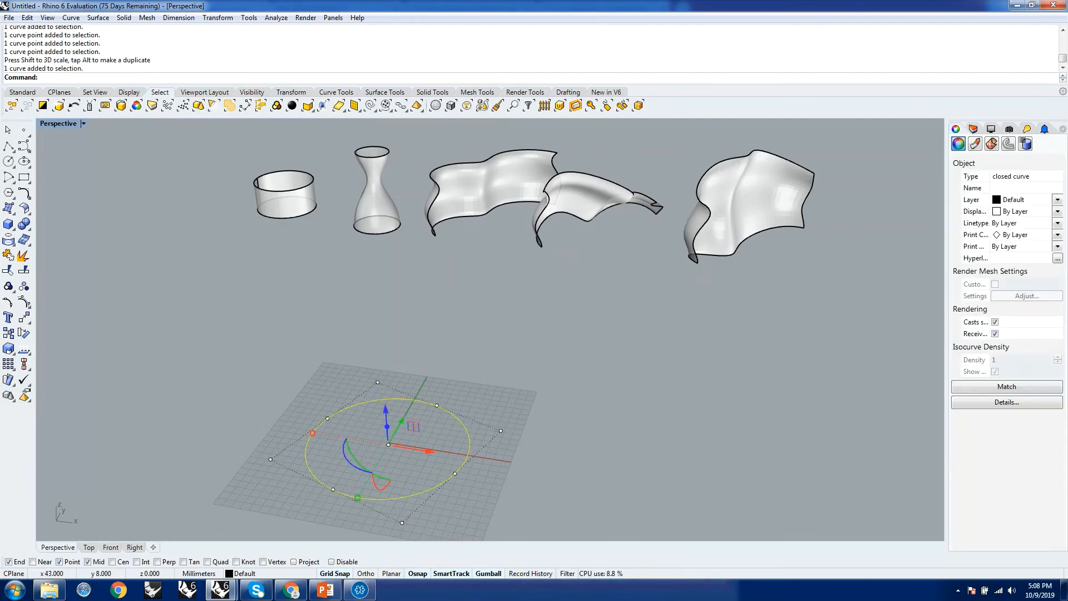
pyautogui.write('Rebuild')
pyautogui.press('Return')
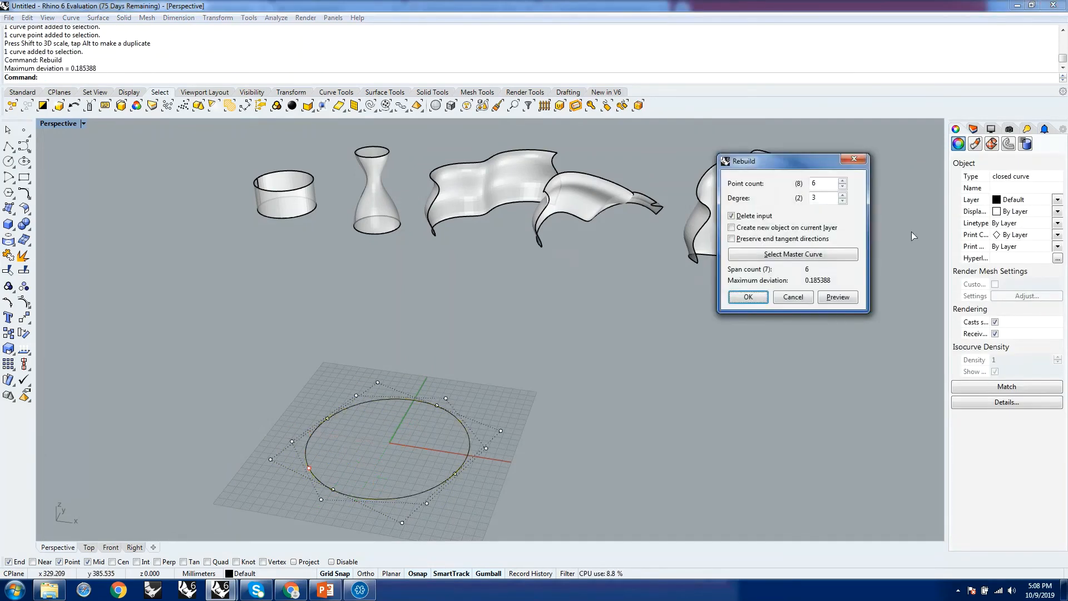
pyautogui.click(748, 297)
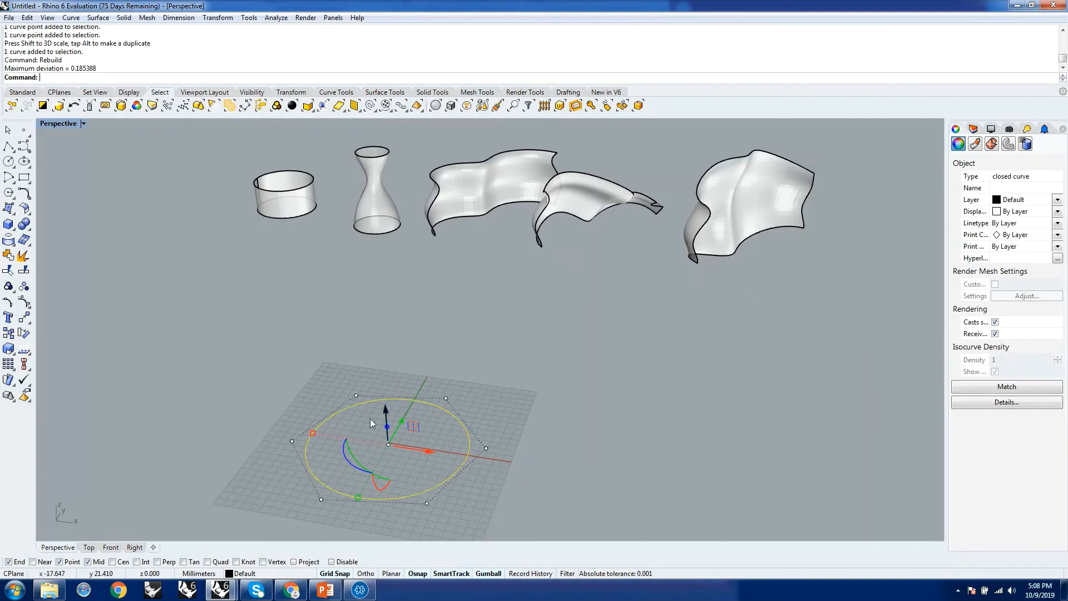
# Scale three alternate control points of the rebuilt circle inward along the X axis.
pyautogui.moveTo(344, 378); pyautogui.dragTo(379, 416)
pyautogui.keyDown('shift'); pyautogui.moveTo(408, 470); pyautogui.dragTo(459, 530); pyautogui.keyUp('shift')
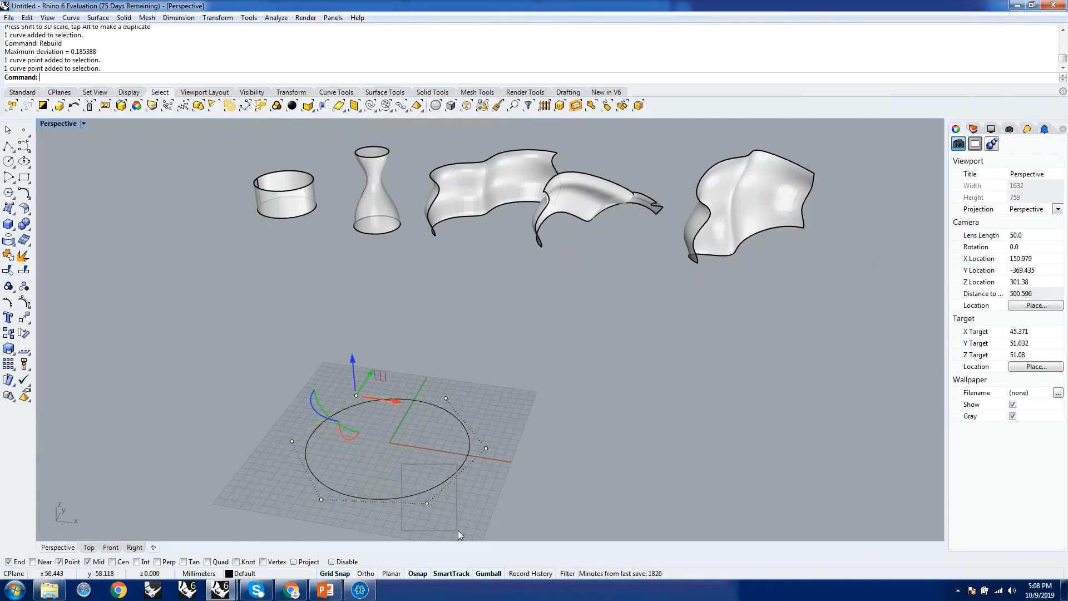
pyautogui.keyDown('shift'); pyautogui.moveTo(475, 426); pyautogui.dragTo(514, 456); pyautogui.keyUp('shift')
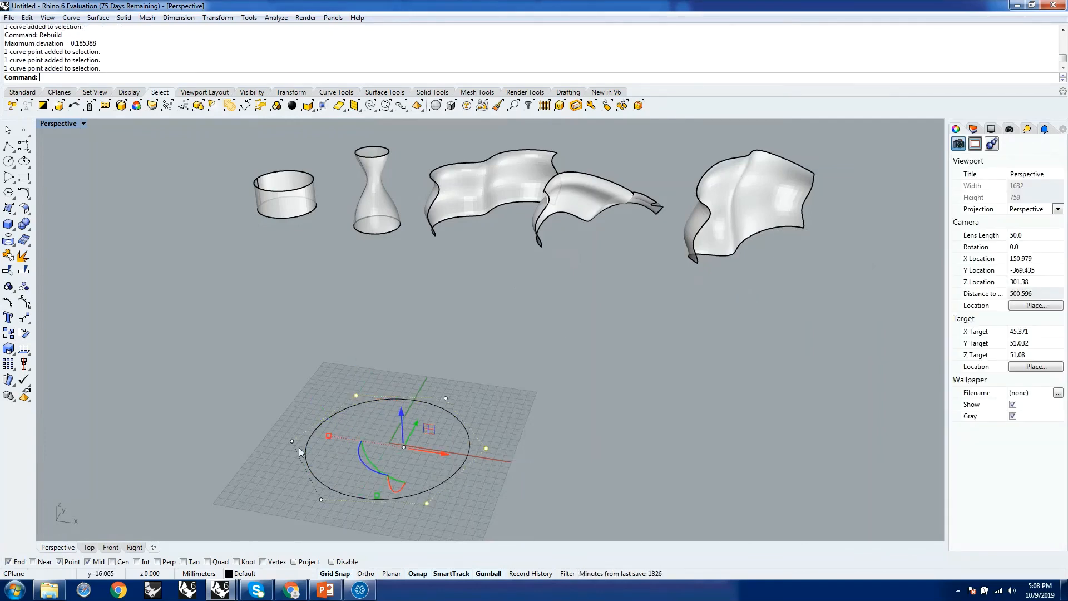
pyautogui.moveTo(329, 435)
pyautogui.mouseDown()
pyautogui.moveTo(368, 441)
pyautogui.moveTo(346, 440)
pyautogui.mouseUp()
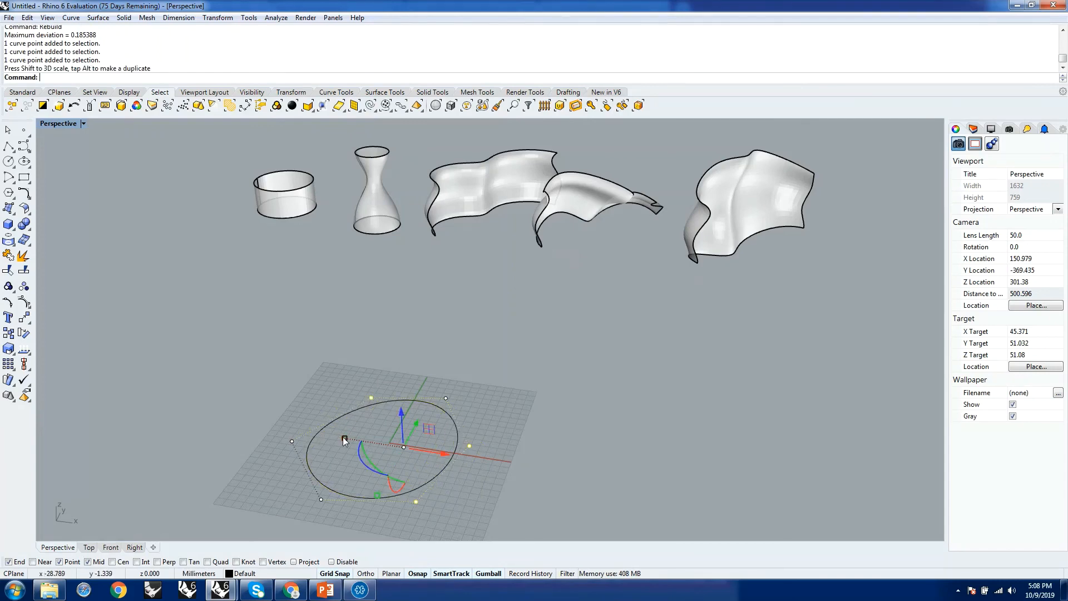
# Move the circle's outermost control point on the negative X side inward toward the centre, and turn off its control points.
pyautogui.click(292, 441)
pyautogui.moveTo(294, 441); pyautogui.dragTo(346, 451)
pyautogui.press('Escape')
pyautogui.press('Escape')
pyautogui.scroll(-6, 477, 434)
pyautogui.moveTo(477, 434)
pyautogui.mouseDown(button='right')
pyautogui.moveTo(471, 406)
pyautogui.moveTo(462, 431)
pyautogui.mouseUp(button='right')
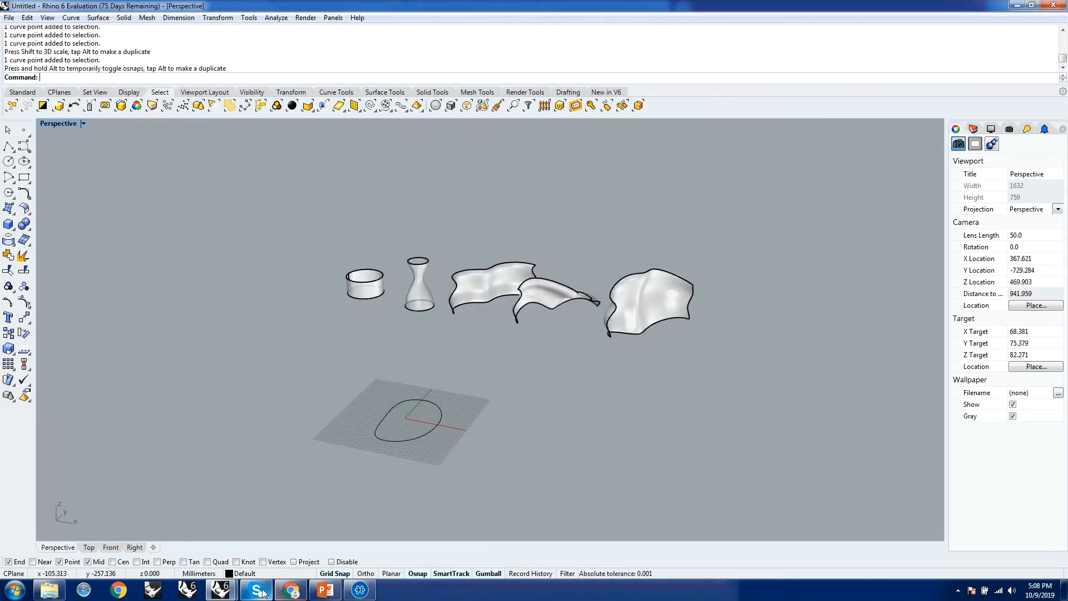
# Switch to the webinar meeting window and check the attendees' Q&A messages.
pyautogui.click(359, 590)
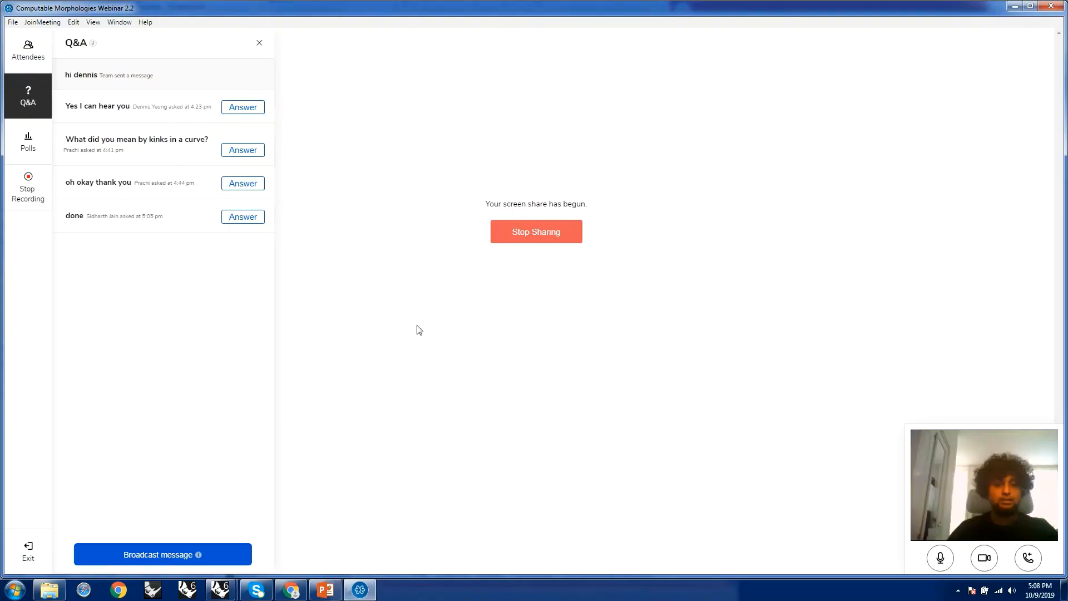